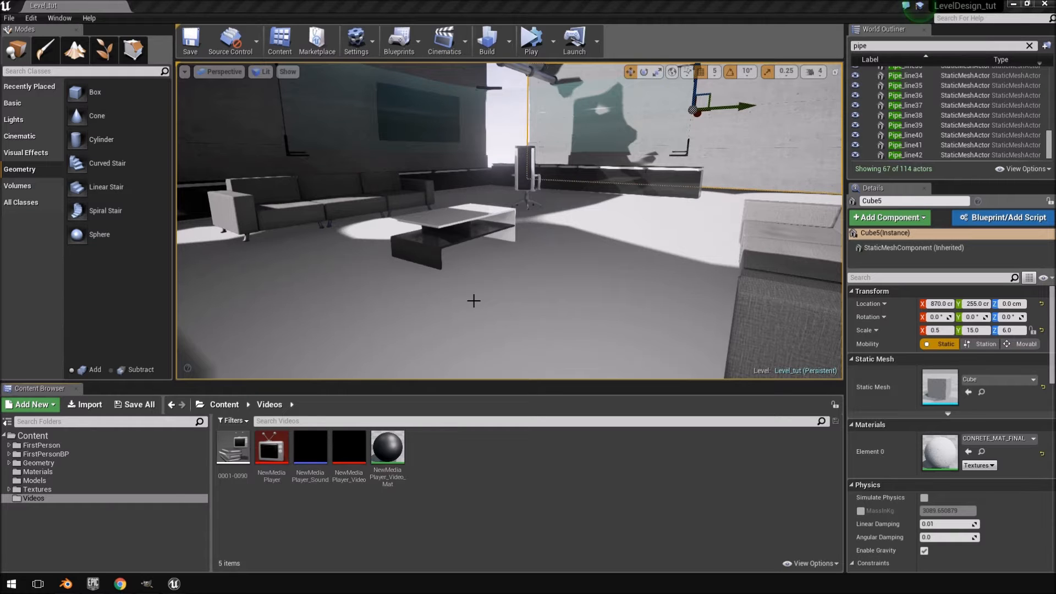
Examine the triangular floor tile pattern in the Mirror's Edge Catalyst reference video next to the Unreal level
{"action": "right_click", "coordinate": [641, 300]}
{"action": "mouse_move", "coordinate": [560, 273]}
{"action": "right_mouse_down"}
{"action": "mouse_move", "coordinate": [542, 271]}
{"action": "mouse_move", "coordinate": [565, 280]}
{"action": "right_mouse_up"}
{"action": "left_click_drag", "start_coordinate": [1055, 44], "coordinate": [353, 31]}
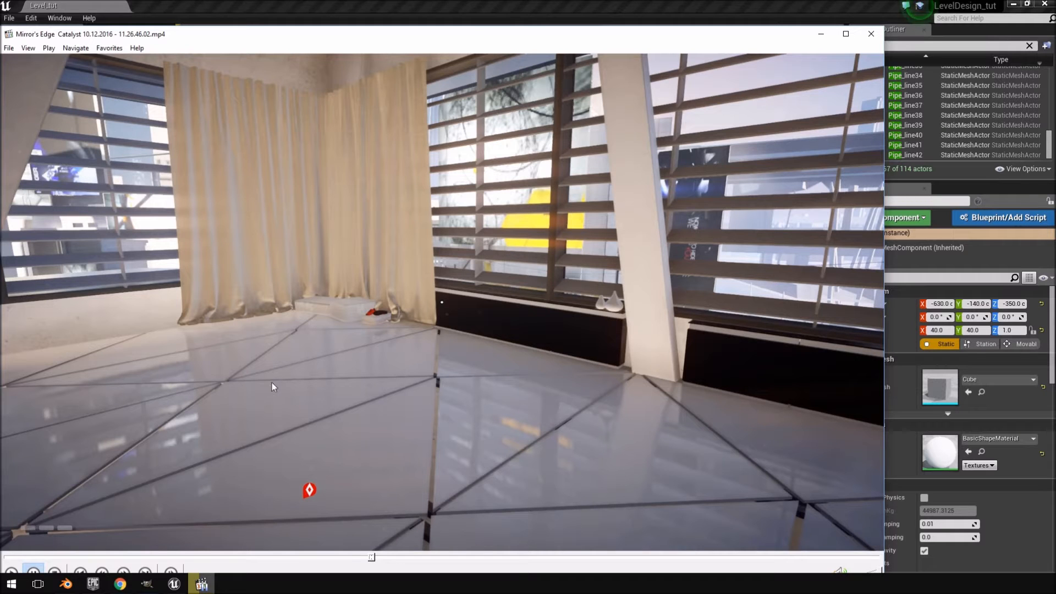
{"action": "left_click_drag", "start_coordinate": [390, 36], "coordinate": [1055, 49]}
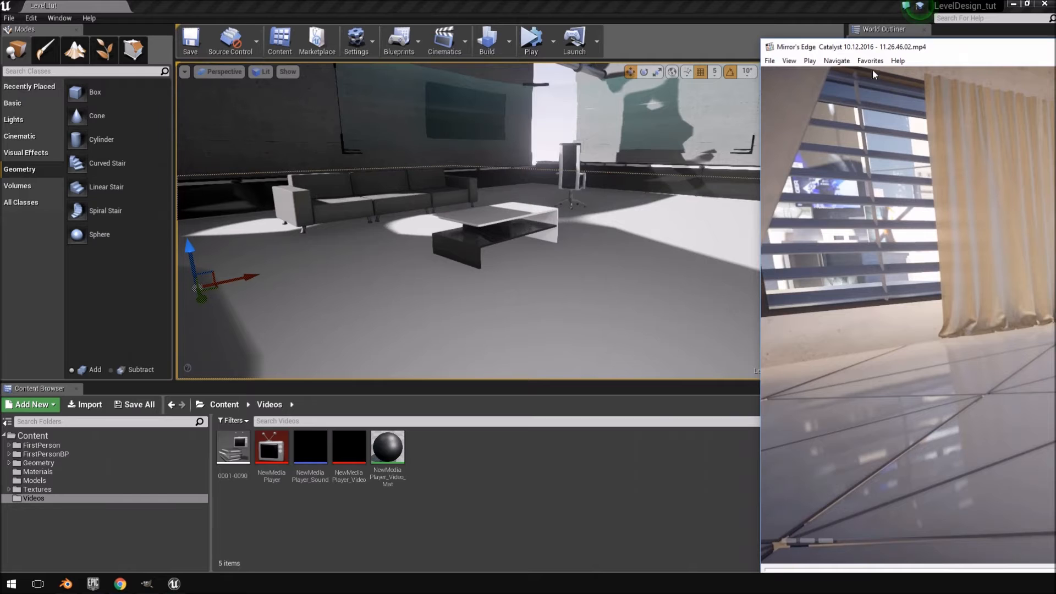
{"action": "left_click_drag", "start_coordinate": [889, 48], "coordinate": [382, 51]}
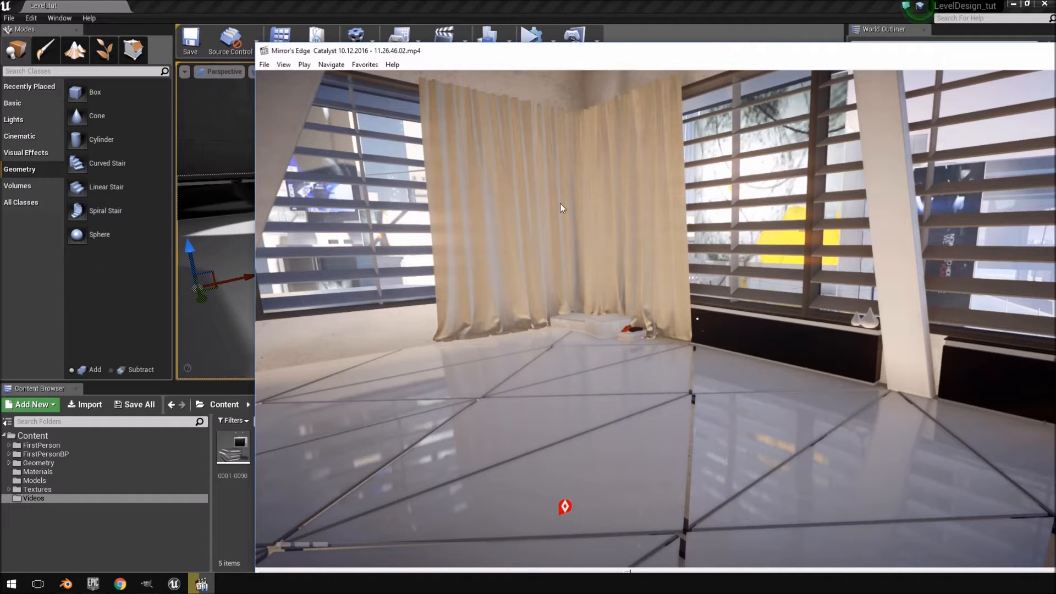
{"action": "left_click_drag", "start_coordinate": [467, 50], "coordinate": [1055, 52]}
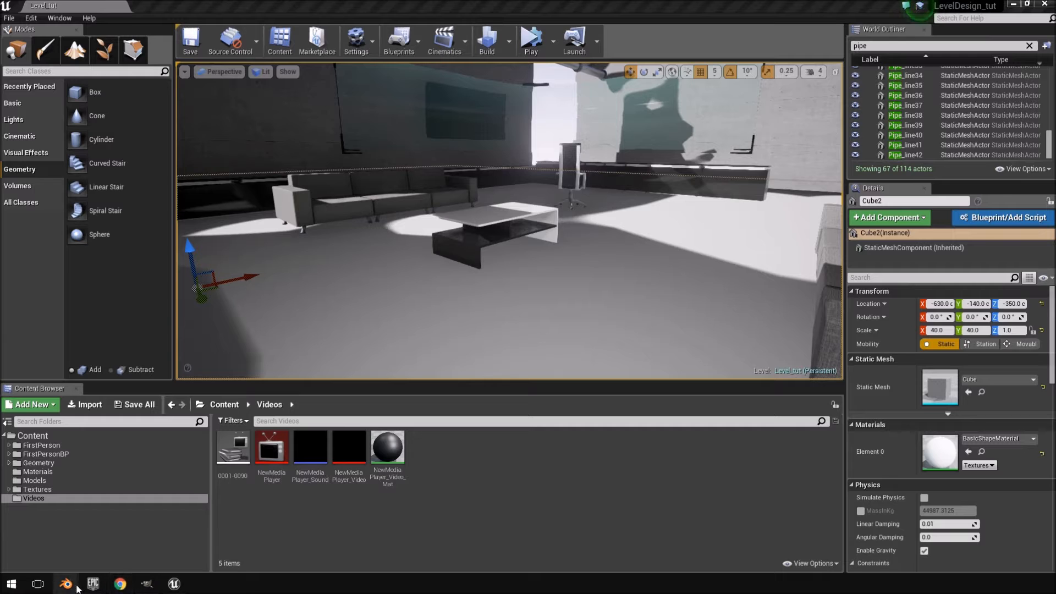
Switch to Blender and add a plane mesh at the 3D cursor in top view
{"action": "mouse_move", "coordinate": [77, 588]}
{"action": "left_click", "coordinate": [58, 537]}
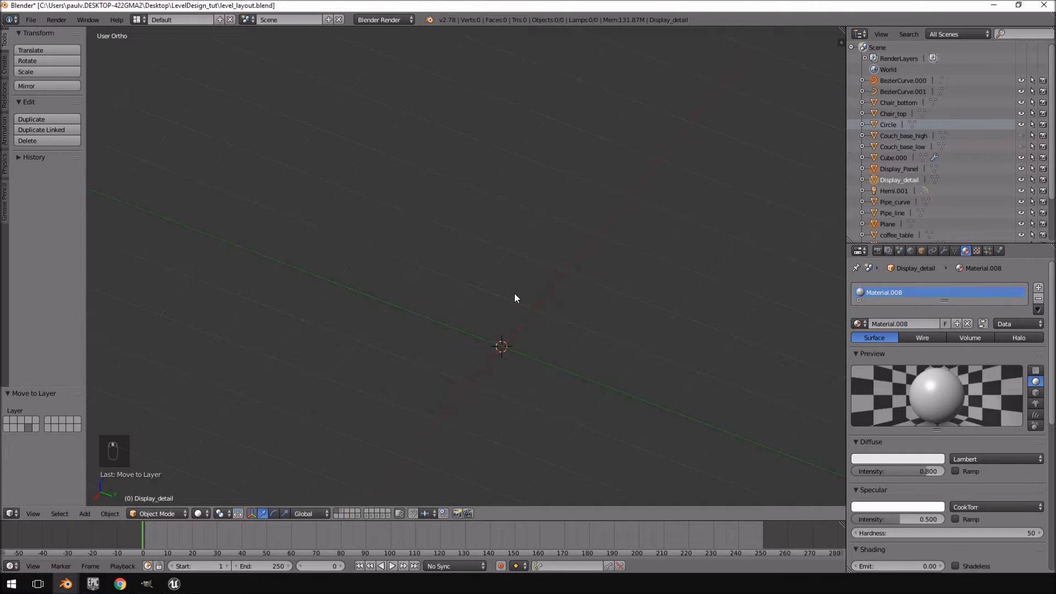
{"action": "key", "text": "KP_7"}
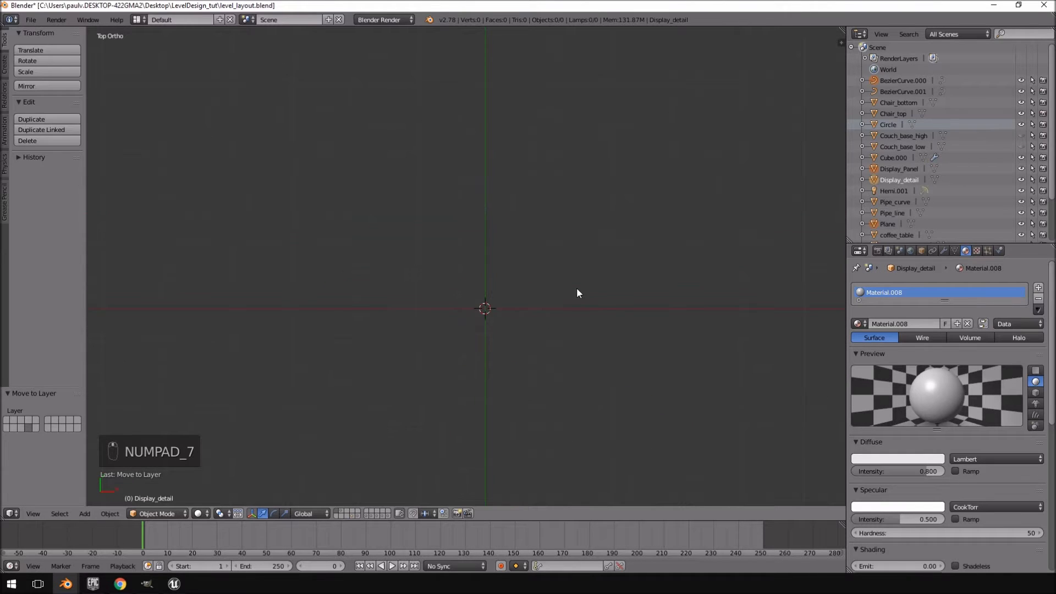
{"action": "key", "text": "shift+a"}
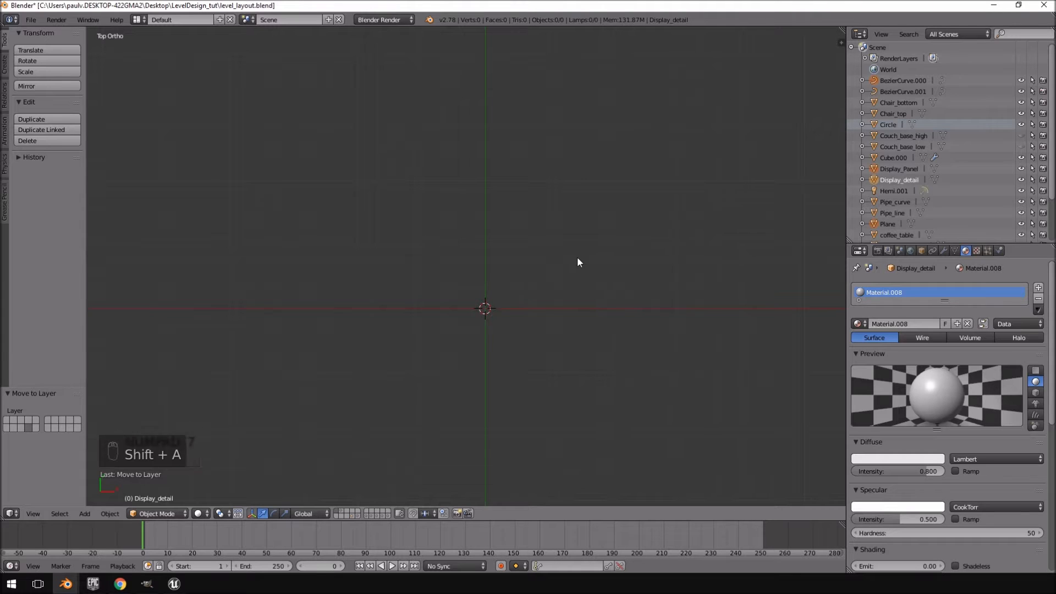
{"action": "key", "text": "shift+a"}
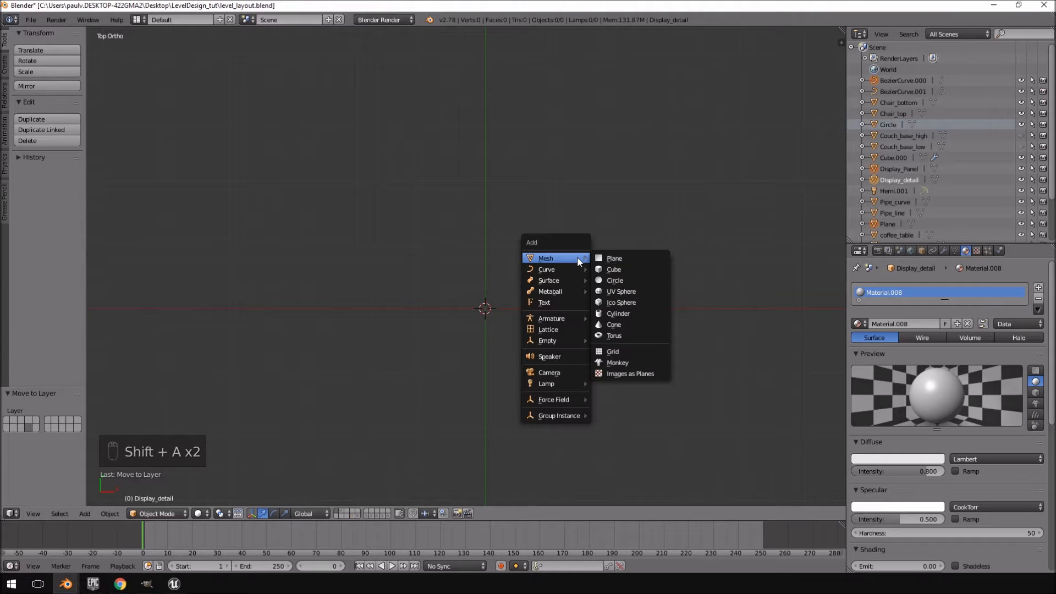
{"action": "left_click", "coordinate": [631, 260]}
{"action": "middle_click_drag", "start_coordinate": [603, 330], "coordinate": [531, 326], "text": "shift"}
{"action": "scroll", "coordinate": [544, 336], "scroll_direction": "up", "scroll_amount": 1}
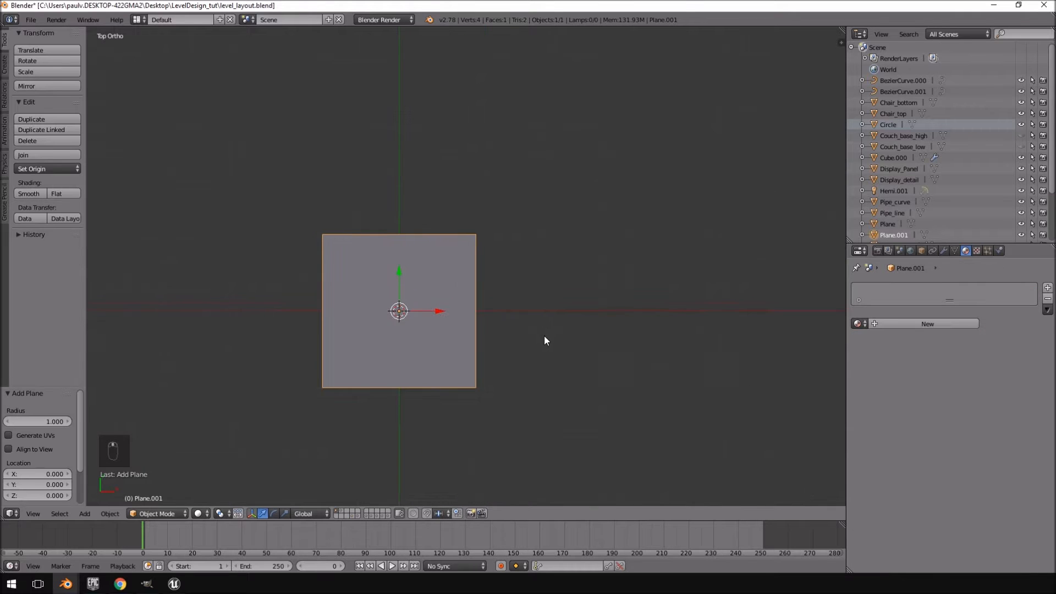
Enter Edit Mode on the new plane and triangulate its face
{"action": "key", "text": "Tab"}
{"action": "scroll", "coordinate": [637, 204], "scroll_direction": "up", "scroll_amount": 4}
{"action": "scroll", "coordinate": [603, 246], "scroll_direction": "down", "scroll_amount": 3}
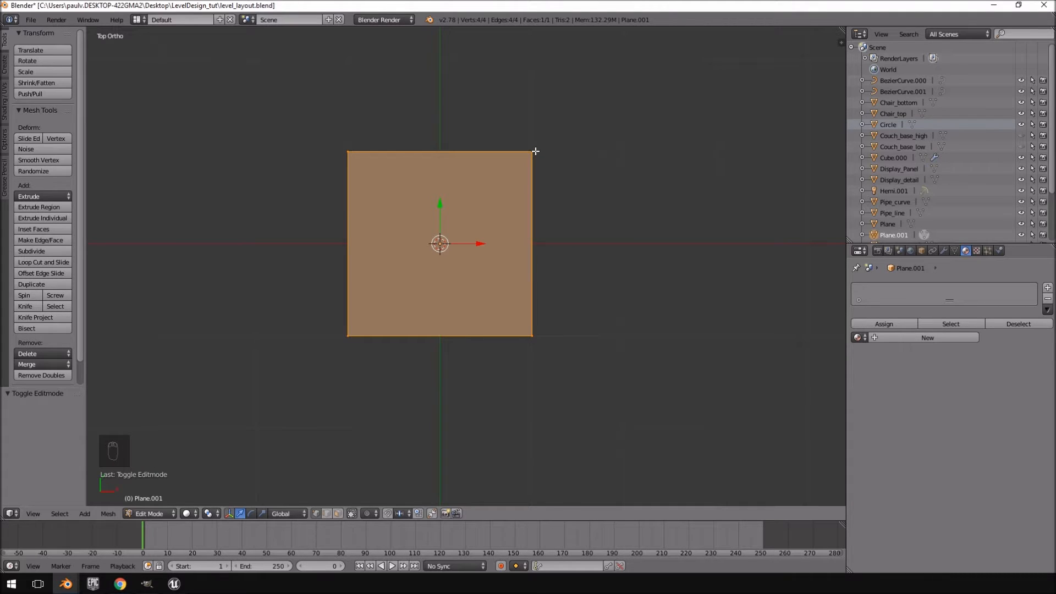
{"action": "key", "text": "ctrl+t"}
Delete the vertex at the plane's lower-left corner, leaving a single right-angled triangle
{"action": "right_click", "coordinate": [349, 337]}
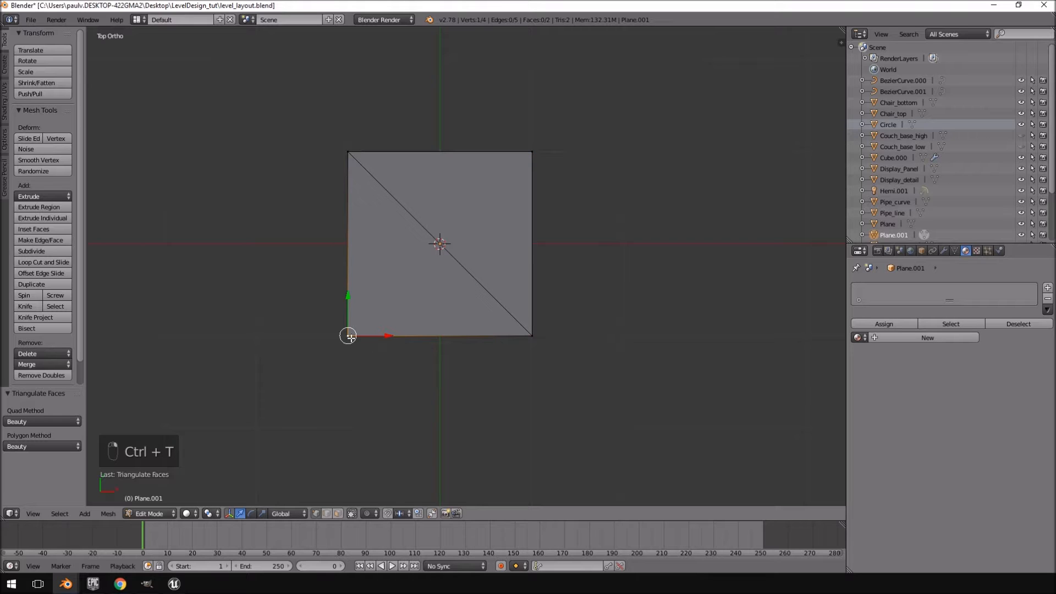
{"action": "key", "text": "Delete"}
{"action": "key", "text": "Up"}
{"action": "key", "text": "Up"}
{"action": "key", "text": "Return"}
{"action": "scroll", "coordinate": [398, 345], "scroll_direction": "down", "scroll_amount": 4}
{"action": "scroll", "coordinate": [416, 269], "scroll_direction": "up", "scroll_amount": 5}
{"action": "middle_click_drag", "start_coordinate": [466, 245], "coordinate": [478, 353], "text": "shift"}
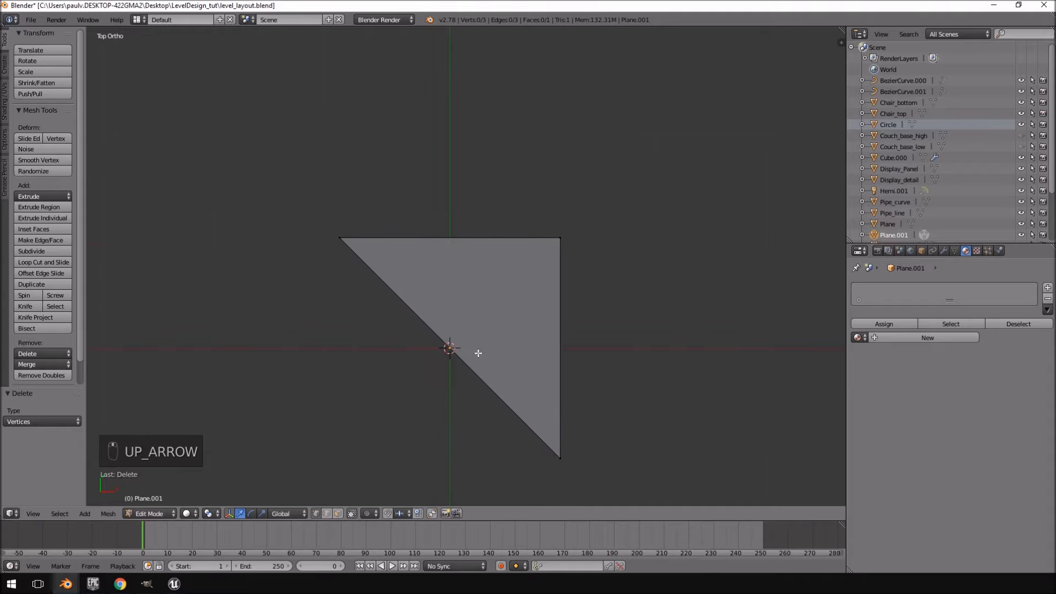
{"action": "scroll", "coordinate": [520, 363], "scroll_direction": "down", "scroll_amount": 3}
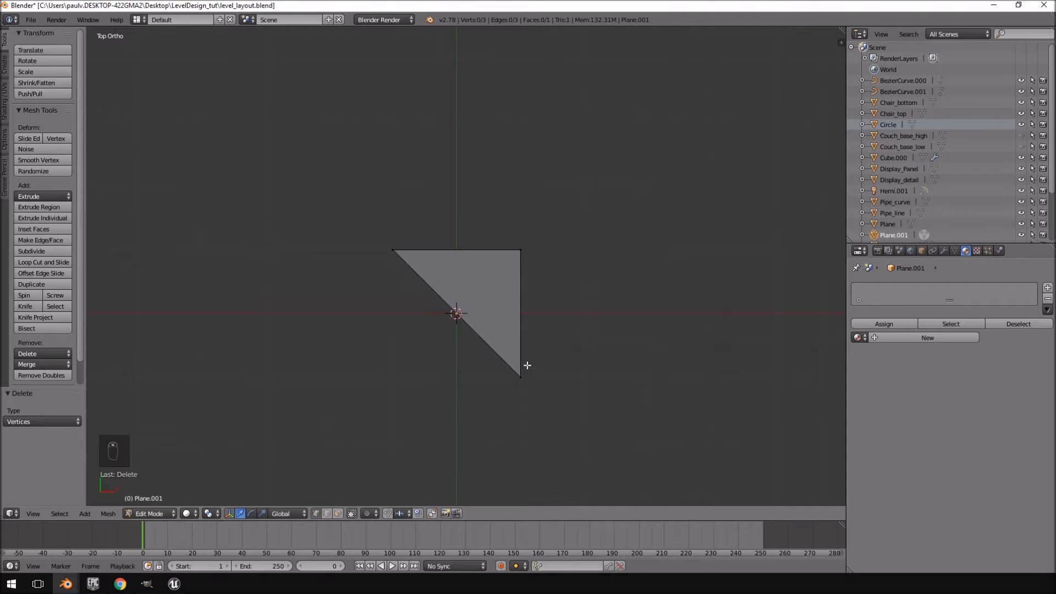
Extrude the whole triangle 0.05 units downward in front view to give the tile thickness
{"action": "middle_click_drag", "start_coordinate": [515, 341], "coordinate": [451, 229]}
{"action": "scroll", "coordinate": [461, 247], "scroll_direction": "up", "scroll_amount": 2}
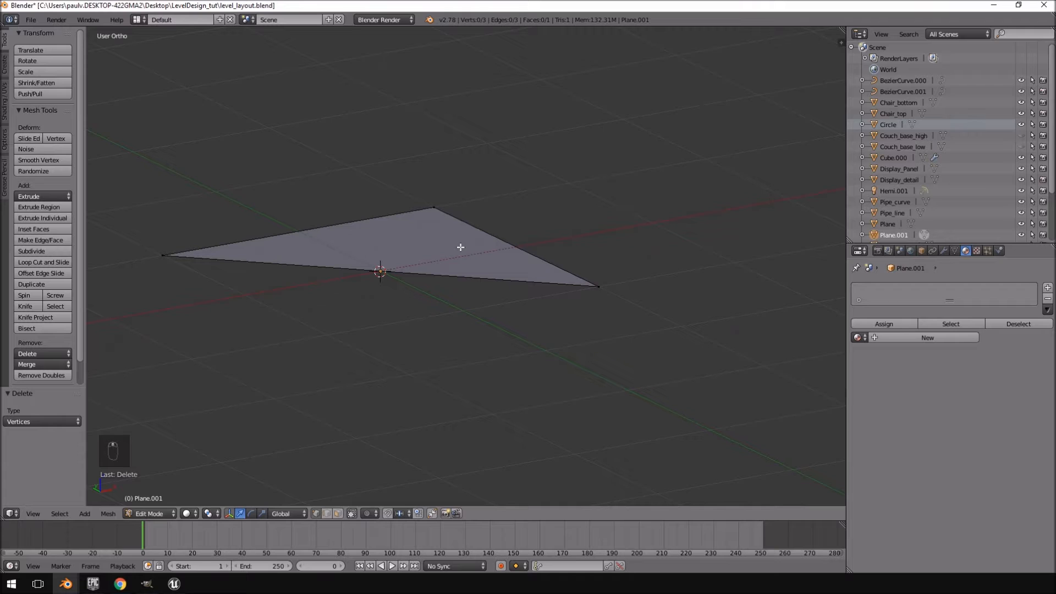
{"action": "key", "text": "a"}
{"action": "key", "text": "KP_1"}
{"action": "scroll", "coordinate": [459, 247], "scroll_direction": "up", "scroll_amount": 5}
{"action": "middle_click_drag", "start_coordinate": [281, 251], "coordinate": [603, 316], "text": "shift"}
{"action": "key", "text": "e"}
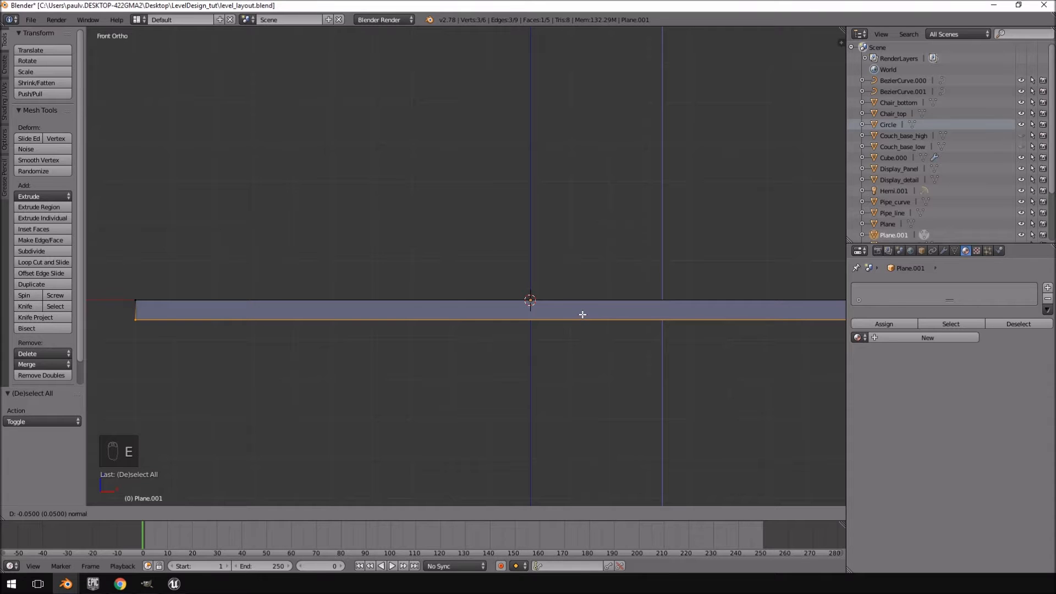
{"action": "left_click", "coordinate": [582, 315]}
{"action": "middle_click_drag", "start_coordinate": [615, 361], "coordinate": [549, 255], "text": "shift"}
{"action": "scroll", "coordinate": [506, 329], "scroll_direction": "up", "scroll_amount": 7}
Recalculate the normals of all the triangular tile's faces and return to Object Mode
{"action": "key", "text": "Tab"}
{"action": "key", "text": "KP_7"}
{"action": "scroll", "coordinate": [500, 264], "scroll_direction": "down", "scroll_amount": 5}
{"action": "key", "text": "Tab"}
{"action": "key", "text": "a"}
{"action": "key", "text": "a"}
{"action": "key", "text": "a"}
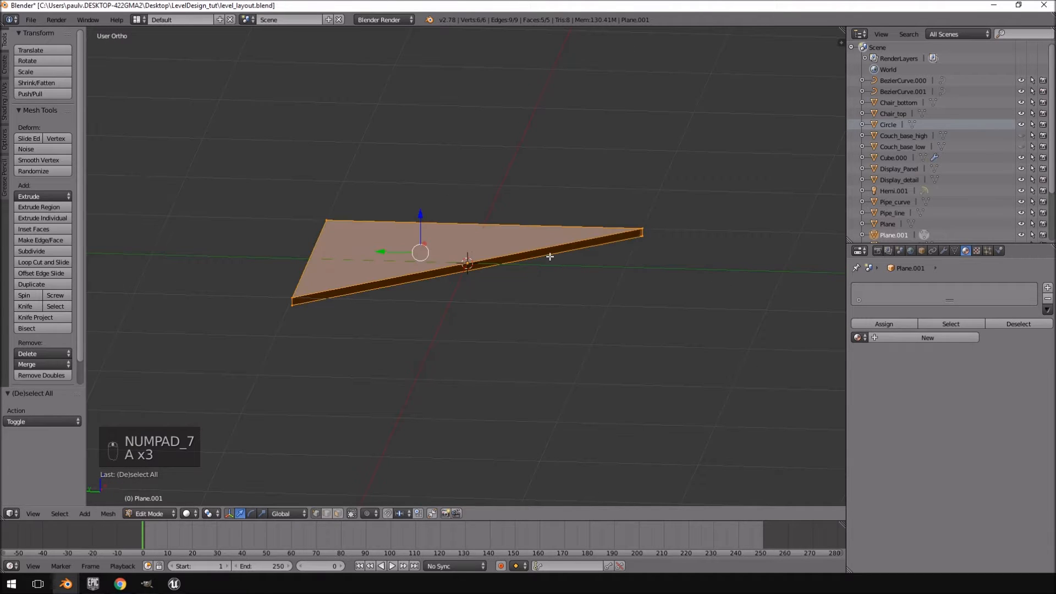
{"action": "key", "text": "ctrl+n"}
{"action": "key", "text": "Tab"}
{"action": "mouse_move", "coordinate": [550, 257]}
{"action": "middle_mouse_down"}
{"action": "mouse_move", "coordinate": [585, 262]}
{"action": "mouse_move", "coordinate": [531, 266]}
{"action": "middle_mouse_up"}
{"action": "key", "text": "KP_7"}
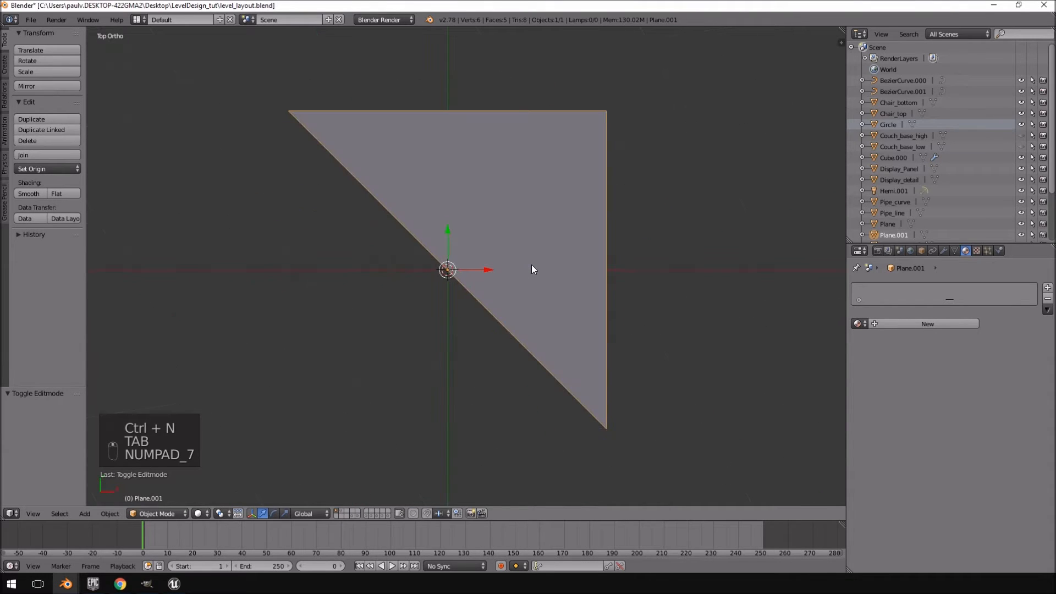
Display the layer containing the room walls together with the triangular tile's layer
{"action": "scroll", "coordinate": [531, 266], "scroll_direction": "down", "scroll_amount": 5}
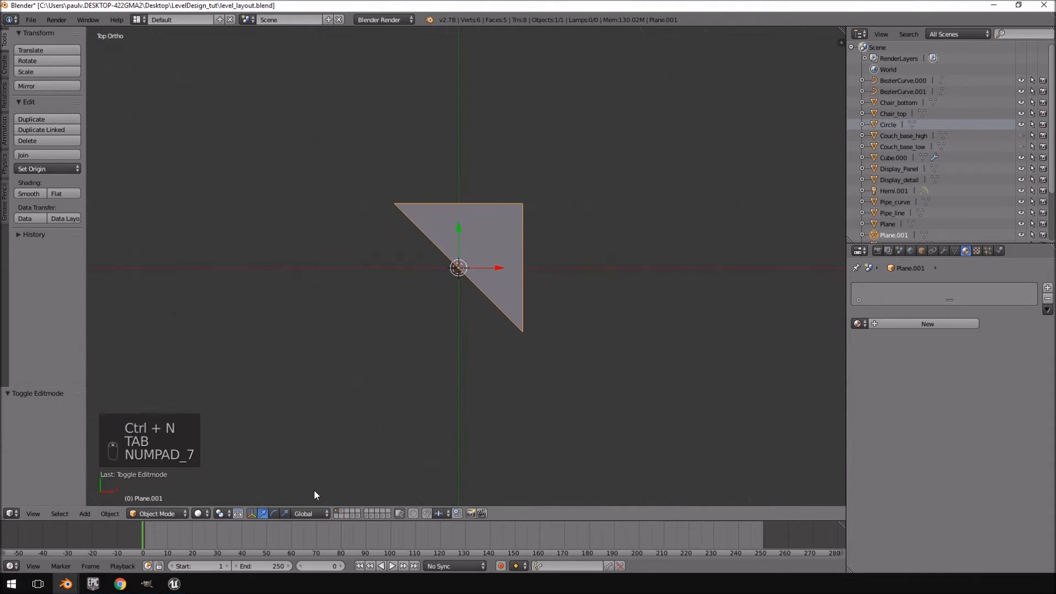
{"action": "left_click", "coordinate": [341, 512], "text": "shift"}
{"action": "scroll", "coordinate": [576, 281], "scroll_direction": "down", "scroll_amount": 12}
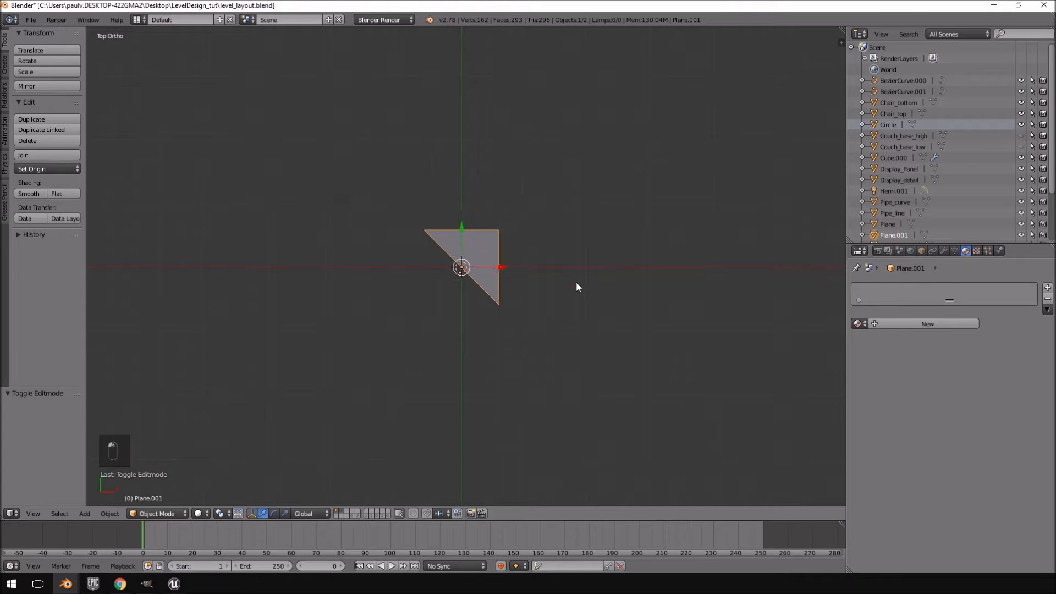
{"action": "scroll", "coordinate": [563, 296], "scroll_direction": "up", "scroll_amount": 6}
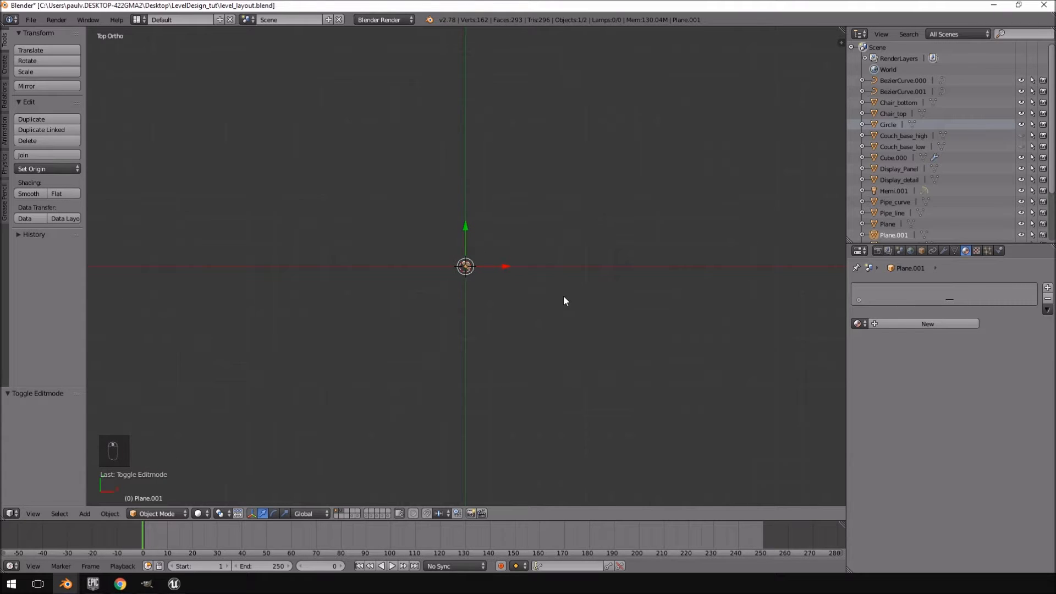
{"action": "key", "text": "space"}
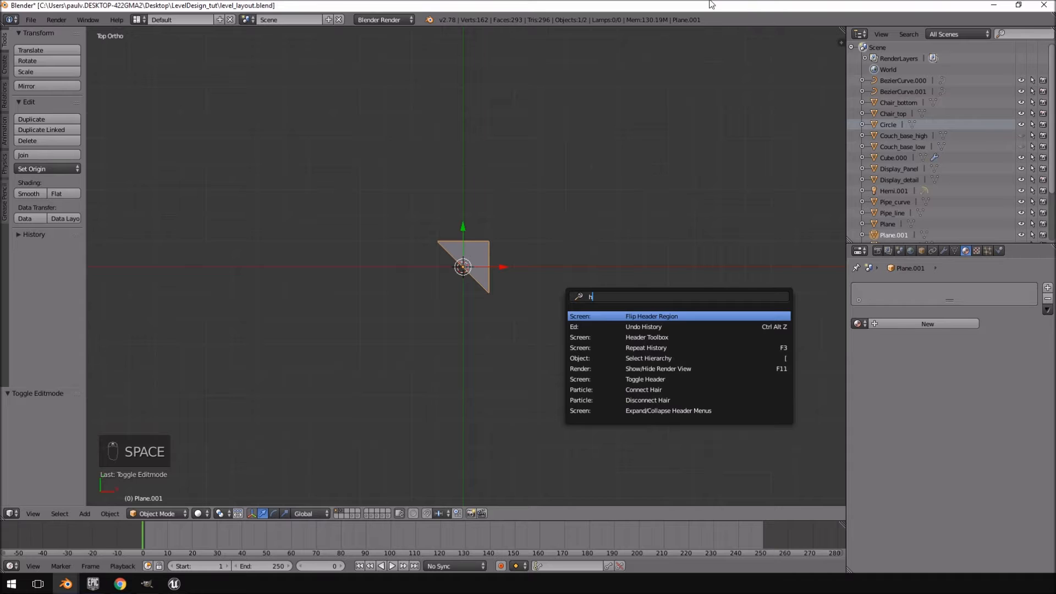
{"action": "key", "text": "alt+h"}
{"action": "scroll", "coordinate": [527, 290], "scroll_direction": "down", "scroll_amount": 4}
{"action": "scroll", "coordinate": [517, 346], "scroll_direction": "up", "scroll_amount": 4}
Move the triangular tile -8 units along the Y axis
{"action": "right_click", "coordinate": [480, 271]}
{"action": "middle_click_drag", "start_coordinate": [493, 276], "coordinate": [495, 235], "text": "shift"}
{"action": "left_click_drag", "start_coordinate": [461, 192], "coordinate": [473, 398]}
{"action": "middle_click_drag", "start_coordinate": [556, 460], "coordinate": [540, 320], "text": "shift"}
{"action": "scroll", "coordinate": [538, 323], "scroll_direction": "up", "scroll_amount": 5}
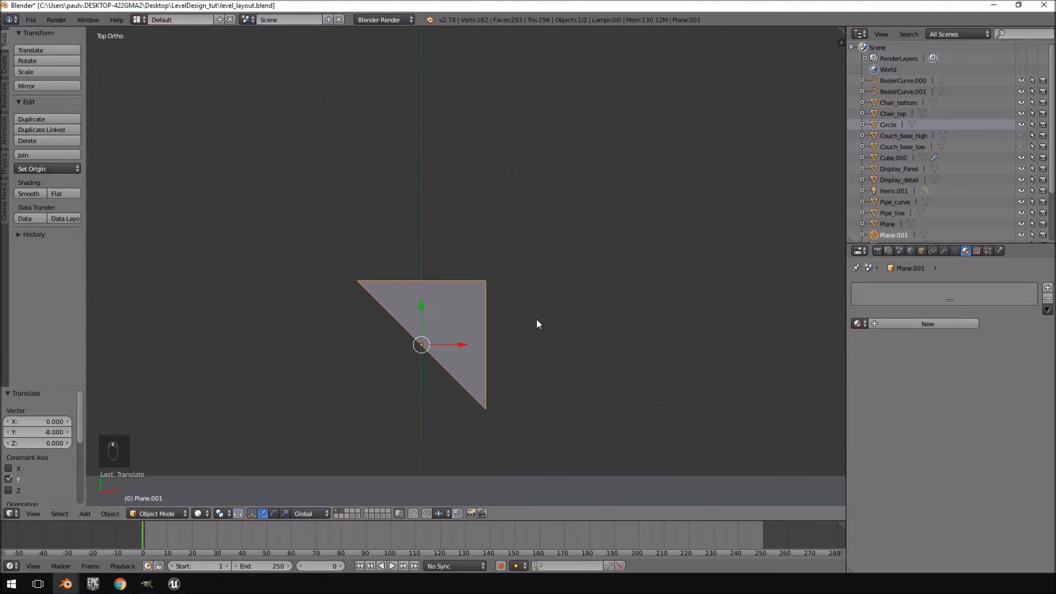
{"action": "scroll", "coordinate": [518, 302], "scroll_direction": "up", "scroll_amount": 2}
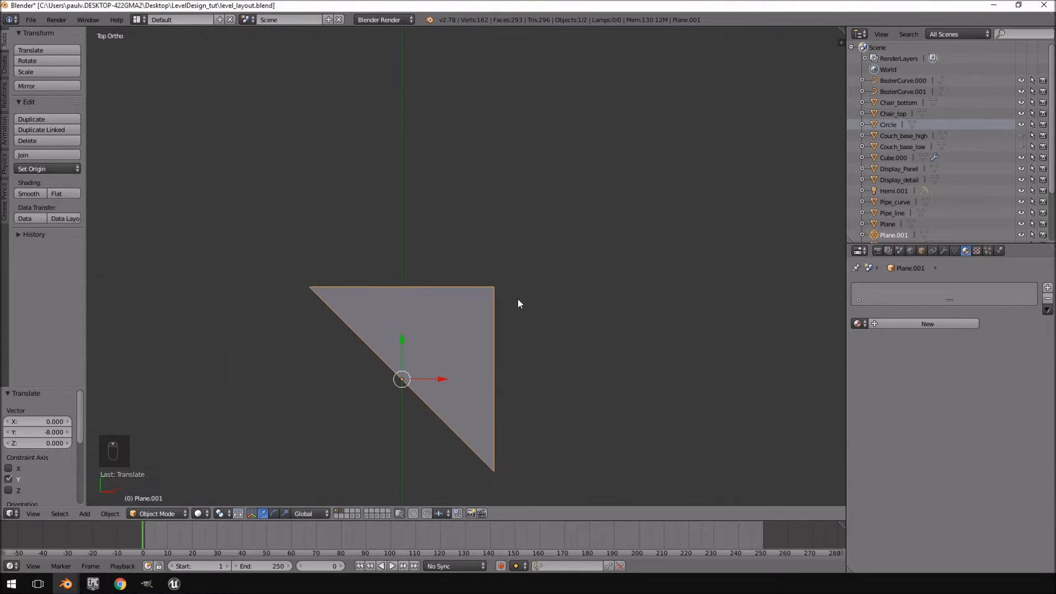
{"action": "scroll", "coordinate": [519, 303], "scroll_direction": "down", "scroll_amount": 5}
{"action": "middle_click_drag", "start_coordinate": [455, 127], "coordinate": [455, 196], "text": "shift"}
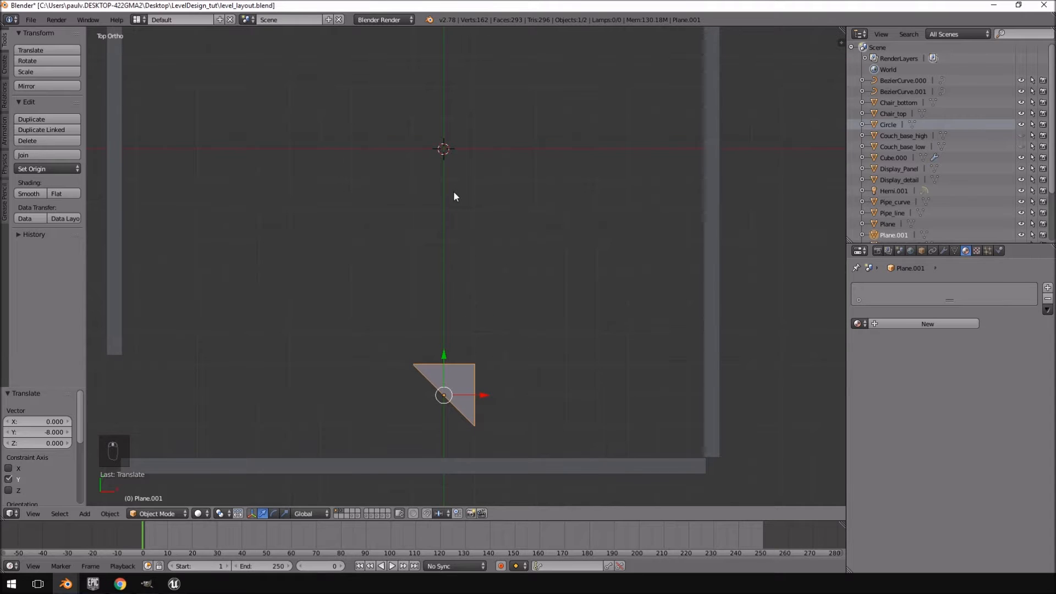
Move the tile 7 units along Y and -1 unit along X, placing its right-angle corner at the 3D cursor
{"action": "left_click_drag", "start_coordinate": [448, 358], "coordinate": [450, 153]}
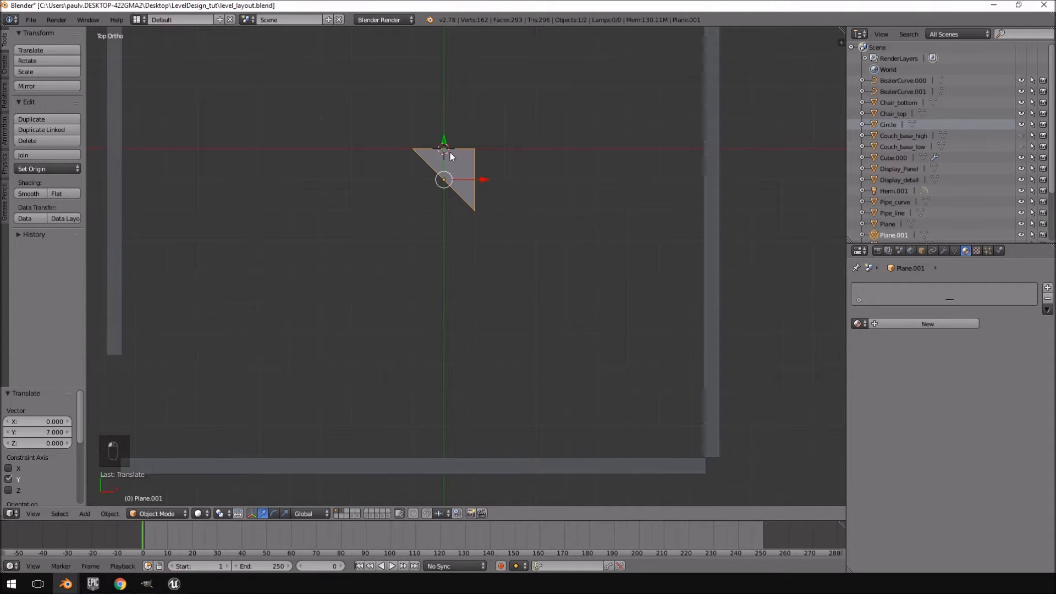
{"action": "left_click_drag", "start_coordinate": [493, 180], "coordinate": [466, 180]}
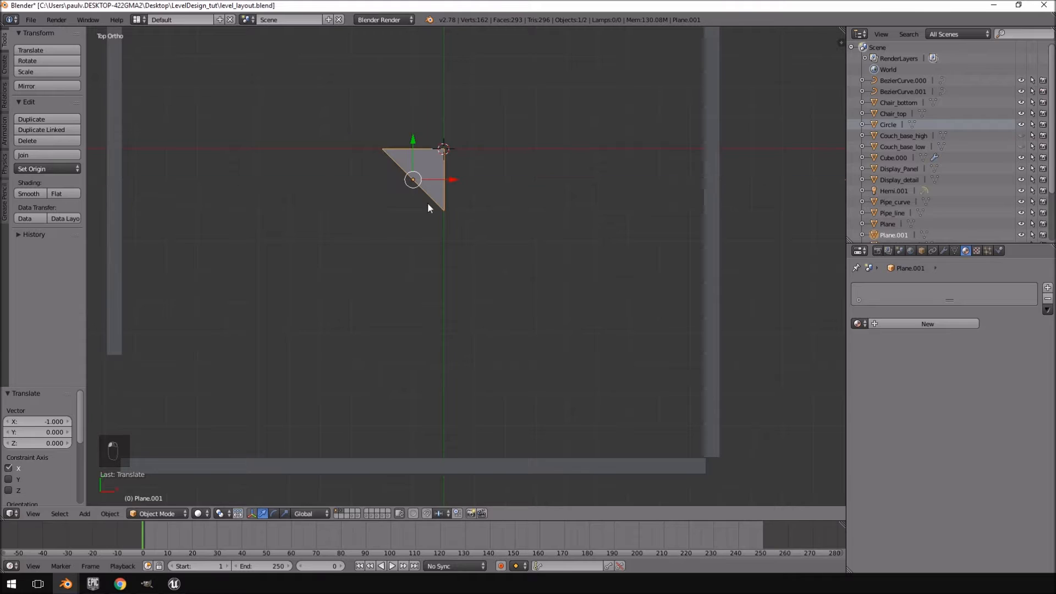
{"action": "scroll", "coordinate": [469, 181], "scroll_direction": "up", "scroll_amount": 6}
{"action": "middle_click_drag", "start_coordinate": [438, 135], "coordinate": [518, 405], "text": "shift"}
{"action": "scroll", "coordinate": [442, 224], "scroll_direction": "up", "scroll_amount": 3}
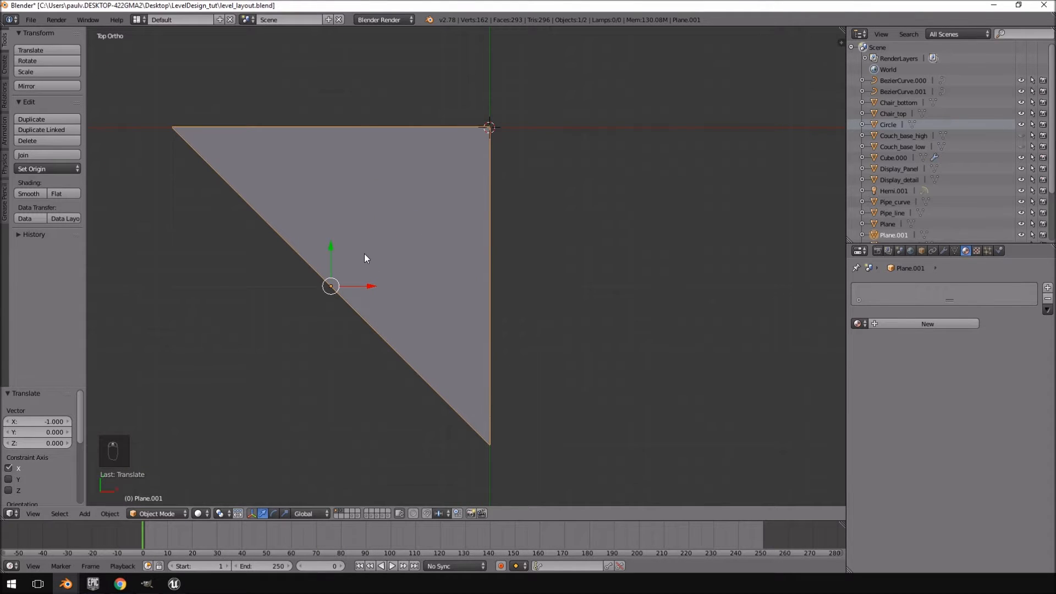
{"action": "scroll", "coordinate": [364, 253], "scroll_direction": "down", "scroll_amount": 1}
{"action": "middle_click_drag", "start_coordinate": [449, 201], "coordinate": [450, 201]}
{"action": "key", "text": "KP_7"}
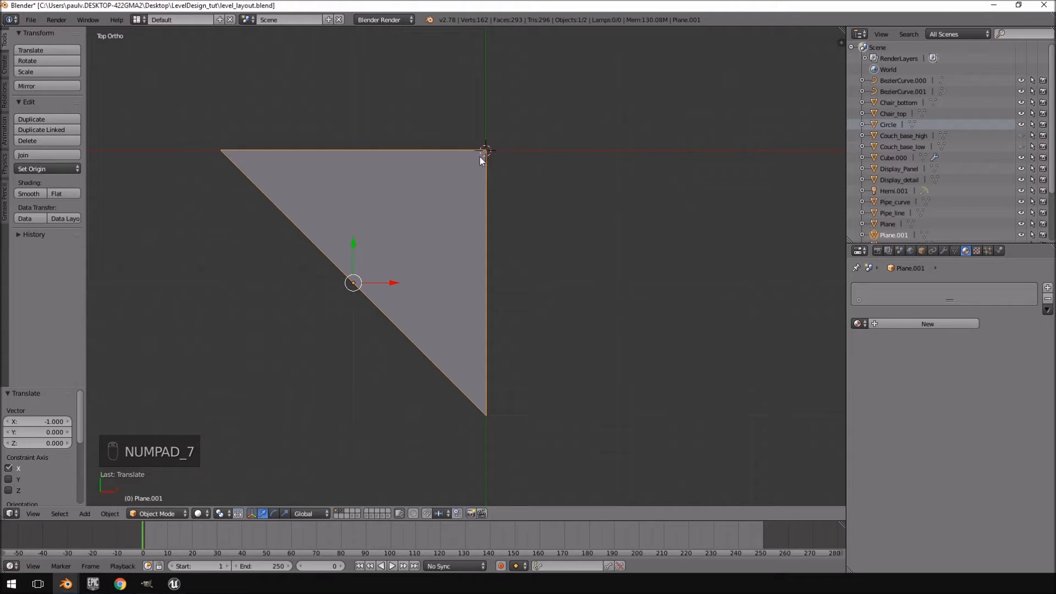
{"action": "scroll", "coordinate": [494, 164], "scroll_direction": "down", "scroll_amount": 5}
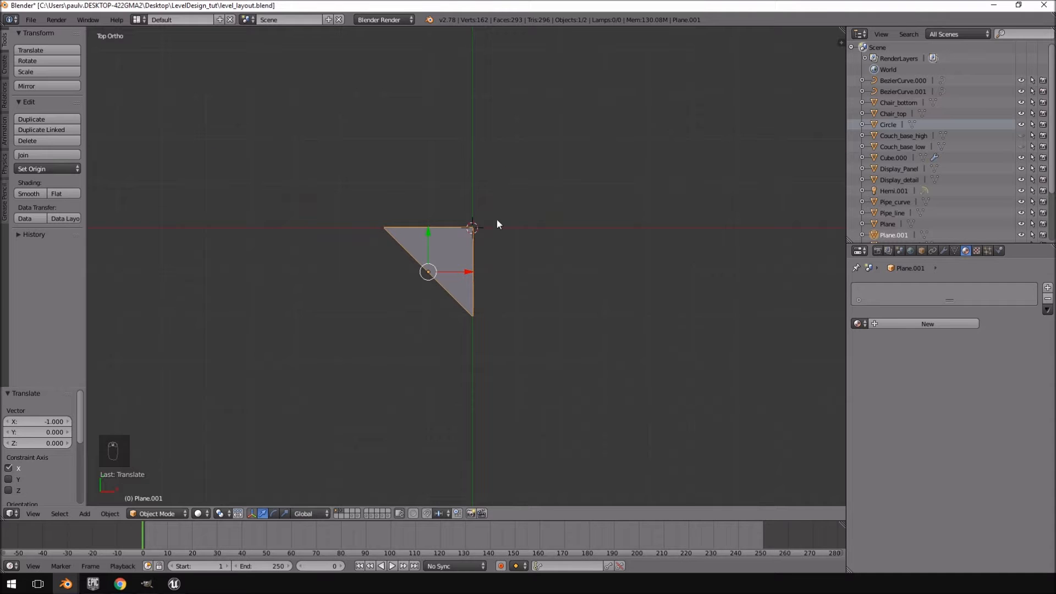
{"action": "scroll", "coordinate": [461, 261], "scroll_direction": "up", "scroll_amount": 5}
{"action": "middle_click_drag", "start_coordinate": [477, 256], "coordinate": [479, 118]}
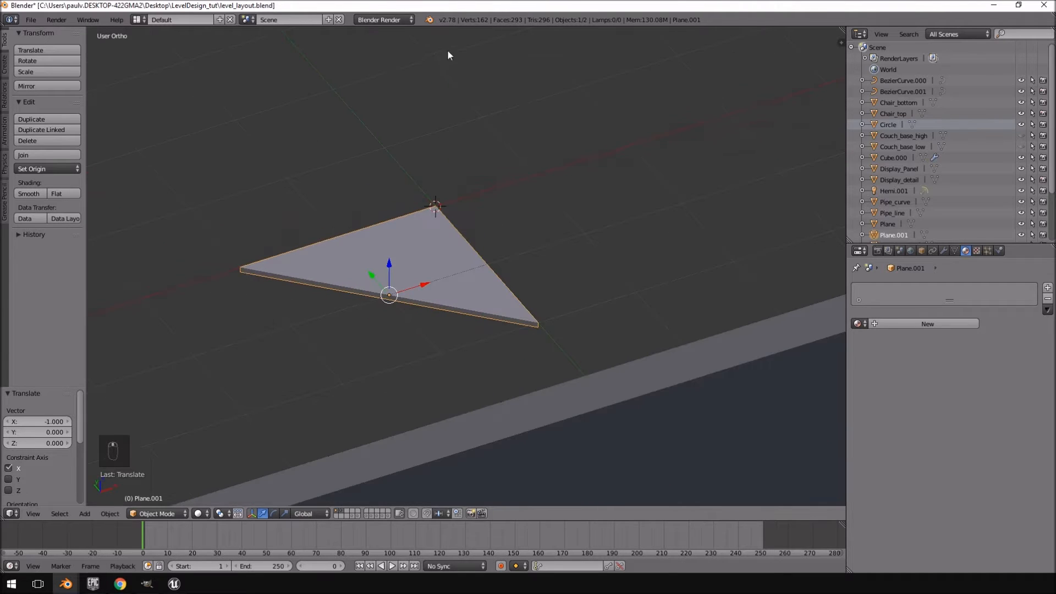
Split the 3D viewport into two side-by-side areas and change the second one to the UV/Image Editor
{"action": "right_click", "coordinate": [472, 27]}
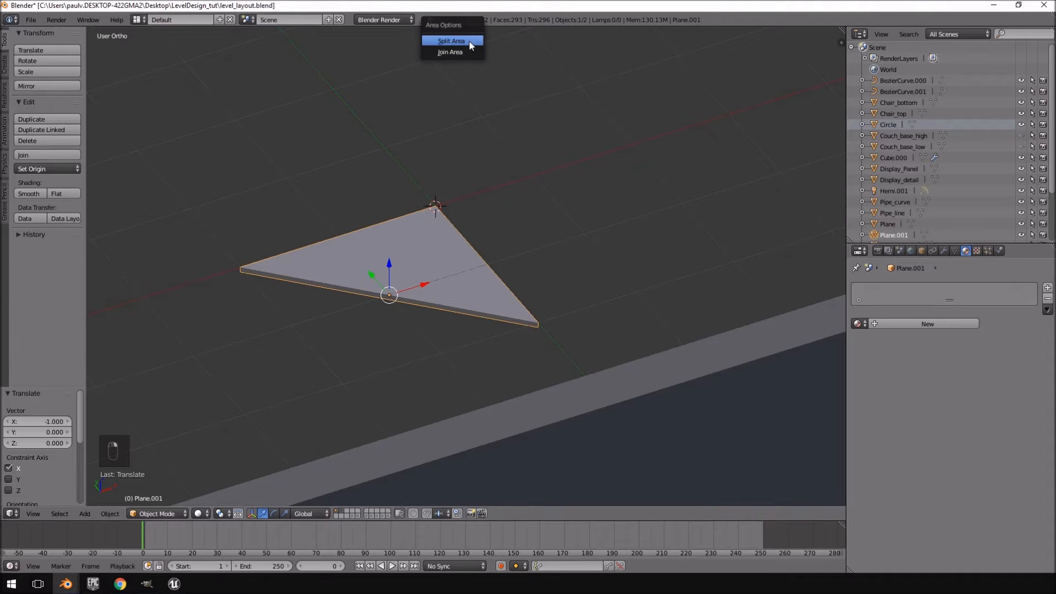
{"action": "left_click", "coordinate": [470, 41]}
{"action": "left_click", "coordinate": [463, 41]}
{"action": "left_click", "coordinate": [474, 514]}
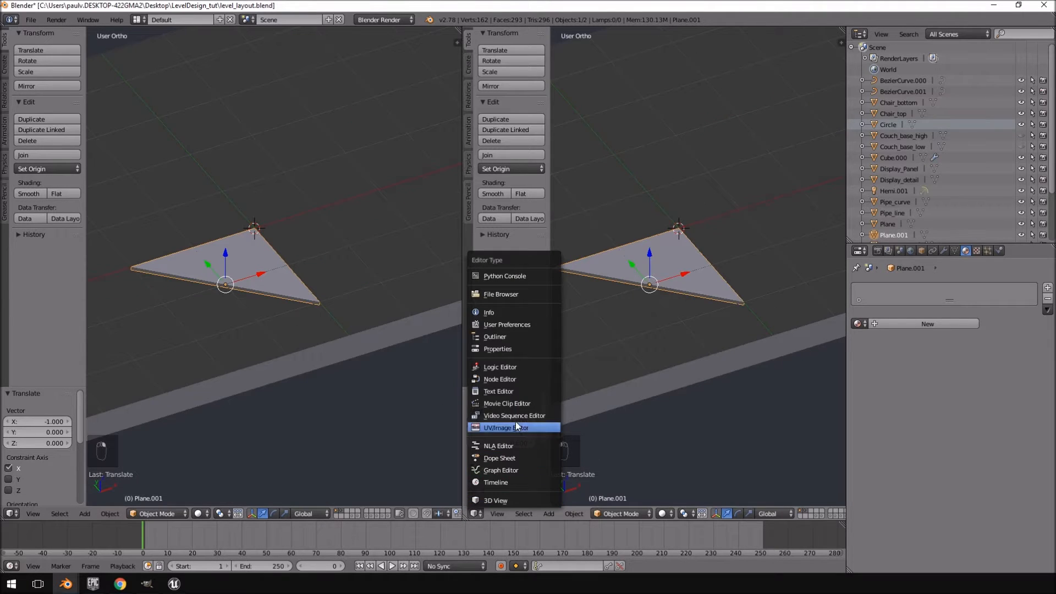
{"action": "left_click", "coordinate": [505, 428]}
{"action": "scroll", "coordinate": [671, 384], "scroll_direction": "down", "scroll_amount": 2}
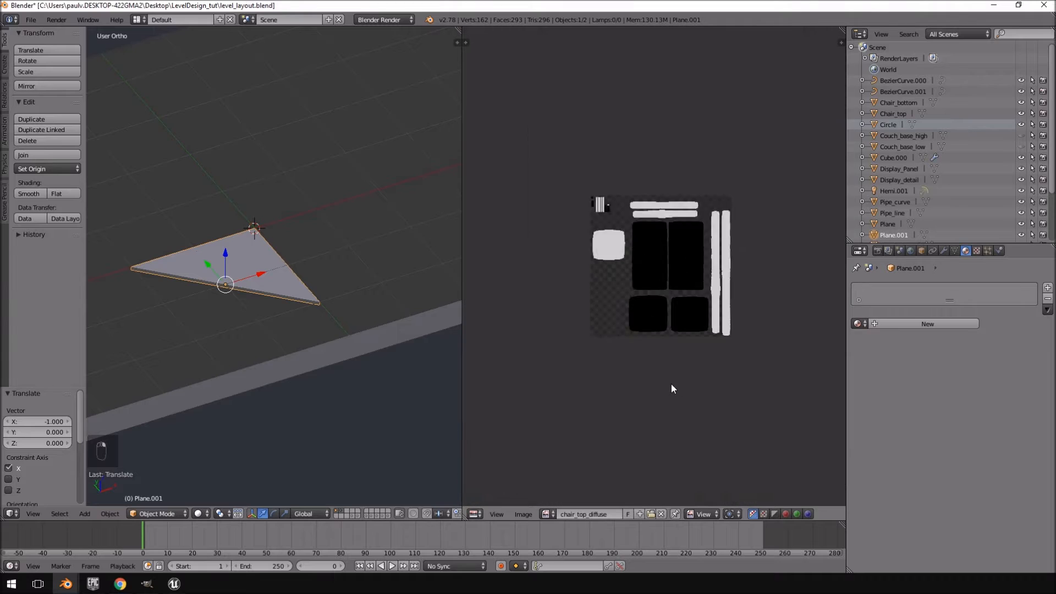
{"action": "scroll", "coordinate": [671, 384], "scroll_direction": "up", "scroll_amount": 3}
Create a new blank 512 × 512 px image named Floor_Panel
{"action": "left_click", "coordinate": [526, 514]}
{"action": "left_click", "coordinate": [536, 501]}
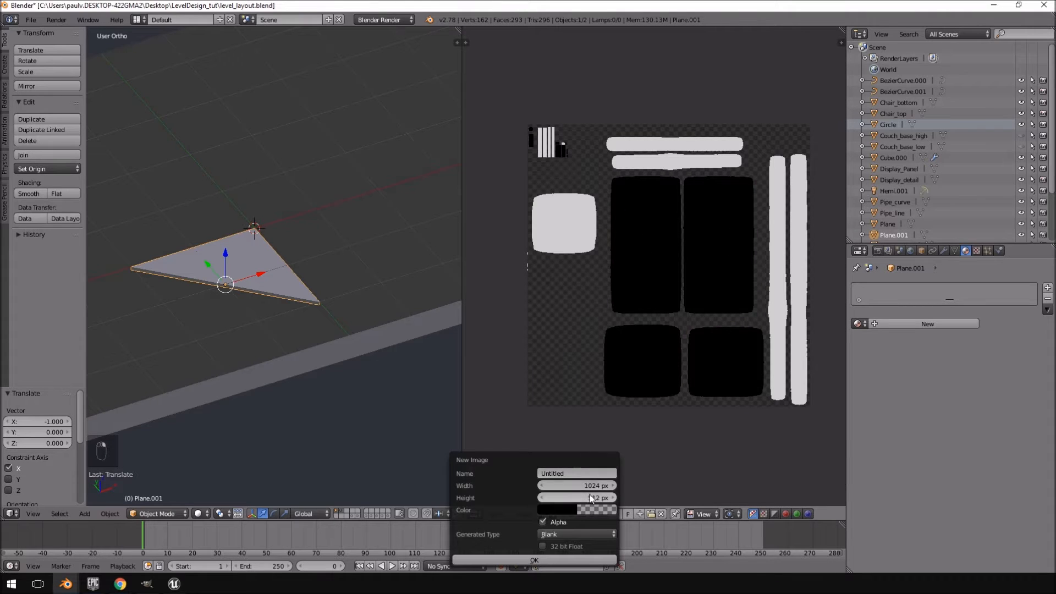
{"action": "left_click", "coordinate": [588, 484]}
{"action": "type", "text": "512"}
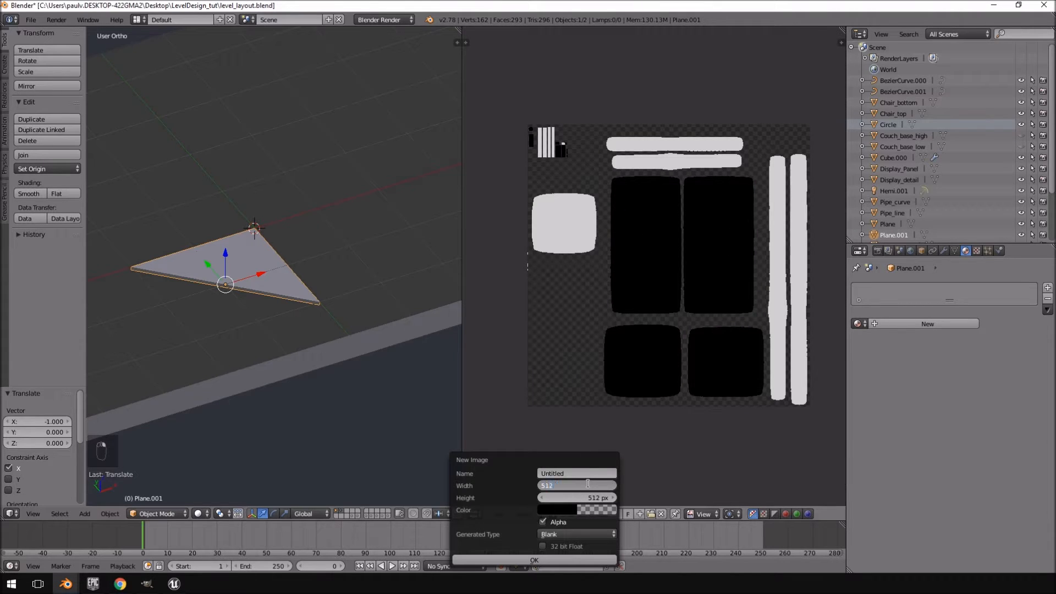
{"action": "key", "text": "Tab"}
{"action": "left_click", "coordinate": [578, 472]}
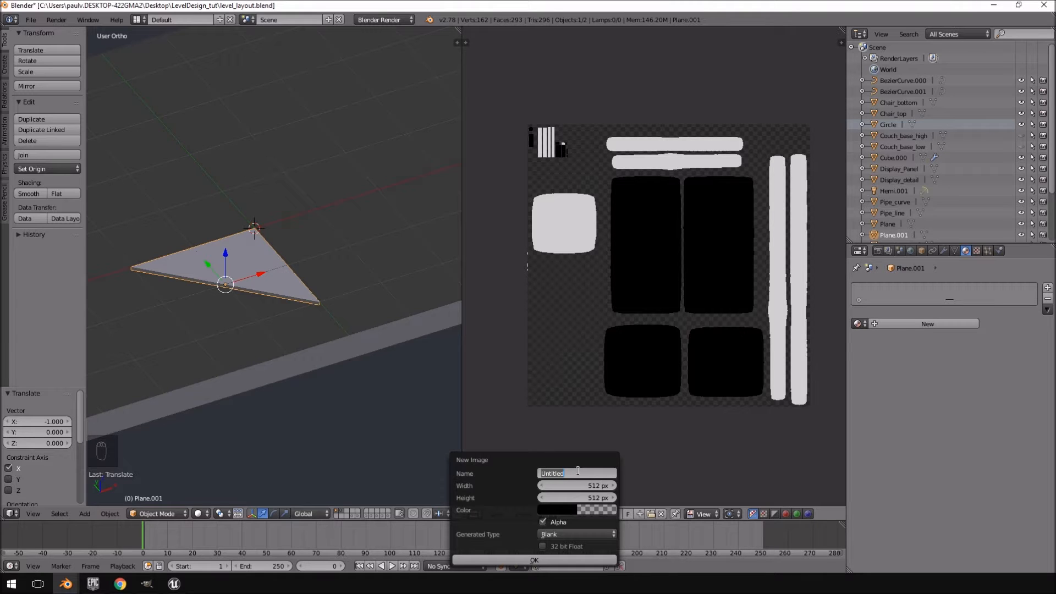
{"action": "type", "text": "Floor_Panel"}
{"action": "left_click", "coordinate": [564, 484]}
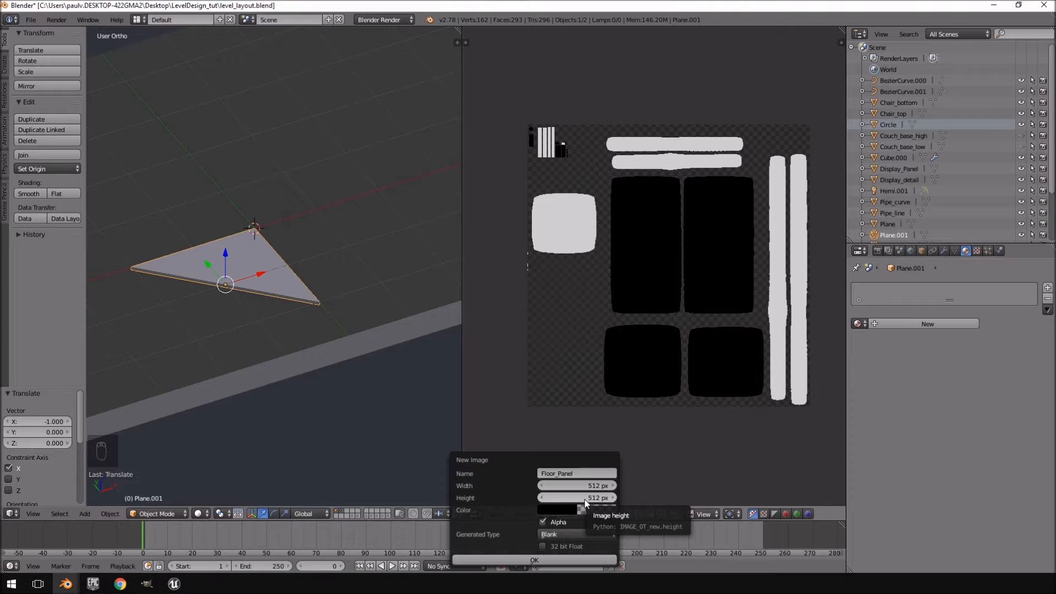
{"action": "left_click", "coordinate": [537, 559]}
{"action": "scroll", "coordinate": [680, 238], "scroll_direction": "up", "scroll_amount": 4}
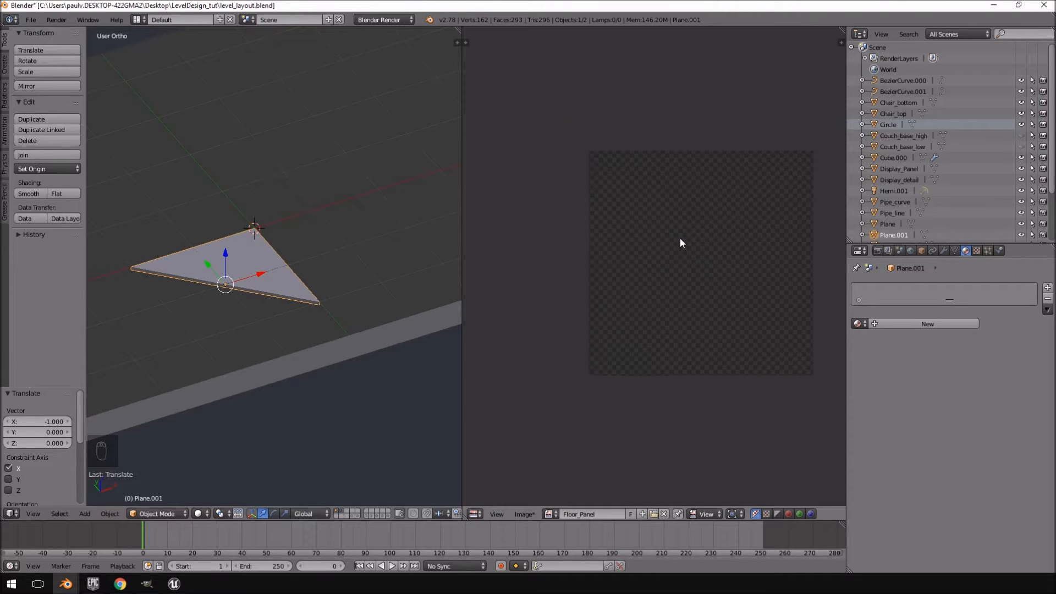
Enter Edit Mode on the triangular tile and assign the Floor_Panel image to all its faces
{"action": "key", "text": "Tab"}
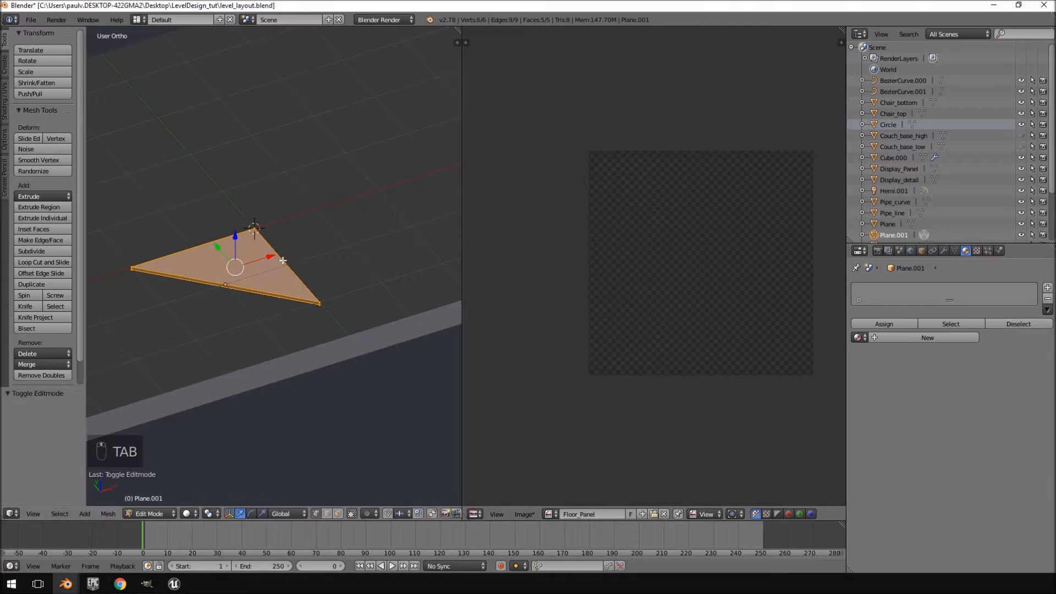
{"action": "left_click", "coordinate": [550, 514]}
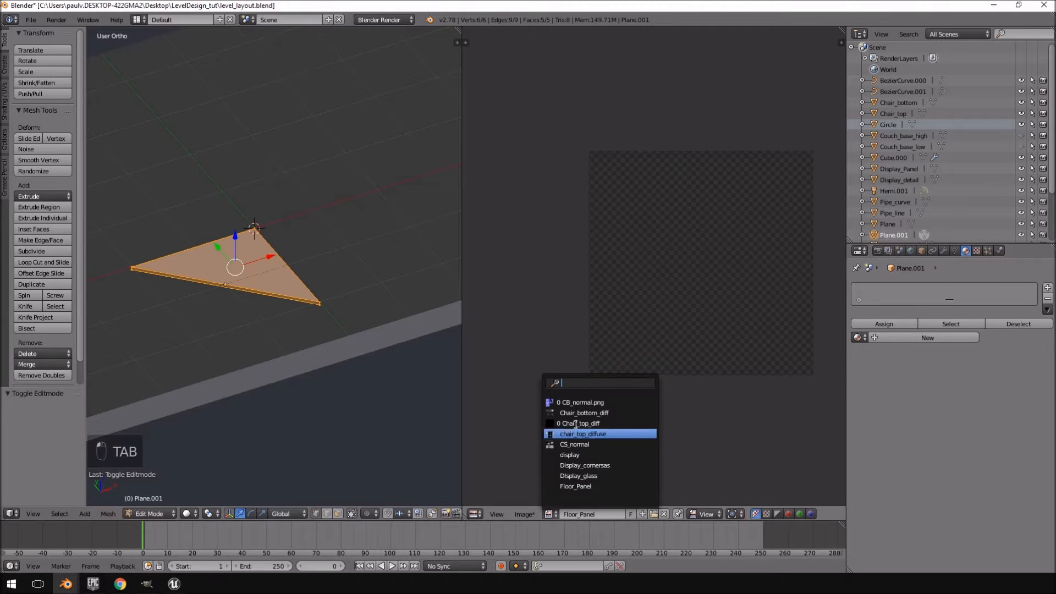
{"action": "left_click", "coordinate": [575, 486]}
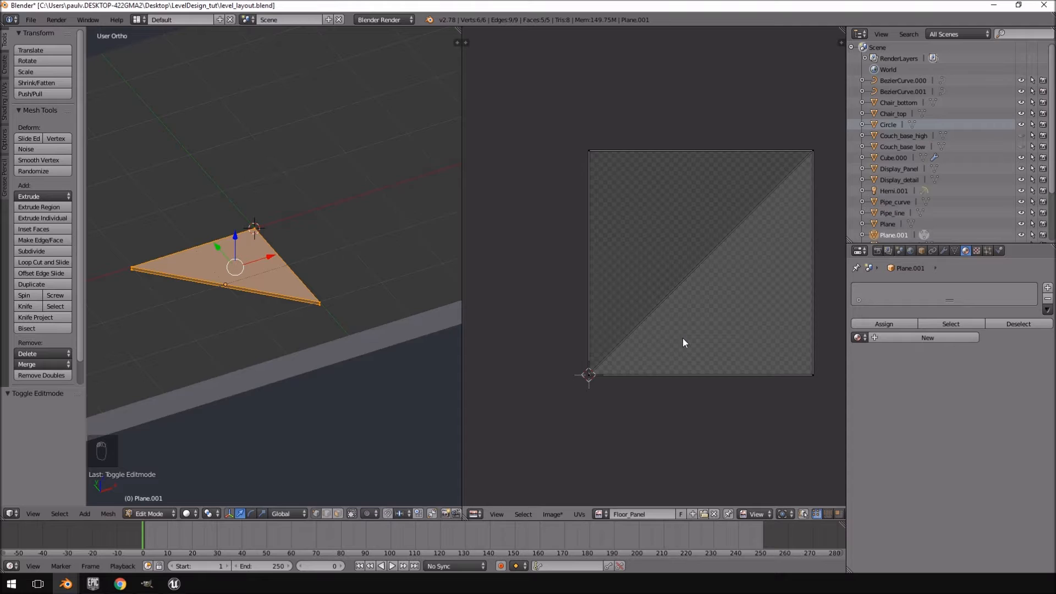
{"action": "middle_click_drag", "start_coordinate": [684, 339], "coordinate": [619, 364]}
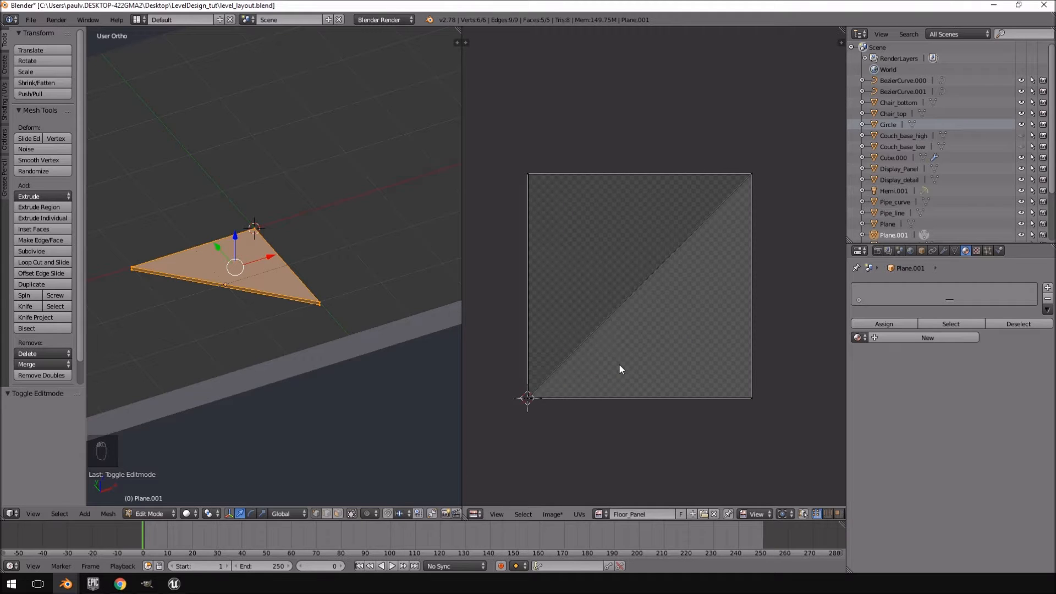
Try to unwrap all of the tile's faces with the standard Unwrap operation
{"action": "scroll", "coordinate": [322, 312], "scroll_direction": "up", "scroll_amount": 5}
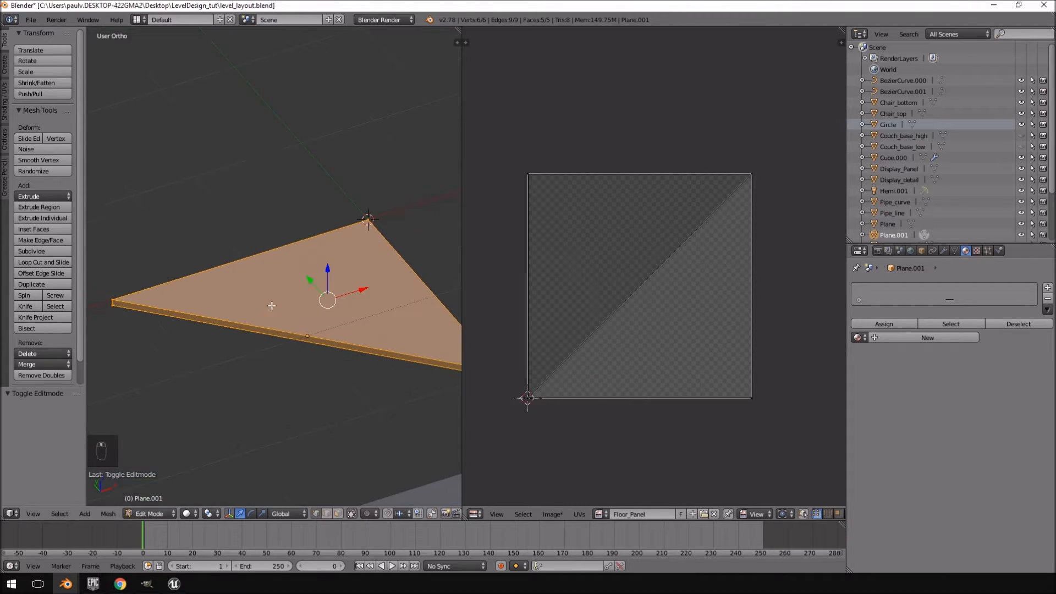
{"action": "key", "text": "u"}
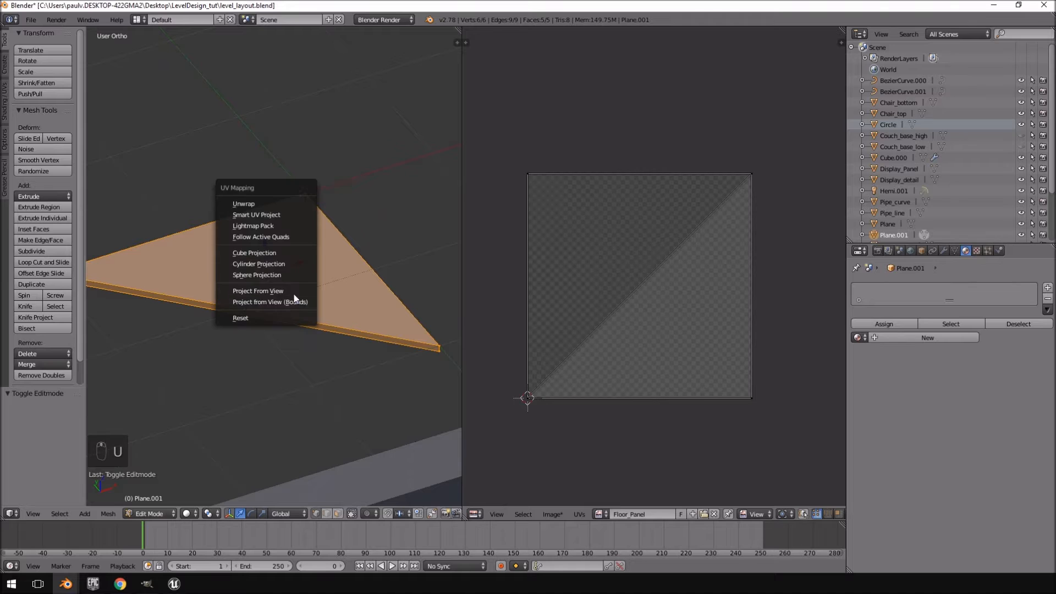
{"action": "left_click", "coordinate": [268, 201]}
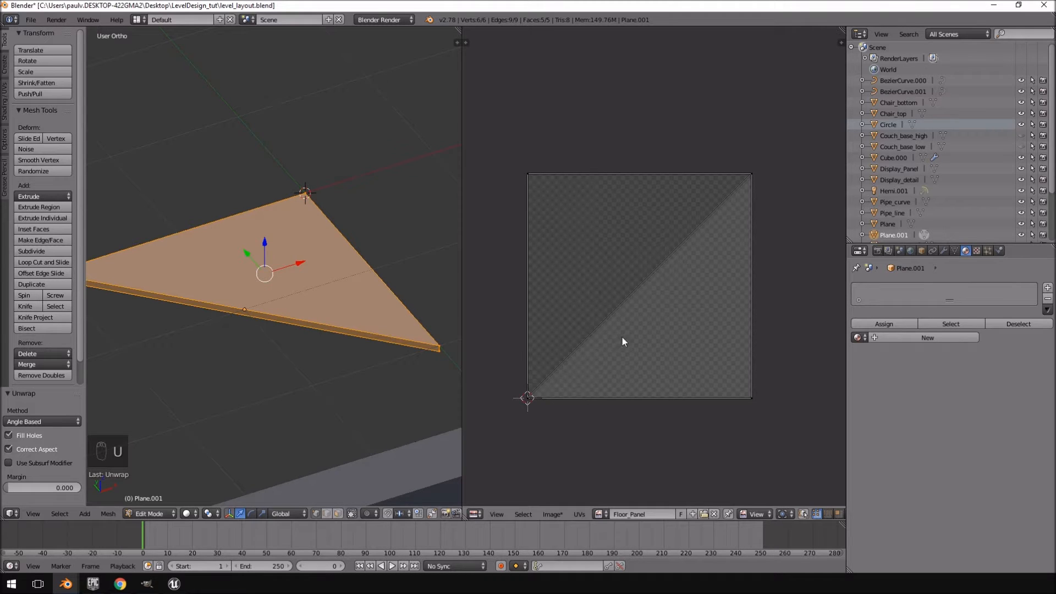
Unwrap the whole tile with Smart UV Project, using a 66 angle limit and a 0.03 island margin
{"action": "key", "text": "u"}
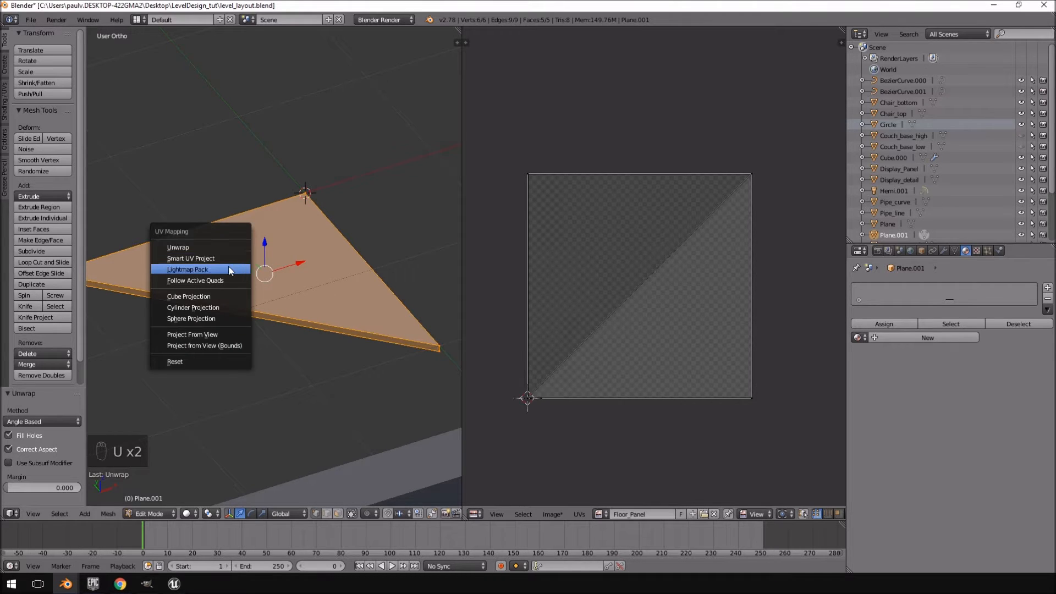
{"action": "key", "text": "u"}
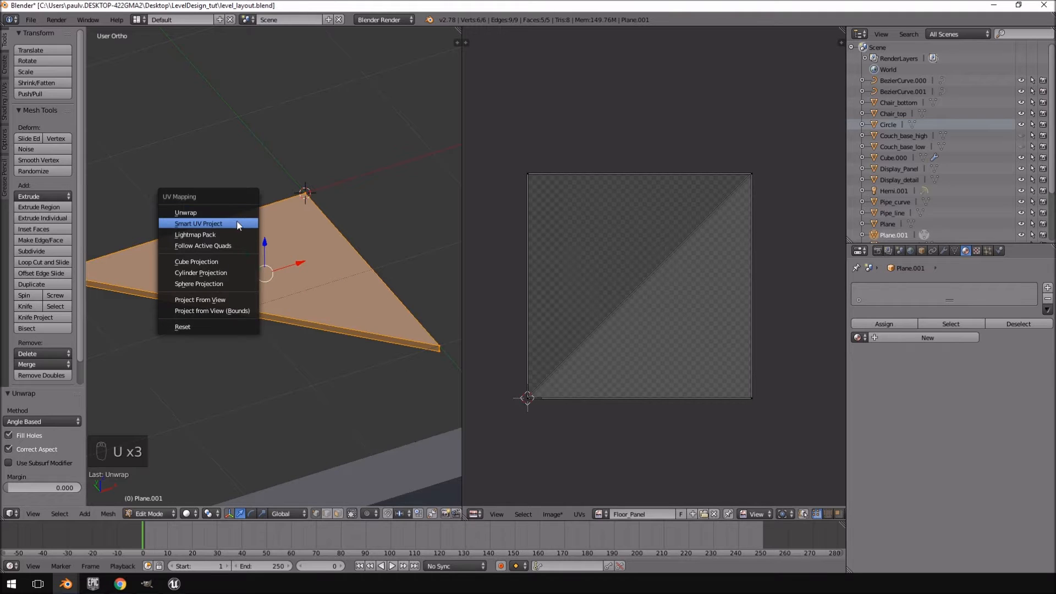
{"action": "left_click", "coordinate": [213, 222]}
{"action": "left_click", "coordinate": [216, 299]}
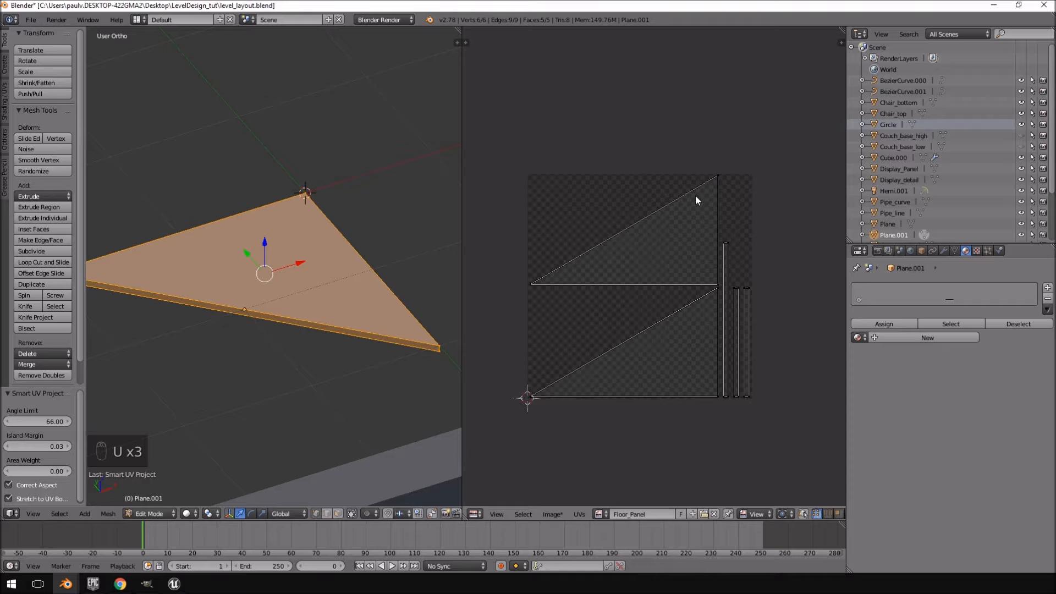
Examine the tile's top, underside and side faces, and its height against the floor in front view
{"action": "middle_click_drag", "start_coordinate": [445, 302], "coordinate": [422, 200]}
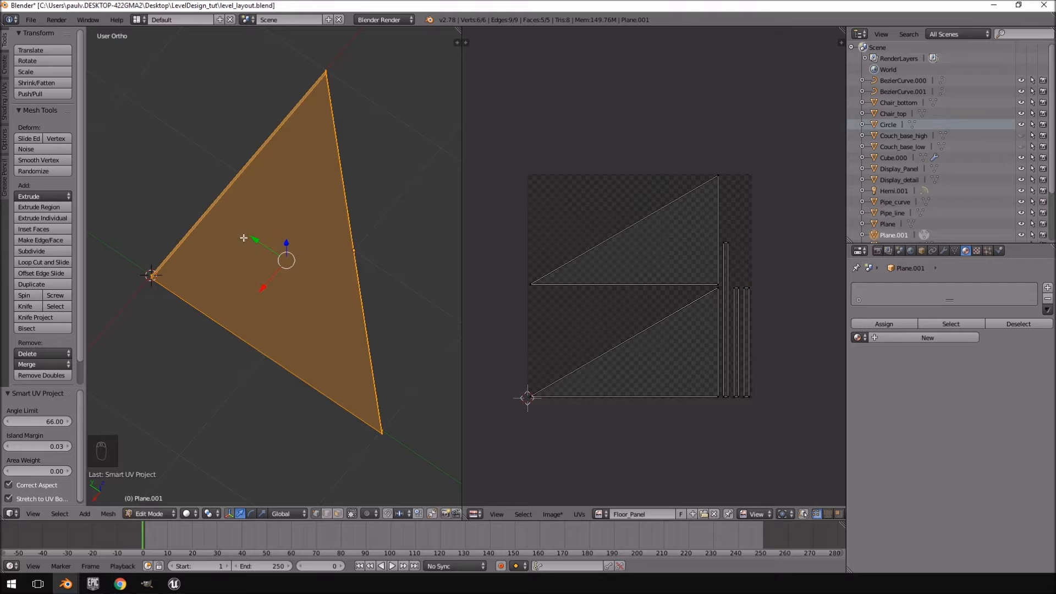
{"action": "middle_click_drag", "start_coordinate": [325, 266], "coordinate": [355, 298]}
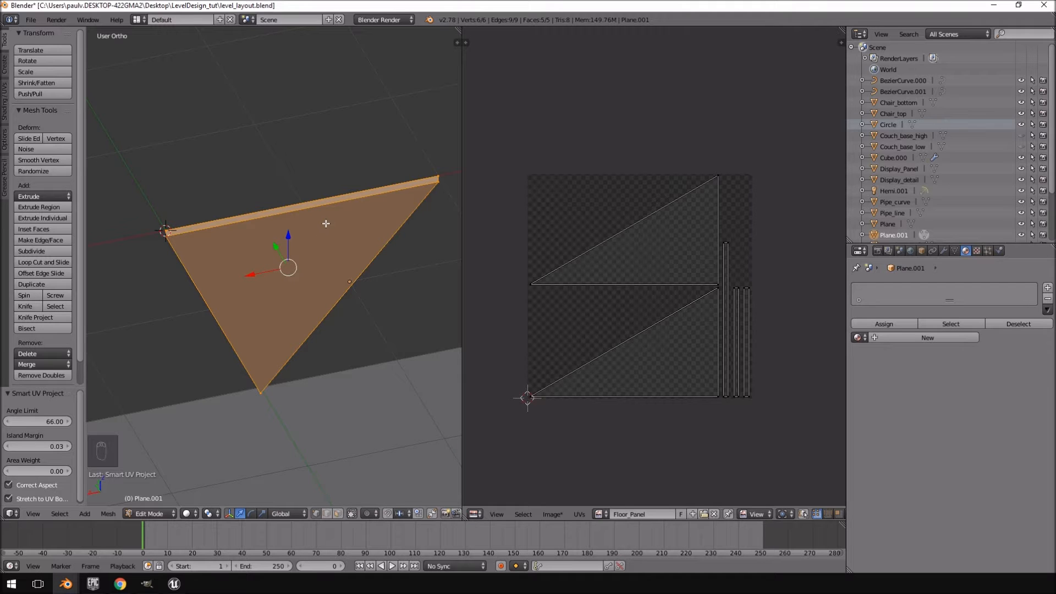
{"action": "middle_click_drag", "start_coordinate": [325, 224], "coordinate": [245, 251]}
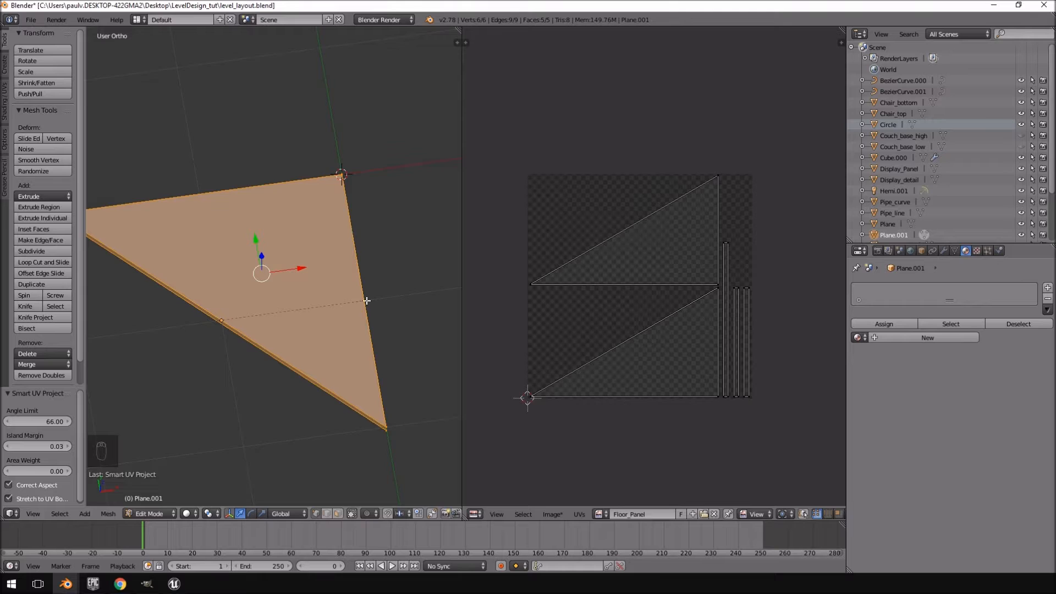
{"action": "middle_click_drag", "start_coordinate": [377, 314], "coordinate": [327, 262]}
{"action": "middle_click_drag", "start_coordinate": [356, 389], "coordinate": [304, 318]}
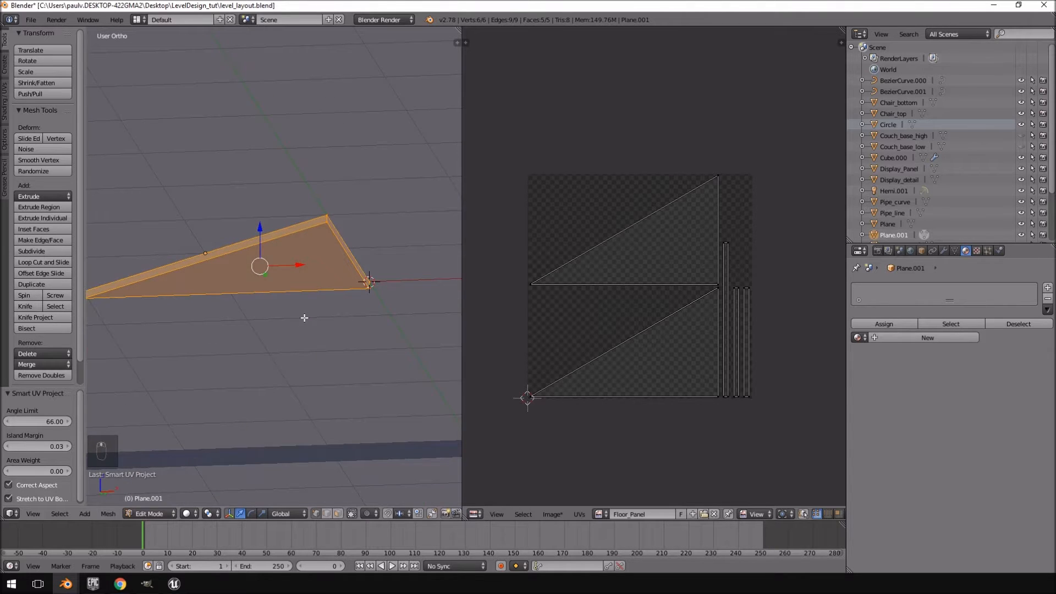
{"action": "key", "text": "KP_7"}
{"action": "key", "text": "KP_1"}
{"action": "key", "text": "KP_2"}
{"action": "key", "text": "KP_1"}
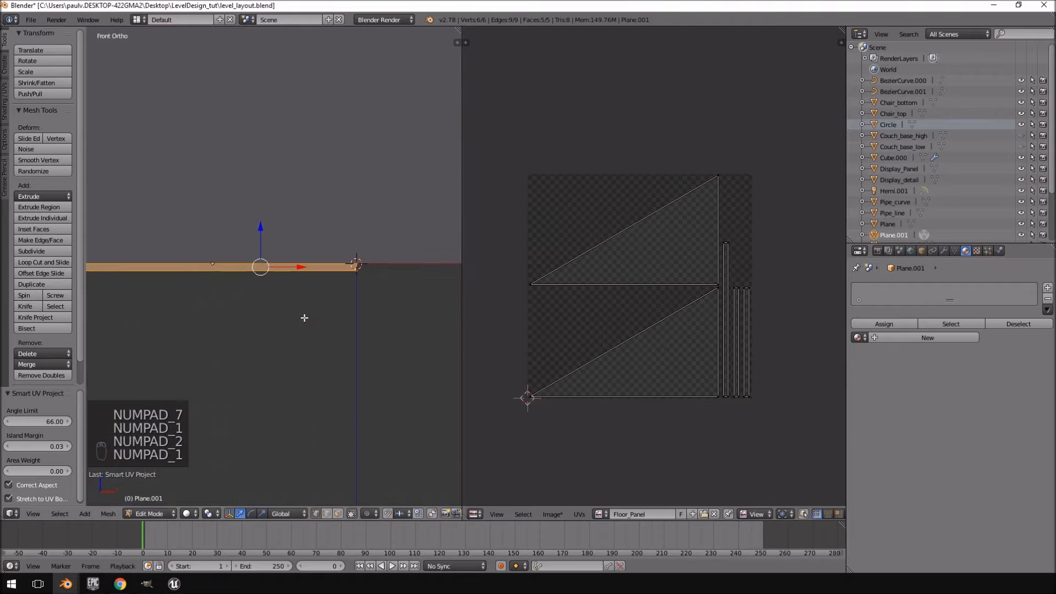
{"action": "middle_click_drag", "start_coordinate": [297, 324], "coordinate": [364, 339]}
{"action": "key", "text": "KP_1"}
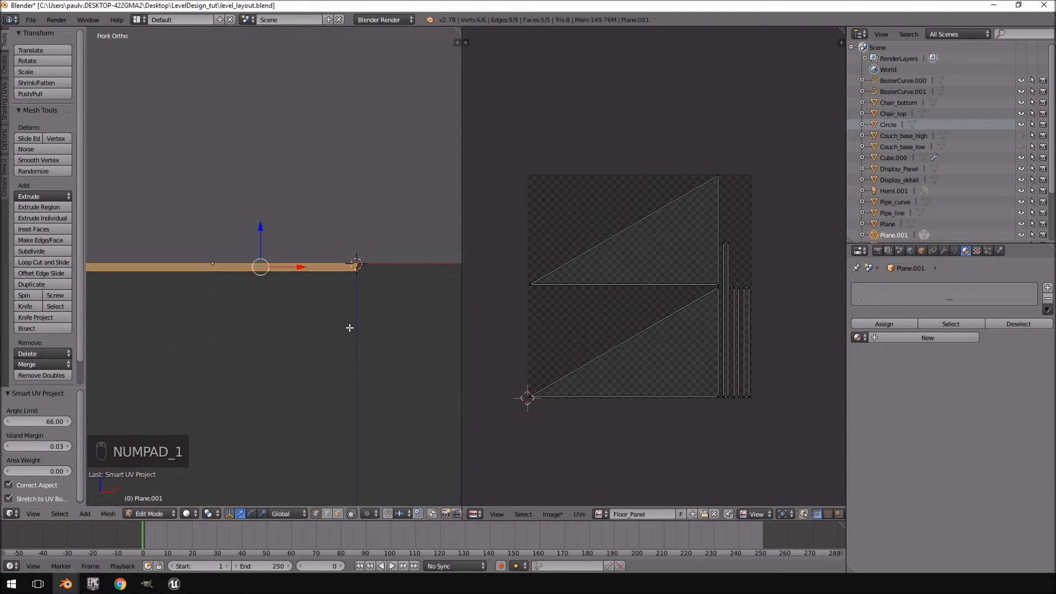
Leave Edit Mode and hide the room walls so only the triangular tile is displayed
{"action": "key", "text": "Tab"}
{"action": "scroll", "coordinate": [359, 279], "scroll_direction": "up", "scroll_amount": 4}
{"action": "scroll", "coordinate": [358, 280], "scroll_direction": "down", "scroll_amount": 3}
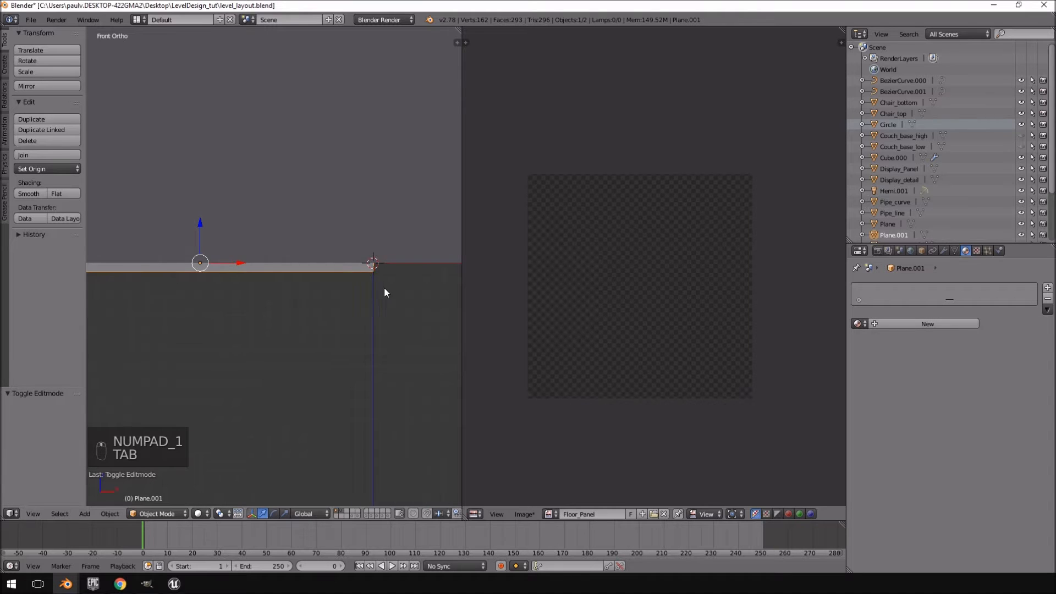
{"action": "middle_click_drag", "start_coordinate": [384, 287], "coordinate": [303, 317], "text": "shift"}
{"action": "right_click", "coordinate": [339, 230]}
{"action": "scroll", "coordinate": [339, 230], "scroll_direction": "down", "scroll_amount": 4}
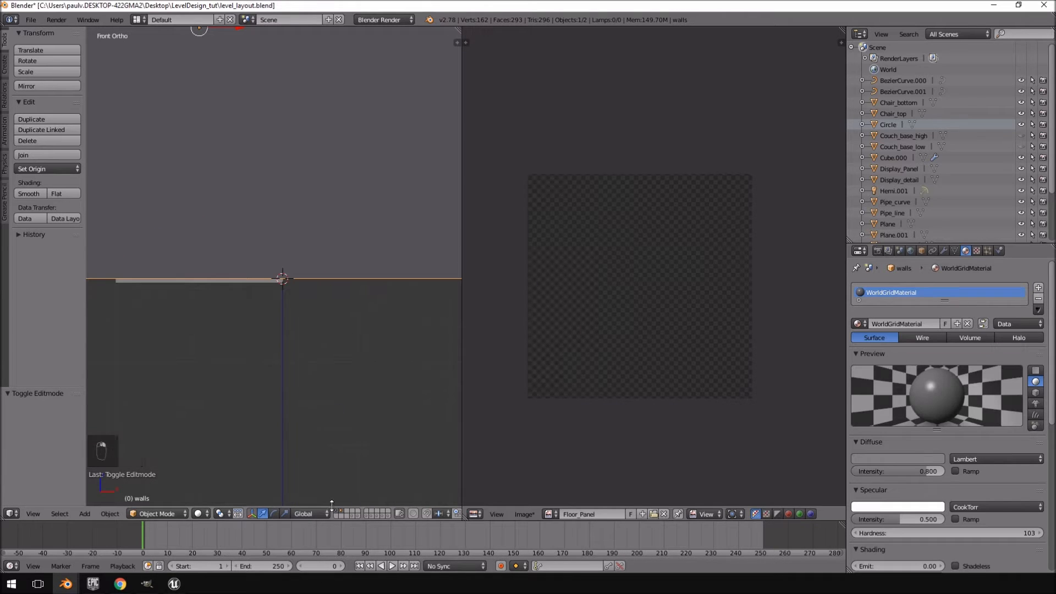
{"action": "key", "text": "h"}
Join the UV/Image Editor area into the 3D viewport and raise the triangular tile 0.05 units along Z
{"action": "scroll", "coordinate": [232, 329], "scroll_direction": "up", "scroll_amount": 10}
{"action": "scroll", "coordinate": [300, 355], "scroll_direction": "down", "scroll_amount": 8}
{"action": "right_click", "coordinate": [259, 287]}
{"action": "scroll", "coordinate": [132, 268], "scroll_direction": "up", "scroll_amount": 4}
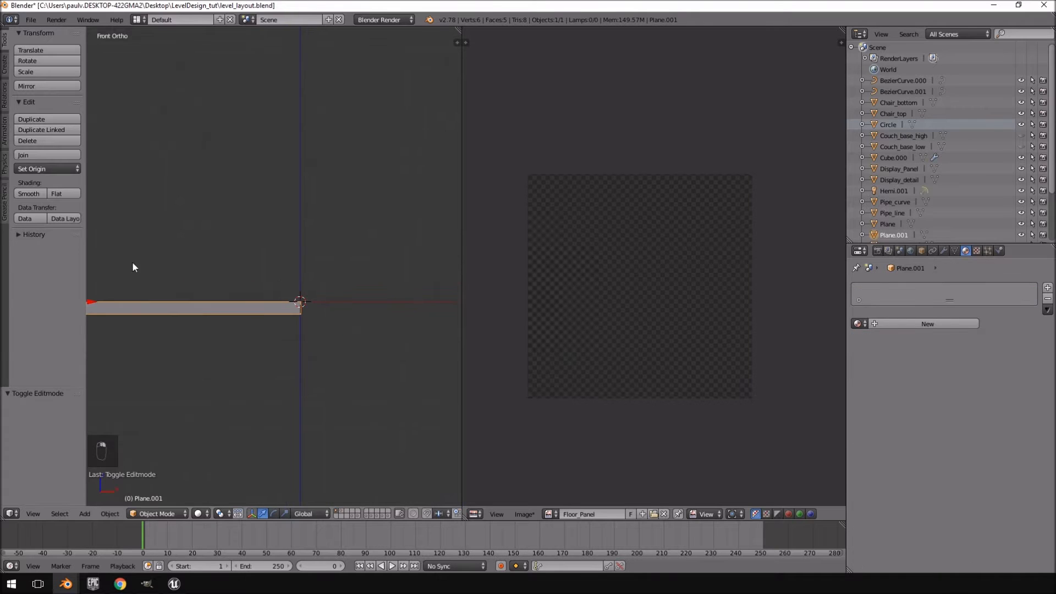
{"action": "middle_click_drag", "start_coordinate": [160, 290], "coordinate": [237, 272], "text": "shift"}
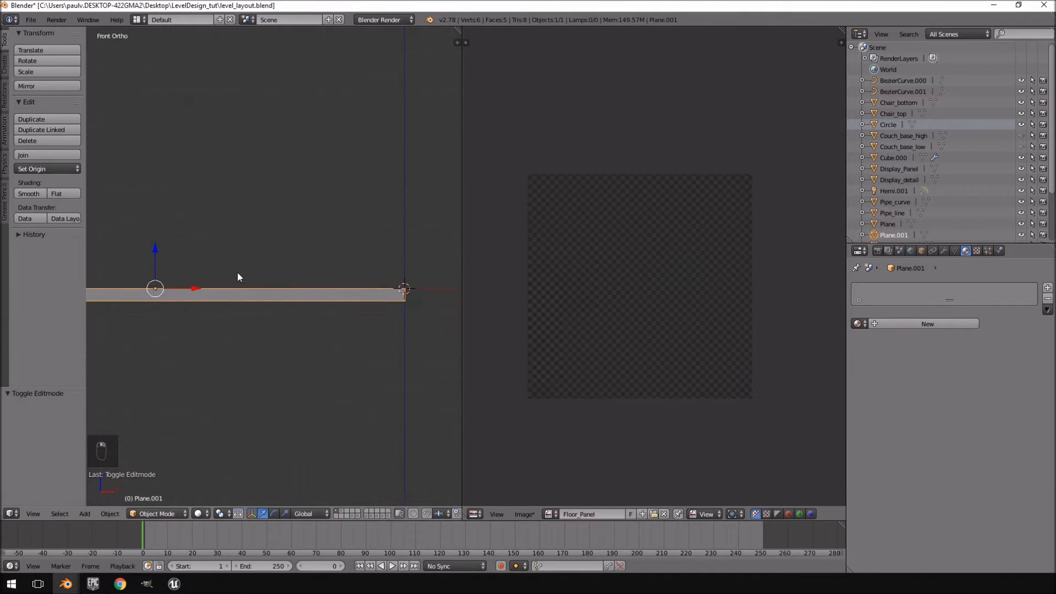
{"action": "right_click", "coordinate": [462, 291]}
{"action": "left_click", "coordinate": [464, 300]}
{"action": "left_click", "coordinate": [576, 308]}
{"action": "left_click_drag", "start_coordinate": [279, 265], "coordinate": [279, 246]}
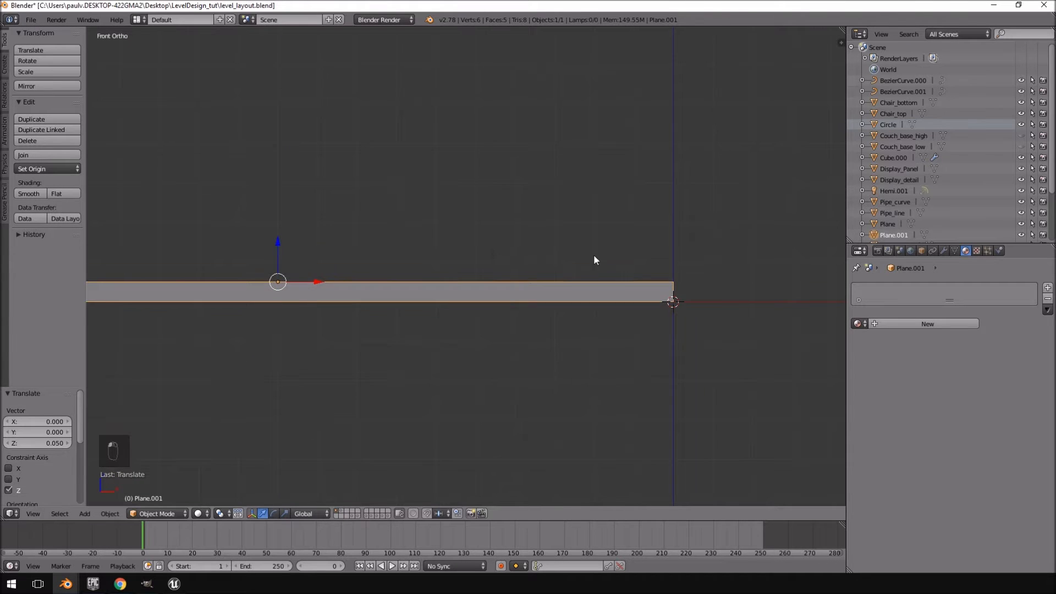
In top view, add a cube at the 3D cursor and scale it to 0.1 of its size
{"action": "key", "text": "KP_7"}
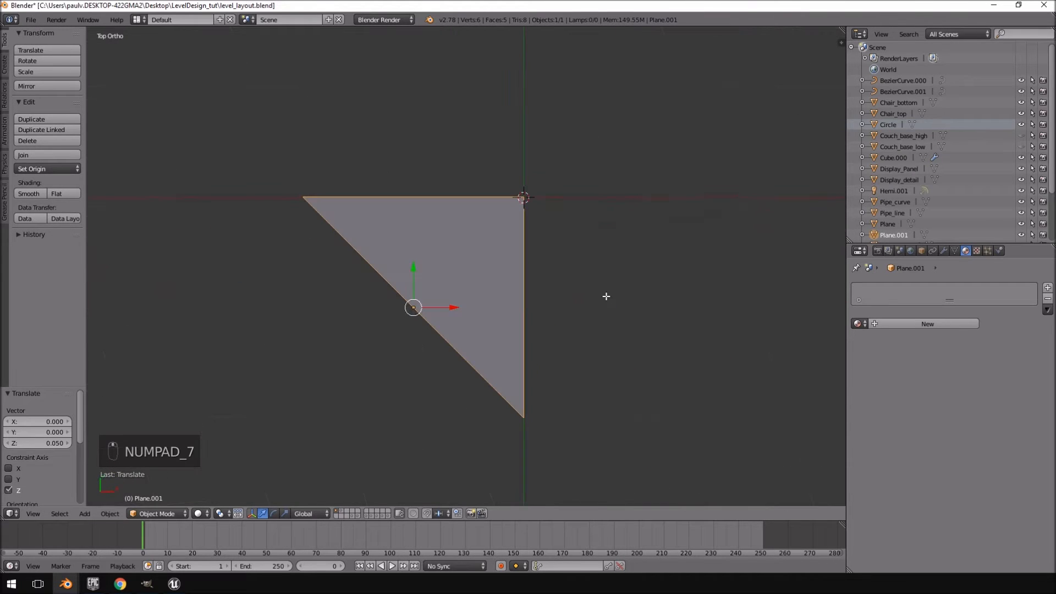
{"action": "key", "text": "Tab"}
{"action": "key", "text": "Tab"}
{"action": "key", "text": "a"}
{"action": "key", "text": "a"}
{"action": "key", "text": "a"}
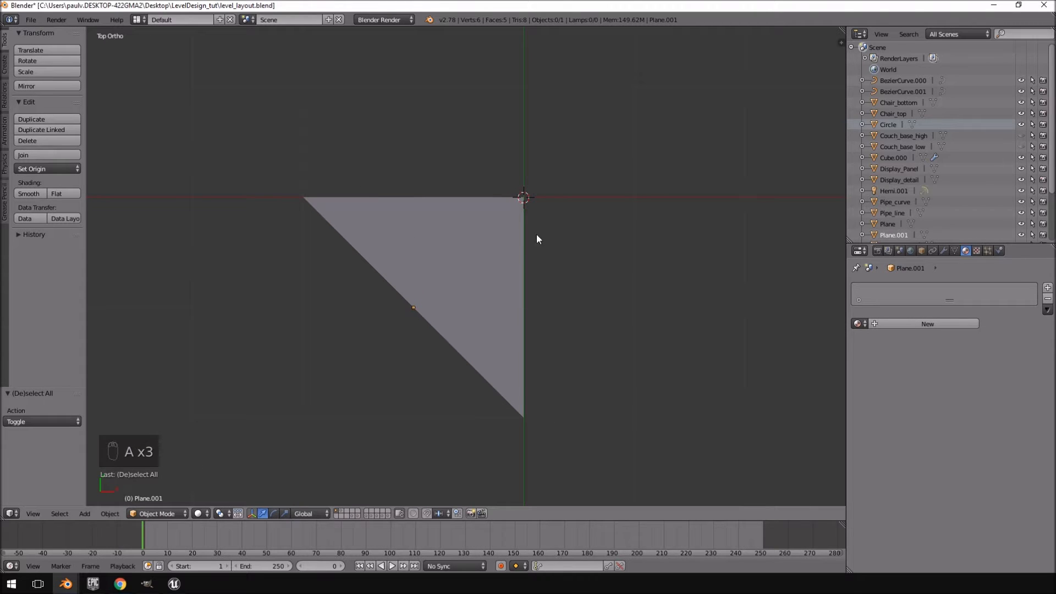
{"action": "key", "text": "shift+a"}
{"action": "mouse_move", "coordinate": [489, 216]}
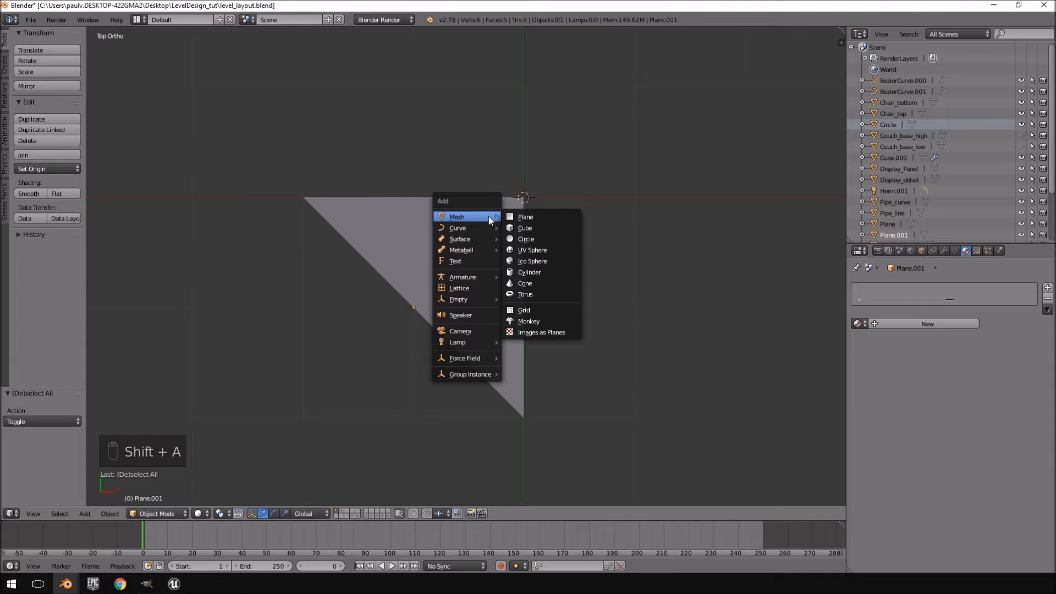
{"action": "left_click", "coordinate": [526, 228]}
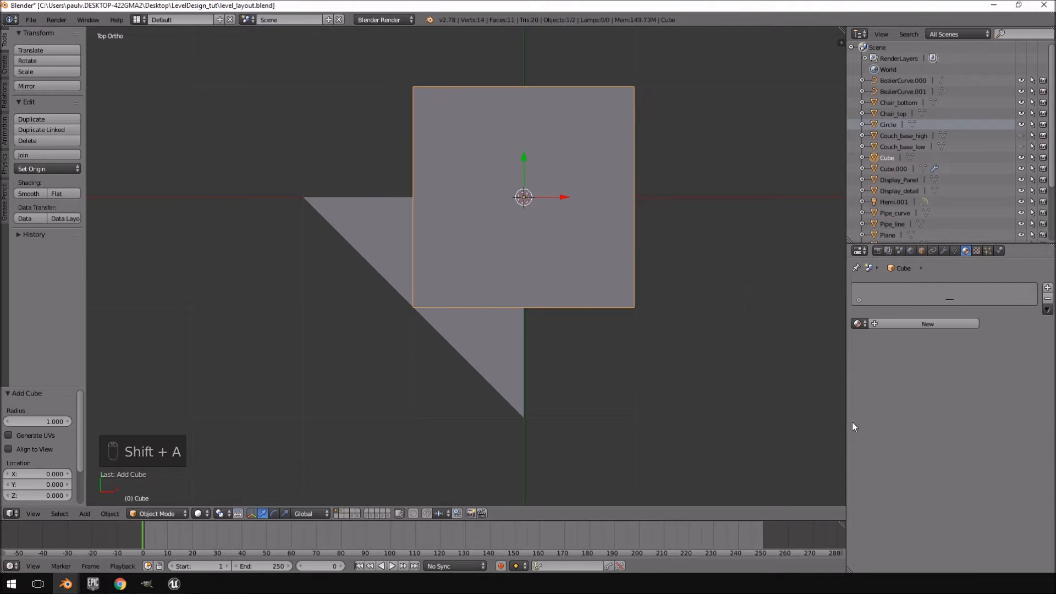
{"action": "key", "text": "s"}
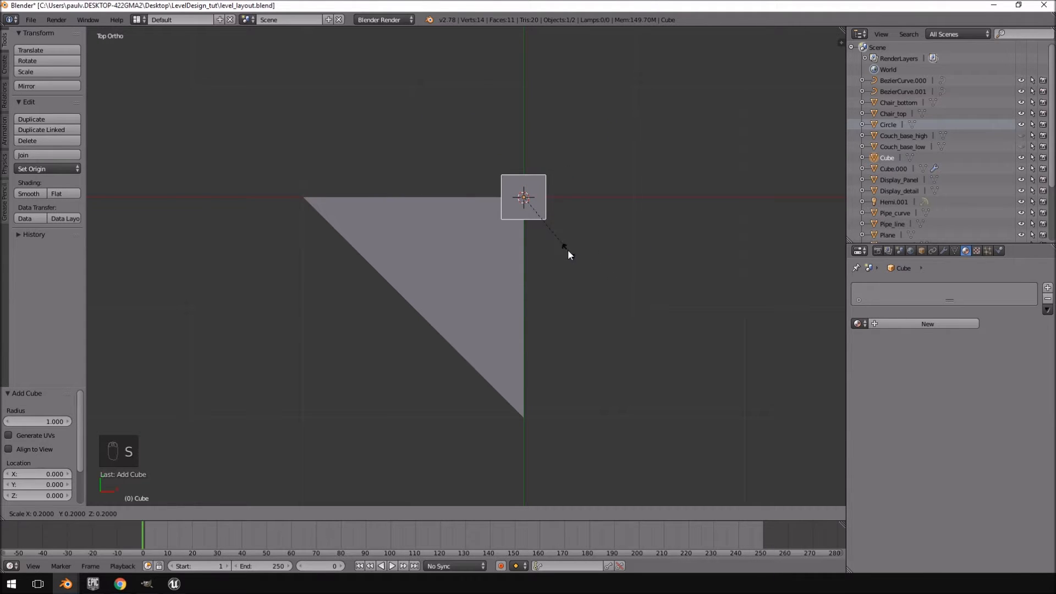
{"action": "left_click", "coordinate": [553, 230]}
Move the small cube -2.1 units and then 0.09 units along X, slightly overlapping the tile's sharp corner on the X axis
{"action": "key", "text": "g"}
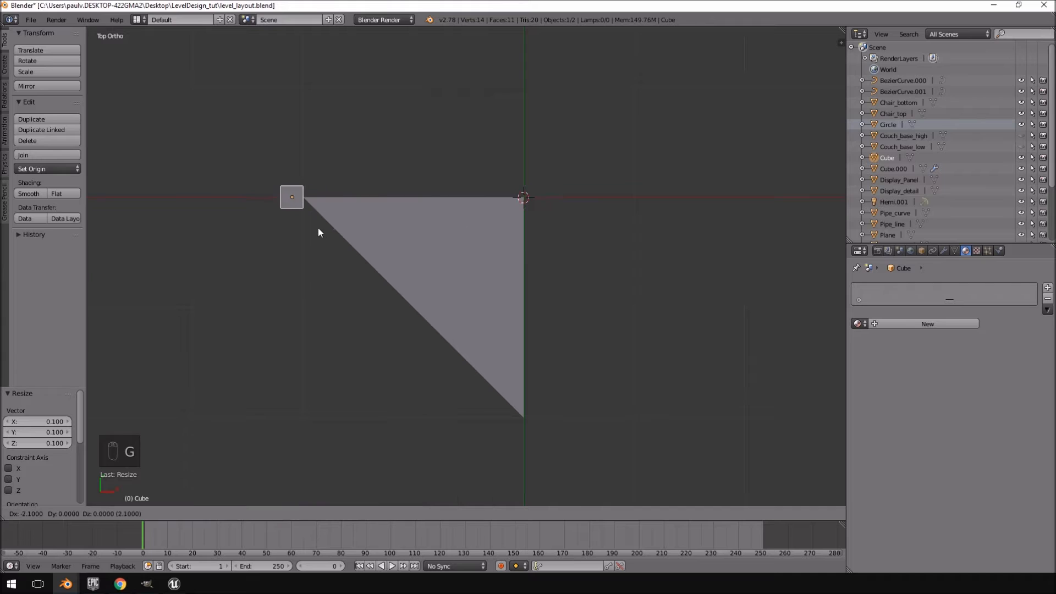
{"action": "left_click", "coordinate": [326, 226]}
{"action": "middle_click_drag", "start_coordinate": [314, 196], "coordinate": [487, 289], "text": "shift"}
{"action": "scroll", "coordinate": [482, 234], "scroll_direction": "up", "scroll_amount": 7}
{"action": "key", "text": "g"}
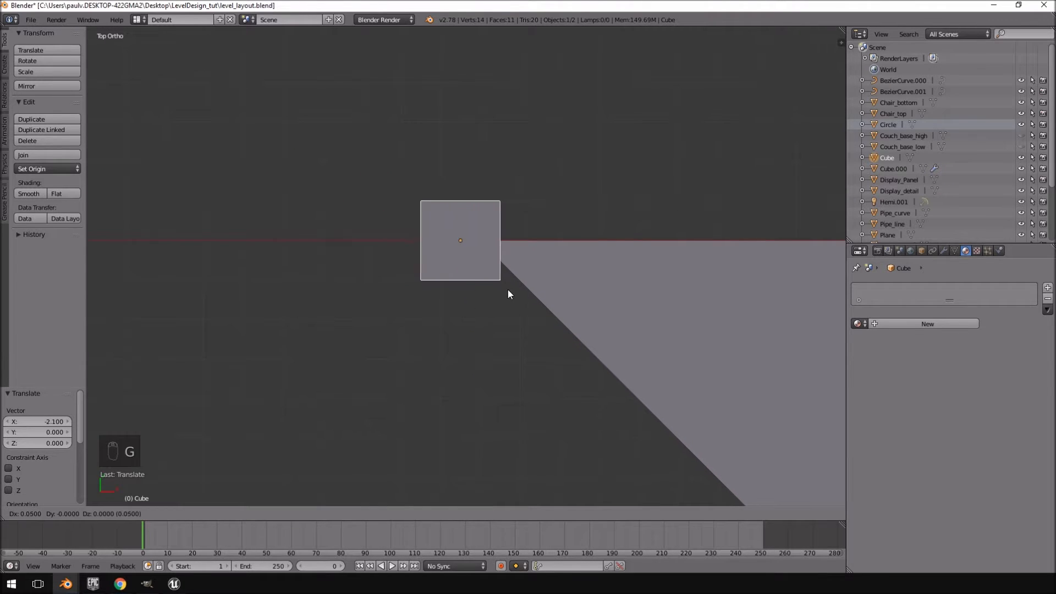
{"action": "left_click", "coordinate": [524, 289]}
{"action": "scroll", "coordinate": [539, 292], "scroll_direction": "down", "scroll_amount": 8}
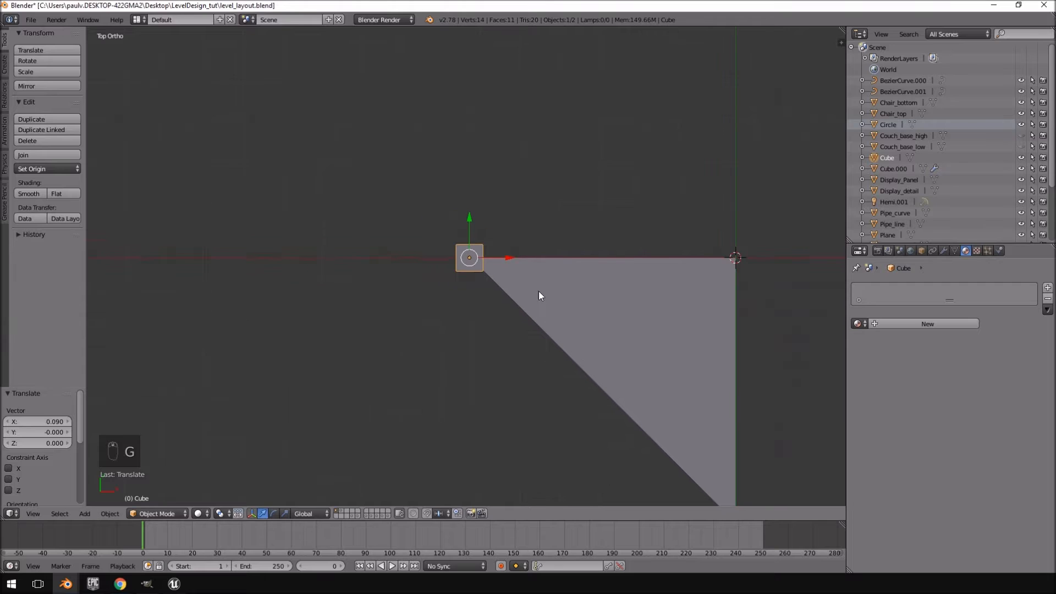
{"action": "middle_click_drag", "start_coordinate": [585, 289], "coordinate": [587, 302], "text": "shift"}
{"action": "right_click", "coordinate": [585, 302]}
{"action": "right_click", "coordinate": [459, 277]}
{"action": "scroll", "coordinate": [470, 294], "scroll_direction": "up", "scroll_amount": 6}
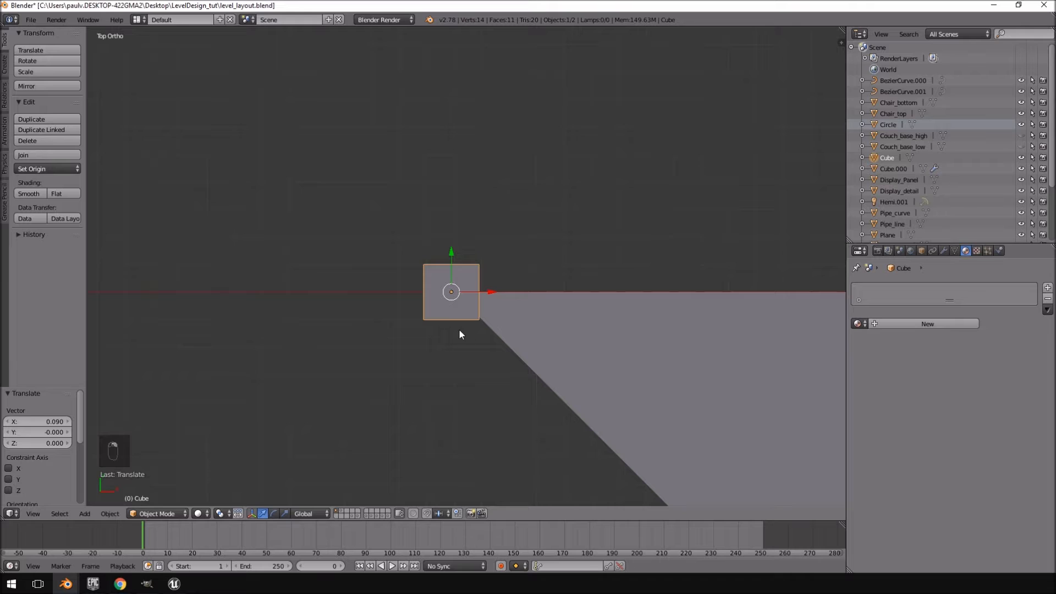
Duplicate the triangular tile in top view, placing the copy 1.2 units along Y
{"action": "scroll", "coordinate": [474, 326], "scroll_direction": "down", "scroll_amount": 4}
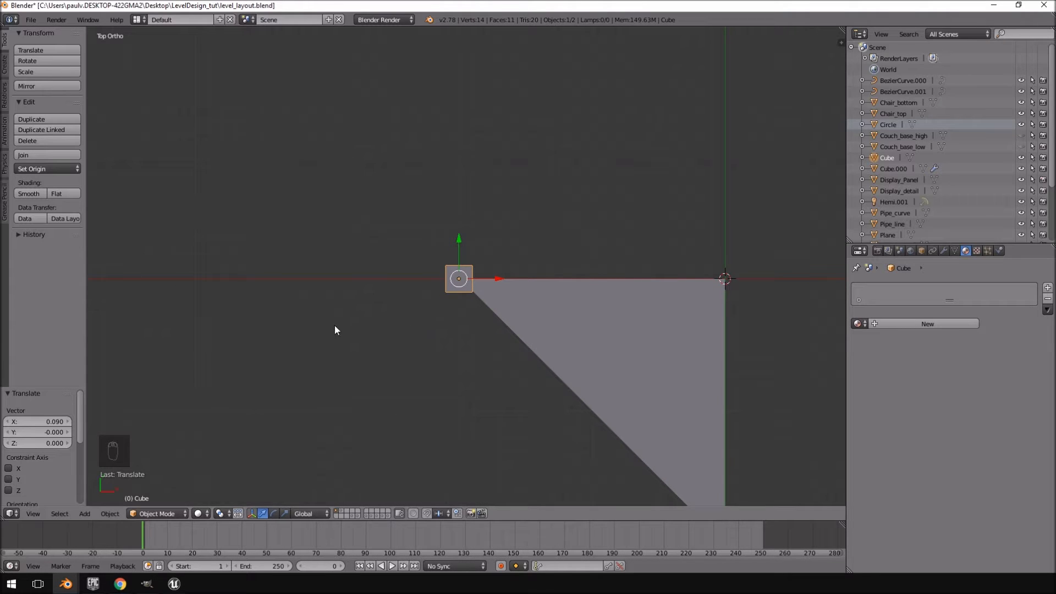
{"action": "middle_click_drag", "start_coordinate": [532, 296], "coordinate": [618, 239]}
{"action": "right_click", "coordinate": [609, 246]}
{"action": "key", "text": "KP_7"}
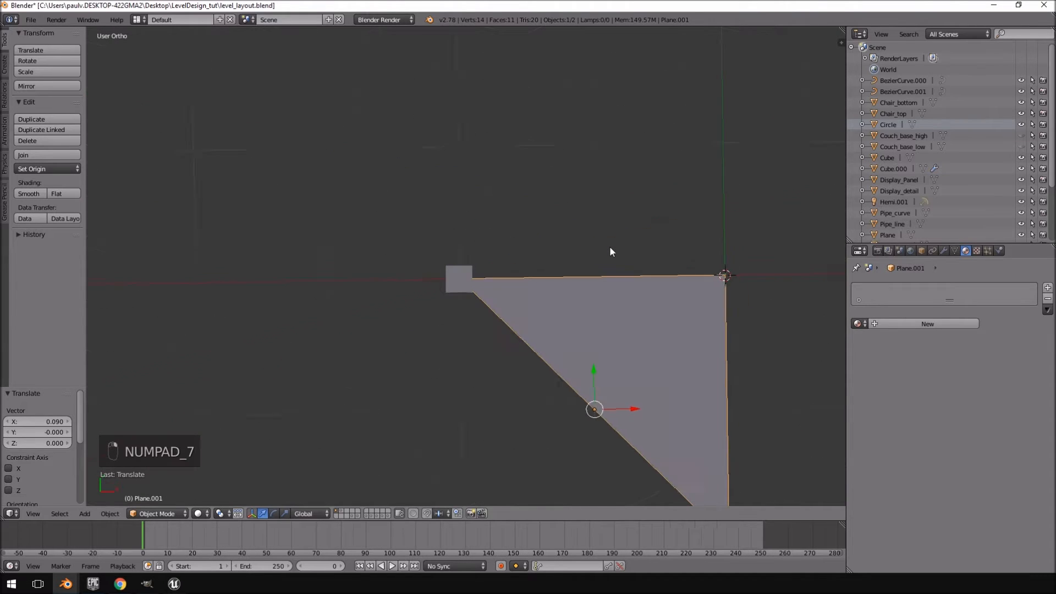
{"action": "middle_click_drag", "start_coordinate": [639, 285], "coordinate": [576, 327], "text": "shift"}
{"action": "key", "text": "shift+d"}
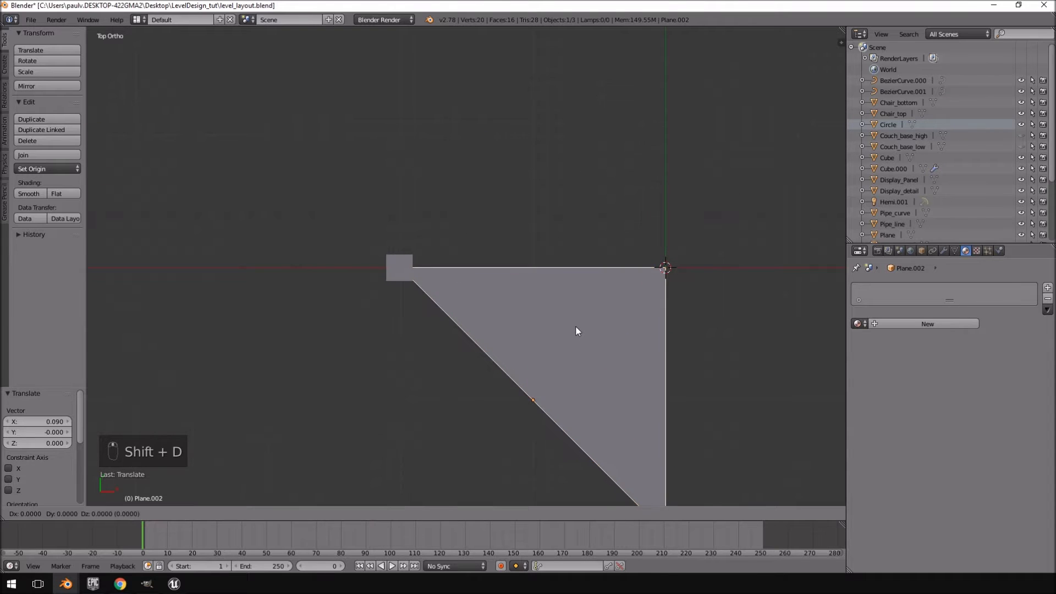
{"action": "left_click", "coordinate": [574, 167]}
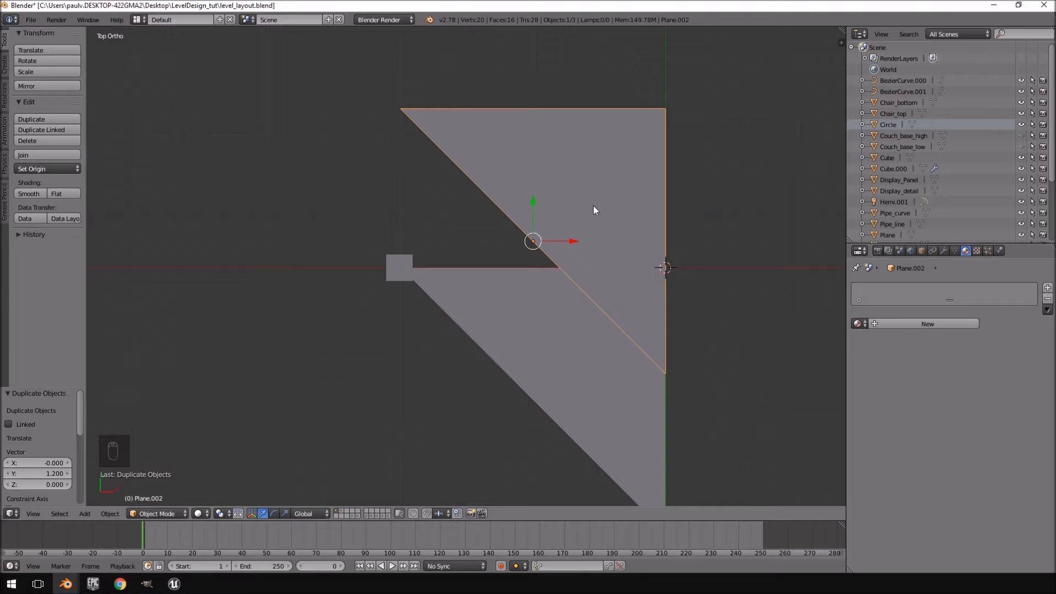
Mirror the duplicated tile with a scale of -1 along Y and move it 0.9 units along Y
{"action": "key", "text": "s"}
{"action": "key", "text": "y"}
{"action": "type", "text": "-1"}
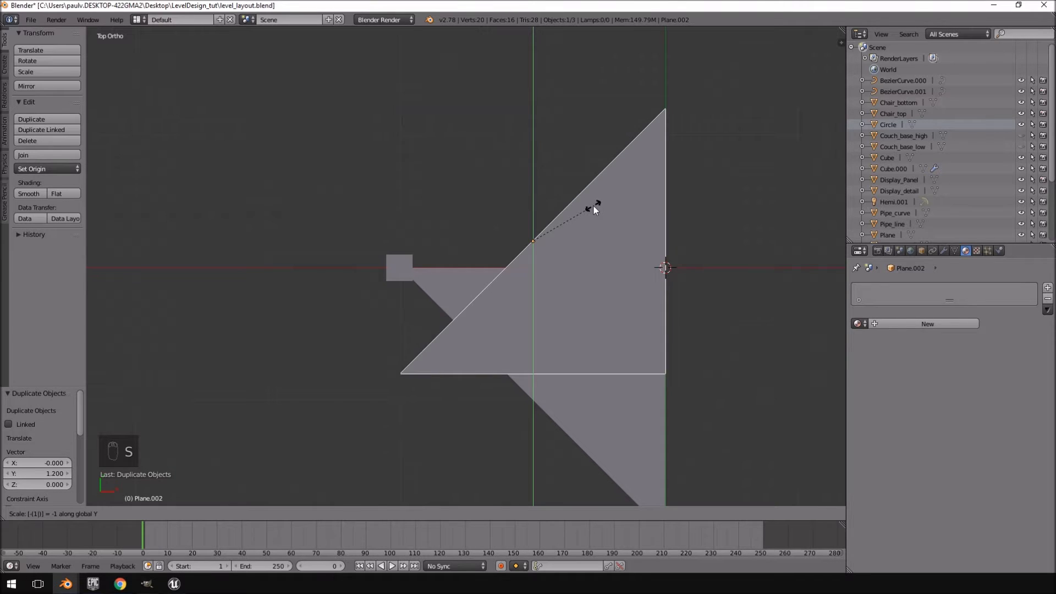
{"action": "key", "text": "Return"}
{"action": "key", "text": "g"}
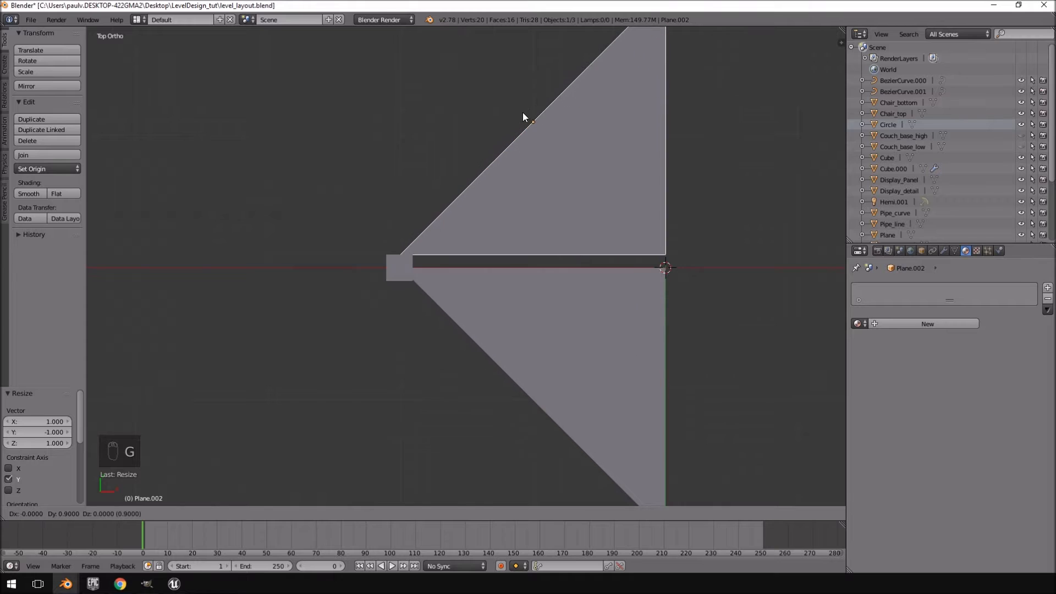
{"action": "left_click", "coordinate": [522, 109]}
Duplicate both tiles -2.1 units along X and mirror the copies with a scale of -1 along X
{"action": "right_click", "coordinate": [620, 293], "text": "shift"}
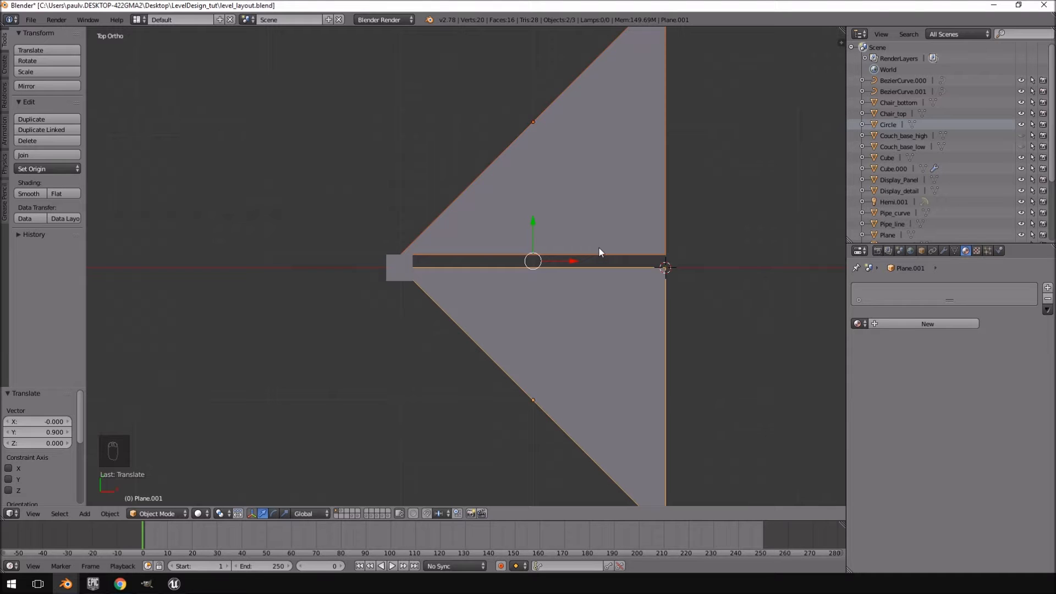
{"action": "key", "text": "shift+d"}
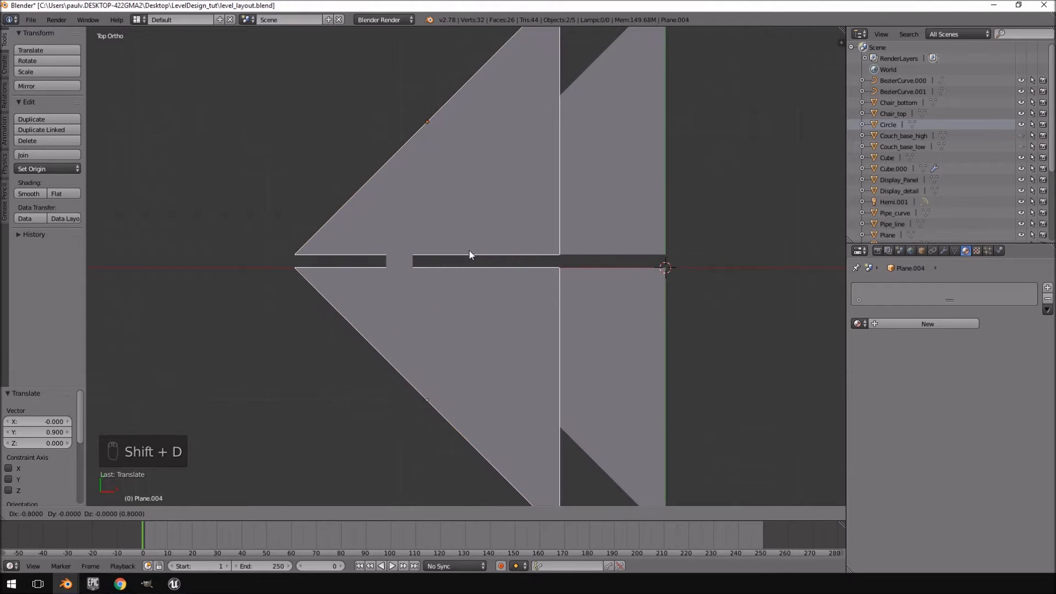
{"action": "left_click", "coordinate": [321, 254]}
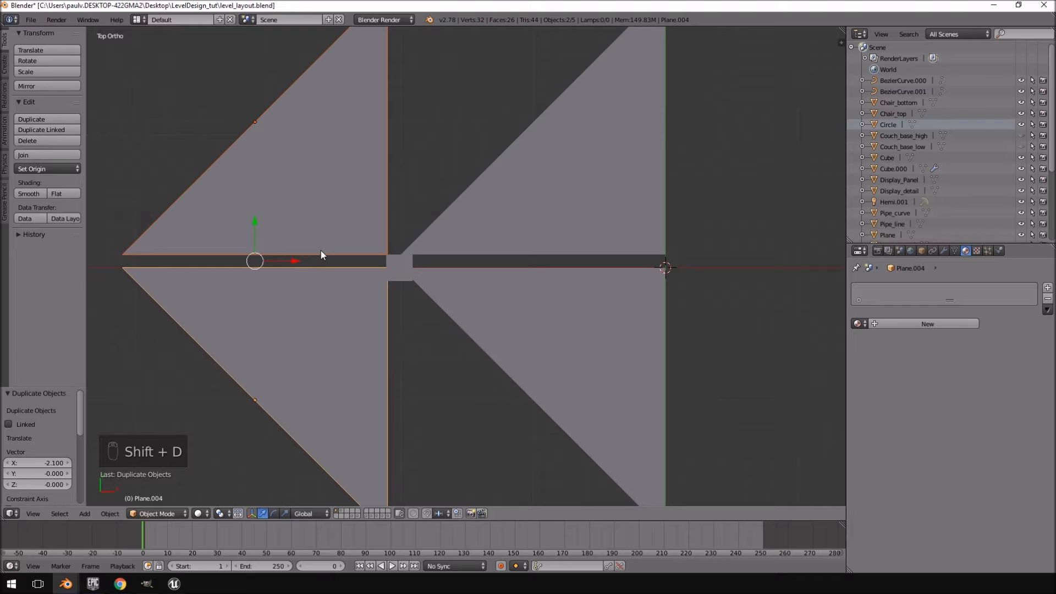
{"action": "key", "text": "s"}
{"action": "type", "text": "x"}
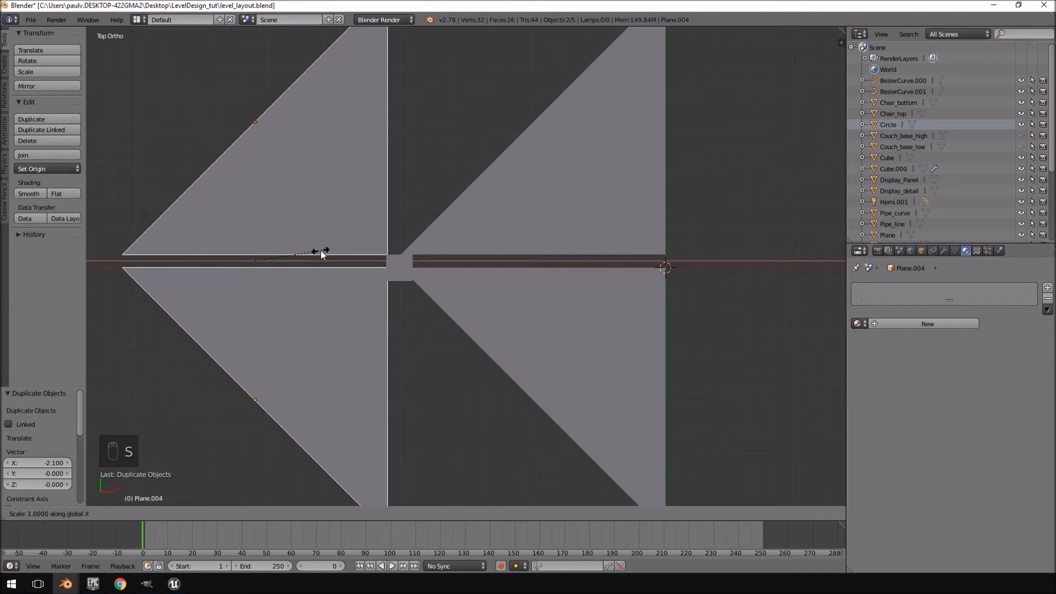
{"action": "type", "text": "-1"}
{"action": "key", "text": "Return"}
Duplicate the tile above the X axis on the negative X side, leaving the copy in place
{"action": "right_click", "coordinate": [323, 240]}
{"action": "key", "text": "shift+d"}
{"action": "right_click", "coordinate": [323, 241]}
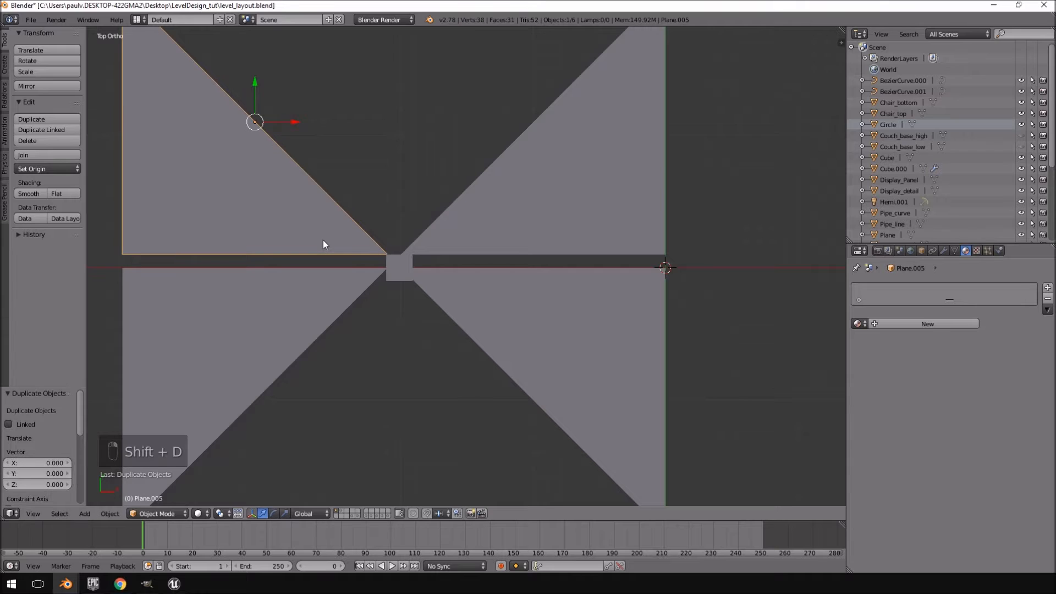
{"action": "key", "text": "s"}
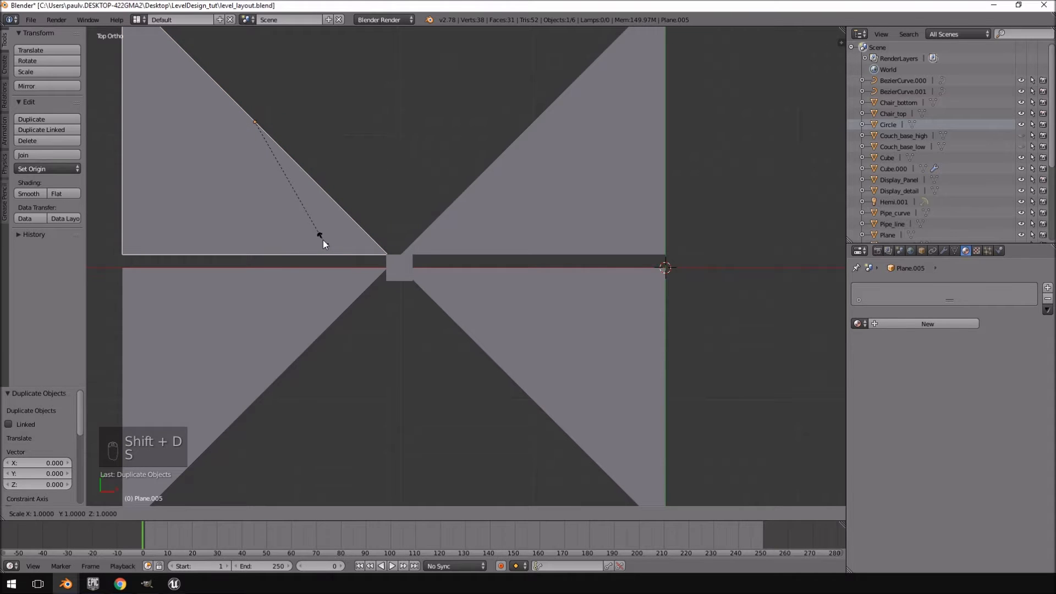
{"action": "right_click", "coordinate": [322, 240]}
Try rotating the copy by -45° and moving it 1.1 units in X and 0.5 in Y, then undo both changes
{"action": "type", "text": "r"}
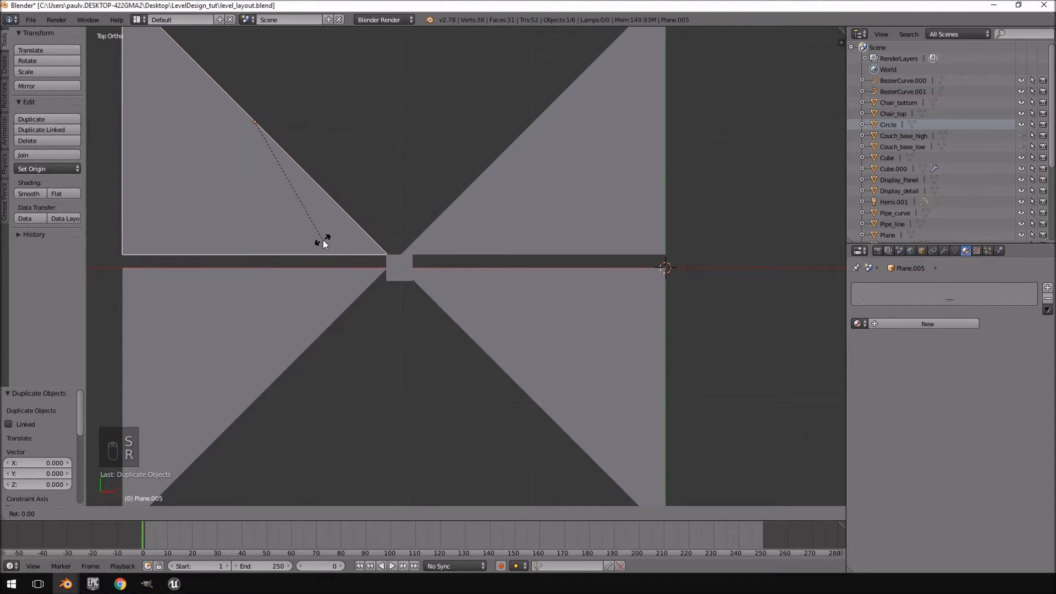
{"action": "type", "text": "-45"}
{"action": "key", "text": "Return"}
{"action": "key", "text": "g"}
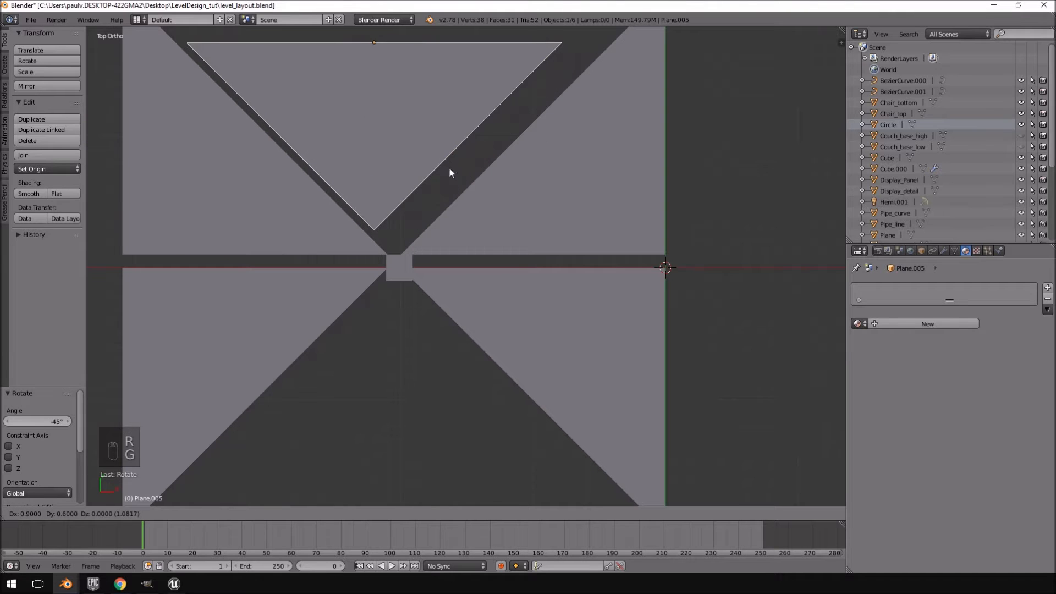
{"action": "left_click", "coordinate": [463, 169]}
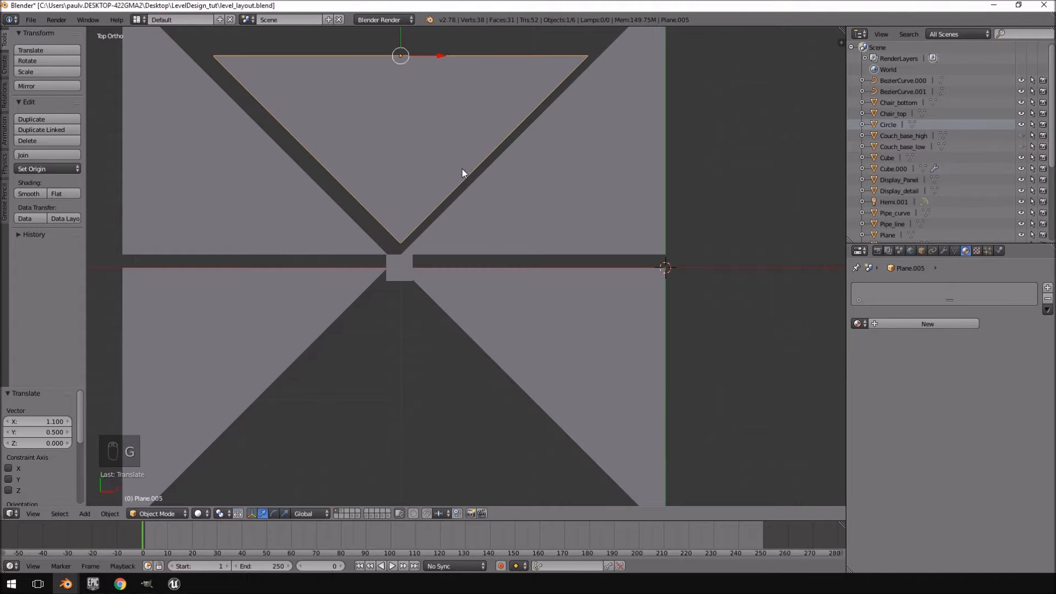
{"action": "scroll", "coordinate": [424, 238], "scroll_direction": "up", "scroll_amount": 4}
{"action": "scroll", "coordinate": [424, 233], "scroll_direction": "down", "scroll_amount": 8}
{"action": "middle_click_drag", "start_coordinate": [424, 234], "coordinate": [441, 265], "text": "shift"}
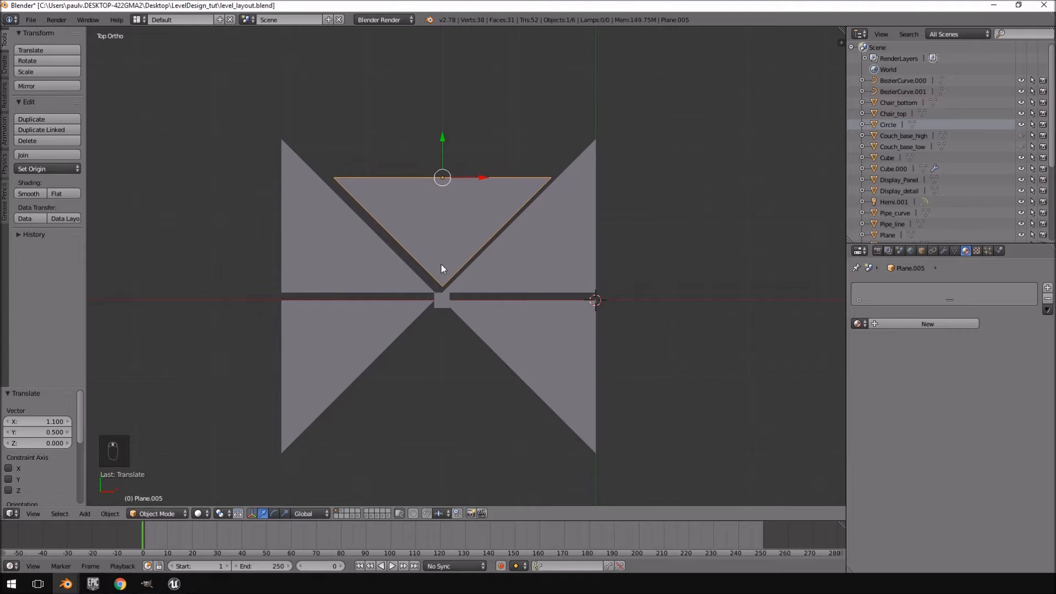
{"action": "key", "text": "ctrl+z"}
{"action": "key", "text": "ctrl+z"}
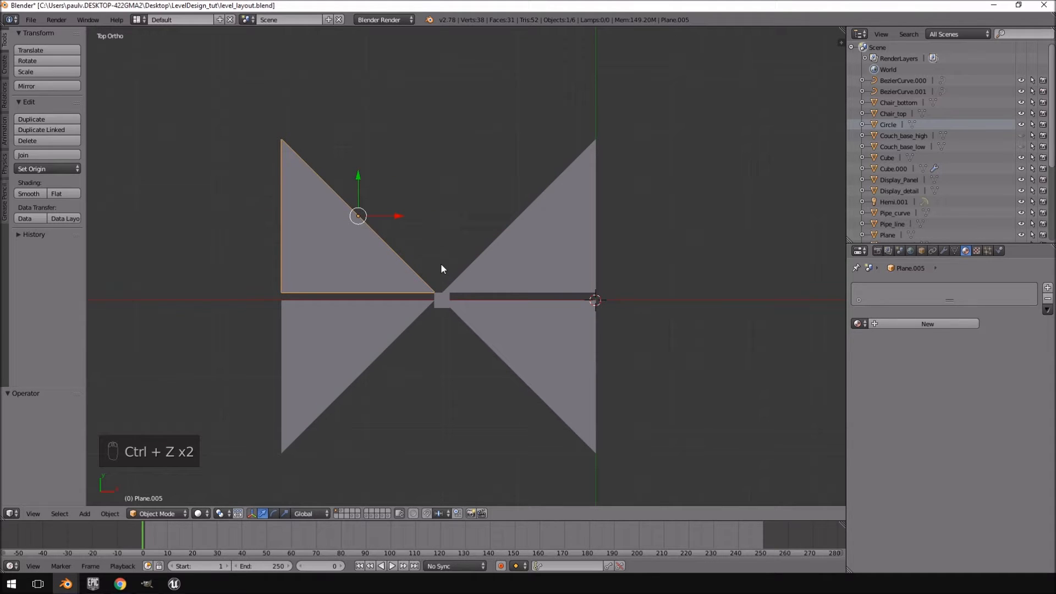
Rotate the copied tile by about -135° and move it into the gap between the two tiles above the X axis
{"action": "key", "text": "r"}
{"action": "key", "text": "ctrl+z"}
{"action": "key", "text": "r"}
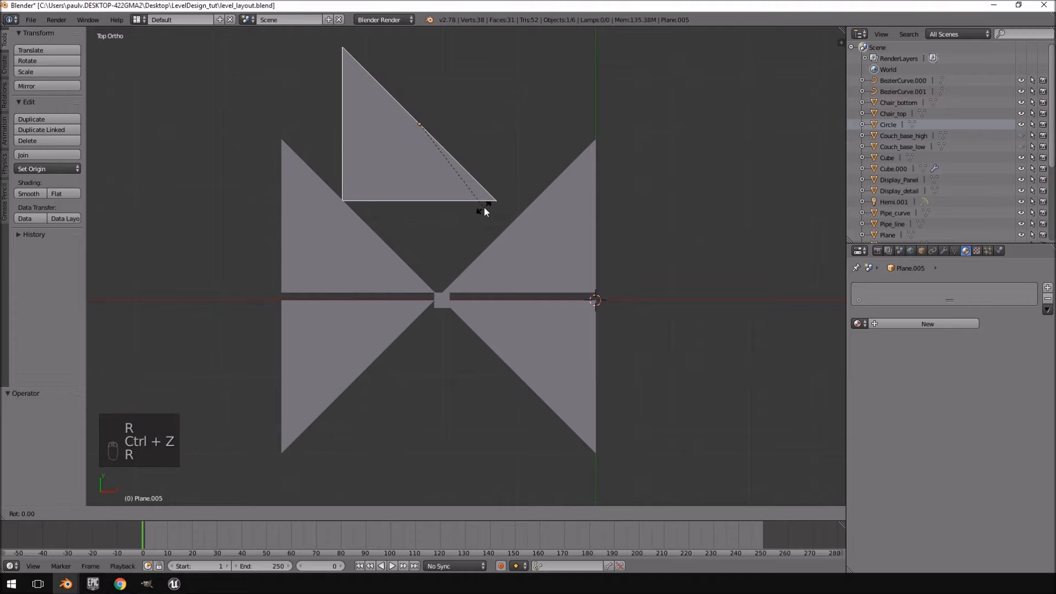
{"action": "left_click", "coordinate": [433, 477]}
{"action": "key", "text": "g"}
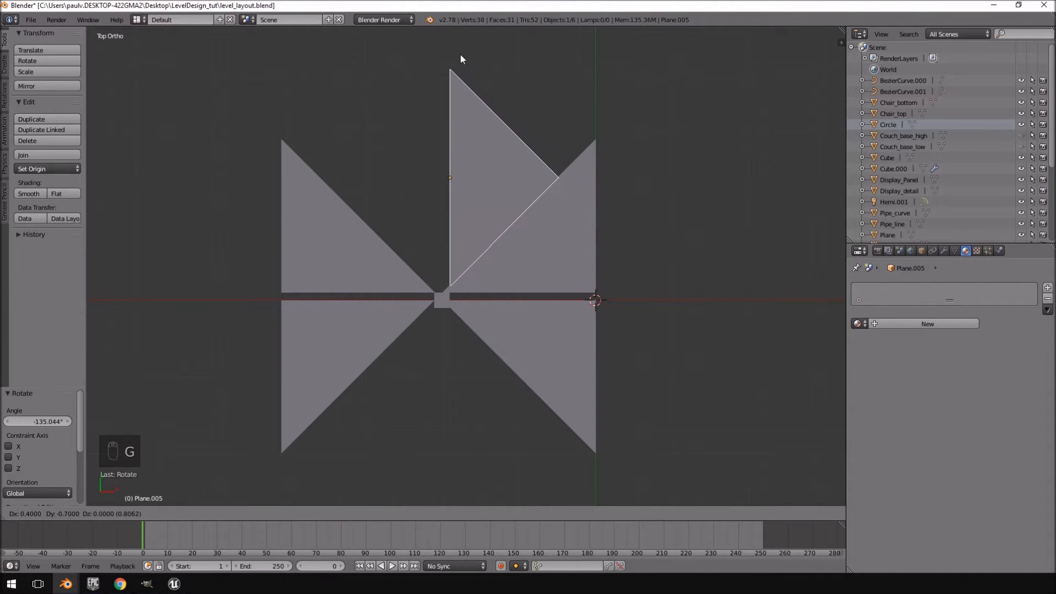
{"action": "left_click", "coordinate": [459, 51]}
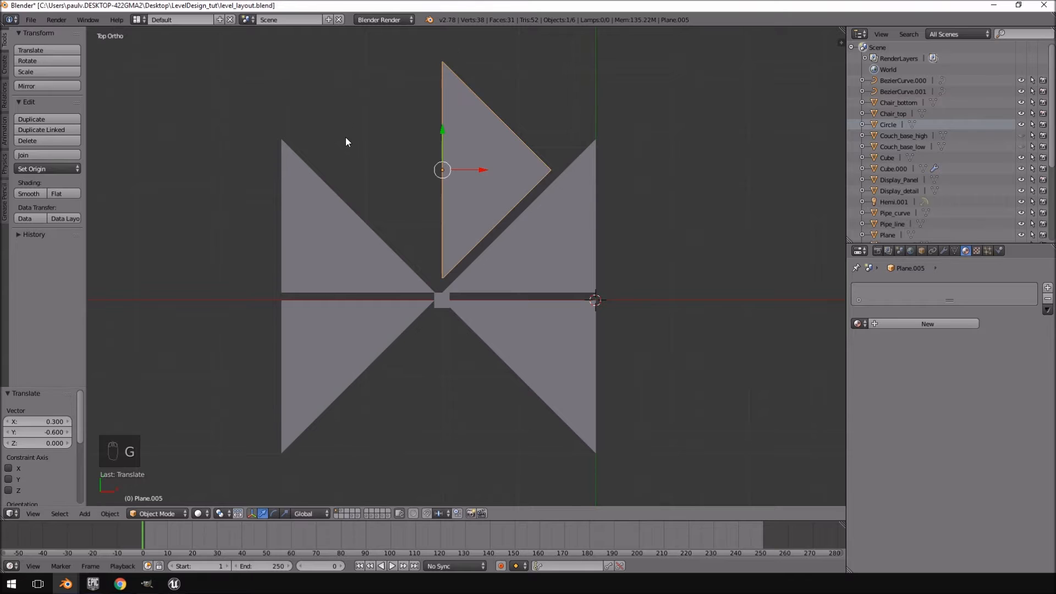
Snap the rotated tile to the grid and move it -0.1 units along Y towards the small cube
{"action": "key", "text": "shift+s"}
{"action": "left_click", "coordinate": [411, 155]}
{"action": "scroll", "coordinate": [515, 229], "scroll_direction": "up", "scroll_amount": 8}
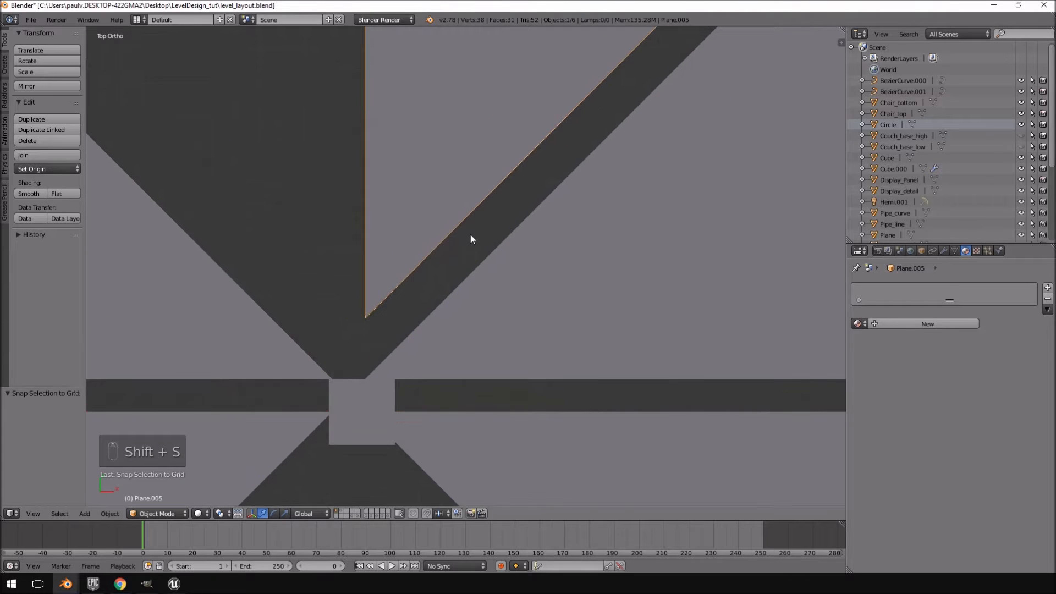
{"action": "key", "text": "g"}
{"action": "left_click", "coordinate": [461, 259]}
Try to reposition the small cube in the gap where the tiles meet, then undo the move
{"action": "middle_click_drag", "start_coordinate": [476, 299], "coordinate": [589, 225], "text": "shift"}
{"action": "right_click", "coordinate": [458, 347]}
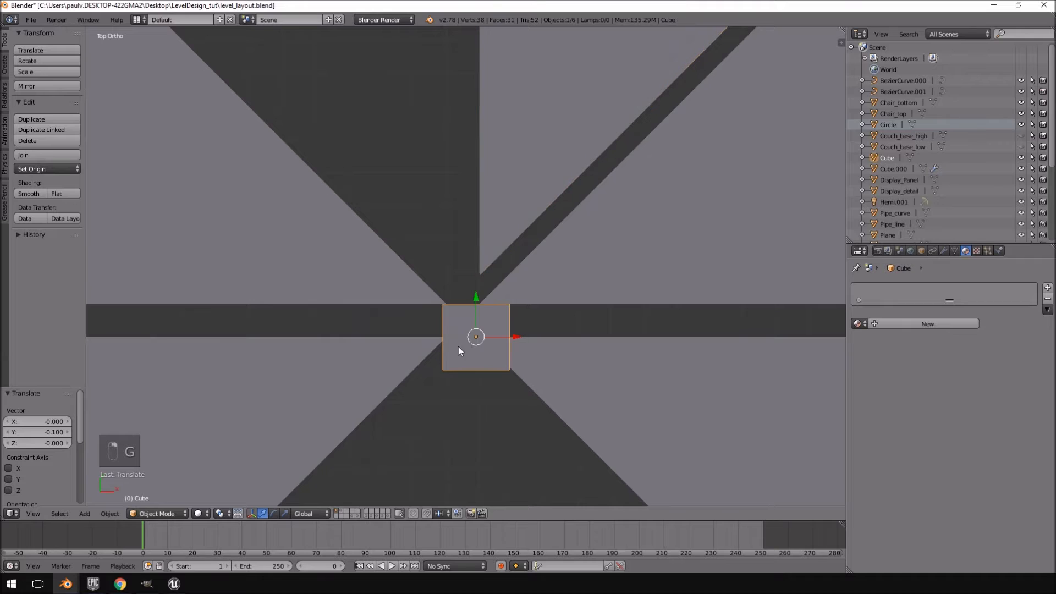
{"action": "key", "text": "g"}
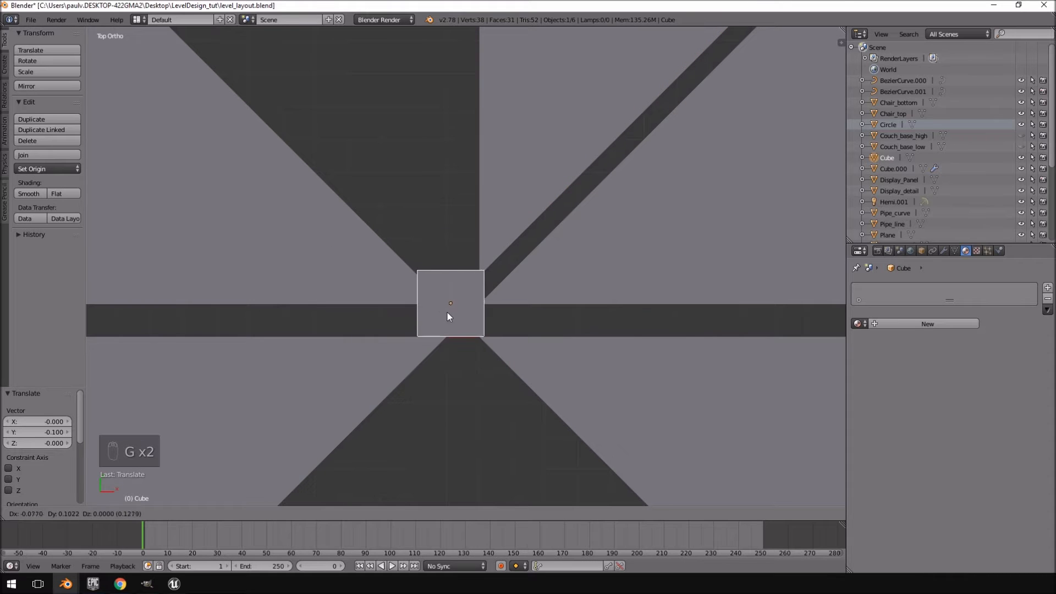
{"action": "left_click", "coordinate": [471, 321]}
{"action": "scroll", "coordinate": [480, 322], "scroll_direction": "down", "scroll_amount": 3}
{"action": "key", "text": "ctrl+z"}
{"action": "scroll", "coordinate": [481, 322], "scroll_direction": "up", "scroll_amount": 4}
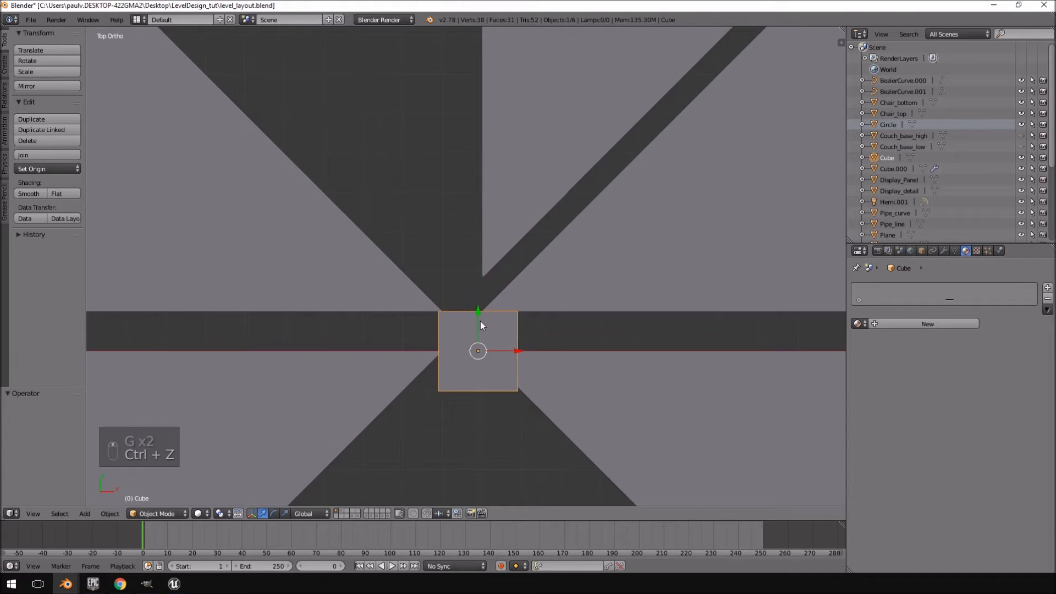
Edit the cube in wireframe and move its negative-X side vertices 0.11 units along X to narrow it
{"action": "middle_click_drag", "start_coordinate": [480, 321], "coordinate": [495, 264], "text": "shift"}
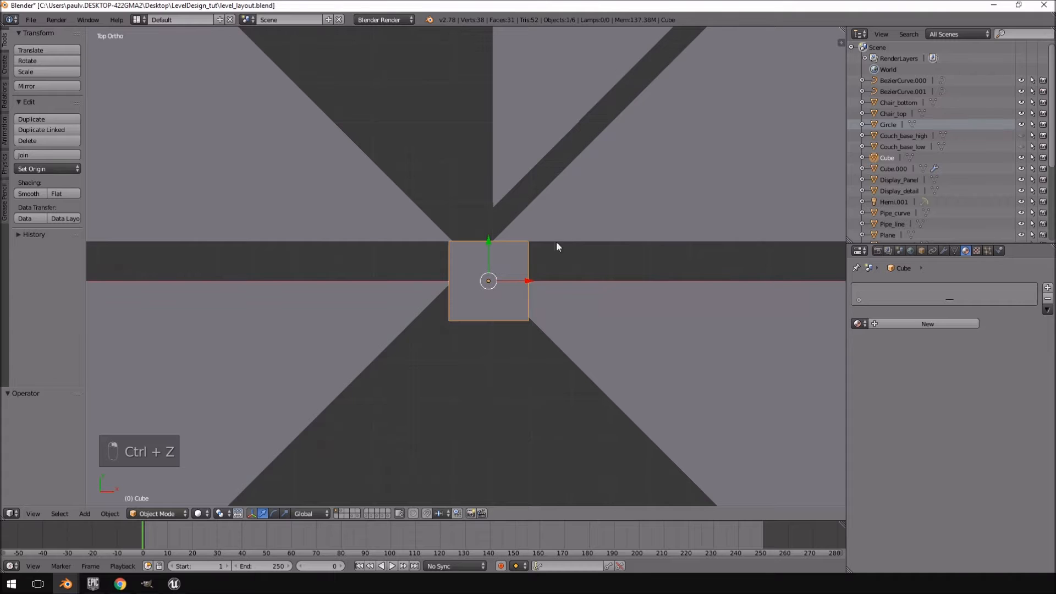
{"action": "key", "text": "Tab"}
{"action": "key", "text": "z"}
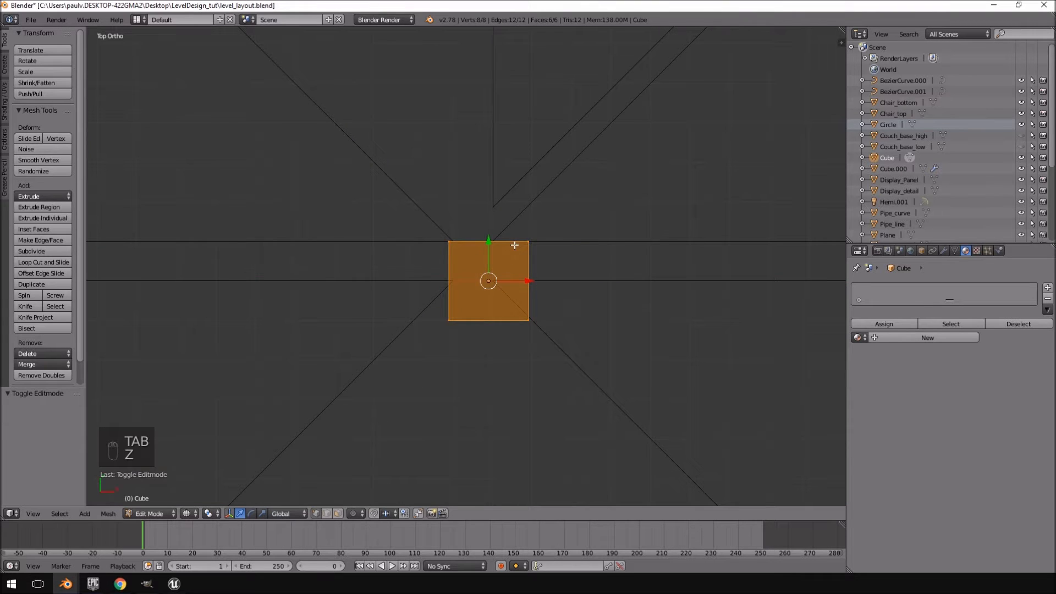
{"action": "key", "text": "a"}
{"action": "left_click_drag", "start_coordinate": [495, 207], "coordinate": [421, 325]}
{"action": "key", "text": "g"}
{"action": "key", "text": "x"}
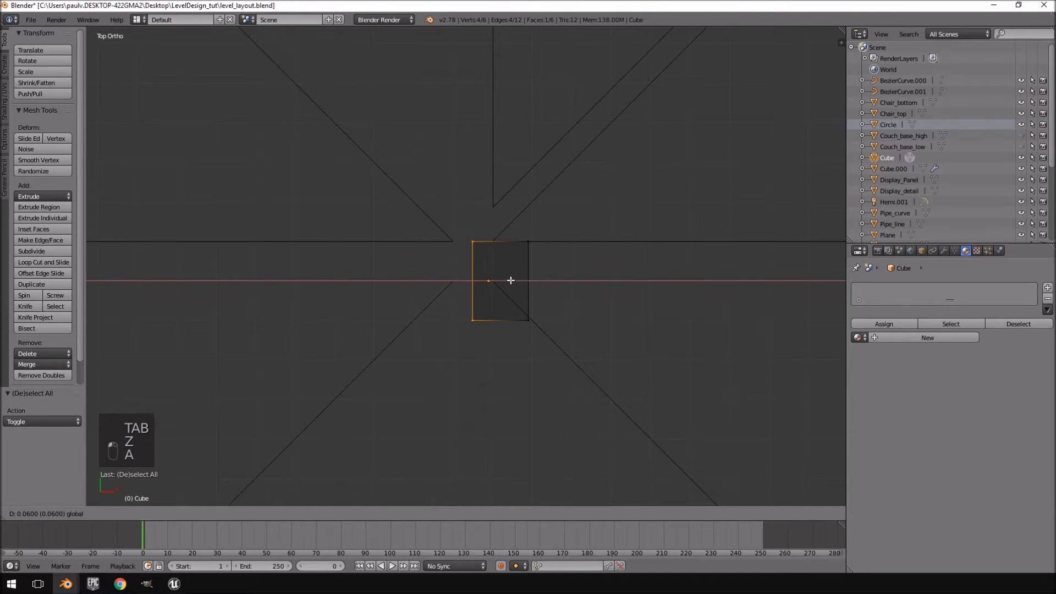
{"action": "left_click", "coordinate": [532, 282]}
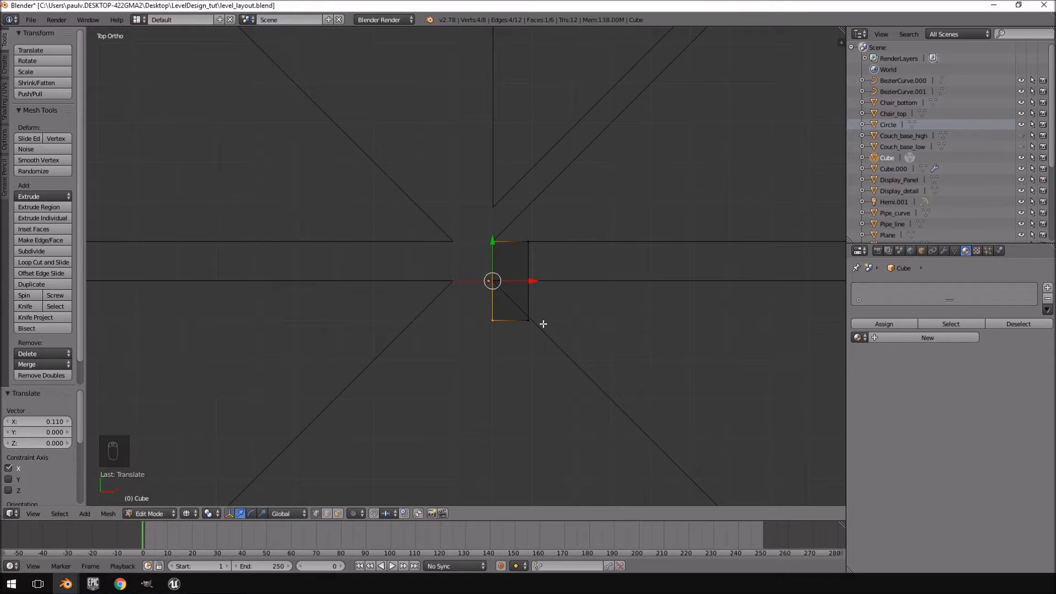
Move all of the narrowed cube's vertices about 0.1 units along X and return to Object Mode
{"action": "key", "text": "a"}
{"action": "key", "text": "a"}
{"action": "key", "text": "g"}
{"action": "right_click", "coordinate": [596, 283]}
{"action": "key", "text": "Tab"}
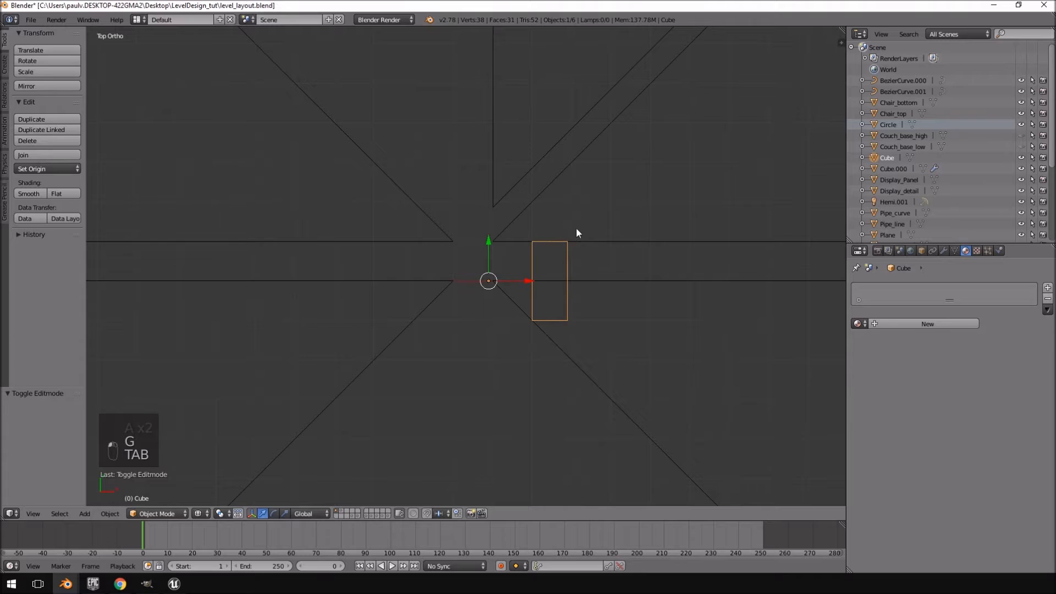
Stretch the narrowed cube by moving its positive-Y side vertices 0.2 units along Y in Edit Mode
{"action": "key", "text": "Tab"}
{"action": "key", "text": "a"}
{"action": "key", "text": "a"}
{"action": "key", "text": "a"}
{"action": "left_click_drag", "start_coordinate": [668, 271], "coordinate": [633, 275], "text": "ctrl"}
{"action": "left_click_drag", "start_coordinate": [555, 207], "coordinate": [555, 127]}
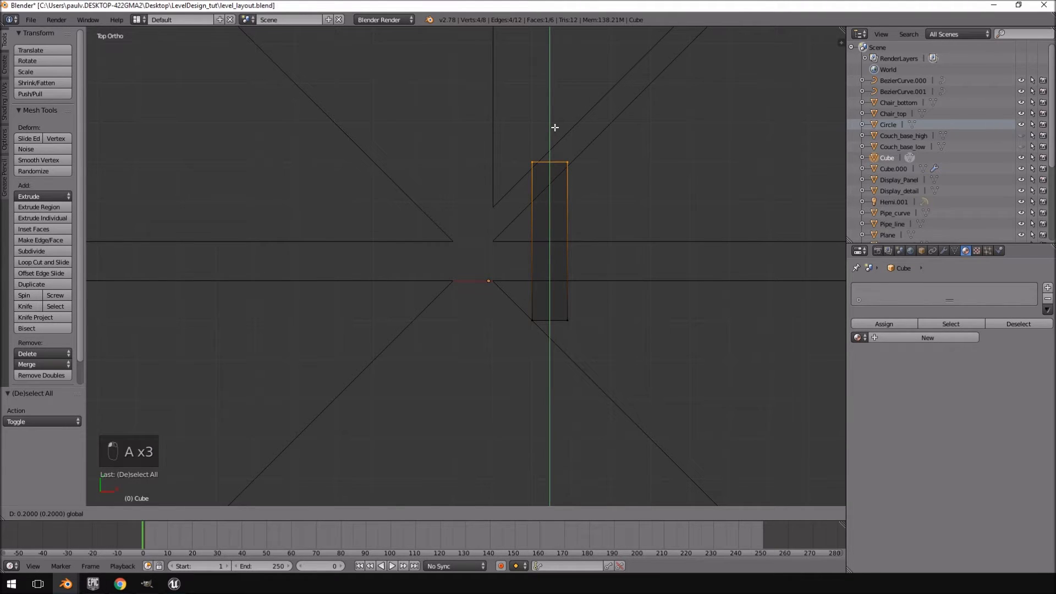
{"action": "left_click", "coordinate": [555, 128]}
Select all of the stretched block's vertices and snap them to the grid
{"action": "key", "text": "a"}
{"action": "key", "text": "a"}
{"action": "key", "text": "a"}
{"action": "key", "text": "a"}
{"action": "key", "text": "shift+s"}
{"action": "left_click", "coordinate": [603, 165]}
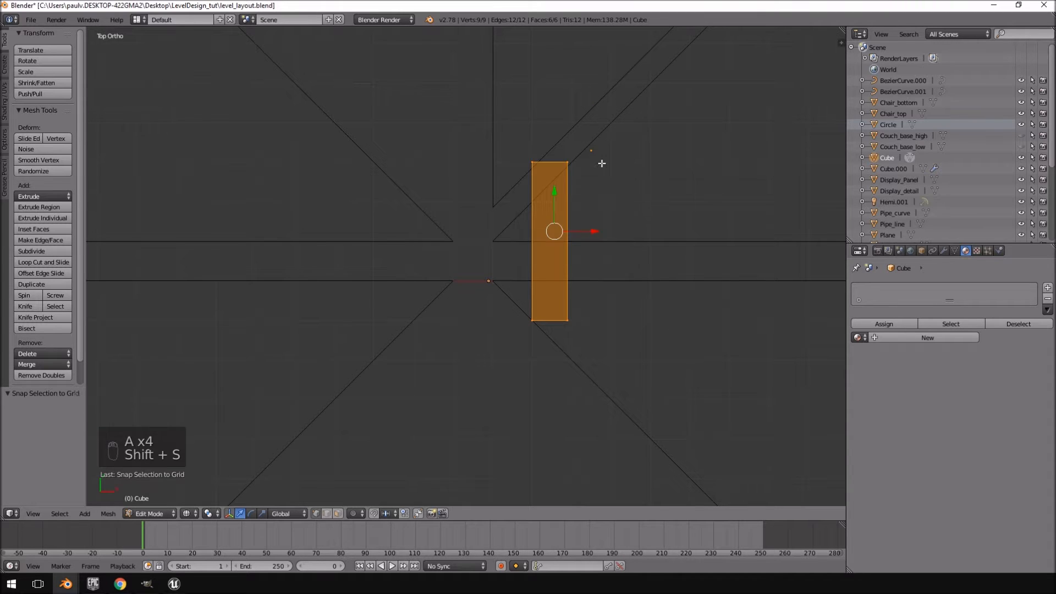
Move the block's positive-X side vertices 0.01 units along X and snap them to the grid
{"action": "key", "text": "a"}
{"action": "mouse_move", "coordinate": [585, 149]}
{"action": "left_mouse_down", "text": "ctrl"}
{"action": "mouse_move", "coordinate": [556, 171]}
{"action": "mouse_move", "coordinate": [576, 409]}
{"action": "left_mouse_up", "text": "ctrl"}
{"action": "left_click_drag", "start_coordinate": [607, 241], "coordinate": [612, 241]}
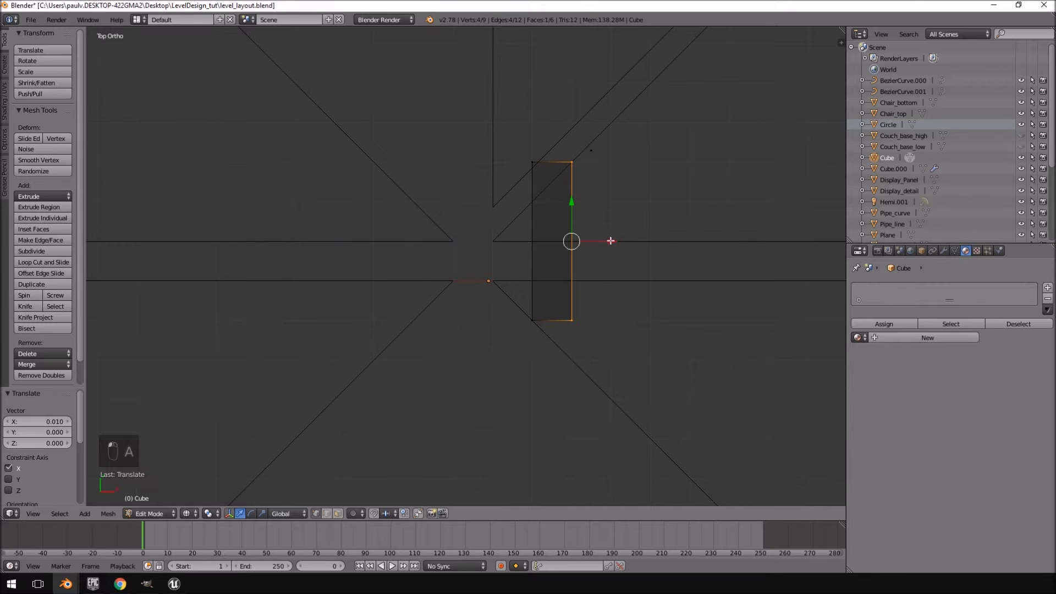
{"action": "key", "text": "shift+s"}
{"action": "left_click", "coordinate": [592, 206]}
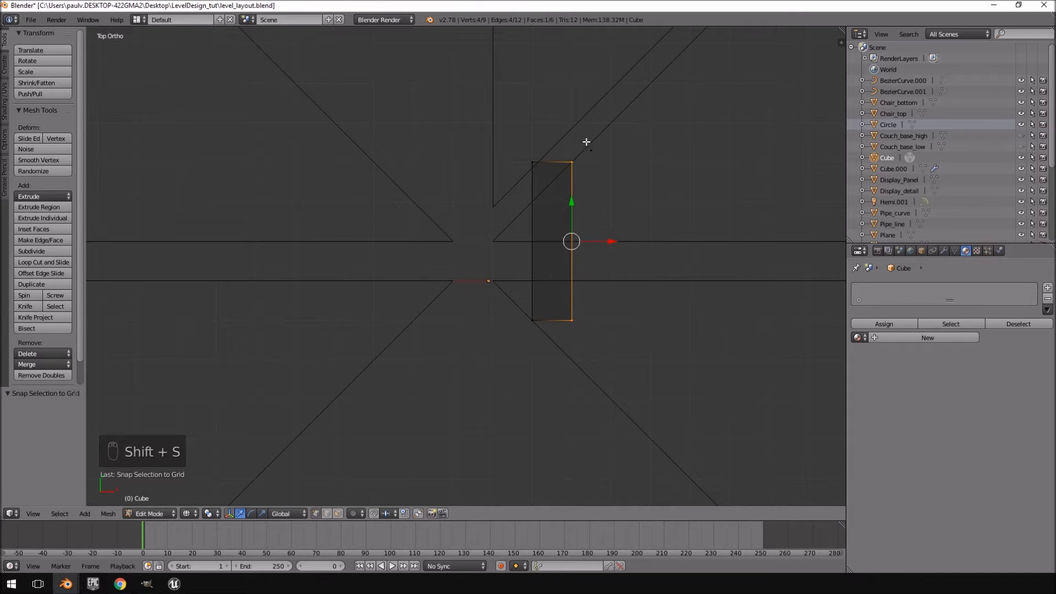
Delete the stray vertex beside the block and return to a close top view
{"action": "right_click", "coordinate": [613, 135]}
{"action": "middle_click_drag", "start_coordinate": [639, 141], "coordinate": [614, 86]}
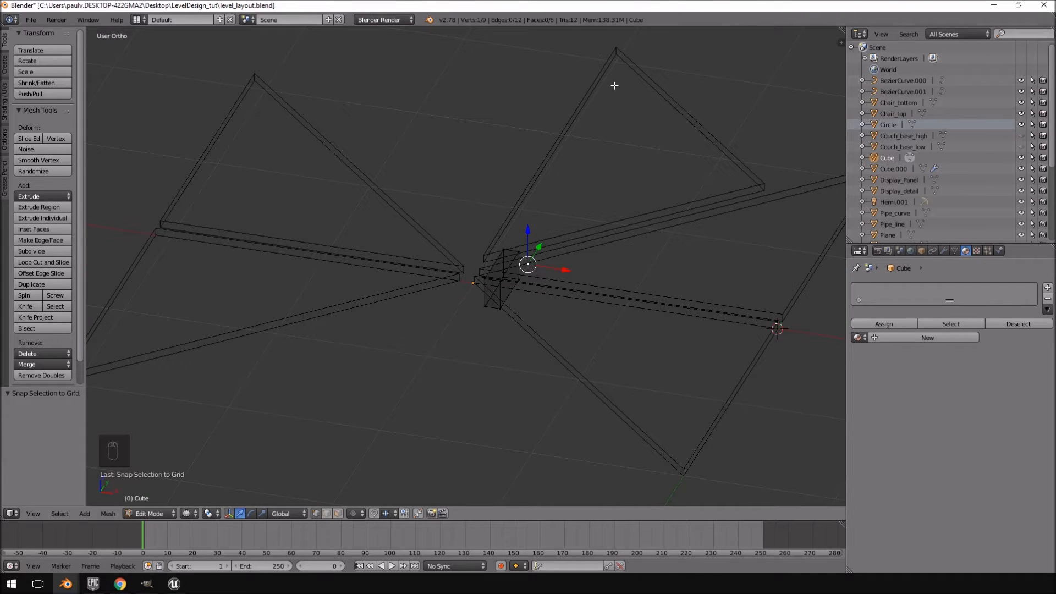
{"action": "key", "text": "Delete"}
{"action": "left_click", "coordinate": [615, 86]}
{"action": "key", "text": "KP_7"}
{"action": "scroll", "coordinate": [615, 85], "scroll_direction": "up", "scroll_amount": 5}
{"action": "middle_click_drag", "start_coordinate": [603, 271], "coordinate": [619, 234], "text": "shift"}
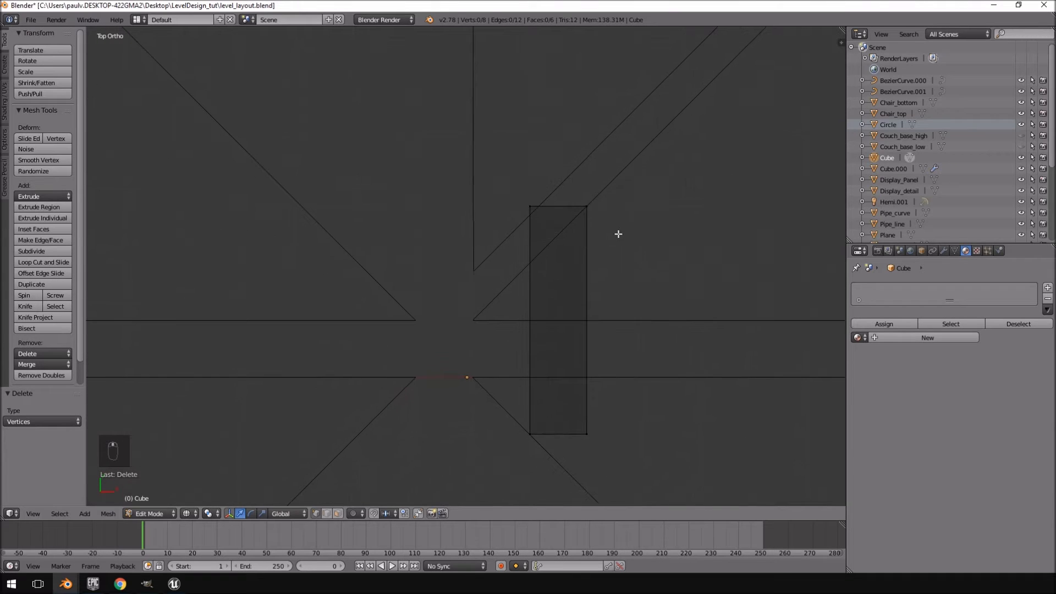
Add a loop cut across the narrow block and move the new edge loop 0.1 units along Y
{"action": "key", "text": "ctrl+r"}
{"action": "left_click", "coordinate": [548, 359]}
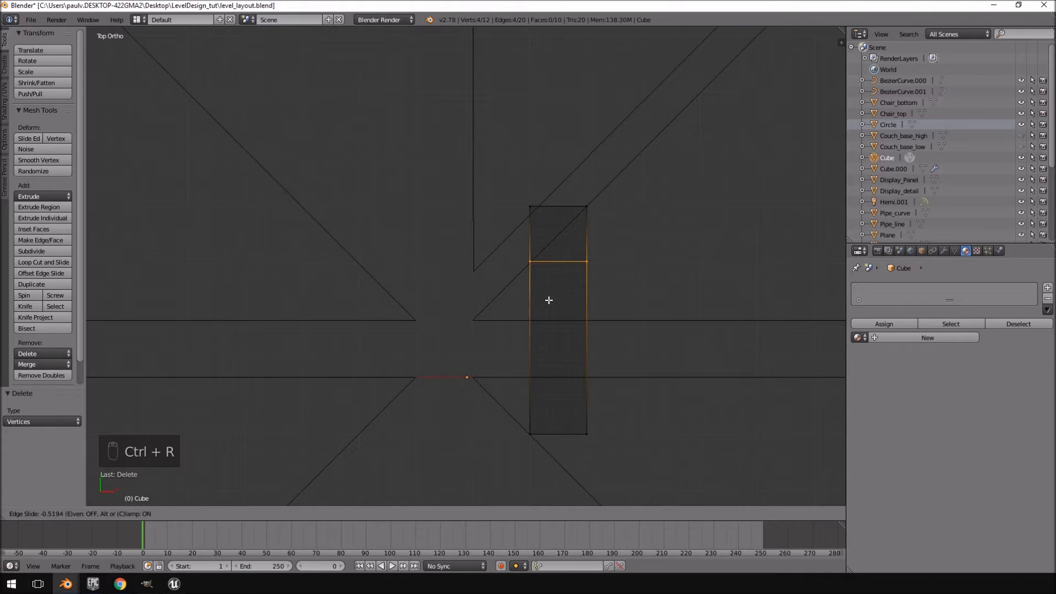
{"action": "right_click", "coordinate": [556, 308]}
{"action": "left_click_drag", "start_coordinate": [559, 313], "coordinate": [565, 223]}
{"action": "middle_click_drag", "start_coordinate": [592, 435], "coordinate": [580, 373], "text": "shift"}
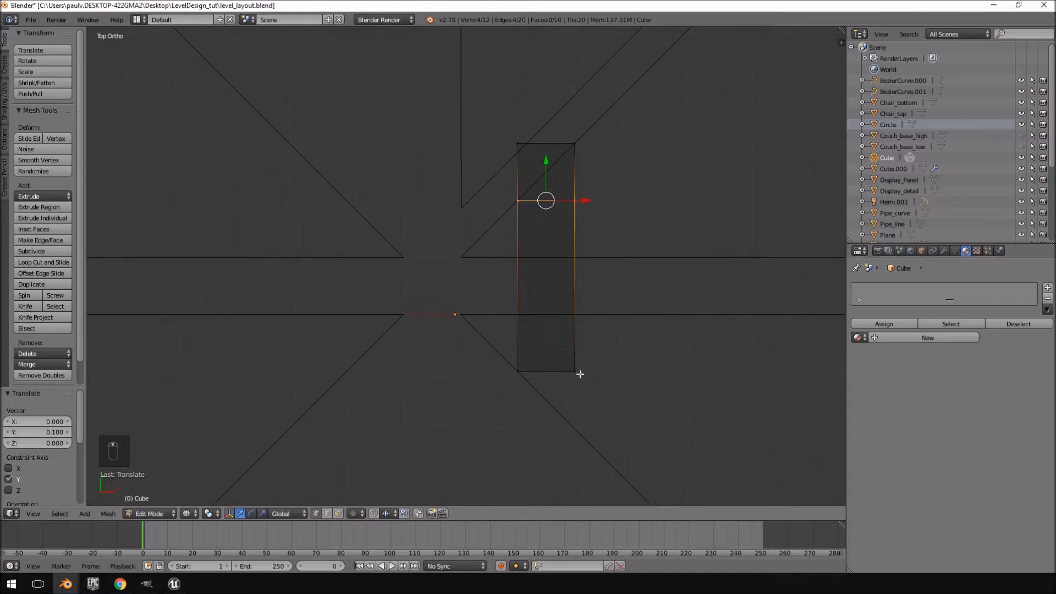
Lengthen the block by moving its negative-Y end vertices farther along negative Y
{"action": "key", "text": "a"}
{"action": "left_click_drag", "start_coordinate": [630, 344], "coordinate": [642, 405], "text": "ctrl"}
{"action": "left_click_drag", "start_coordinate": [559, 336], "coordinate": [552, 393]}
Extrude the negative-X side of the block's positive-Y end segment by 0.3 units
{"action": "key", "text": "a"}
{"action": "mouse_move", "coordinate": [517, 117]}
{"action": "left_mouse_down", "text": "ctrl"}
{"action": "mouse_move", "coordinate": [515, 270]}
{"action": "mouse_move", "coordinate": [540, 203]}
{"action": "left_mouse_up", "text": "ctrl"}
{"action": "key", "text": "e"}
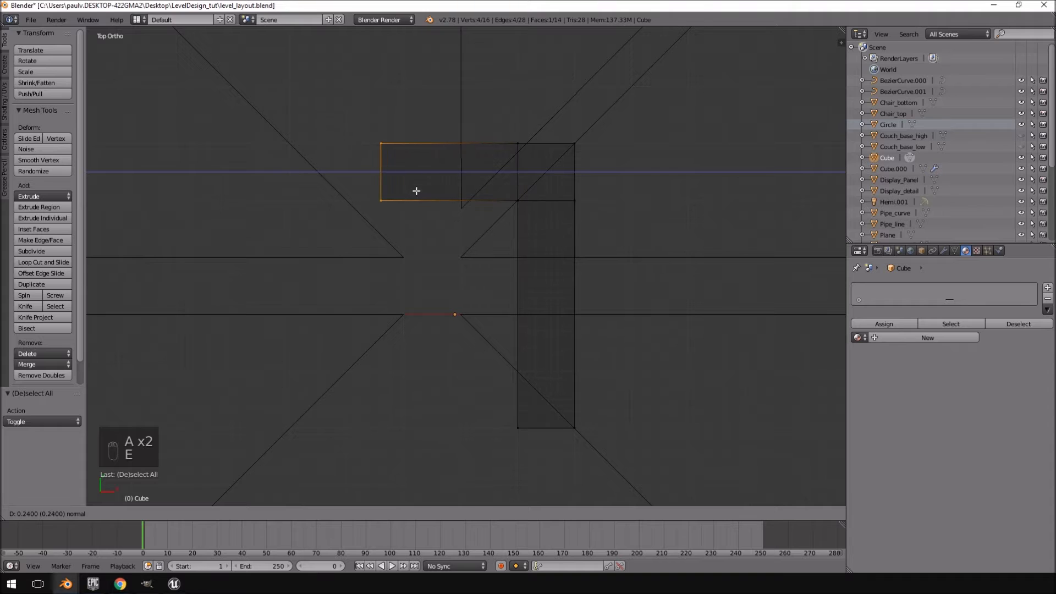
{"action": "left_click", "coordinate": [382, 185]}
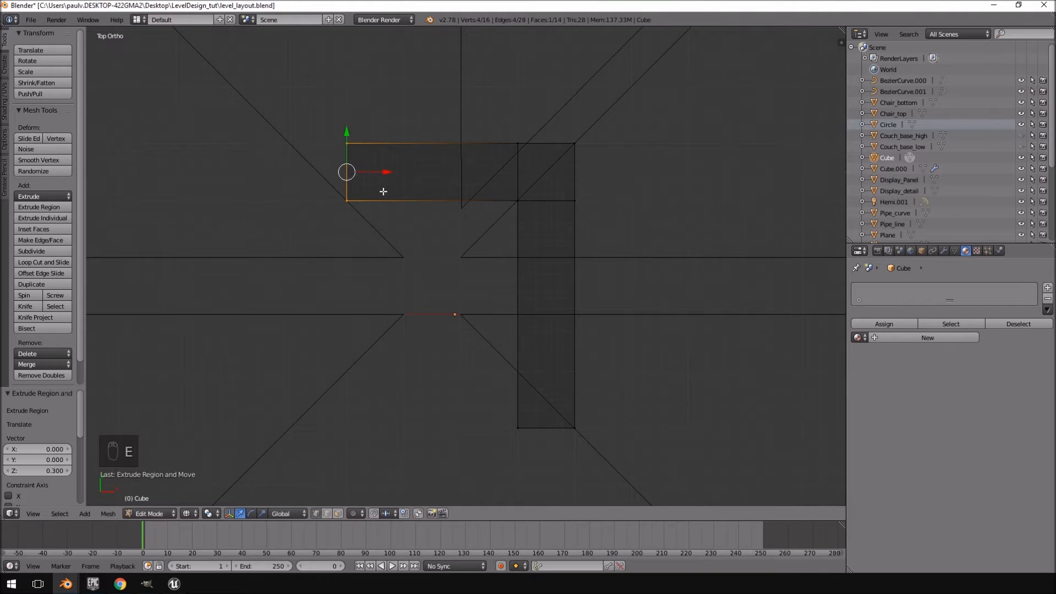
Extrude the new arm's end 0.11 units for a corner segment and move its end vertices back 0.01 units along X
{"action": "key", "text": "e"}
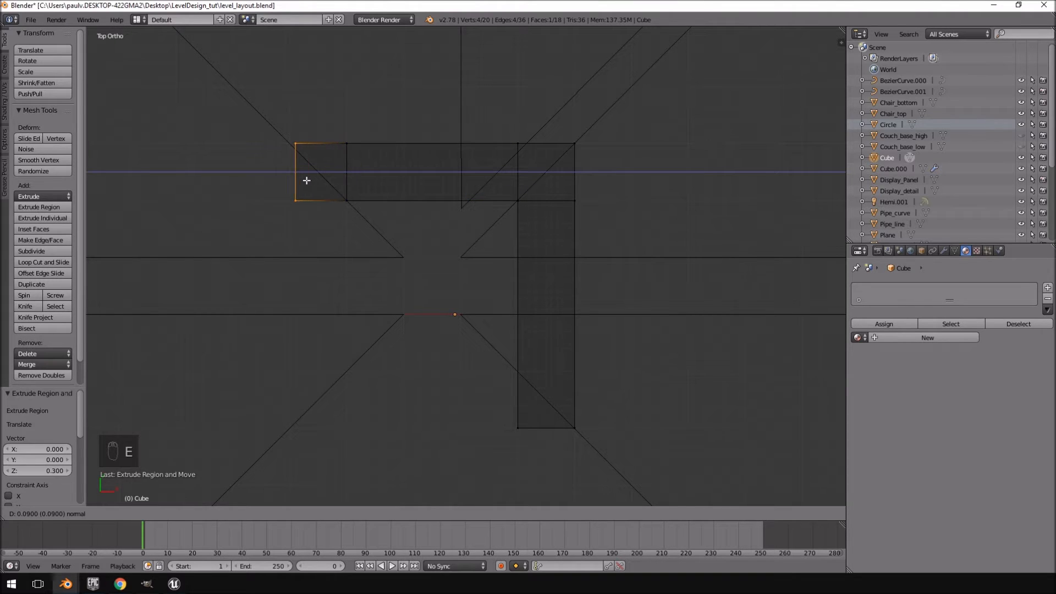
{"action": "left_click", "coordinate": [297, 181]}
{"action": "scroll", "coordinate": [317, 233], "scroll_direction": "up", "scroll_amount": 5}
{"action": "scroll", "coordinate": [476, 351], "scroll_direction": "down", "scroll_amount": 4}
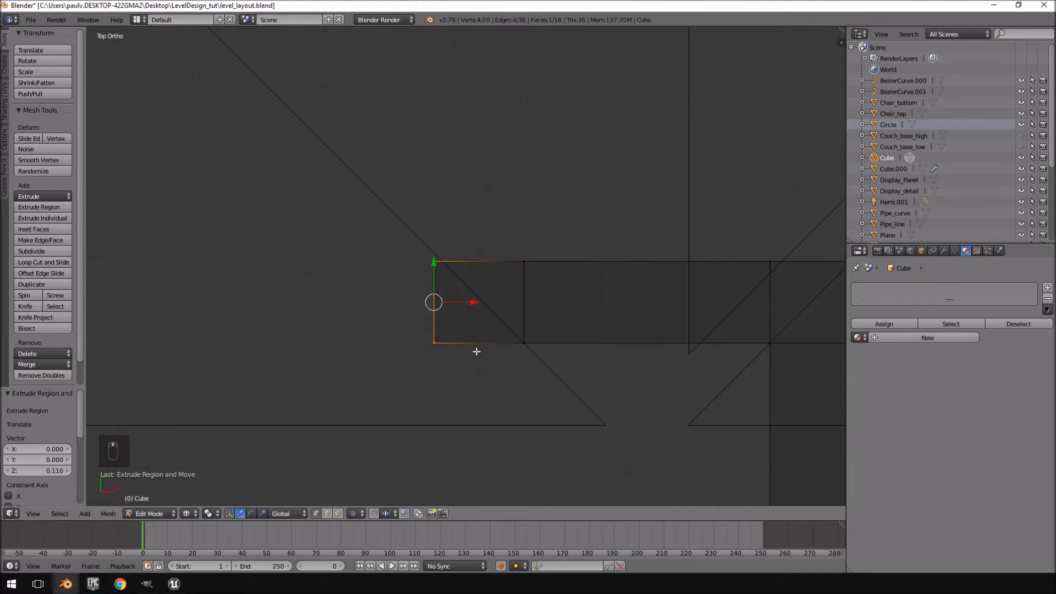
{"action": "left_click_drag", "start_coordinate": [476, 302], "coordinate": [484, 303]}
{"action": "scroll", "coordinate": [485, 314], "scroll_direction": "down", "scroll_amount": 3}
{"action": "middle_click_drag", "start_coordinate": [576, 395], "coordinate": [514, 270], "text": "shift"}
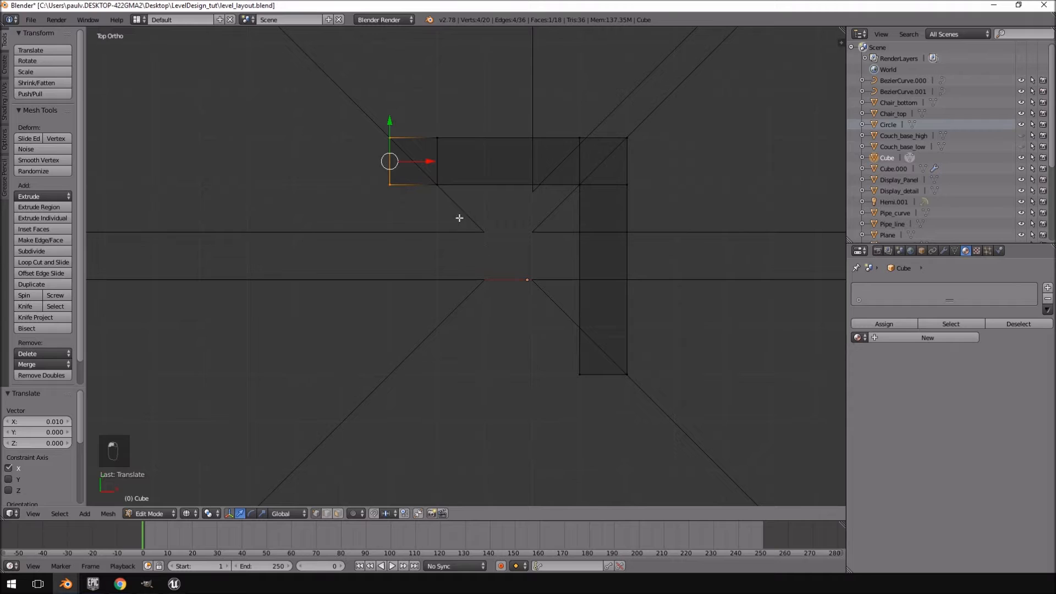
Extrude the corner segment's negative-Y face 0.3 units to form a second leg
{"action": "key", "text": "a"}
{"action": "mouse_move", "coordinate": [451, 185]}
{"action": "left_mouse_down", "text": "ctrl"}
{"action": "mouse_move", "coordinate": [389, 247]}
{"action": "mouse_move", "coordinate": [418, 248]}
{"action": "left_mouse_up", "text": "ctrl"}
{"action": "key", "text": "e"}
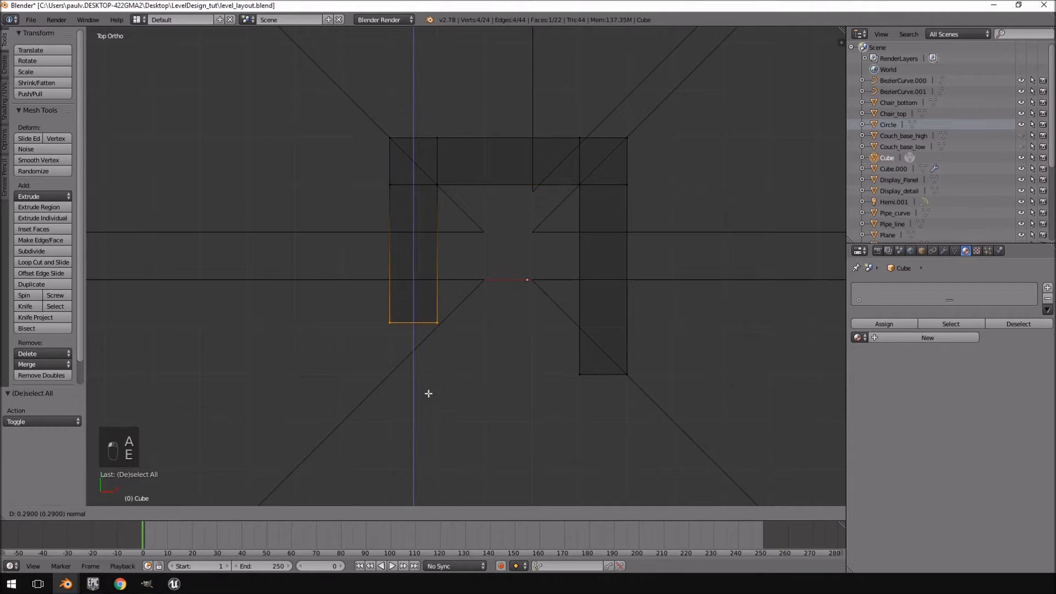
{"action": "left_click", "coordinate": [432, 394]}
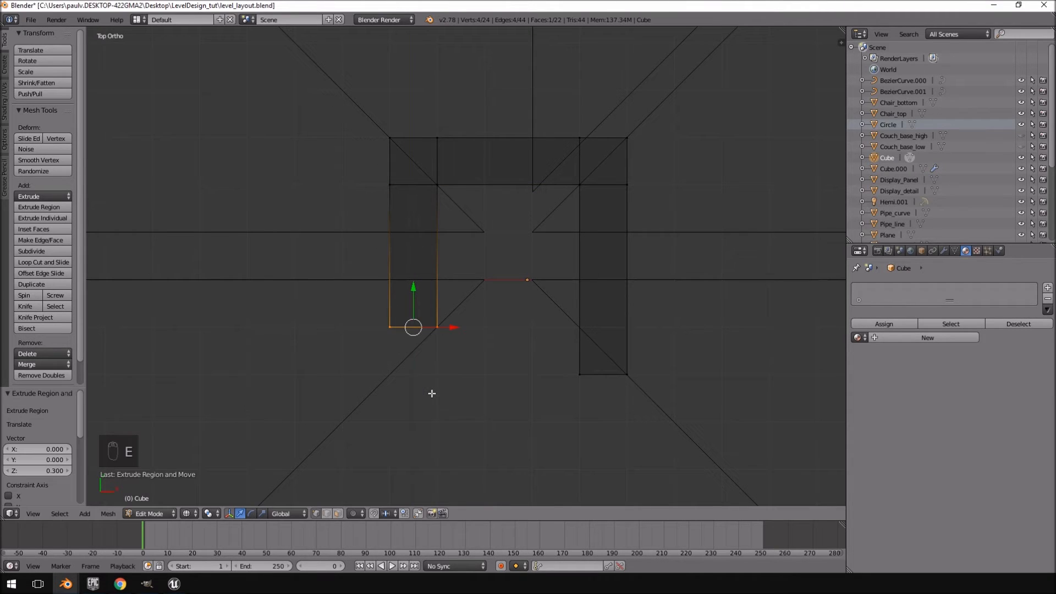
Move the first leg's end vertices 0.1 units along Y and extrude that end 0.1 units as a corner segment
{"action": "key", "text": "a"}
{"action": "left_click_drag", "start_coordinate": [561, 350], "coordinate": [682, 390], "text": "ctrl"}
{"action": "left_click_drag", "start_coordinate": [614, 337], "coordinate": [599, 288]}
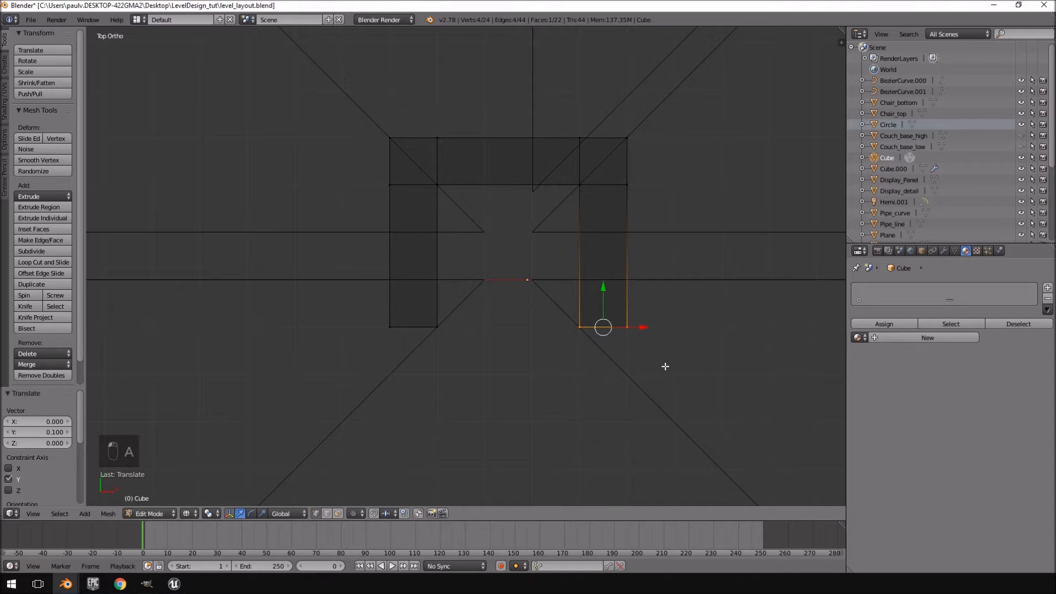
{"action": "key", "text": "e"}
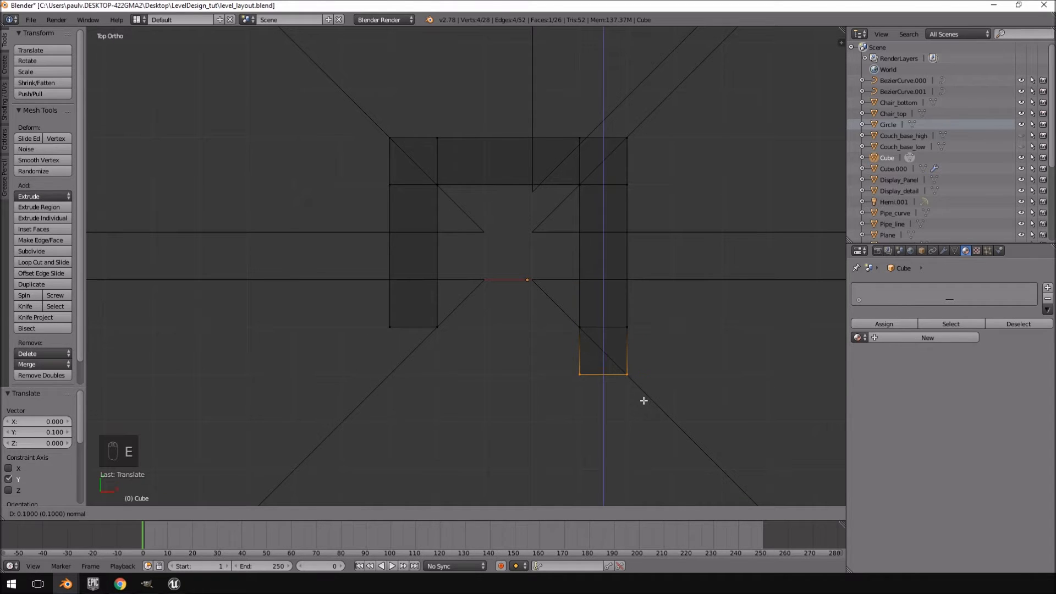
{"action": "left_click", "coordinate": [644, 401]}
Extrude the second leg's end along negative Y until it is level with the first leg's corner segment
{"action": "key", "text": "a"}
{"action": "mouse_move", "coordinate": [508, 305]}
{"action": "left_mouse_down", "text": "ctrl"}
{"action": "mouse_move", "coordinate": [419, 374]}
{"action": "mouse_move", "coordinate": [435, 377]}
{"action": "left_mouse_up", "text": "ctrl"}
{"action": "key", "text": "a"}
{"action": "left_click_drag", "start_coordinate": [511, 328], "coordinate": [432, 394], "text": "ctrl"}
{"action": "key", "text": "e"}
{"action": "left_click", "coordinate": [431, 438]}
{"action": "key", "text": "e"}
{"action": "left_click", "coordinate": [447, 417]}
{"action": "key", "text": "ctrl+z"}
Extrude the second leg's inner corner face 0.3 units along X to close the square frame
{"action": "key", "text": "a"}
{"action": "left_click_drag", "start_coordinate": [487, 303], "coordinate": [465, 447], "text": "ctrl"}
{"action": "key", "text": "e"}
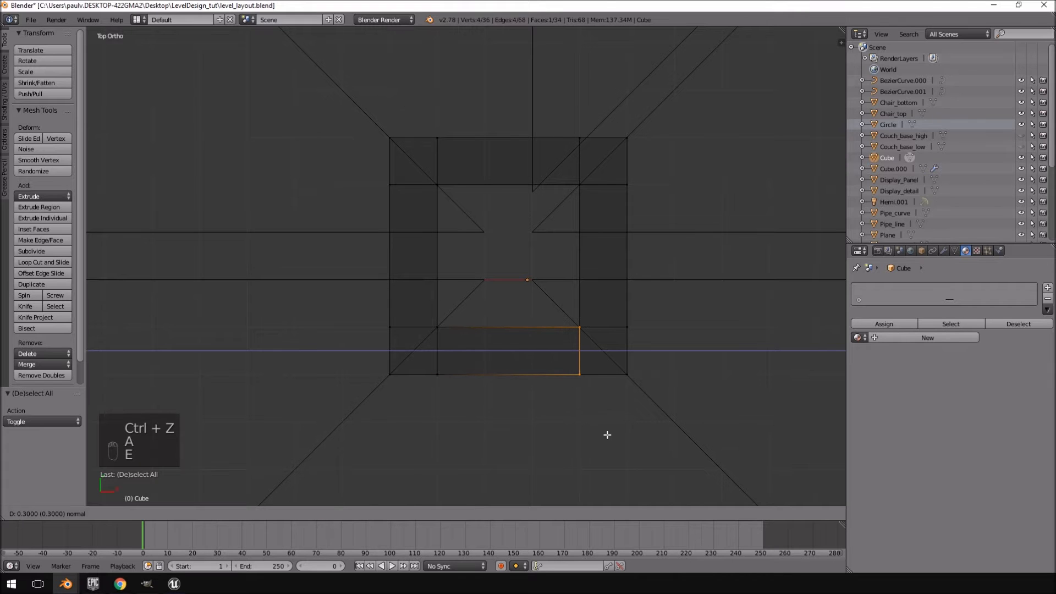
{"action": "left_click", "coordinate": [607, 435]}
Select the whole frame mesh and remove its duplicate vertices with Remove Doubles
{"action": "middle_click_drag", "start_coordinate": [599, 377], "coordinate": [617, 273]}
{"action": "key", "text": "a"}
{"action": "key", "text": "a"}
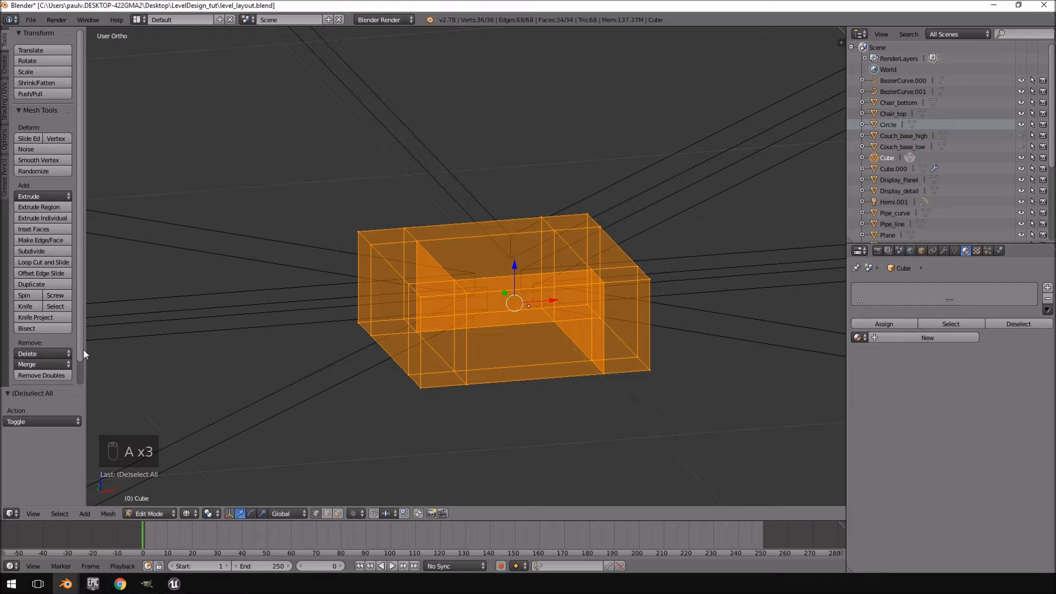
{"action": "scroll", "coordinate": [81, 350], "scroll_direction": "down", "scroll_amount": 1}
{"action": "left_click", "coordinate": [41, 351]}
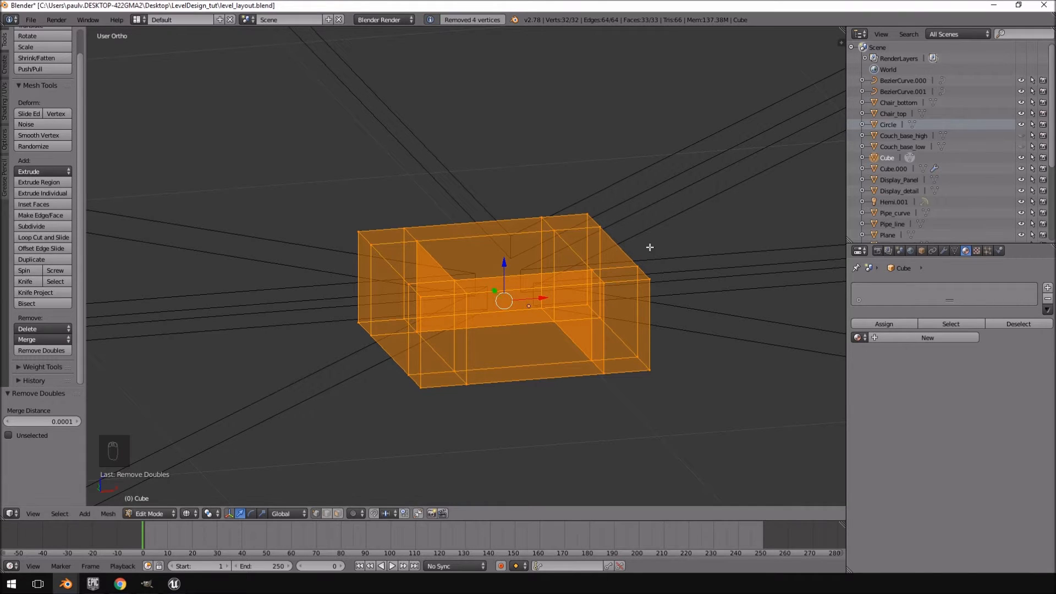
{"action": "middle_click_drag", "start_coordinate": [648, 243], "coordinate": [645, 272]}
Lower the frame's upper vertices along Z from the front view and return to Object Mode in solid shading
{"action": "key", "text": "KP_1"}
{"action": "key", "text": "Tab"}
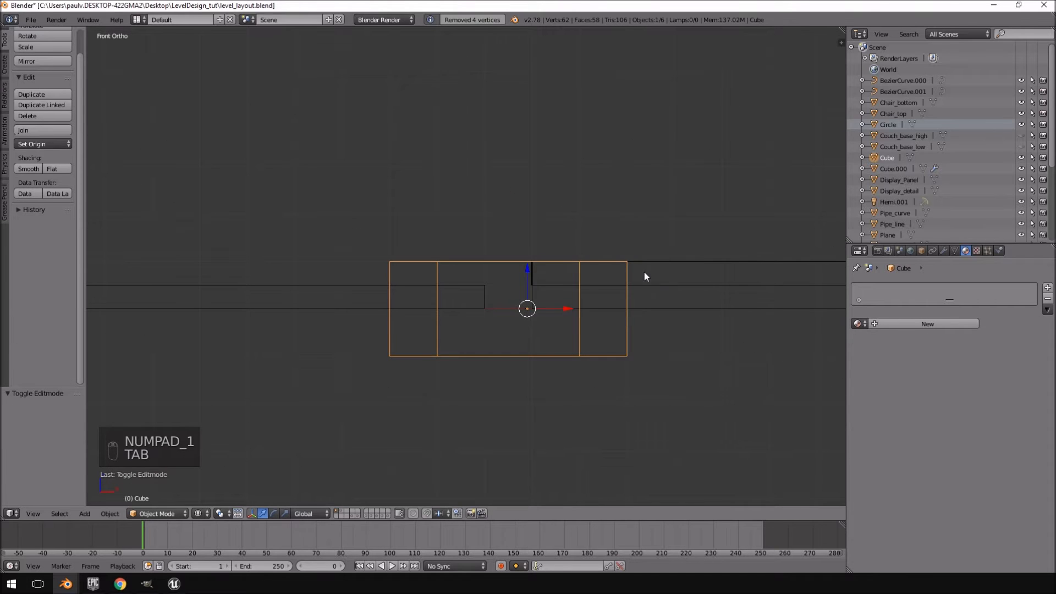
{"action": "key", "text": "Tab"}
{"action": "key", "text": "a"}
{"action": "key", "text": "a"}
{"action": "key", "text": "a"}
{"action": "mouse_move", "coordinate": [672, 236]}
{"action": "left_mouse_down", "text": "ctrl"}
{"action": "mouse_move", "coordinate": [264, 269]}
{"action": "mouse_move", "coordinate": [687, 272]}
{"action": "left_mouse_up", "text": "ctrl"}
{"action": "key", "text": "g"}
{"action": "key", "text": "z"}
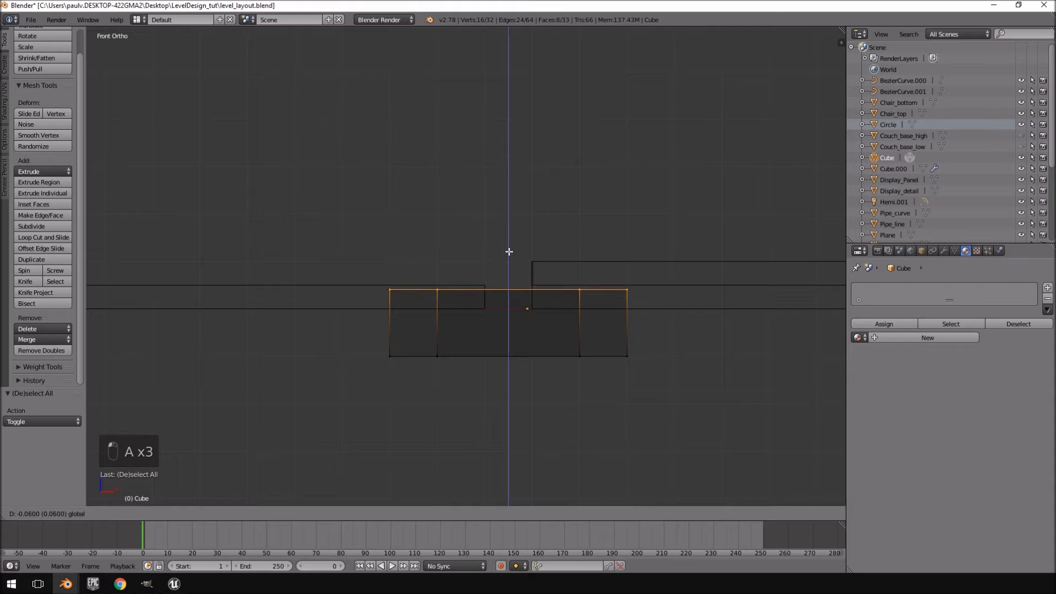
{"action": "left_click", "coordinate": [521, 270]}
{"action": "middle_click_drag", "start_coordinate": [522, 270], "coordinate": [553, 312]}
{"action": "key", "text": "Tab"}
{"action": "key", "text": "z"}
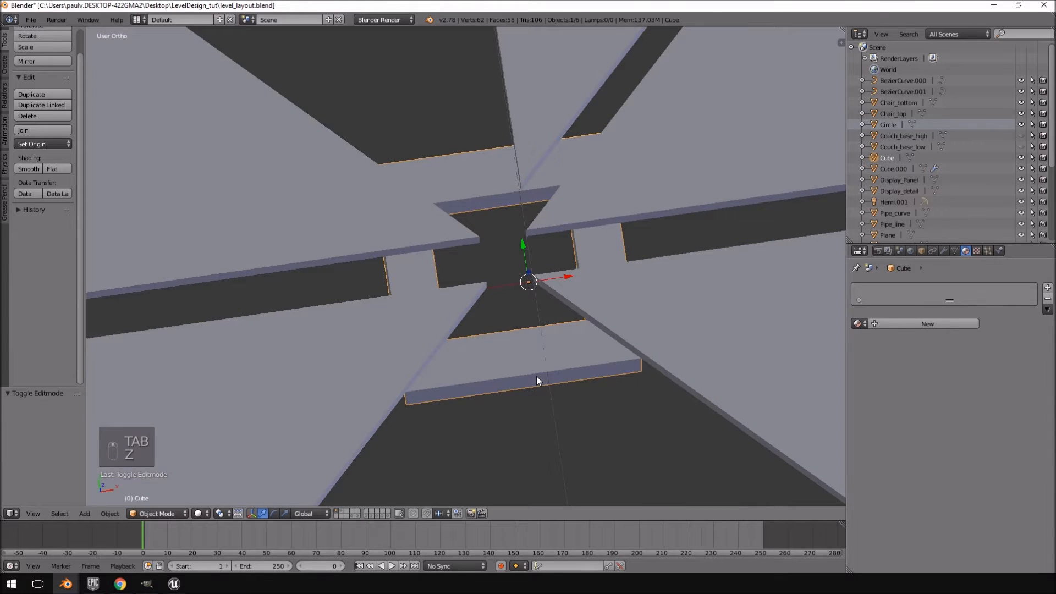
Try to move the frame's negative-X side vertices along X in top view, and undo the move
{"action": "key", "text": "KP_7"}
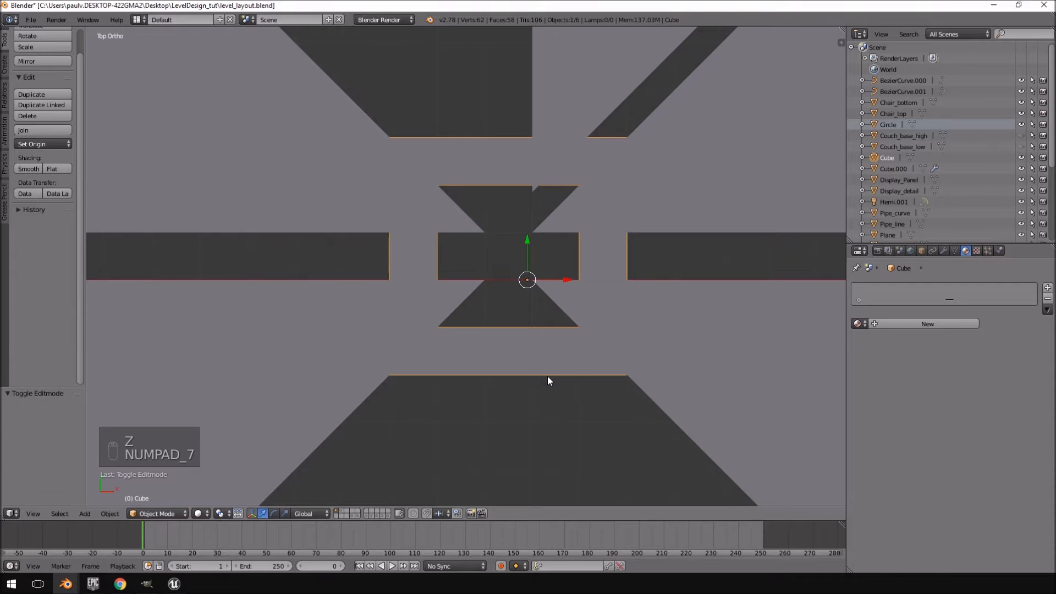
{"action": "key", "text": "Tab"}
{"action": "key", "text": "a"}
{"action": "key", "text": "a"}
{"action": "key", "text": "z"}
{"action": "mouse_move", "coordinate": [507, 104]}
{"action": "left_mouse_down", "text": "ctrl"}
{"action": "mouse_move", "coordinate": [510, 460]}
{"action": "mouse_move", "coordinate": [489, 225]}
{"action": "left_mouse_up", "text": "ctrl"}
{"action": "left_click_drag", "start_coordinate": [452, 256], "coordinate": [544, 257]}
{"action": "key", "text": "ctrl+z"}
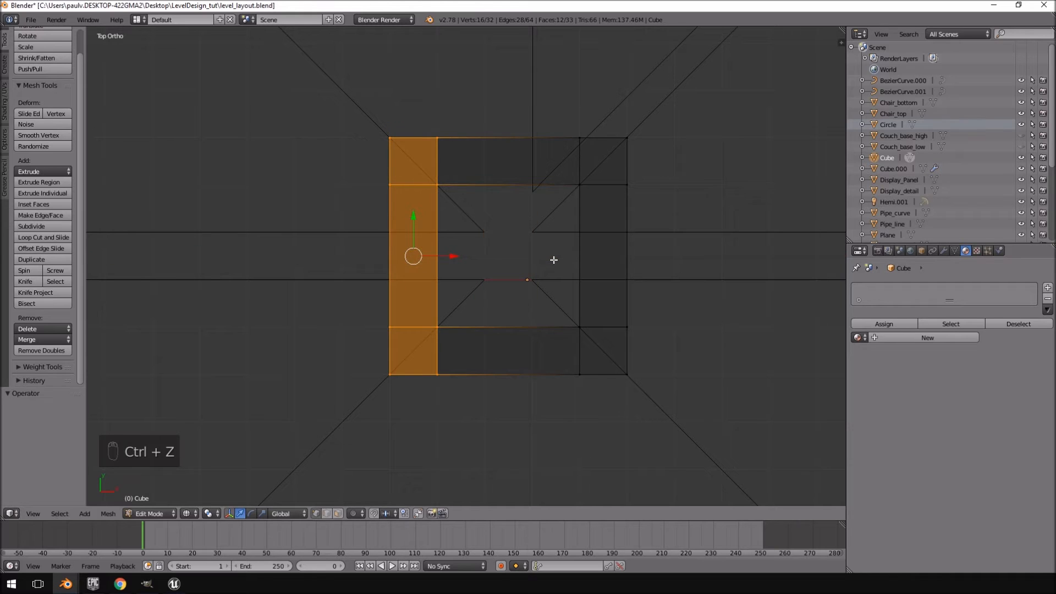
{"action": "key", "text": "Tab"}
{"action": "mouse_move", "coordinate": [570, 331]}
{"action": "middle_mouse_down"}
{"action": "mouse_move", "coordinate": [602, 224]}
{"action": "mouse_move", "coordinate": [441, 375]}
{"action": "mouse_move", "coordinate": [488, 312]}
{"action": "mouse_move", "coordinate": [536, 329]}
{"action": "middle_mouse_up"}
{"action": "key", "text": "z"}
Delete the four extra triangular tile copies, keeping only the original tile and the square frame
{"action": "scroll", "coordinate": [534, 336], "scroll_direction": "down", "scroll_amount": 8}
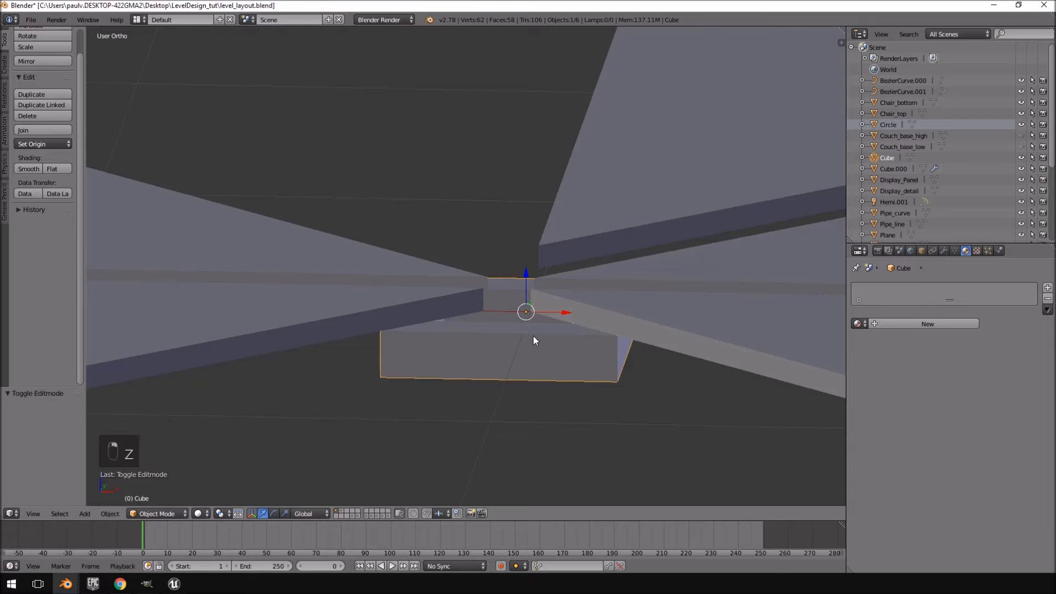
{"action": "right_click", "coordinate": [440, 191]}
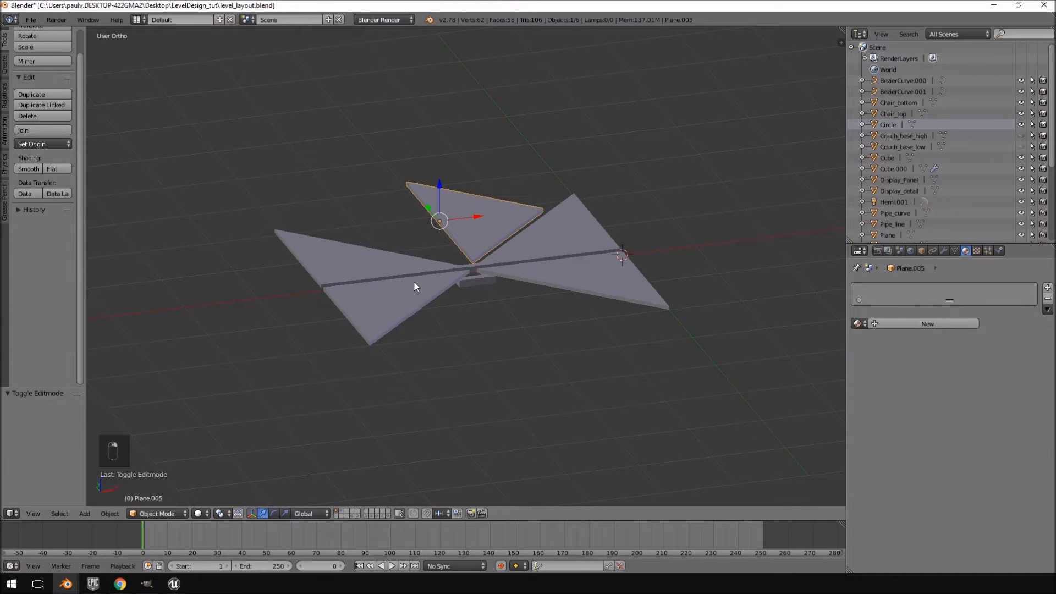
{"action": "key", "text": "Delete"}
{"action": "left_click", "coordinate": [385, 270]}
{"action": "right_click", "coordinate": [385, 265]}
{"action": "key", "text": "Delete"}
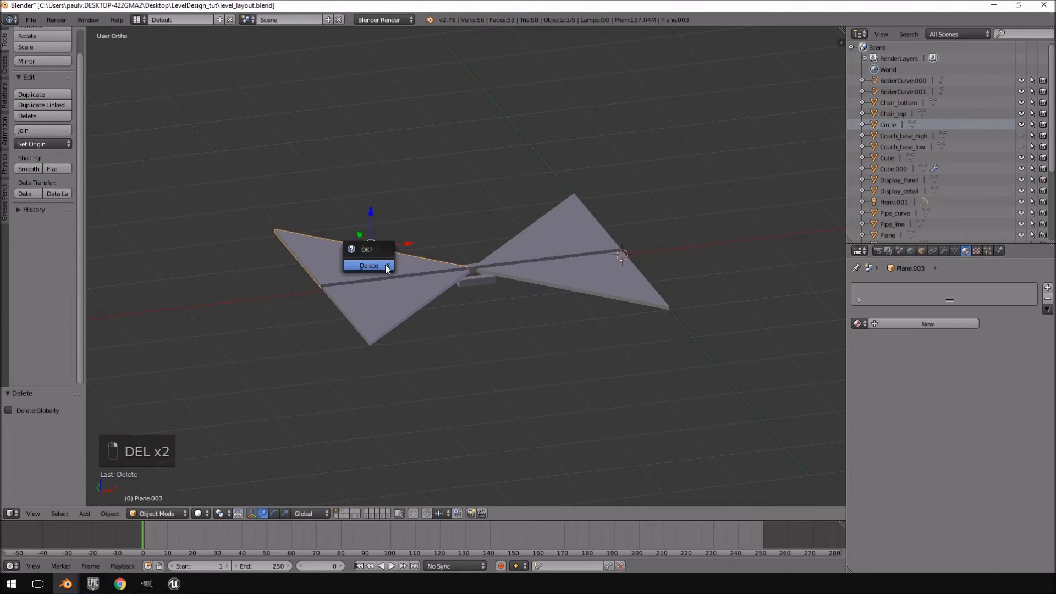
{"action": "left_click", "coordinate": [382, 272]}
{"action": "right_click", "coordinate": [389, 297]}
{"action": "key", "text": "Delete"}
{"action": "left_click", "coordinate": [389, 294]}
{"action": "right_click", "coordinate": [576, 220]}
{"action": "key", "text": "Delete"}
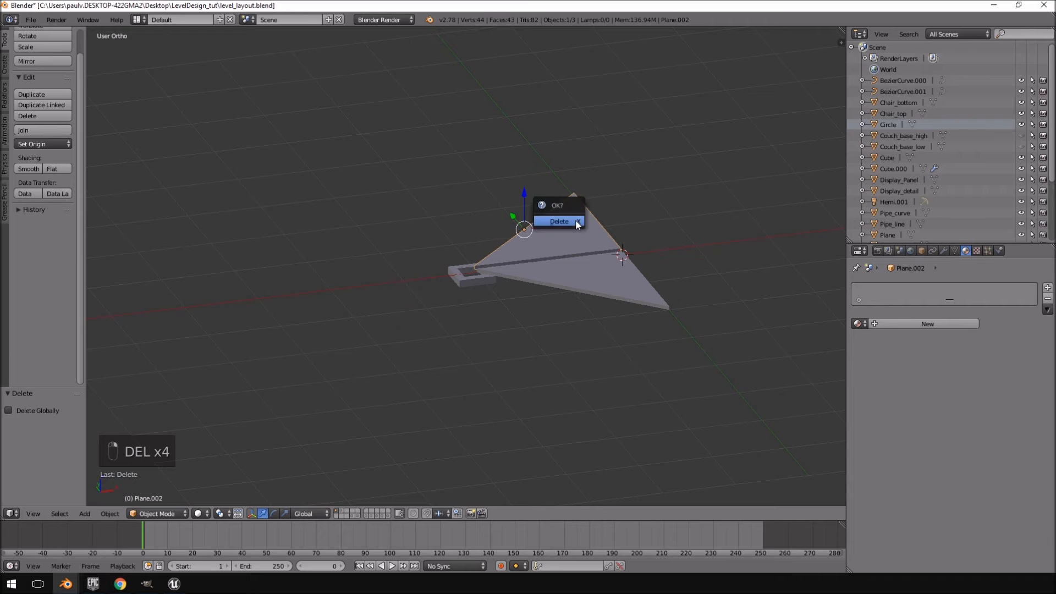
{"action": "left_click", "coordinate": [575, 221]}
Move the square frame 2.3 units along X and -0.3 units along Y, against the tile's straight edge
{"action": "key", "text": "KP_7"}
{"action": "scroll", "coordinate": [602, 309], "scroll_direction": "up", "scroll_amount": 5}
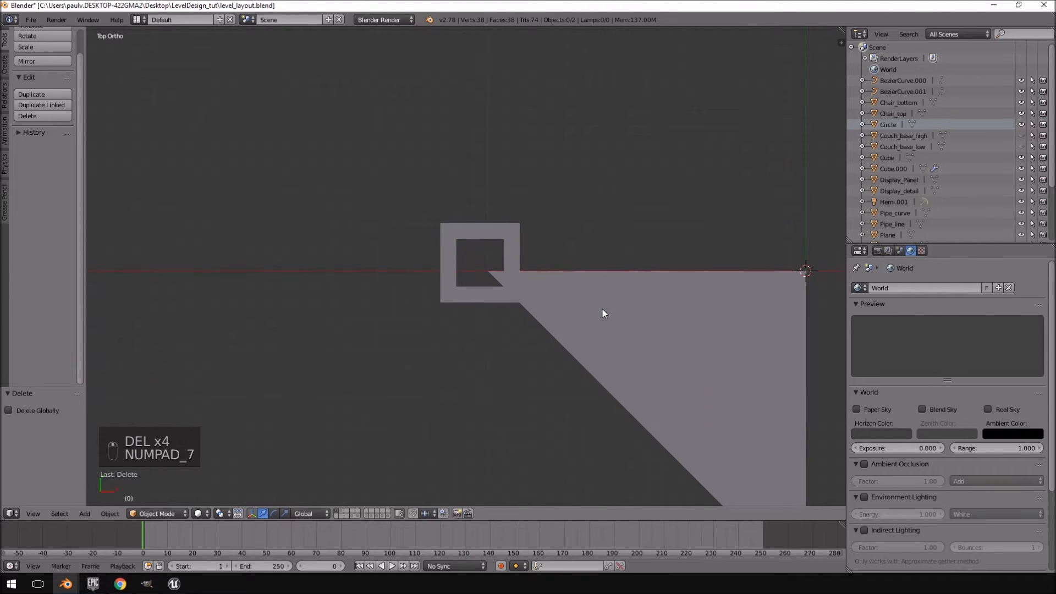
{"action": "right_click", "coordinate": [518, 255]}
{"action": "middle_click_drag", "start_coordinate": [598, 284], "coordinate": [434, 212], "text": "shift"}
{"action": "key", "text": "g"}
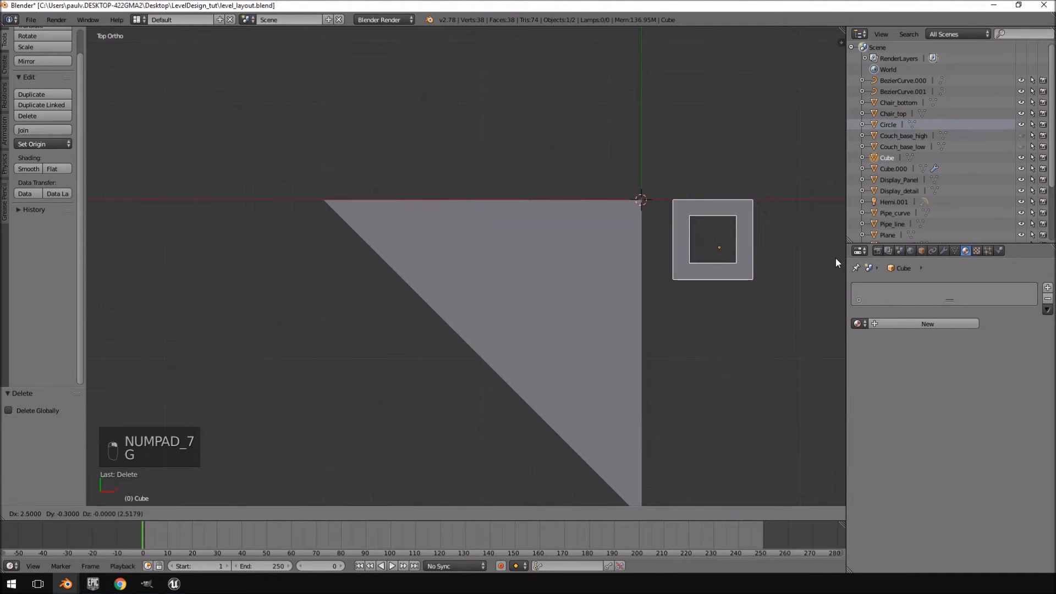
{"action": "left_click", "coordinate": [798, 260]}
{"action": "middle_click_drag", "start_coordinate": [796, 259], "coordinate": [603, 278], "text": "shift"}
Rename the triangular tile object to Floor_tile
{"action": "right_click", "coordinate": [364, 287]}
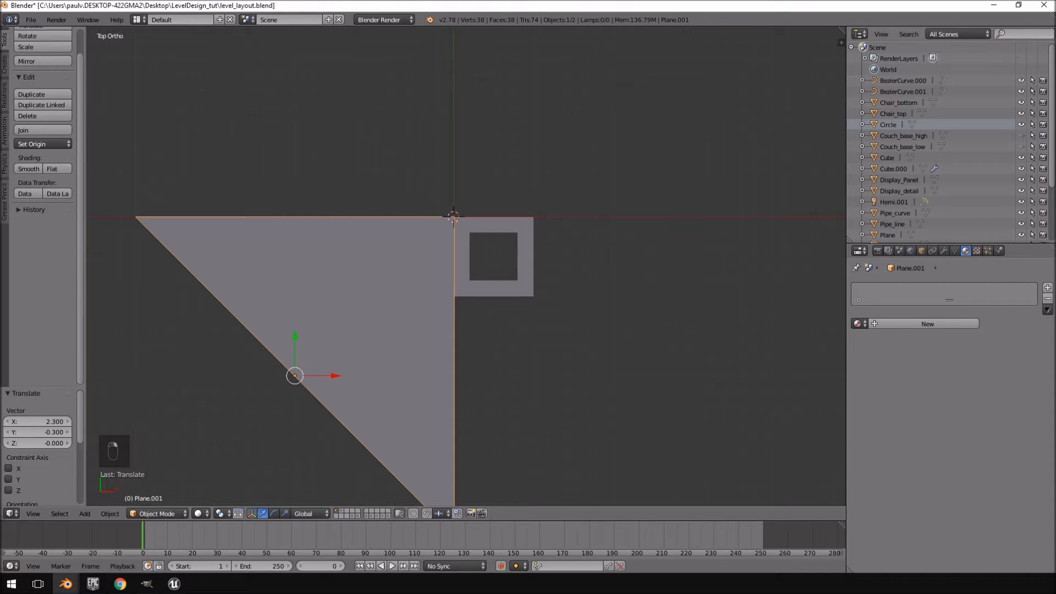
{"action": "scroll", "coordinate": [1003, 192], "scroll_direction": "down", "scroll_amount": 3}
{"action": "double_click", "coordinate": [890, 171]}
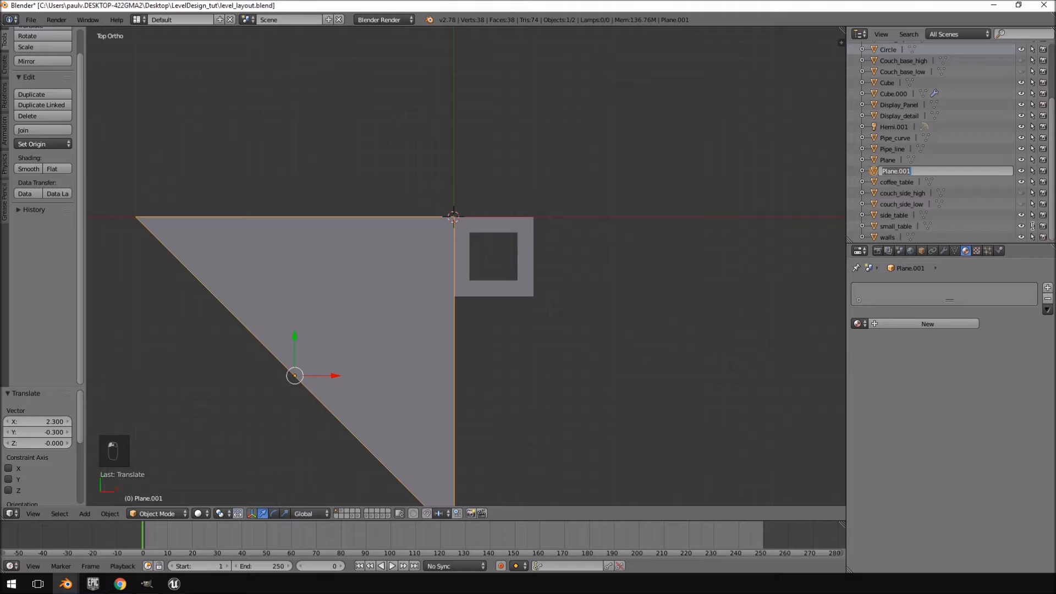
{"action": "type", "text": "Floor_tile"}
{"action": "key", "text": "Return"}
Rename the square frame object to Floor_connector
{"action": "right_click", "coordinate": [516, 246]}
{"action": "double_click", "coordinate": [890, 83]}
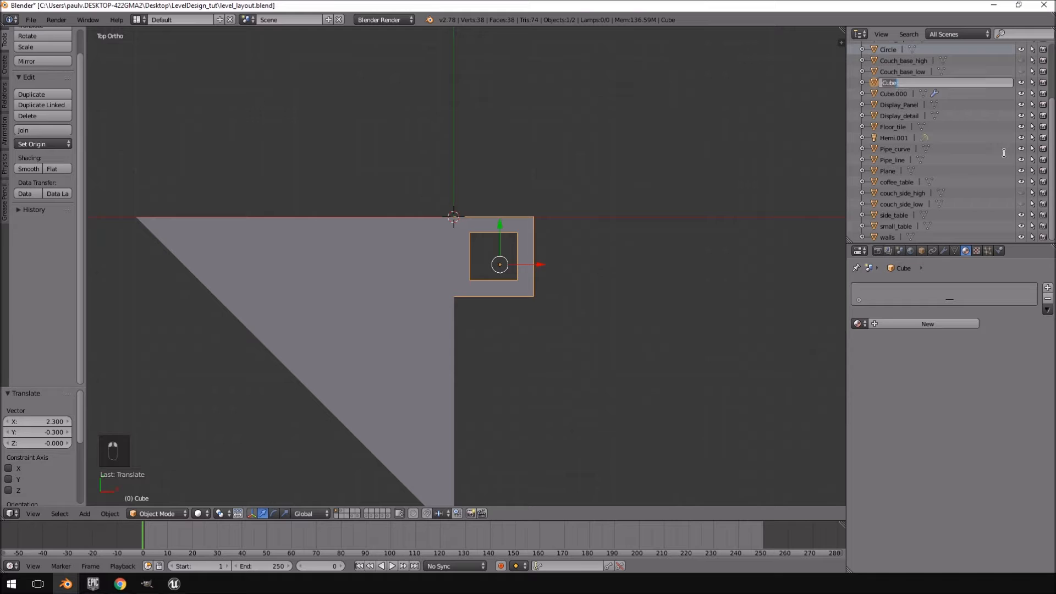
{"action": "type", "text": "Floor_connector"}
{"action": "key", "text": "Return"}
Enter Edit Mode on Floor_connector and select its entire mesh
{"action": "key", "text": "Tab"}
{"action": "middle_click_drag", "start_coordinate": [555, 297], "coordinate": [548, 268]}
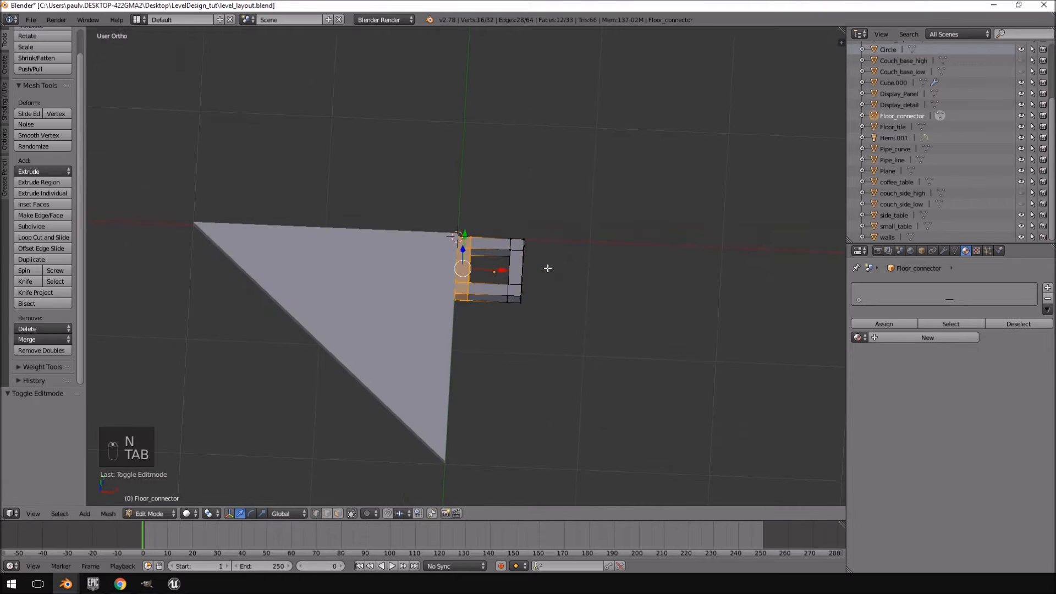
{"action": "scroll", "coordinate": [548, 267], "scroll_direction": "up", "scroll_amount": 5}
{"action": "key", "text": "a"}
{"action": "key", "text": "a"}
{"action": "key", "text": "a"}
{"action": "key", "text": "a"}
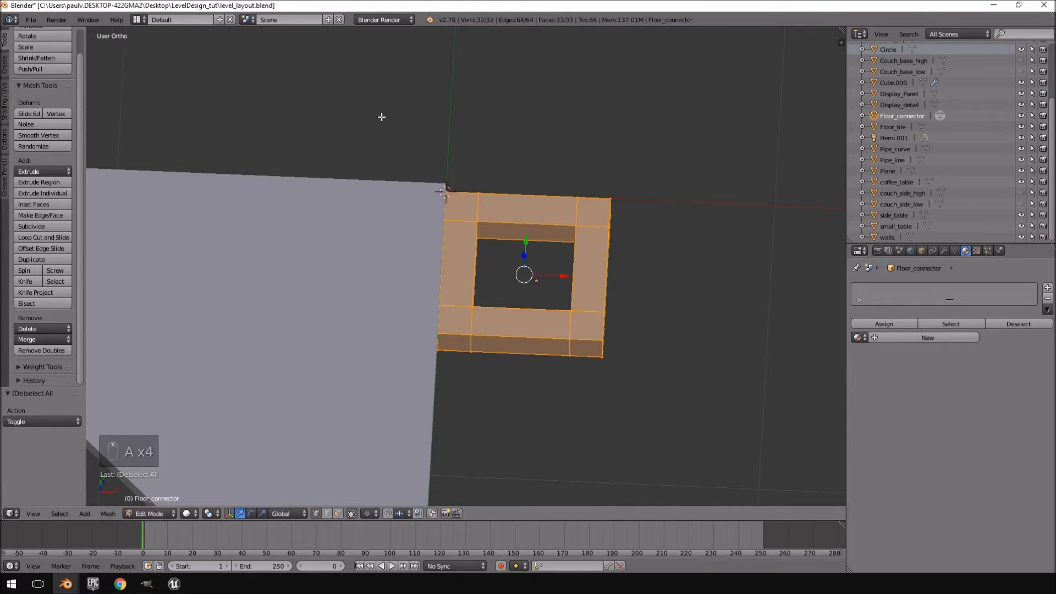
Split the 3D view into two side-by-side areas and switch one of them to the UV/Image Editor
{"action": "right_click", "coordinate": [443, 27]}
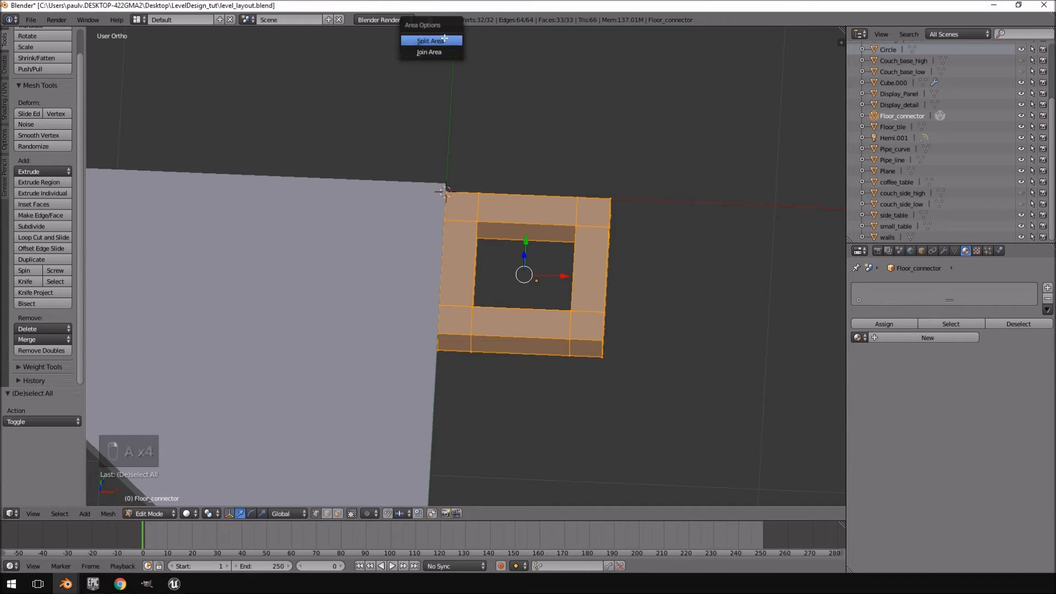
{"action": "left_click", "coordinate": [444, 39]}
{"action": "left_click", "coordinate": [440, 70]}
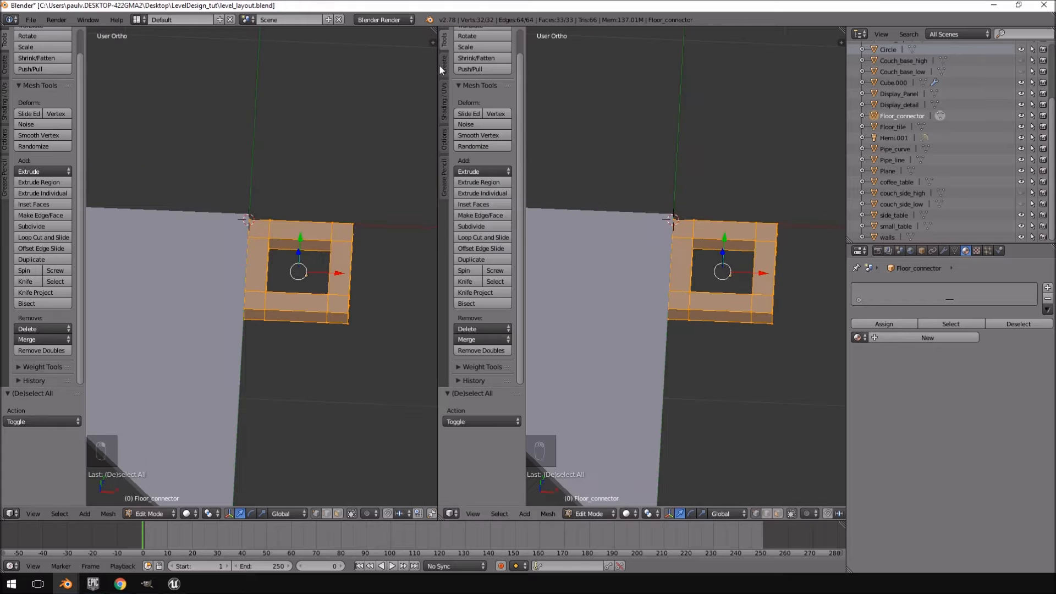
{"action": "left_click", "coordinate": [452, 514]}
{"action": "left_click", "coordinate": [470, 427]}
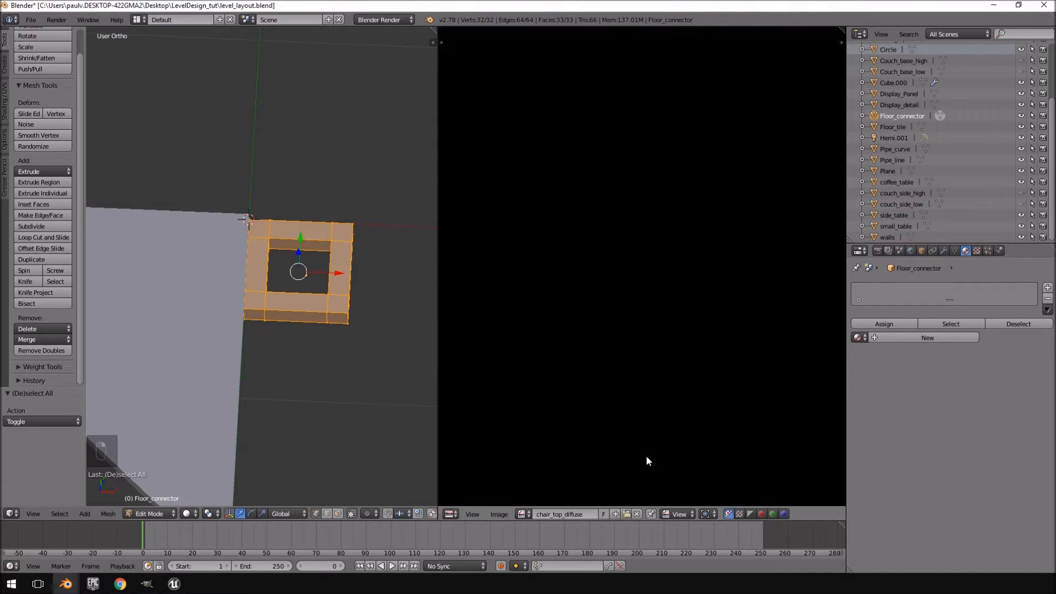
Create a new blank 512 by 512 px image named Floor_connector
{"action": "left_click", "coordinate": [496, 513]}
{"action": "left_click", "coordinate": [507, 502]}
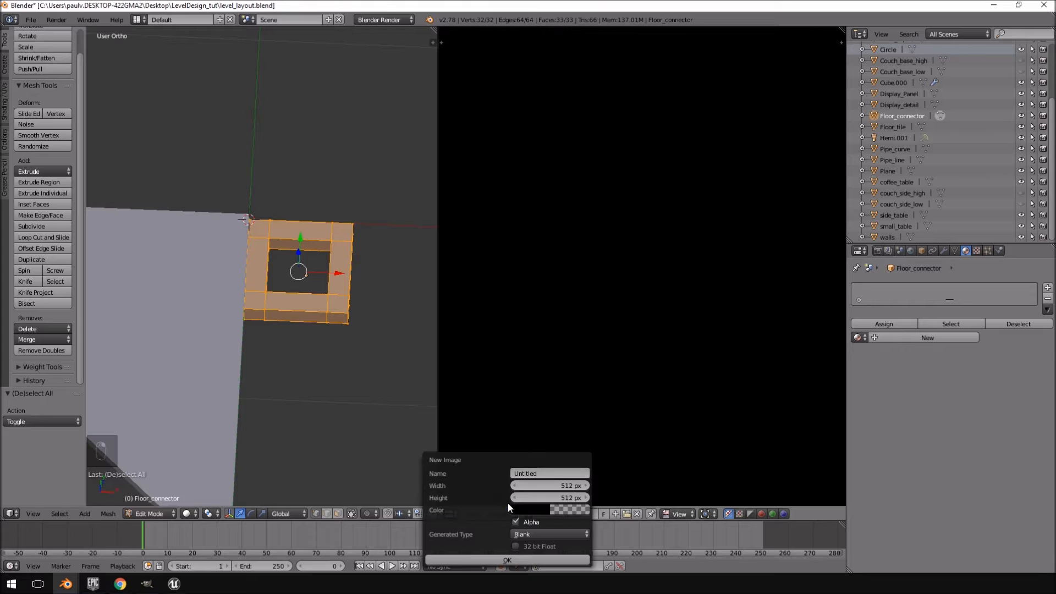
{"action": "left_click", "coordinate": [546, 474]}
{"action": "type", "text": "Floor_connector"}
{"action": "key", "text": "Return"}
{"action": "left_click", "coordinate": [575, 562]}
Unwrap the selected Floor_connector mesh with Smart UV Project using an angle limit of 66 and an island margin of 0.03
{"action": "scroll", "coordinate": [615, 238], "scroll_direction": "down", "scroll_amount": 6}
{"action": "key", "text": "u"}
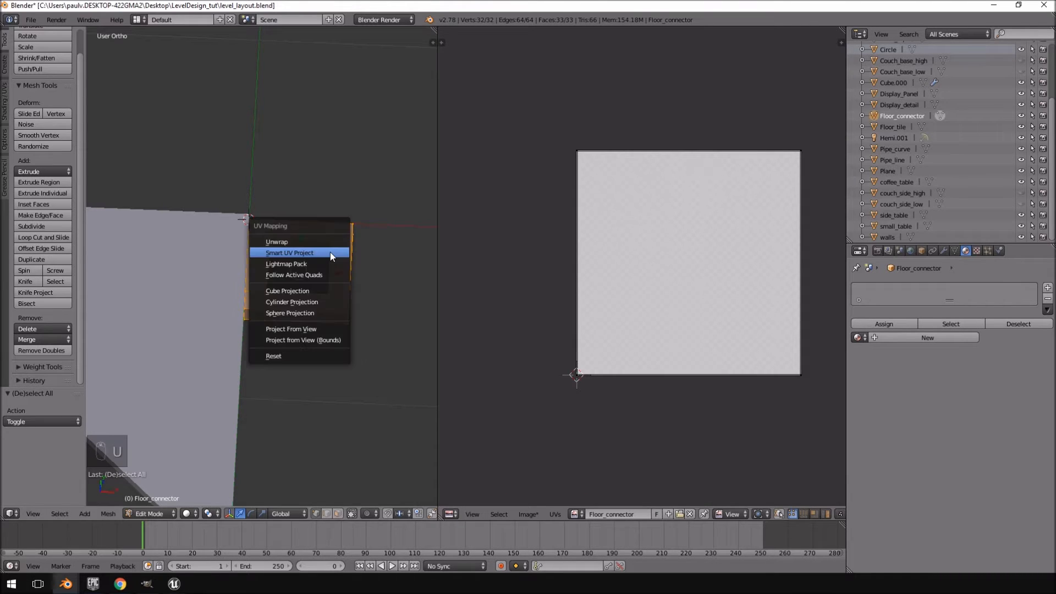
{"action": "left_click", "coordinate": [321, 250]}
{"action": "left_click", "coordinate": [330, 333]}
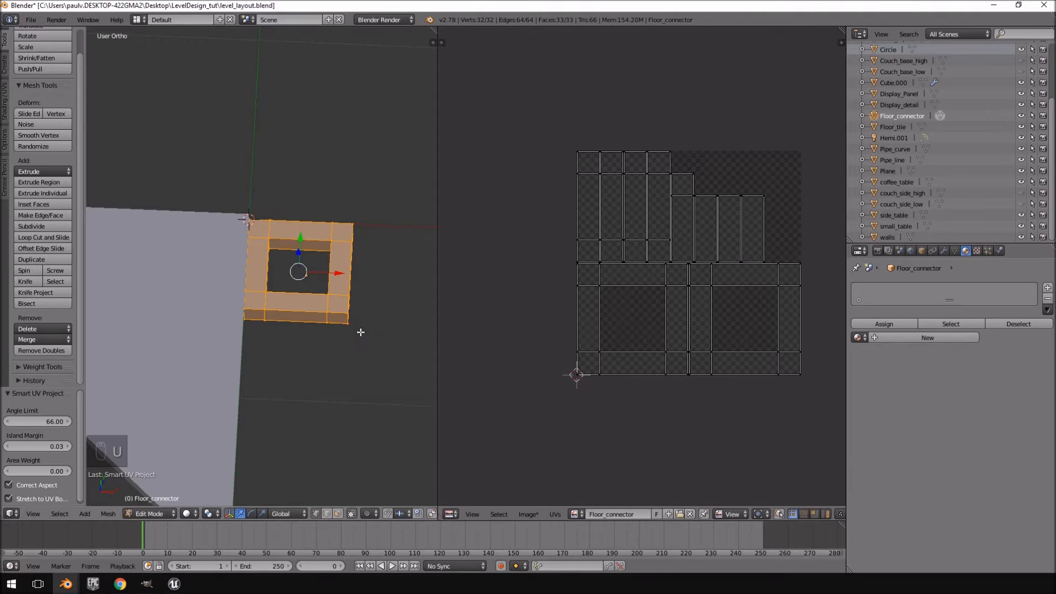
{"action": "scroll", "coordinate": [688, 275], "scroll_direction": "up", "scroll_amount": 4}
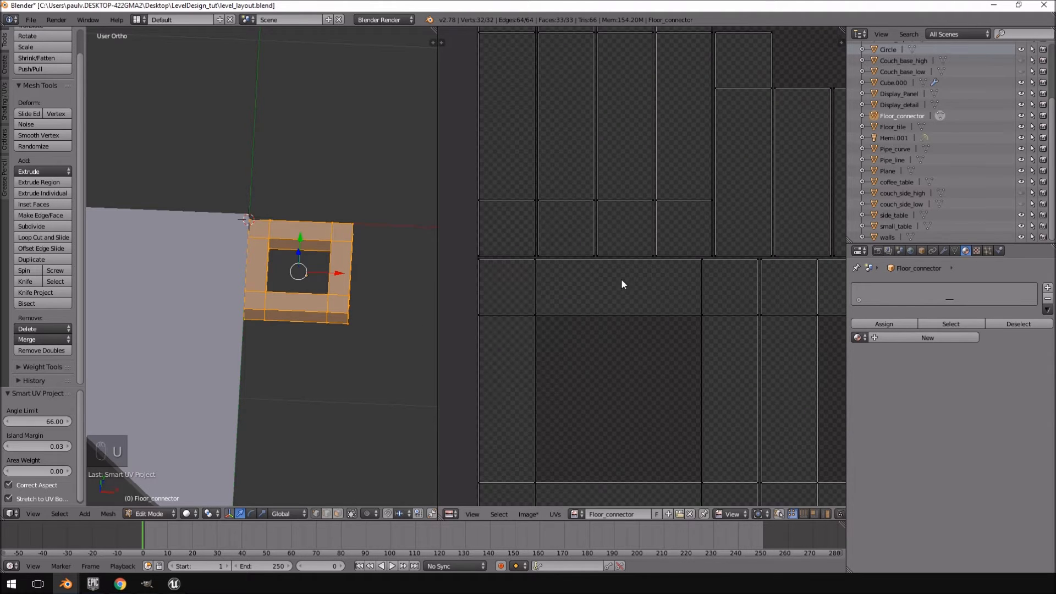
{"action": "scroll", "coordinate": [631, 359], "scroll_direction": "down", "scroll_amount": 4}
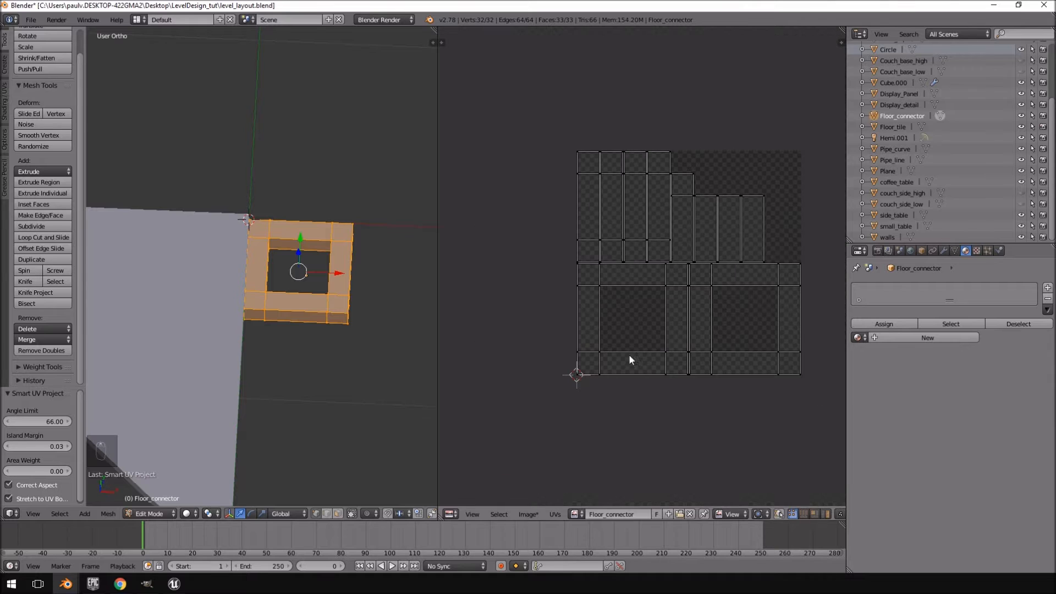
Look at the models from the top, leave Edit Mode on the connector and select Floor_tile in Object Mode
{"action": "middle_click_drag", "start_coordinate": [294, 298], "coordinate": [264, 248]}
{"action": "key", "text": "KP_7"}
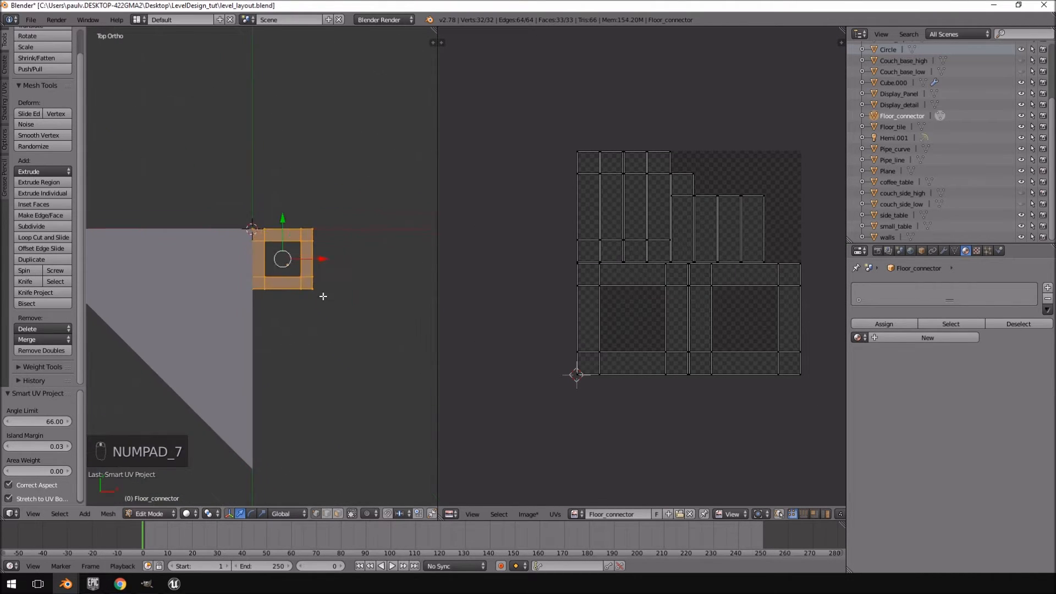
{"action": "key", "text": "Tab"}
{"action": "right_click", "coordinate": [234, 294]}
{"action": "key", "text": "Tab"}
{"action": "key", "text": "Tab"}
{"action": "middle_click_drag", "start_coordinate": [233, 292], "coordinate": [337, 269], "text": "shift"}
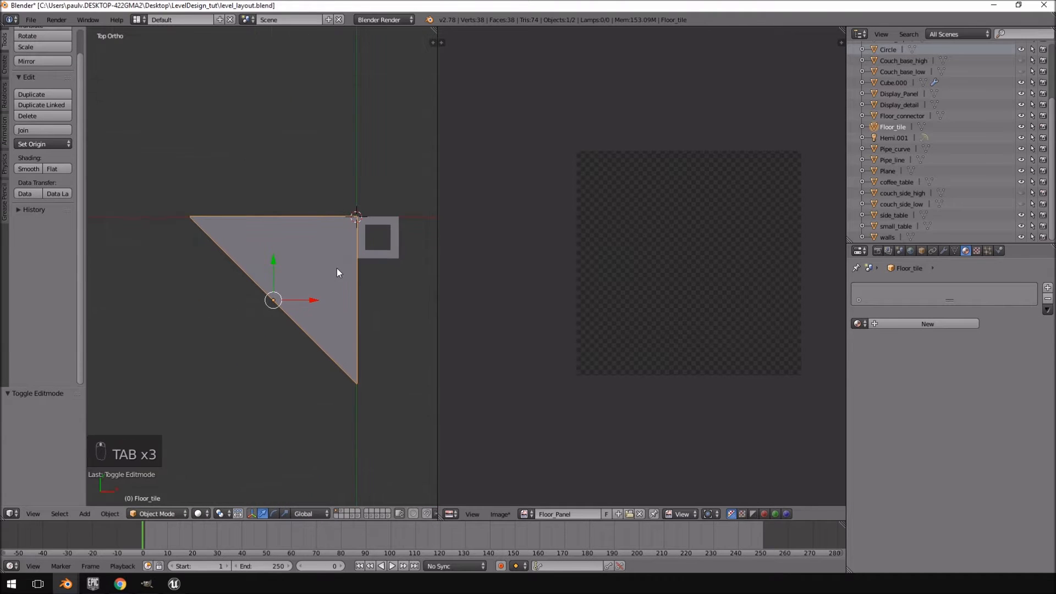
Join the UV/Image Editor area into the 3D view so that a single large 3D view remains
{"action": "right_click", "coordinate": [437, 268]}
{"action": "left_click", "coordinate": [424, 282]}
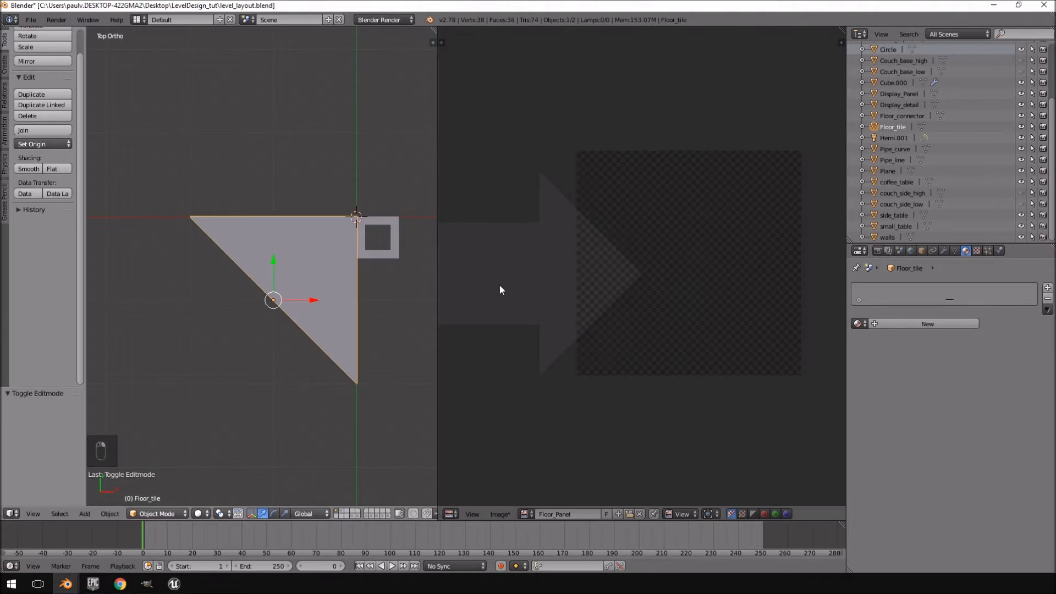
{"action": "left_click", "coordinate": [500, 285]}
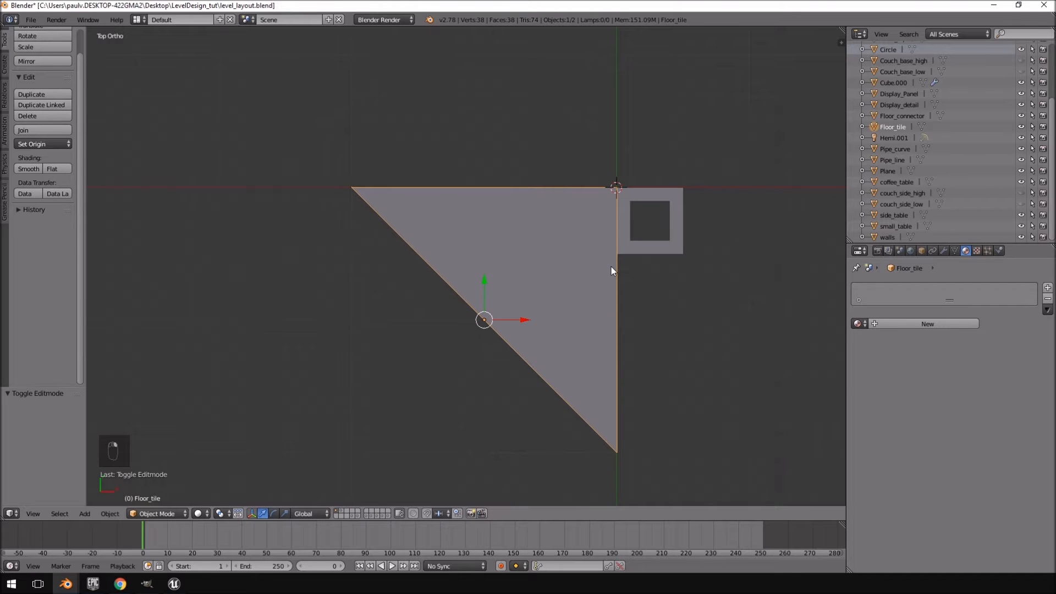
Export only the selected Floor_tile in FBX format to the LevelDesign_tut folder as Floor_tile_triangle.fbx, checking the geometry and armature export options
{"action": "left_click", "coordinate": [31, 20]}
{"action": "mouse_move", "coordinate": [53, 229]}
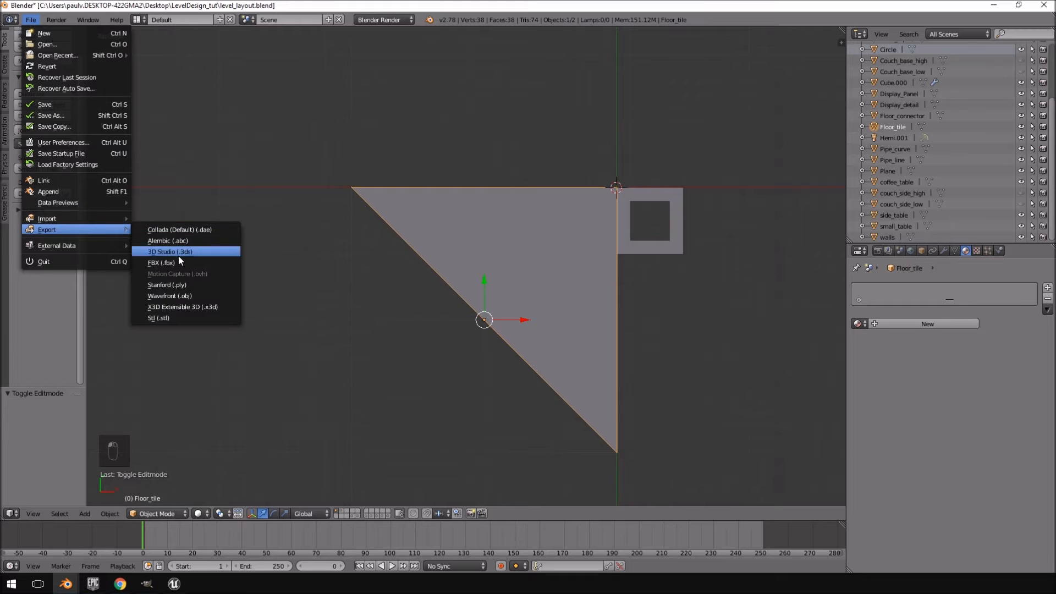
{"action": "left_click", "coordinate": [176, 262]}
{"action": "left_click", "coordinate": [21, 428]}
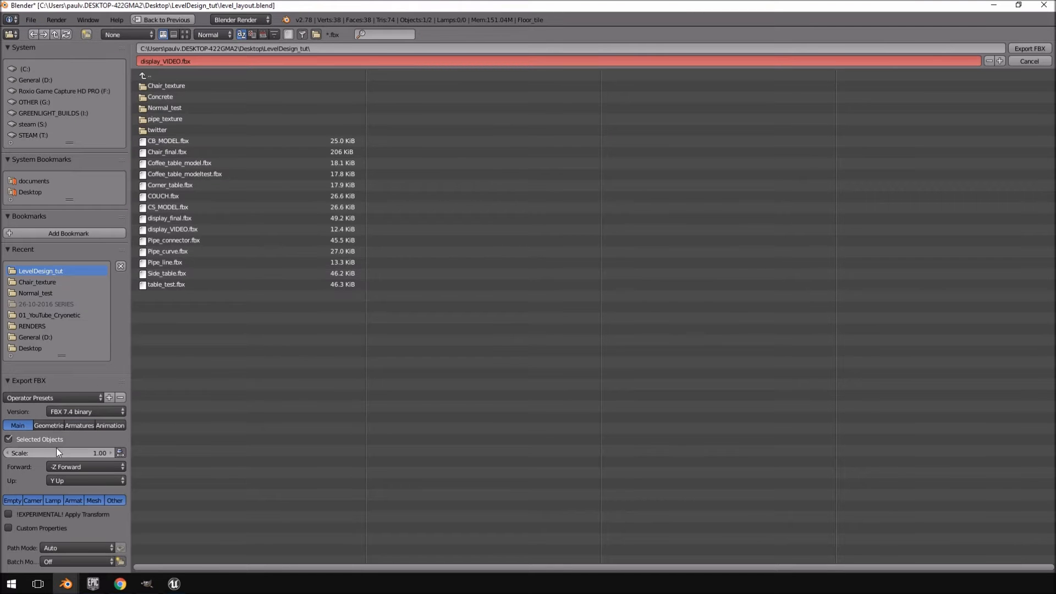
{"action": "left_click", "coordinate": [48, 427]}
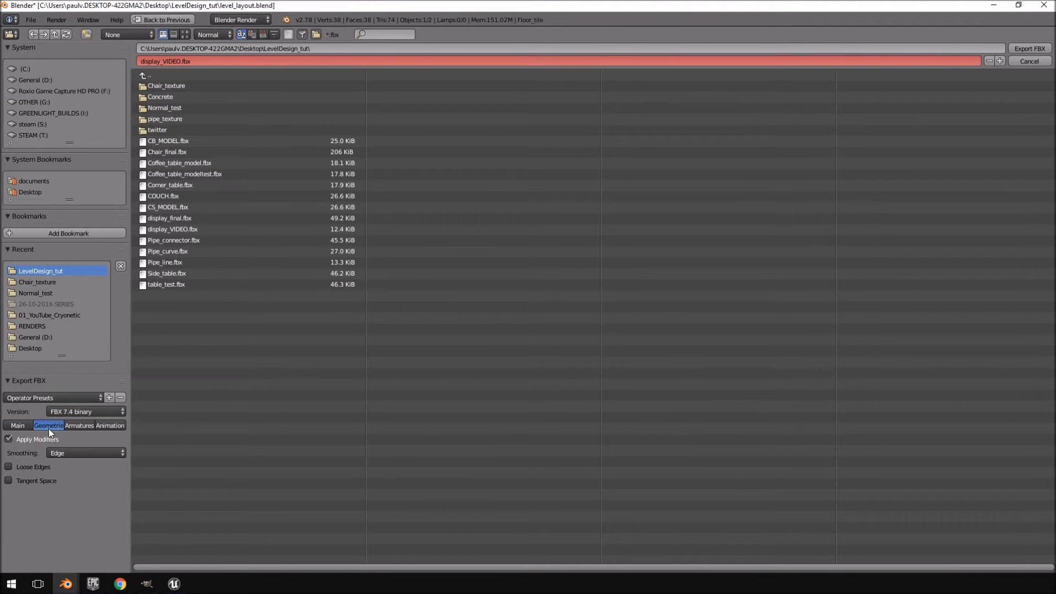
{"action": "left_click", "coordinate": [79, 427]}
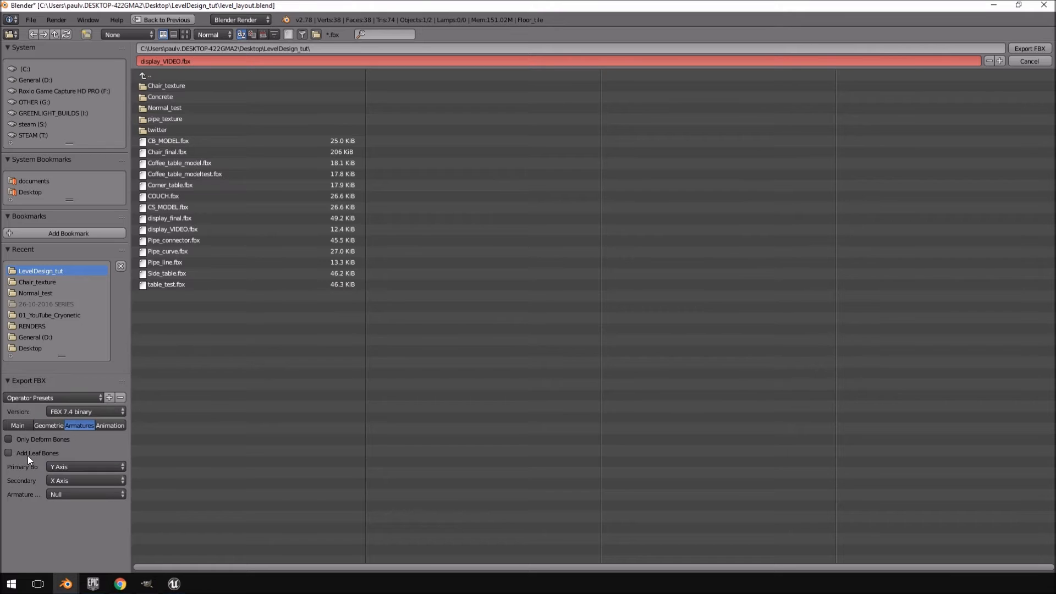
{"action": "left_click", "coordinate": [187, 61]}
{"action": "type", "text": "Floor_tile_triangle"}
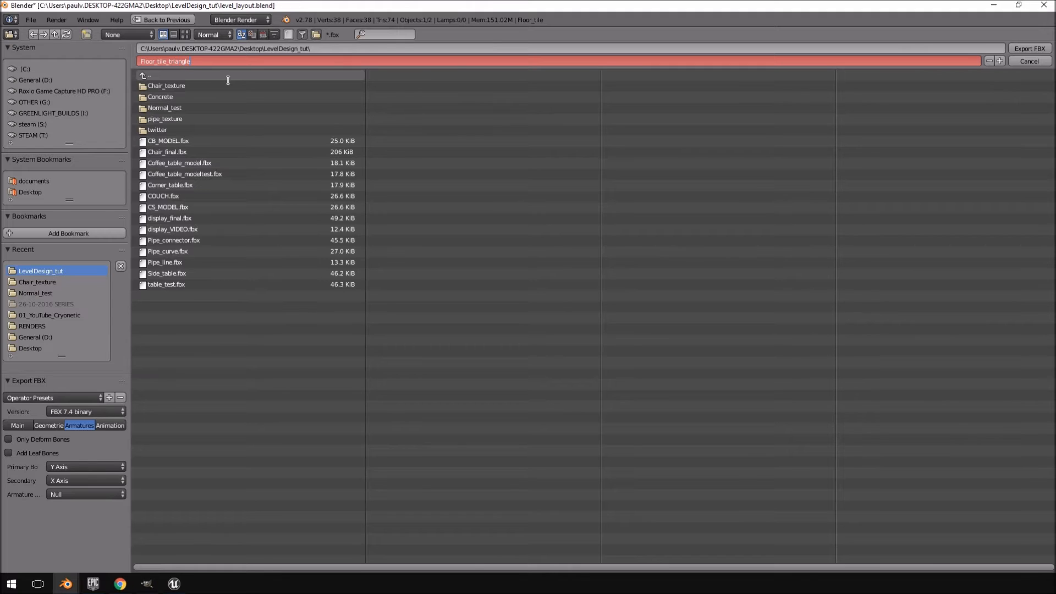
{"action": "key", "text": "Return"}
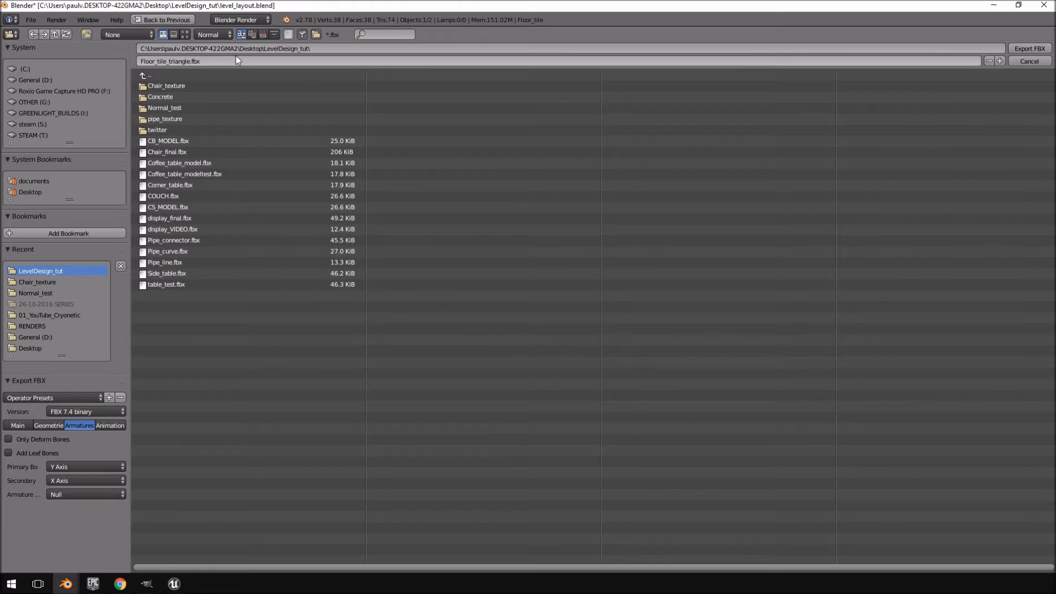
{"action": "left_click", "coordinate": [1021, 52]}
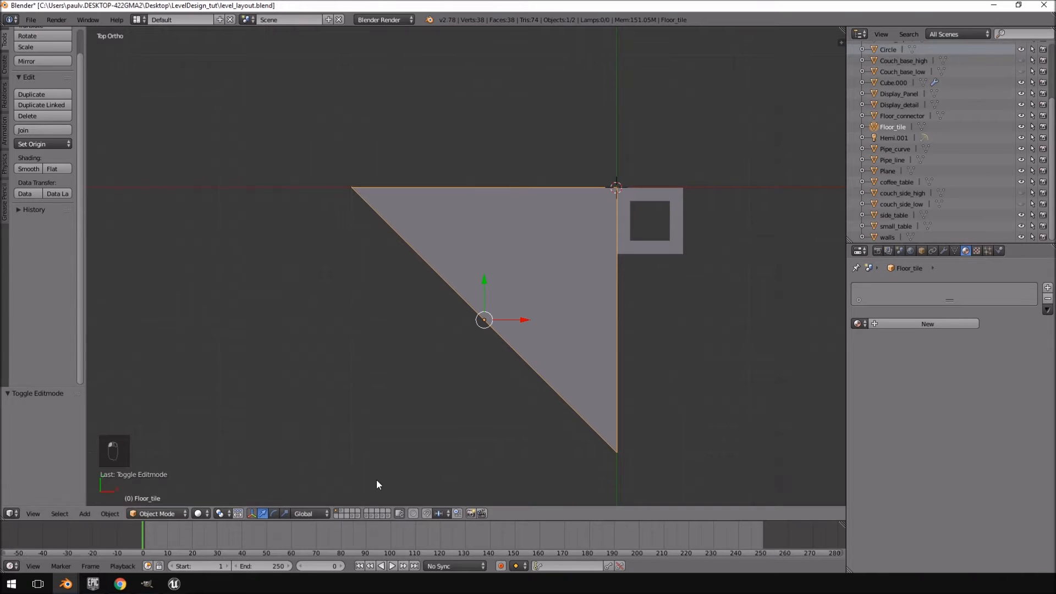
Select the Floor_connector object and export it in FBX format to the LevelDesign_tut folder as Floor_connector.fbx
{"action": "right_click", "coordinate": [636, 251]}
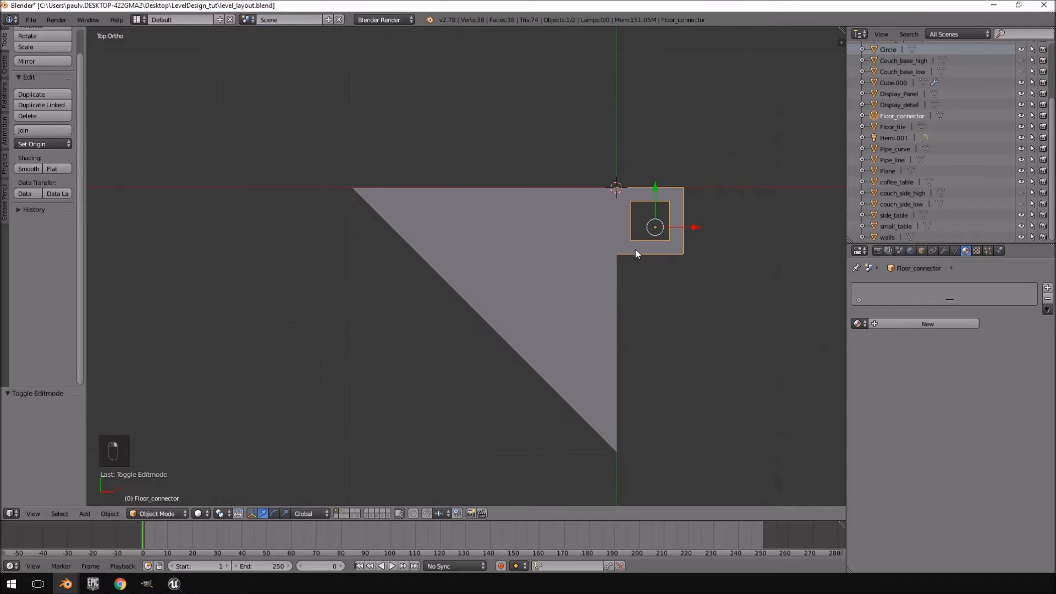
{"action": "left_click", "coordinate": [31, 20]}
{"action": "mouse_move", "coordinate": [74, 230]}
{"action": "left_click", "coordinate": [197, 263]}
{"action": "left_click", "coordinate": [49, 426]}
{"action": "left_click", "coordinate": [79, 426]}
{"action": "left_click", "coordinate": [158, 60]}
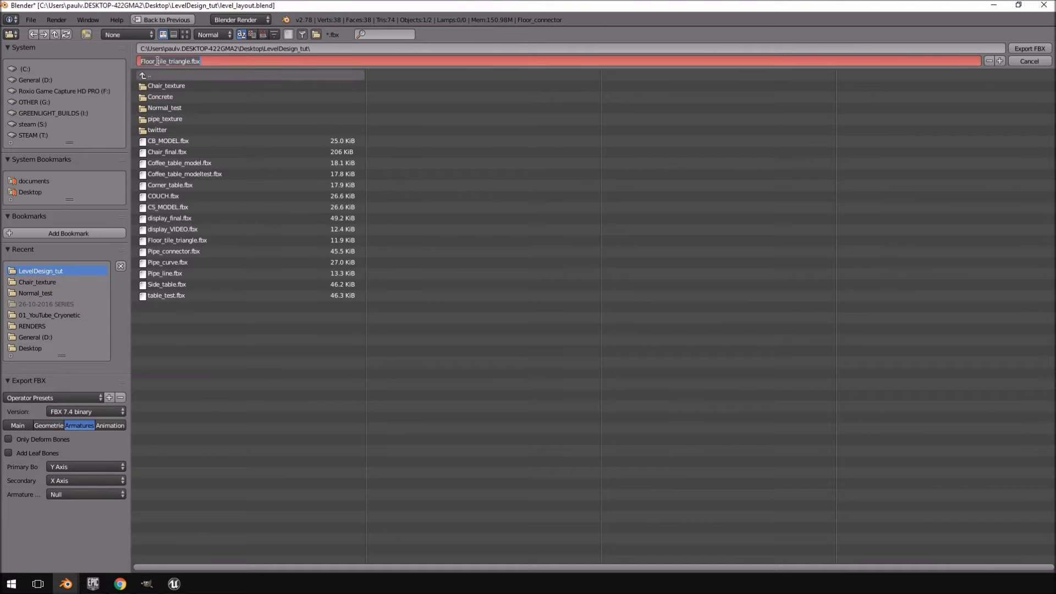
{"action": "type", "text": "Floor_connector"}
{"action": "key", "text": "Return"}
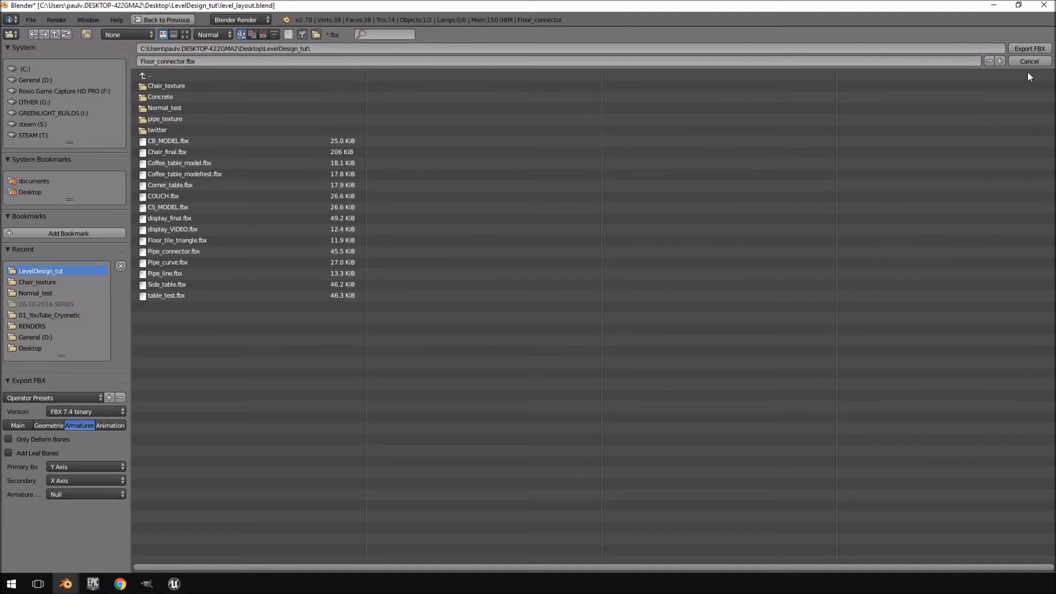
{"action": "left_click", "coordinate": [1026, 48]}
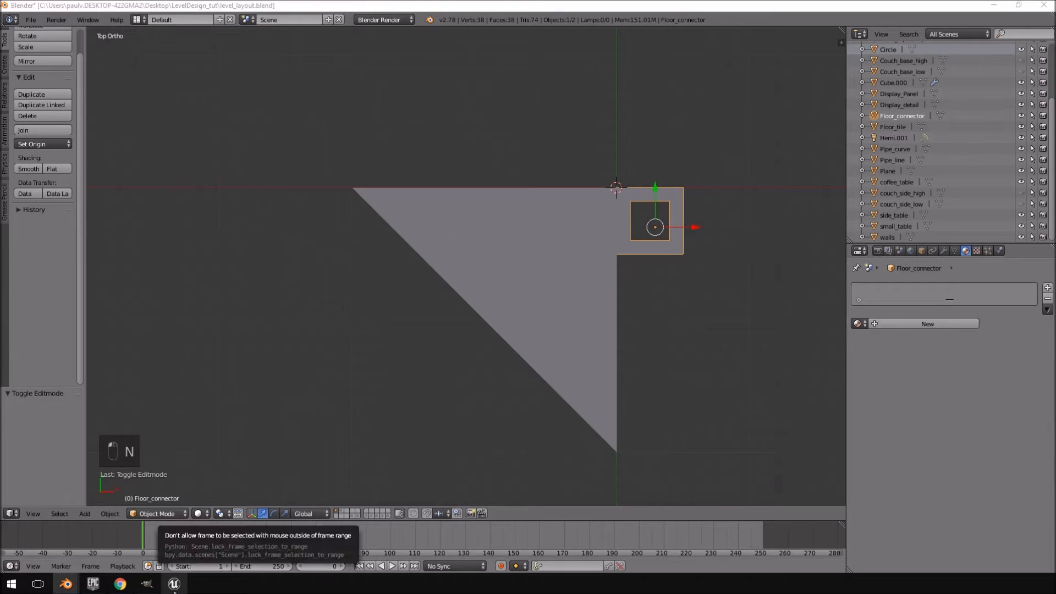
Switch to Unreal Editor and start an import into the Models folder, browsing to LevelDesign_tut on the Desktop
{"action": "left_click", "coordinate": [175, 582]}
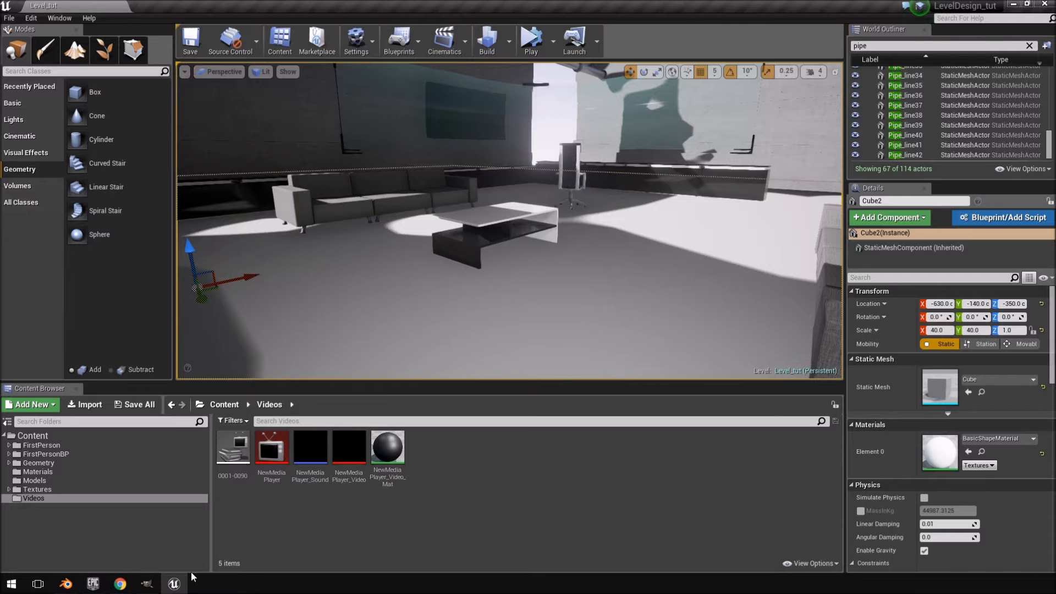
{"action": "left_click", "coordinate": [37, 480]}
{"action": "left_click", "coordinate": [71, 406]}
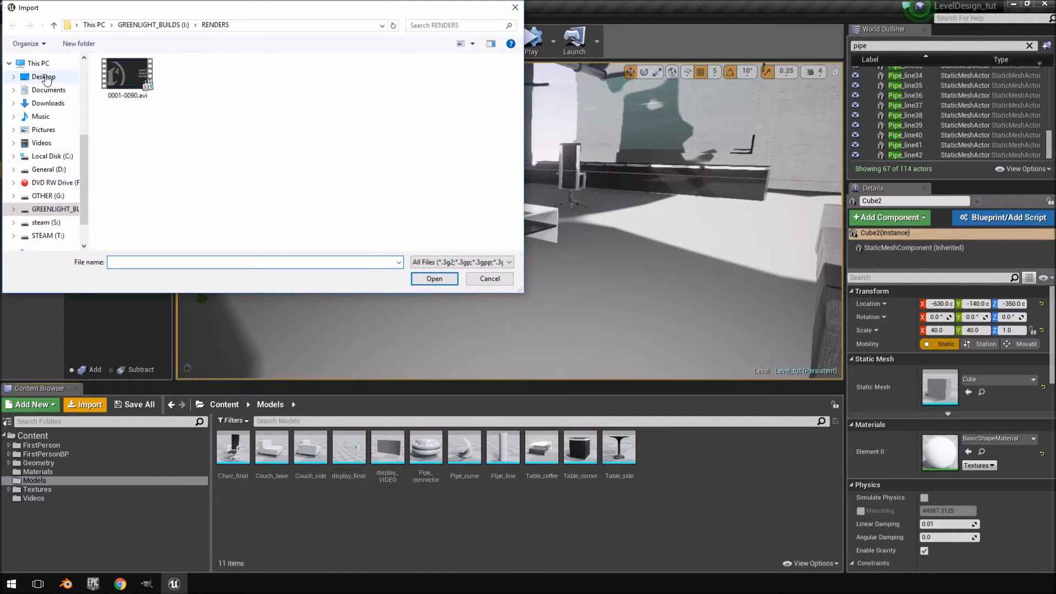
{"action": "left_click", "coordinate": [46, 78]}
{"action": "double_click", "coordinate": [142, 77]}
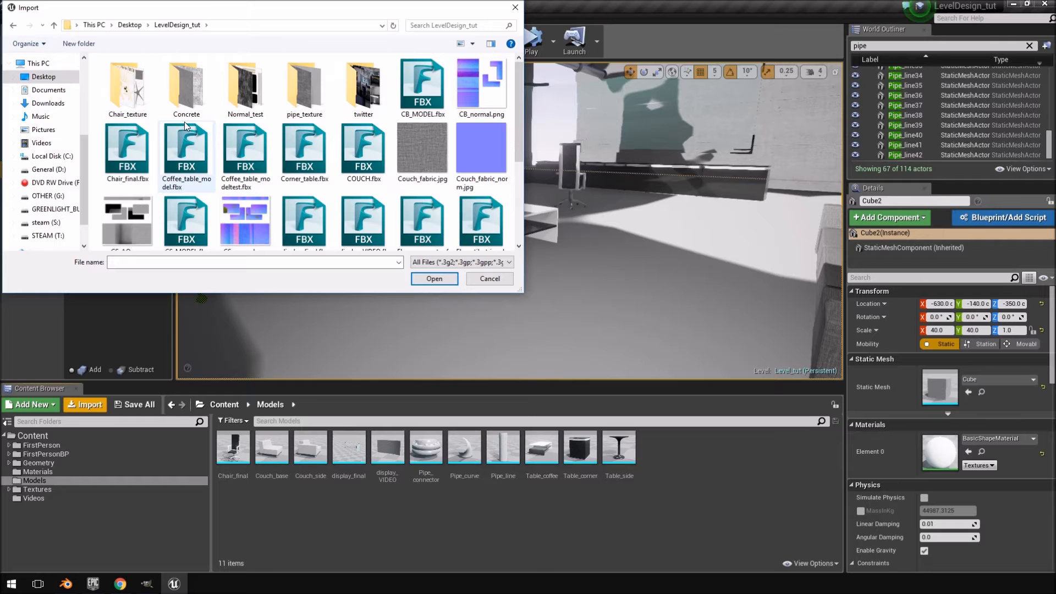
{"action": "scroll", "coordinate": [458, 105], "scroll_direction": "down", "scroll_amount": 3}
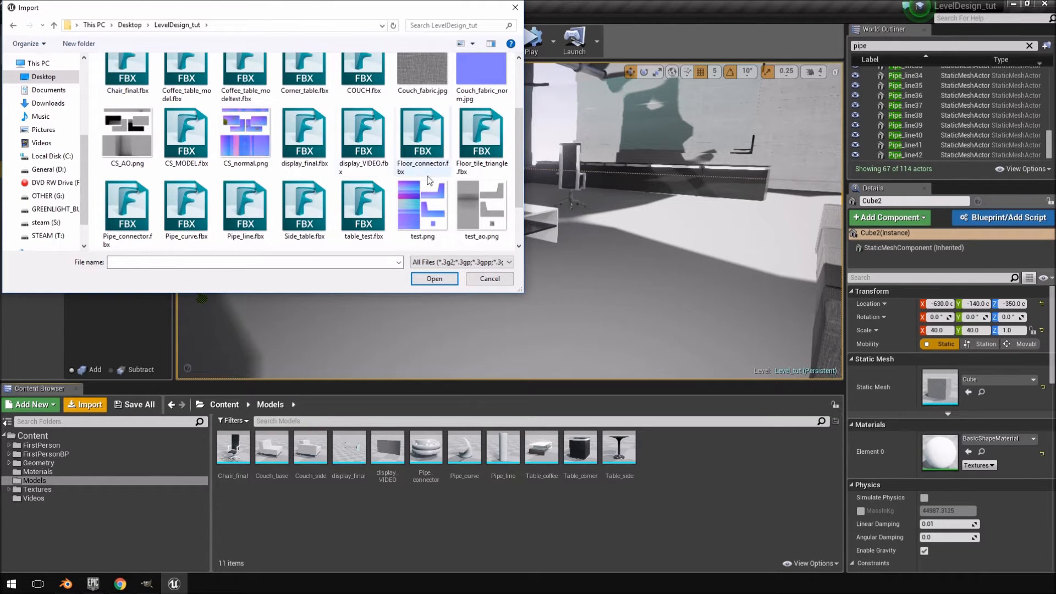
Import Floor_connector.fbx and Floor_tile_triangle.fbx as static meshes with auto-generated collision and without materials or textures
{"action": "left_click", "coordinate": [445, 147]}
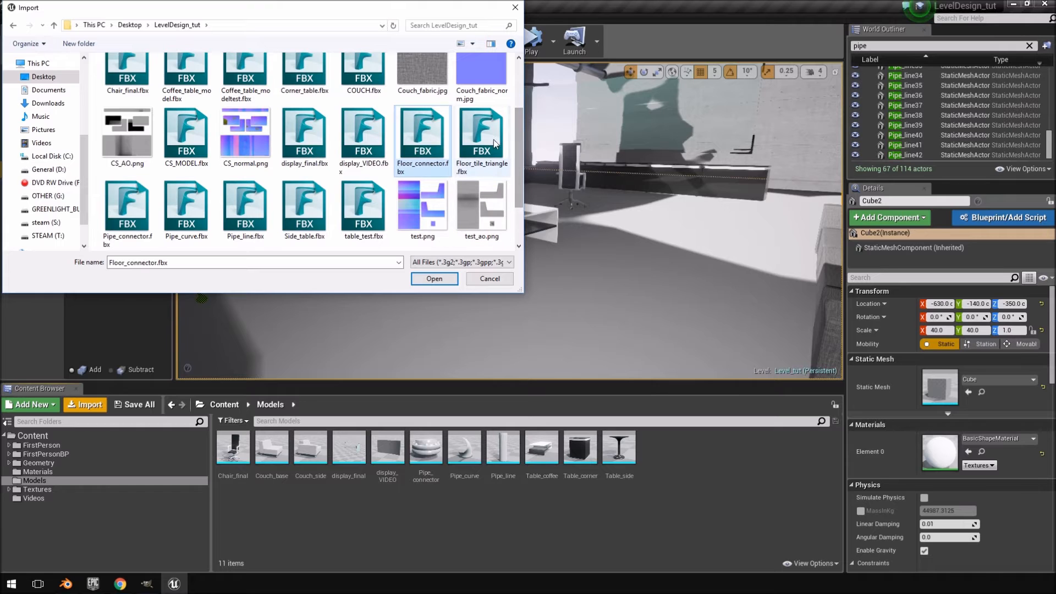
{"action": "left_click", "coordinate": [435, 279]}
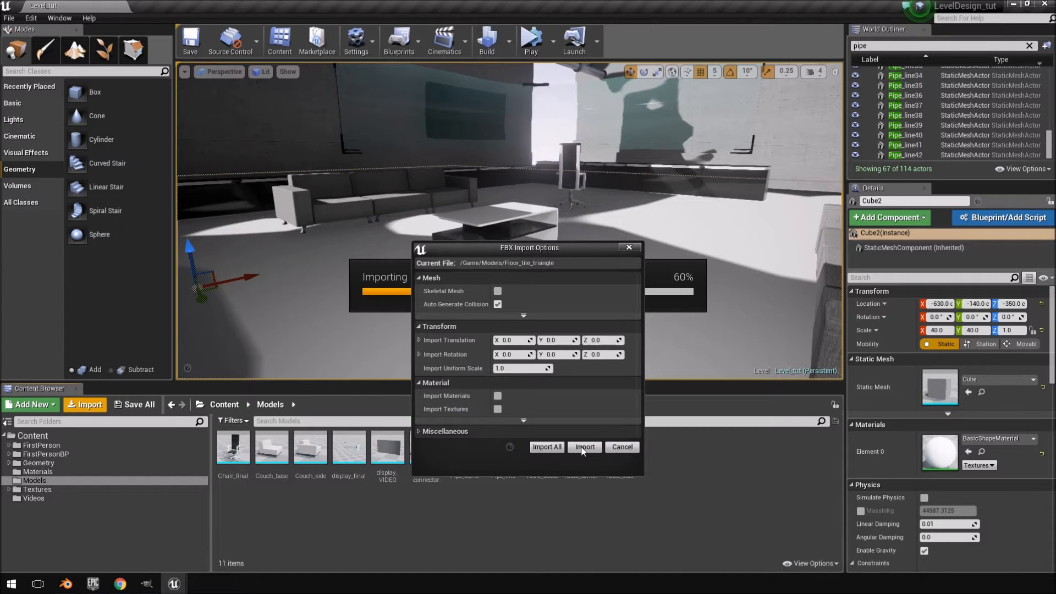
{"action": "left_click_drag", "start_coordinate": [506, 249], "coordinate": [394, 117]}
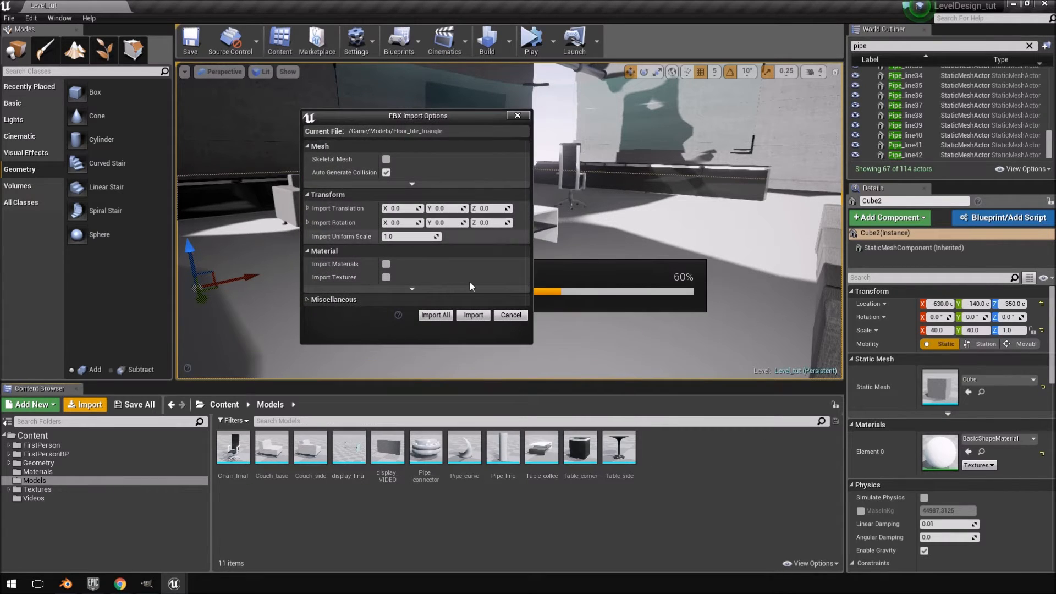
{"action": "left_click", "coordinate": [471, 315]}
{"action": "left_click", "coordinate": [470, 316]}
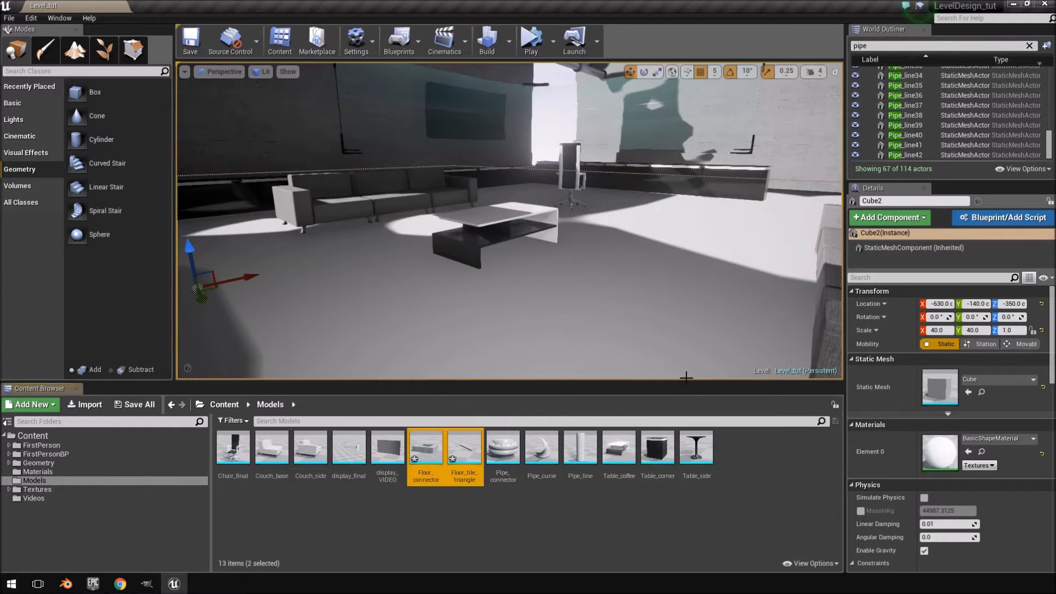
Open the Floor_tile_triangle mesh for editing and restore its editor to a smaller window that leaves the Content Browser accessible
{"action": "left_click", "coordinate": [462, 454]}
{"action": "double_click", "coordinate": [462, 453]}
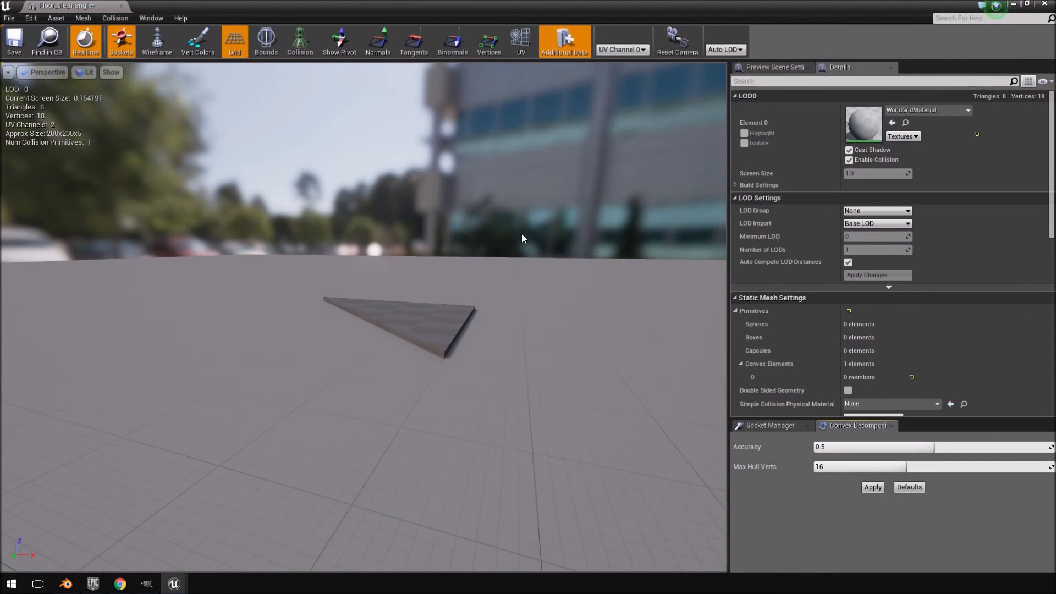
{"action": "double_click", "coordinate": [693, 4]}
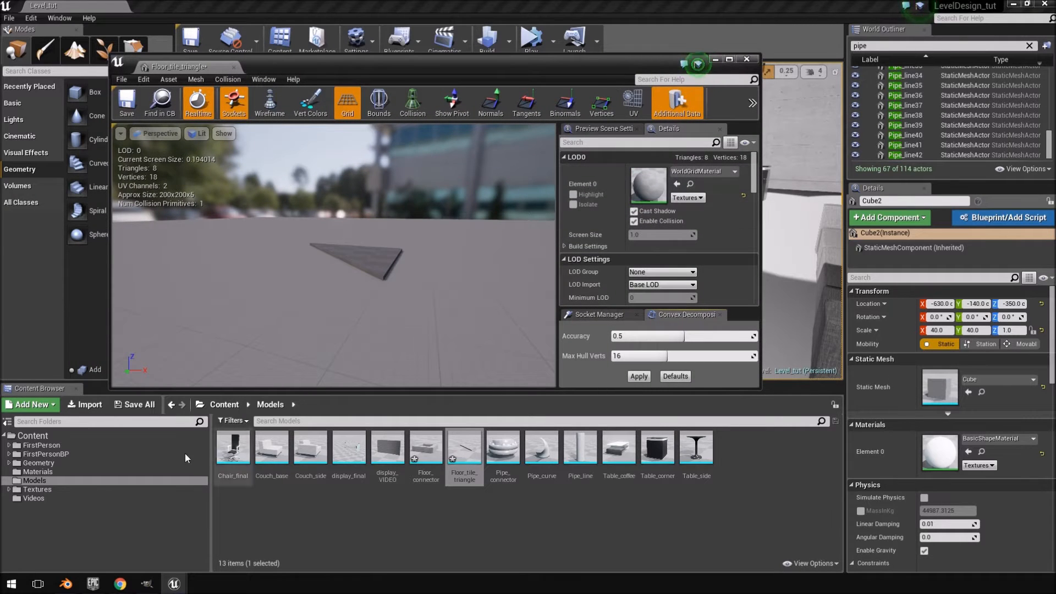
Assign Table_generic_white_mat from the Materials folder to Element 0 of the Floor_tile_triangle mesh
{"action": "left_click", "coordinate": [64, 472]}
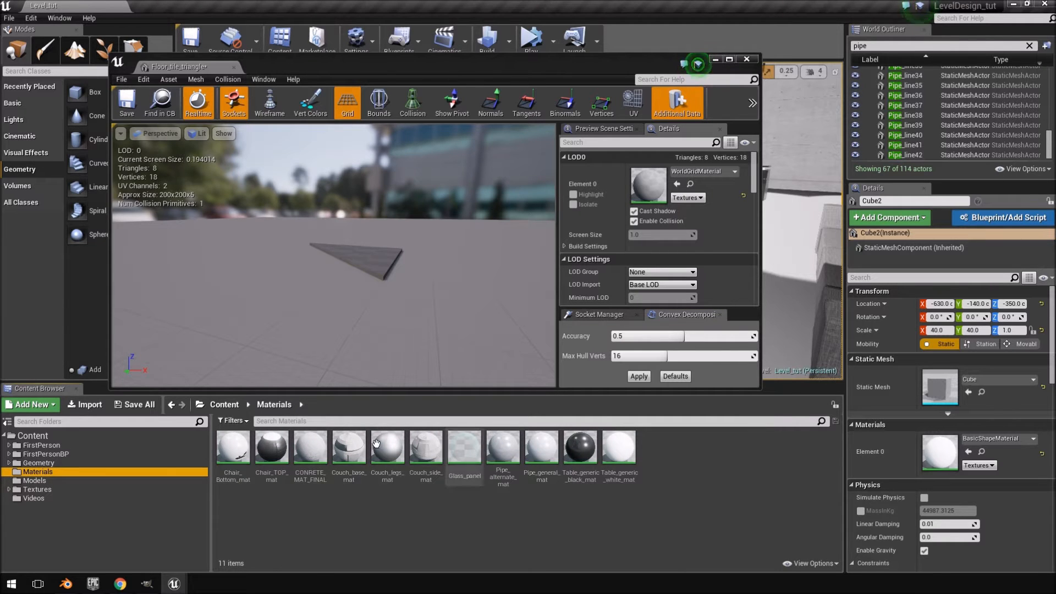
{"action": "left_click", "coordinate": [619, 480]}
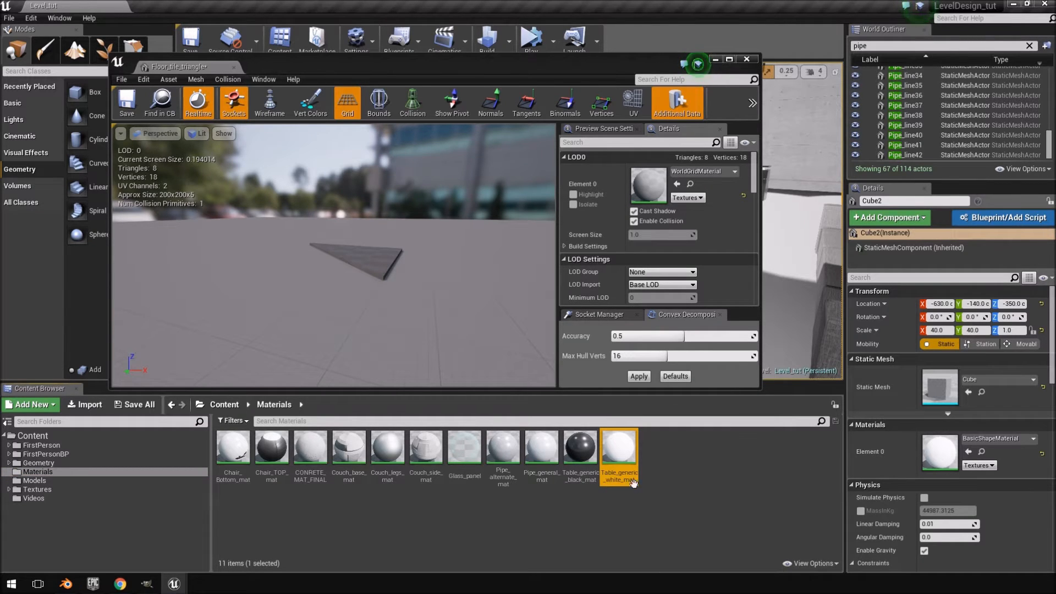
{"action": "left_click", "coordinate": [678, 185]}
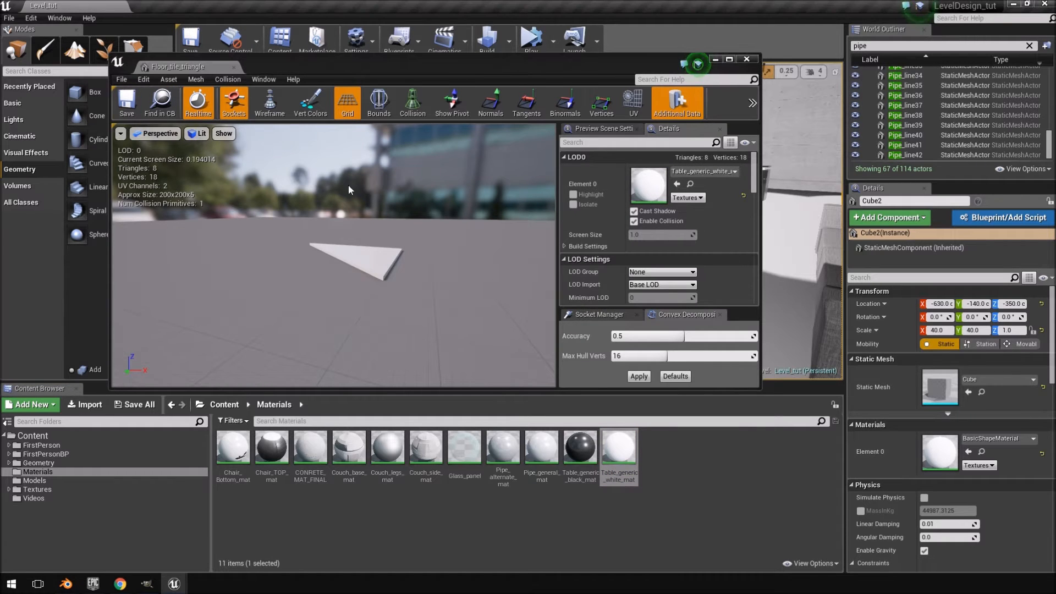
Open the Floor_connector mesh from the Models folder and assign Table_generic_black_mat to its Element 0
{"action": "left_click", "coordinate": [49, 479]}
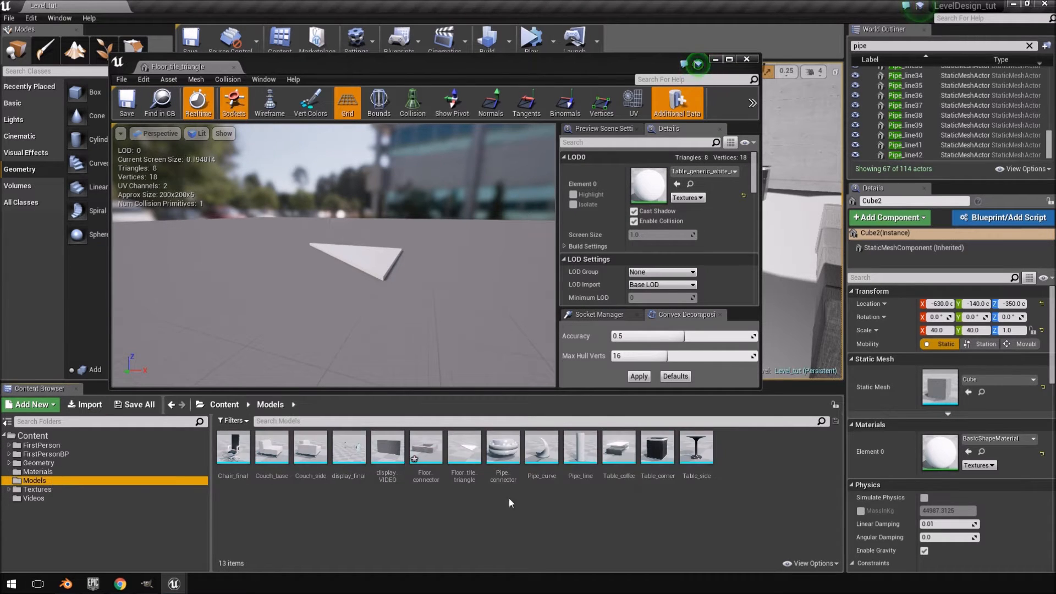
{"action": "double_click", "coordinate": [427, 449]}
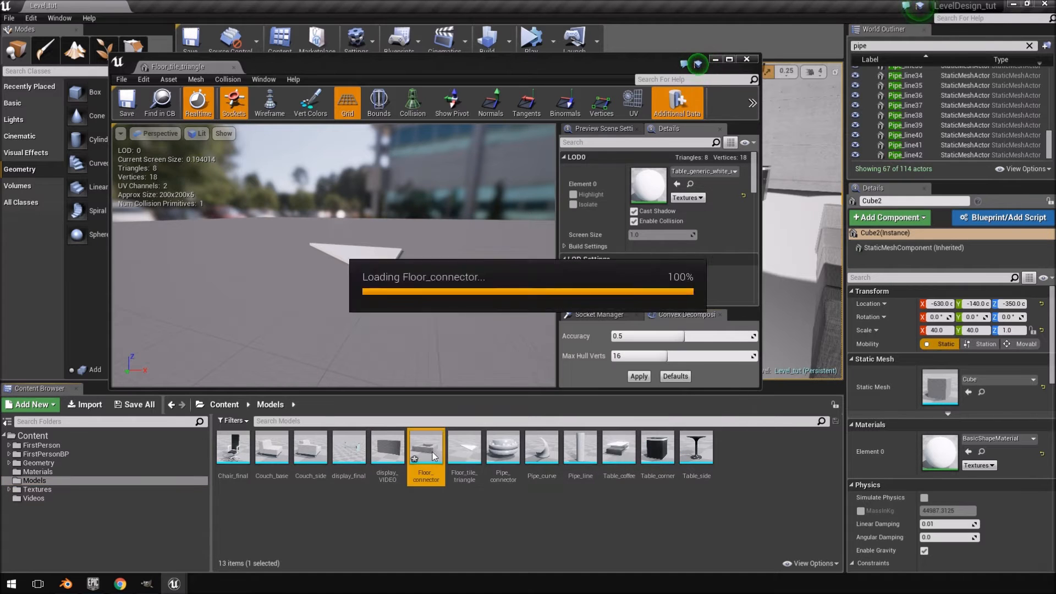
{"action": "left_click", "coordinate": [48, 467]}
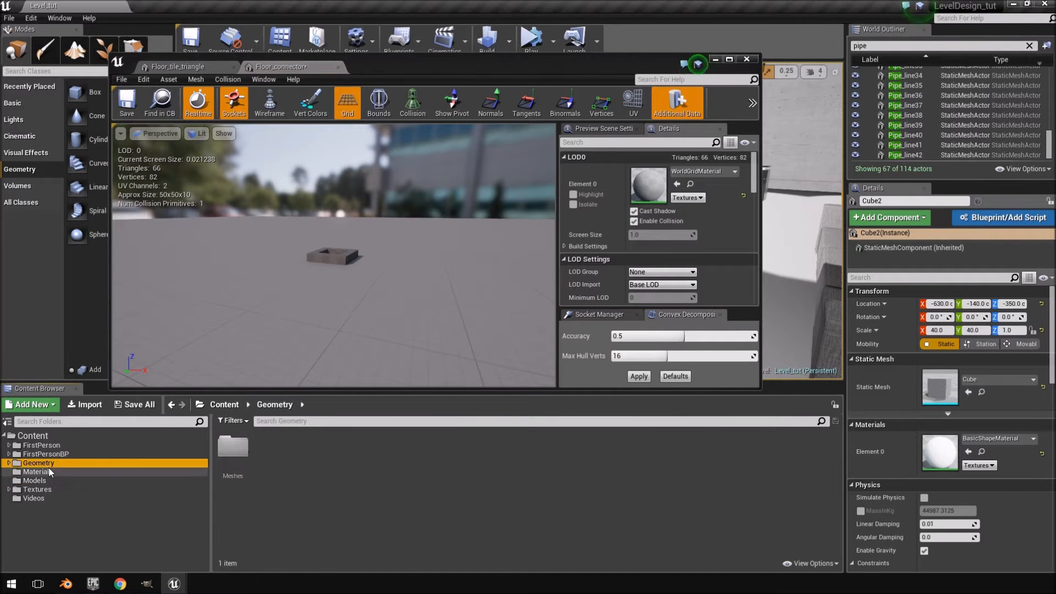
{"action": "left_click", "coordinate": [49, 472]}
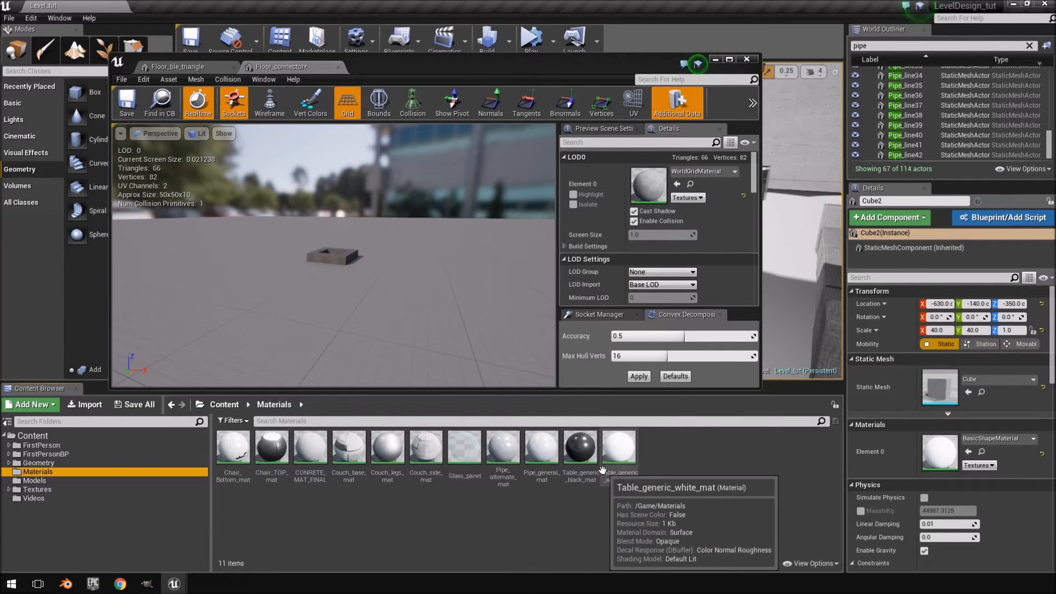
{"action": "left_click", "coordinate": [581, 467]}
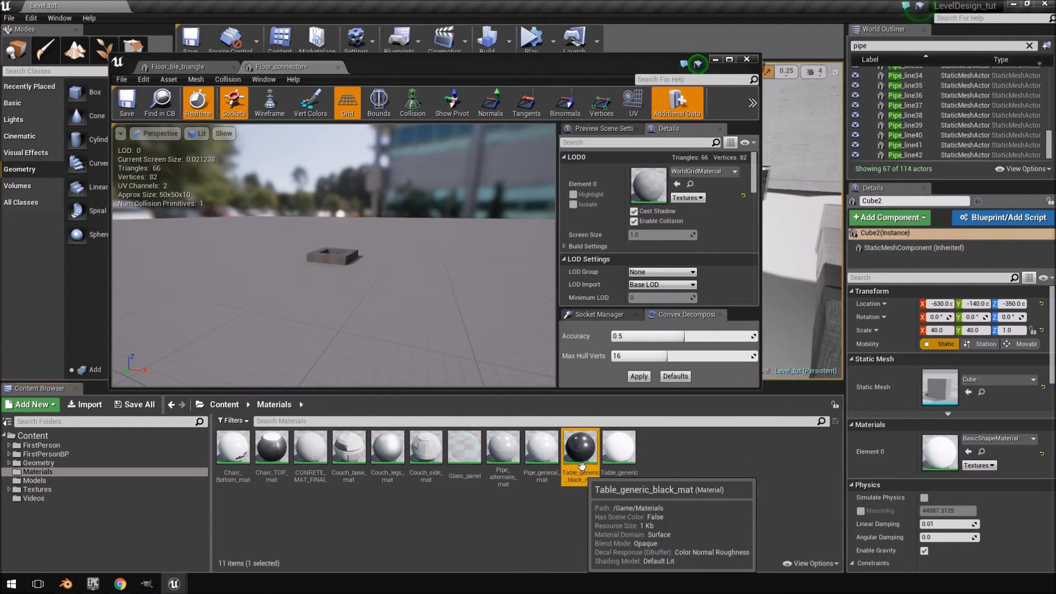
{"action": "left_click", "coordinate": [677, 184]}
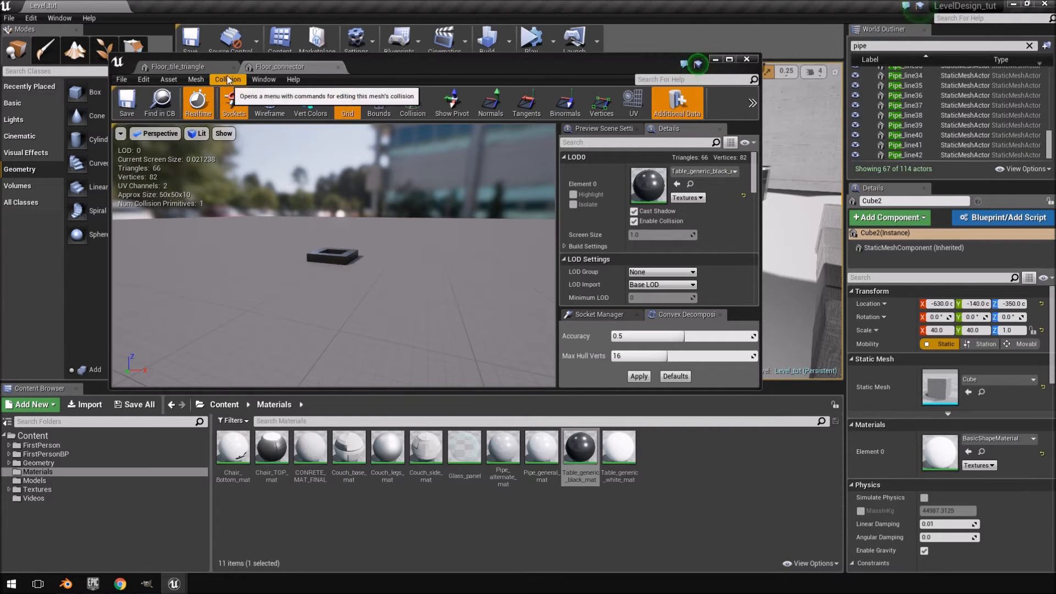
Close the Floor_tile_triangle and Floor_connector mesh editors
{"action": "left_click", "coordinate": [192, 68]}
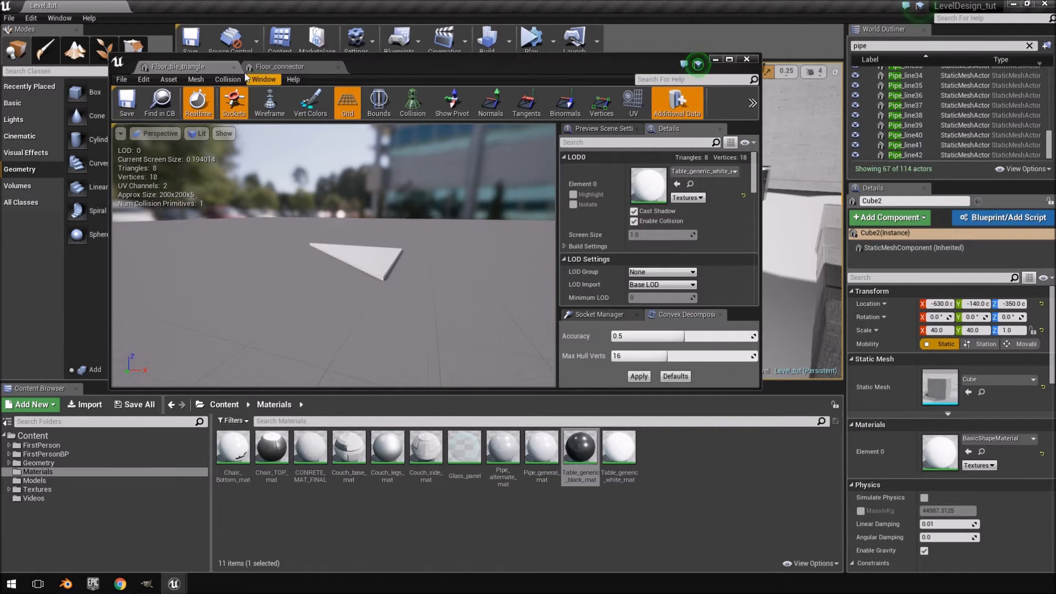
{"action": "left_click", "coordinate": [234, 68]}
{"action": "left_click", "coordinate": [234, 67]}
Place a Floor_tile_triangle from the Models folder on the lounge floor at about X -15, Y 245, Z -300
{"action": "right_click_drag", "start_coordinate": [704, 309], "coordinate": [720, 182]}
{"action": "key", "text": "w"}
{"action": "key", "text": "s"}
{"action": "left_click", "coordinate": [34, 489]}
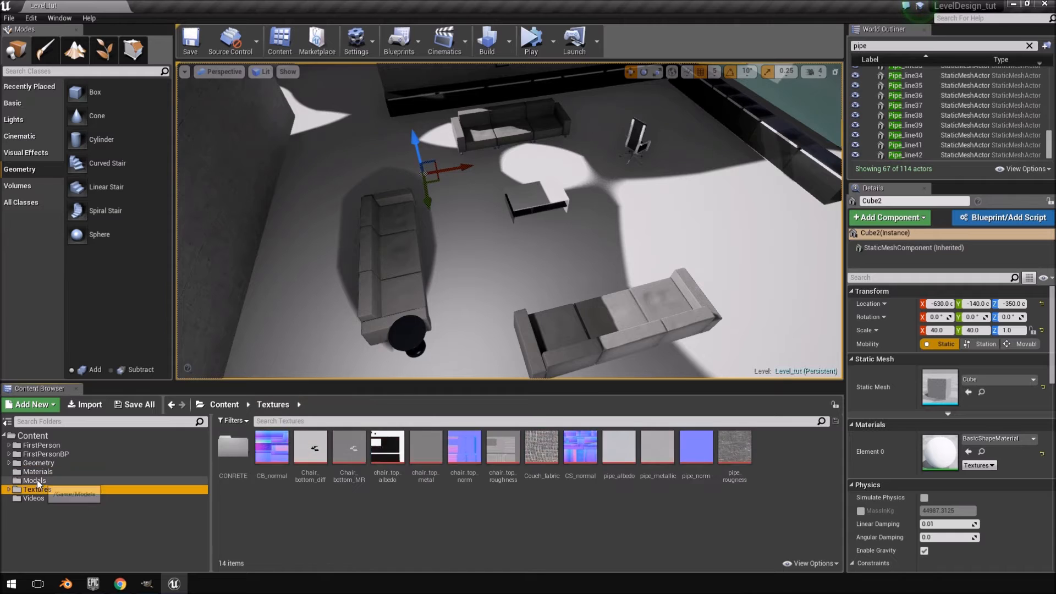
{"action": "left_click", "coordinate": [35, 481]}
{"action": "left_click_drag", "start_coordinate": [465, 454], "coordinate": [662, 211]}
{"action": "key", "text": "f"}
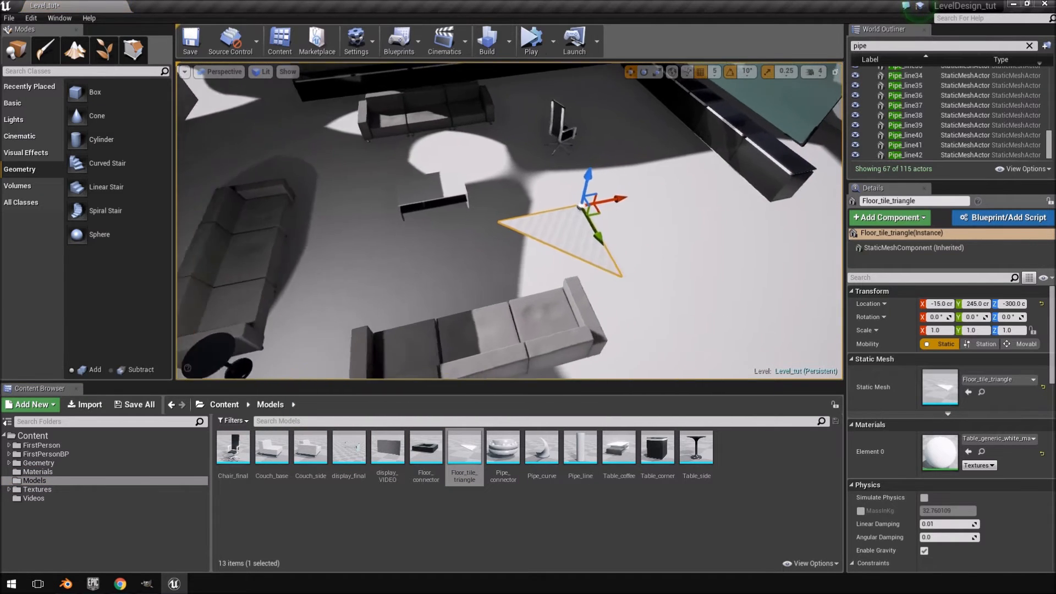
Simulate the level and inspect the placed triangular tile up close
{"action": "right_click_drag", "start_coordinate": [663, 211], "coordinate": [744, 177]}
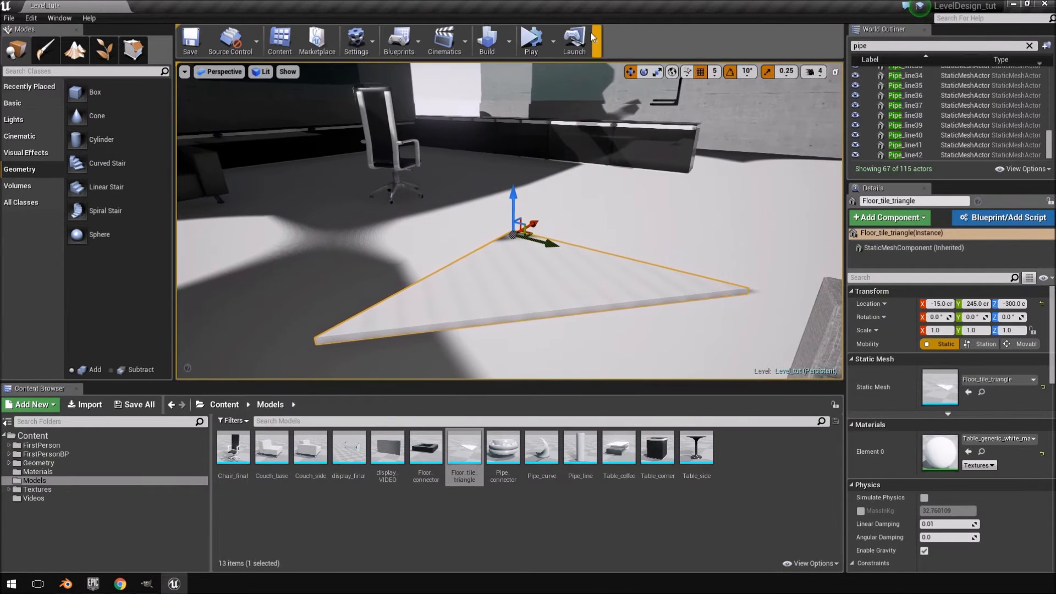
{"action": "left_click", "coordinate": [530, 40]}
{"action": "right_click_drag", "start_coordinate": [510, 220], "coordinate": [605, 287]}
Switch to Blender and examine the Floor_tile mesh and its shading tools in Edit Mode
{"action": "mouse_move", "coordinate": [64, 583]}
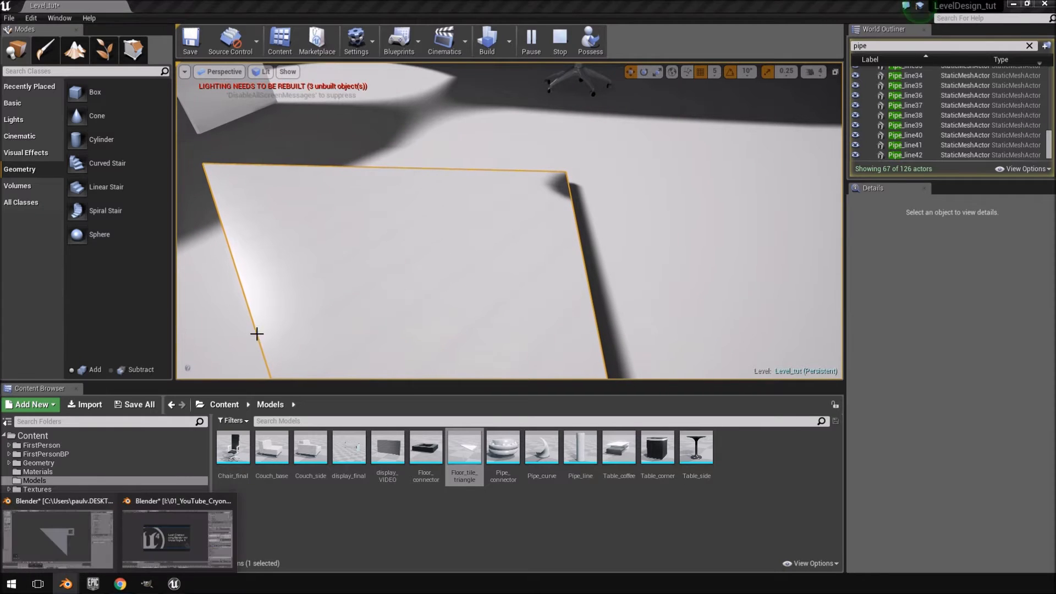
{"action": "left_click", "coordinate": [34, 559]}
{"action": "middle_click_drag", "start_coordinate": [516, 215], "coordinate": [553, 268]}
{"action": "right_click", "coordinate": [553, 268]}
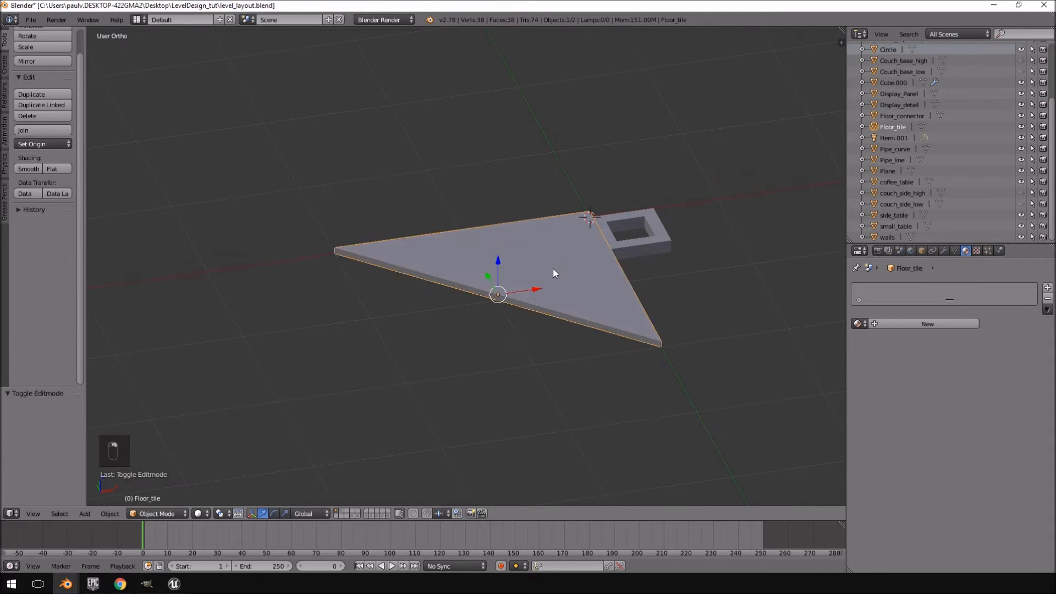
{"action": "key", "text": "Tab"}
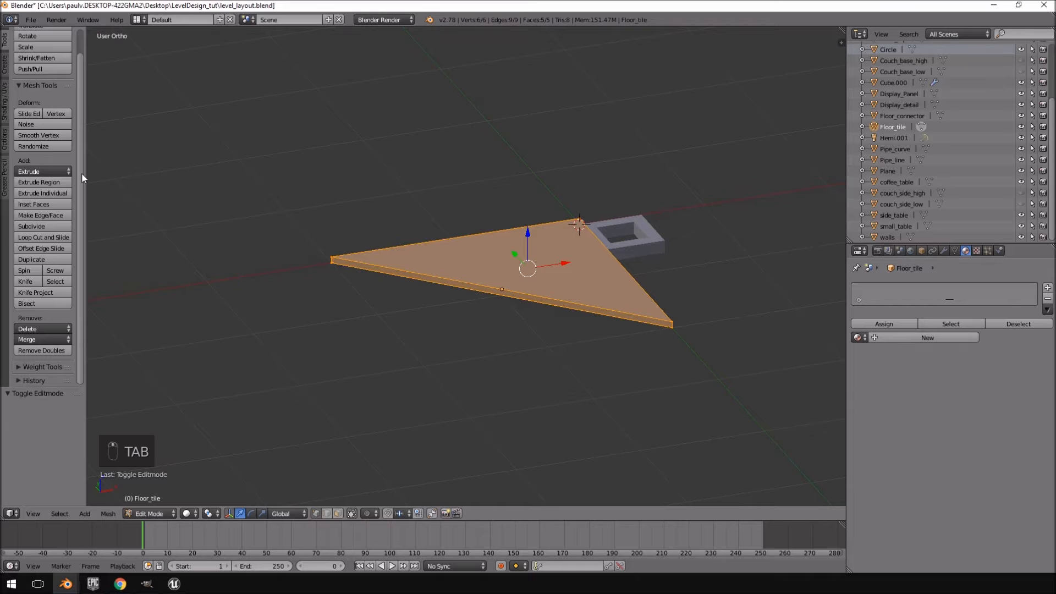
{"action": "left_click_drag", "start_coordinate": [80, 324], "coordinate": [80, 216]}
{"action": "scroll", "coordinate": [315, 272], "scroll_direction": "down", "scroll_amount": 1}
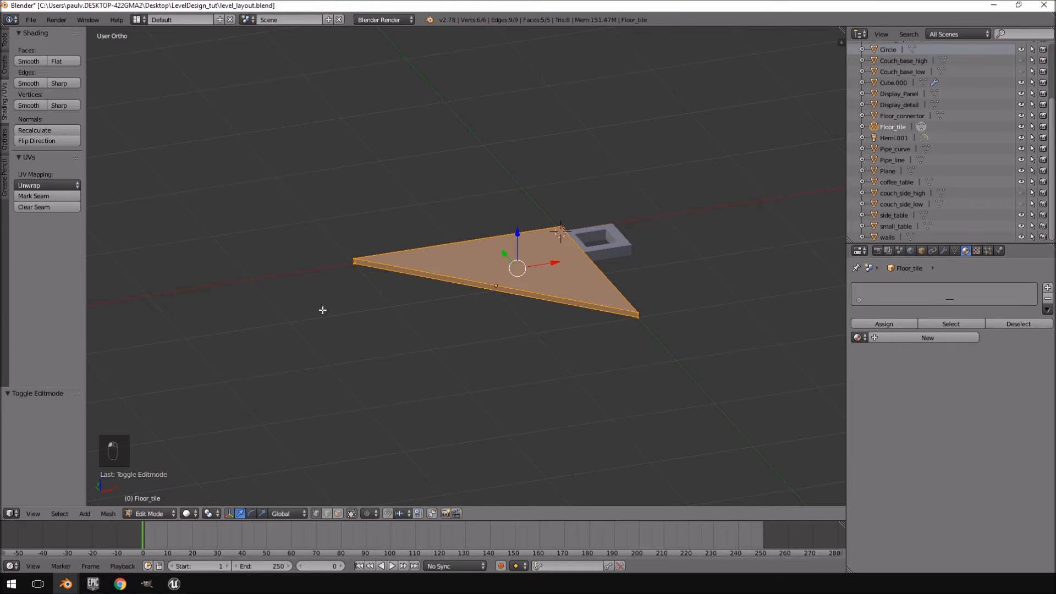
Return to Object Mode and try smooth shading on Floor_tile before setting it back to flat
{"action": "key", "text": "Tab"}
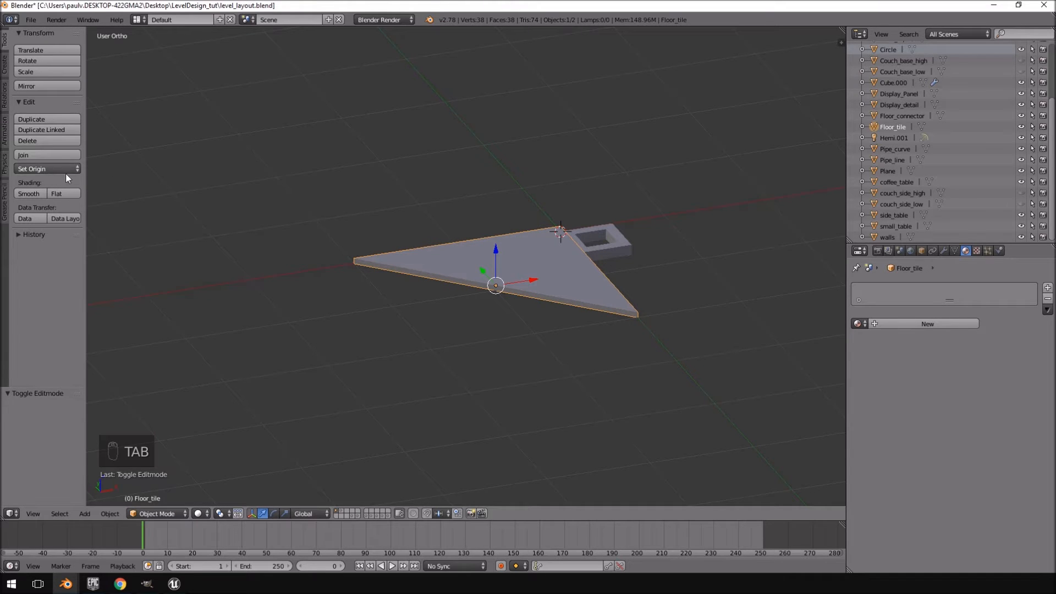
{"action": "left_click", "coordinate": [29, 193]}
{"action": "left_click", "coordinate": [62, 193]}
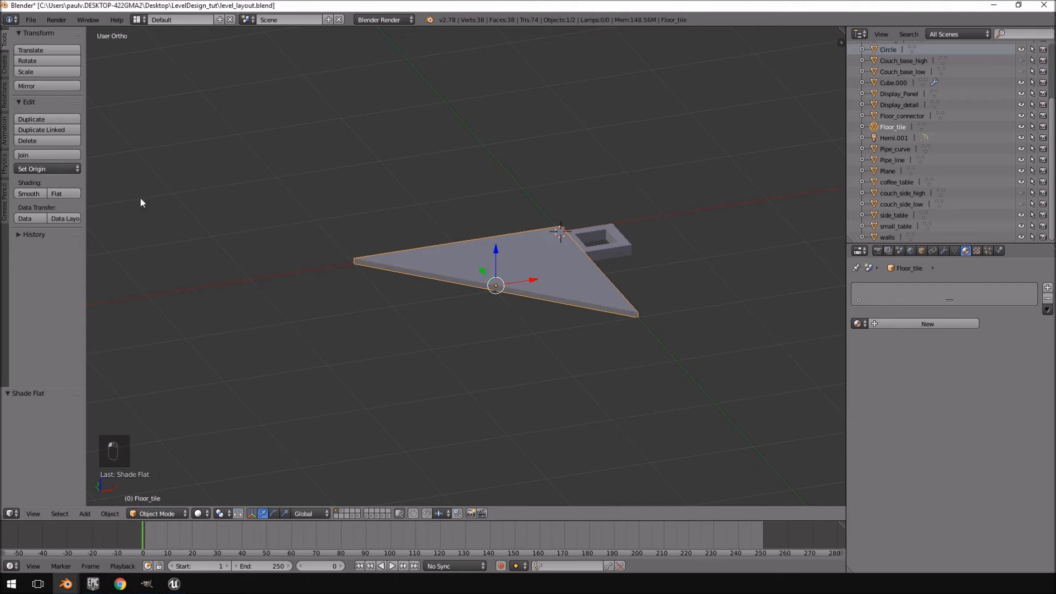
{"action": "right_click", "coordinate": [629, 252]}
Switch back to Unreal Editor, stop the running simulation and build the level
{"action": "key", "text": "alt+Tab"}
{"action": "mouse_move", "coordinate": [517, 300]}
{"action": "right_mouse_down"}
{"action": "mouse_move", "coordinate": [517, 286]}
{"action": "mouse_move", "coordinate": [558, 253]}
{"action": "mouse_move", "coordinate": [537, 251]}
{"action": "mouse_move", "coordinate": [476, 281]}
{"action": "mouse_move", "coordinate": [423, 278]}
{"action": "mouse_move", "coordinate": [399, 248]}
{"action": "mouse_move", "coordinate": [407, 212]}
{"action": "mouse_move", "coordinate": [509, 215]}
{"action": "mouse_move", "coordinate": [542, 233]}
{"action": "mouse_move", "coordinate": [526, 285]}
{"action": "right_mouse_up"}
{"action": "right_click", "coordinate": [559, 268]}
{"action": "left_click", "coordinate": [502, 288]}
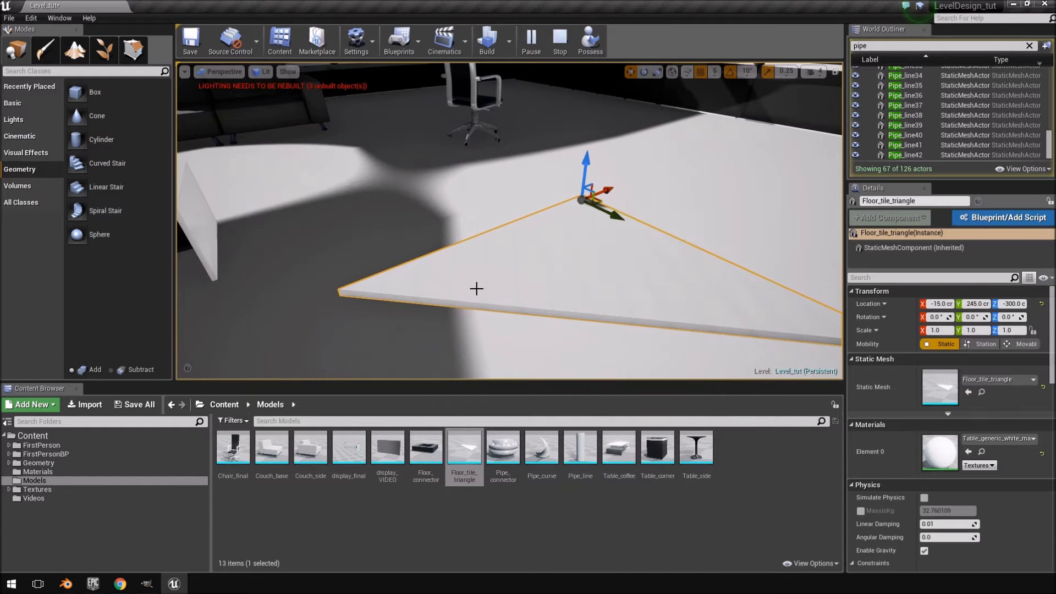
{"action": "left_click", "coordinate": [550, 37]}
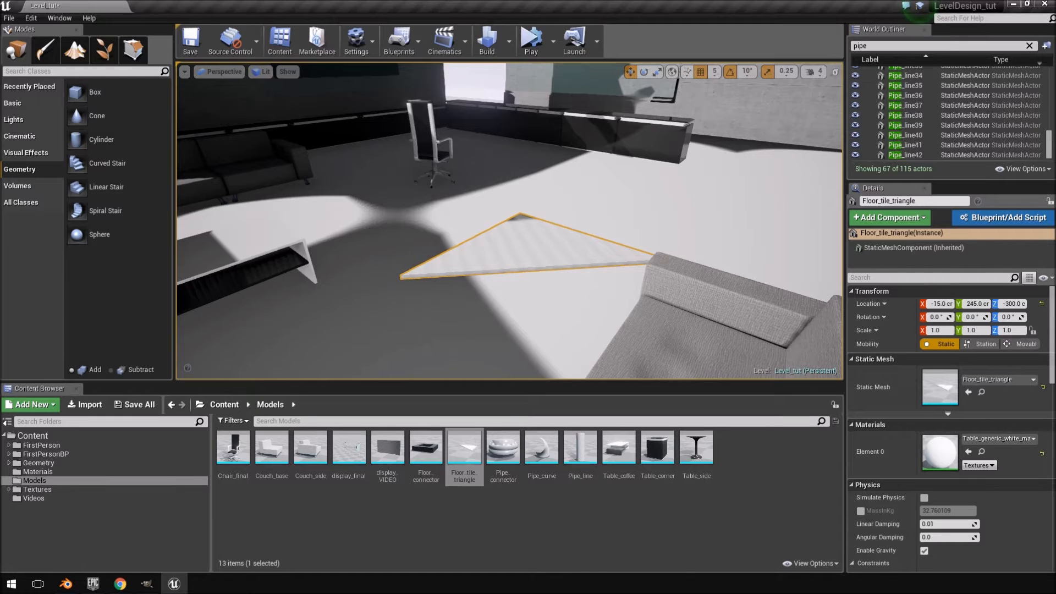
{"action": "left_click", "coordinate": [487, 39]}
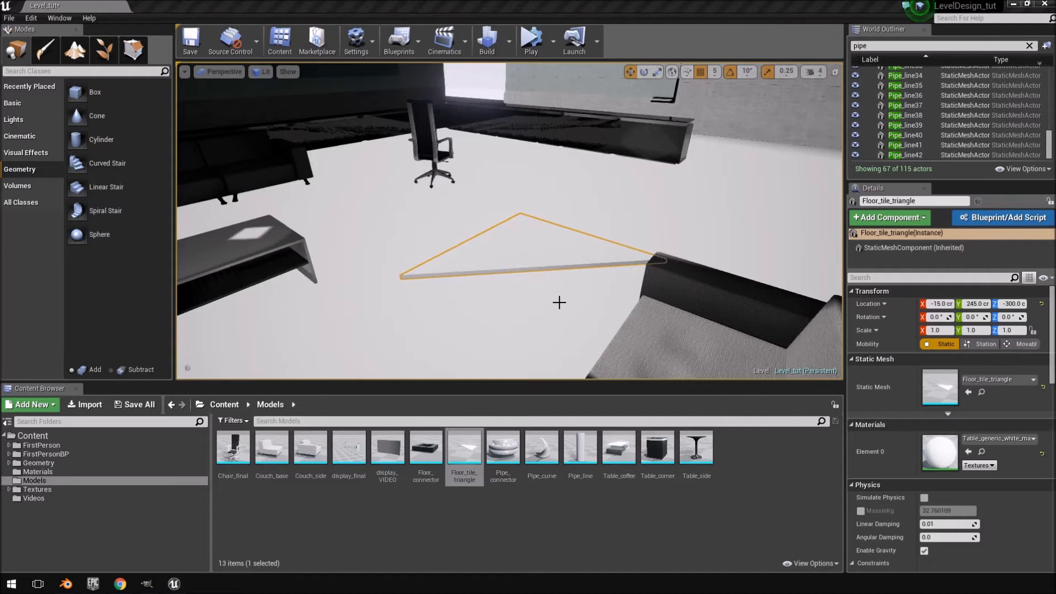
Move the triangular tile across the floor past the couches to about X -815, Y 705
{"action": "key", "text": "w"}
{"action": "right_click_drag", "start_coordinate": [509, 220], "coordinate": [504, 248]}
{"action": "key", "text": "d"}
{"action": "key", "text": "a"}
{"action": "key", "text": "a"}
{"action": "key", "text": "w"}
{"action": "key", "text": "s"}
{"action": "key", "text": "a"}
{"action": "key", "text": "s"}
{"action": "mouse_move", "coordinate": [602, 171]}
{"action": "right_mouse_down"}
{"action": "mouse_move", "coordinate": [572, 193]}
{"action": "mouse_move", "coordinate": [602, 171]}
{"action": "right_mouse_up"}
{"action": "key", "text": "s"}
{"action": "left_click_drag", "start_coordinate": [668, 149], "coordinate": [597, 145]}
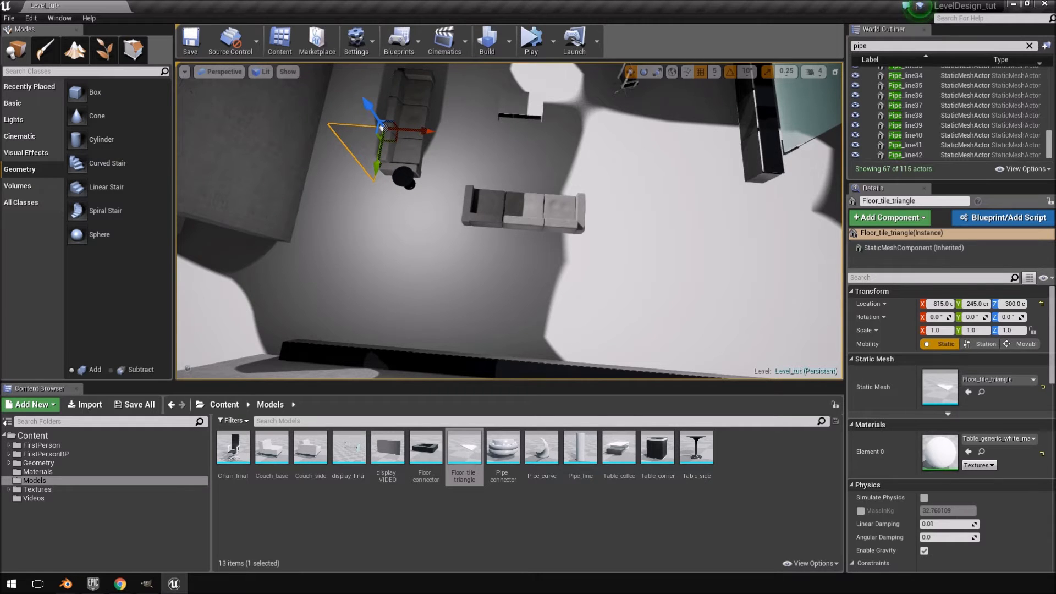
{"action": "mouse_move", "coordinate": [300, 199]}
{"action": "right_mouse_down"}
{"action": "mouse_move", "coordinate": [264, 184]}
{"action": "mouse_move", "coordinate": [300, 198]}
{"action": "right_mouse_up"}
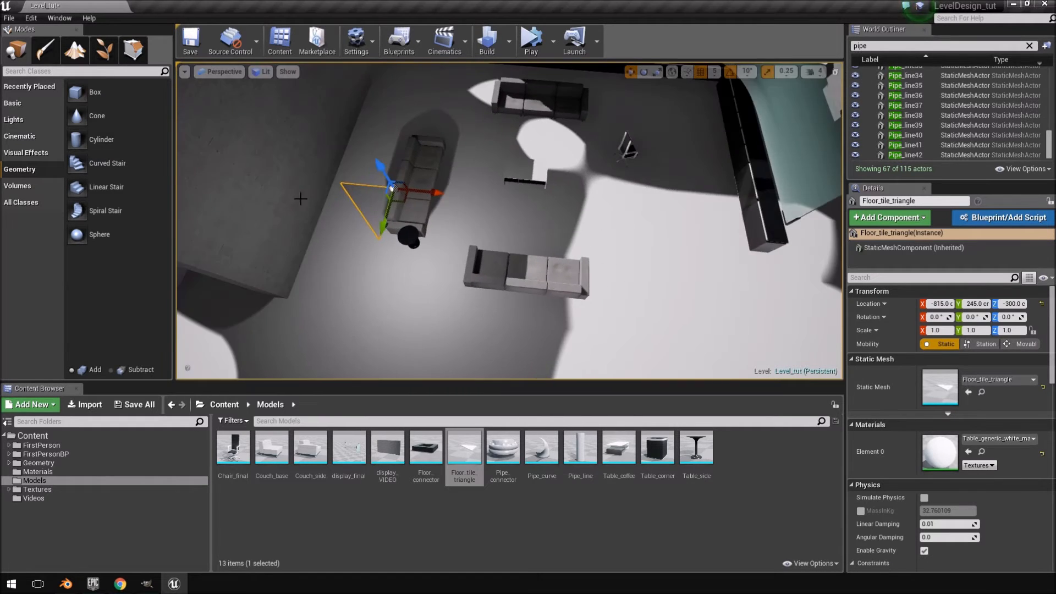
{"action": "left_click_drag", "start_coordinate": [383, 230], "coordinate": [340, 370]}
{"action": "mouse_move", "coordinate": [340, 369]}
{"action": "right_mouse_down"}
{"action": "mouse_move", "coordinate": [305, 377]}
{"action": "mouse_move", "coordinate": [340, 379]}
{"action": "right_mouse_up"}
{"action": "right_click_drag", "start_coordinate": [340, 242], "coordinate": [483, 242]}
{"action": "key", "text": "e"}
{"action": "left_click_drag", "start_coordinate": [524, 228], "coordinate": [511, 150]}
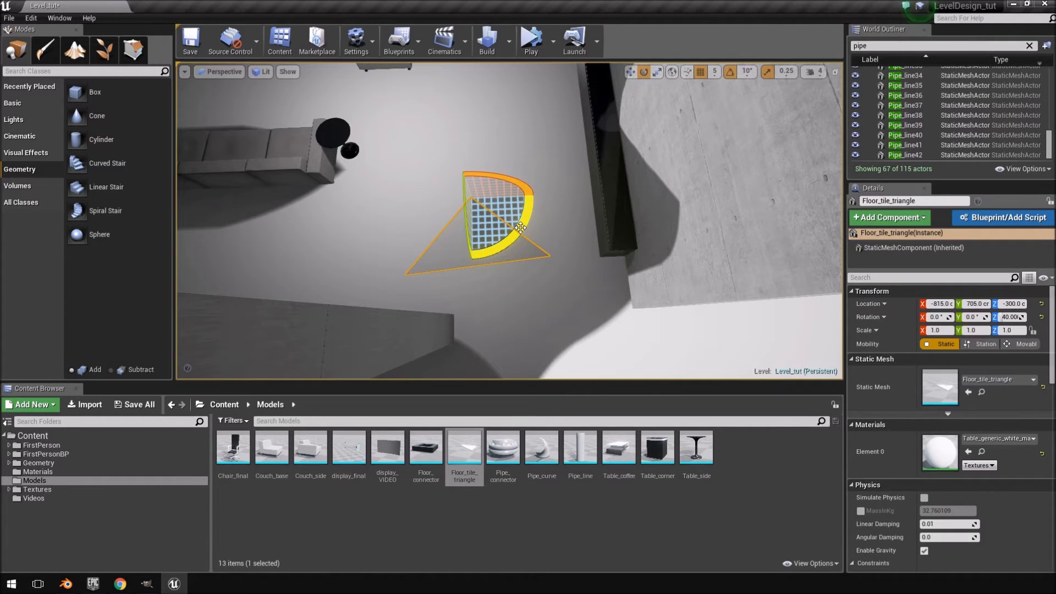
{"action": "key", "text": "ctrl+z"}
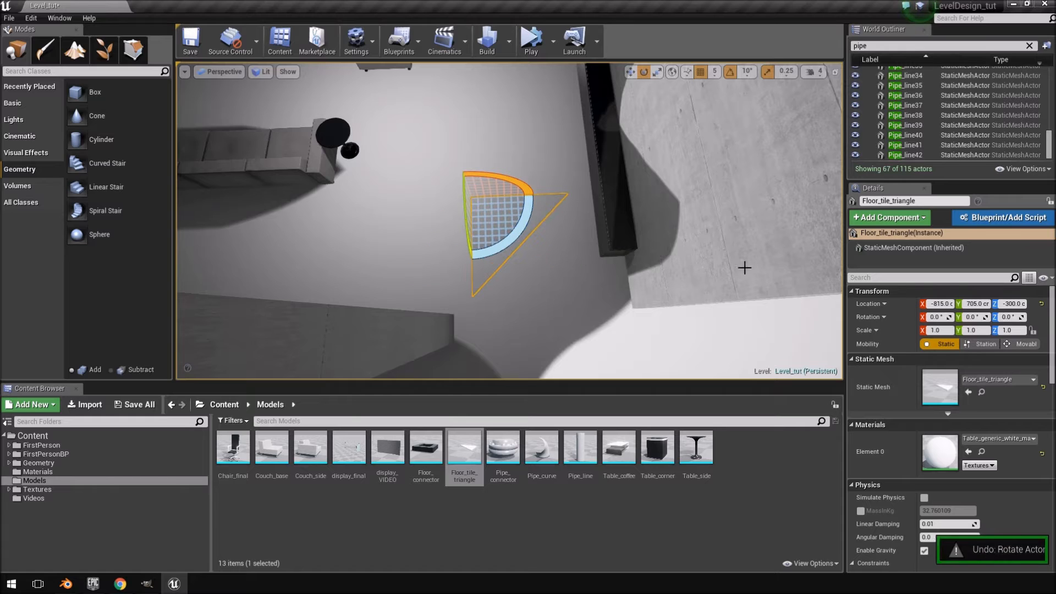
Set the triangular tile's Z rotation to 45°
{"action": "left_click", "coordinate": [1009, 317]}
{"action": "type", "text": "4"}
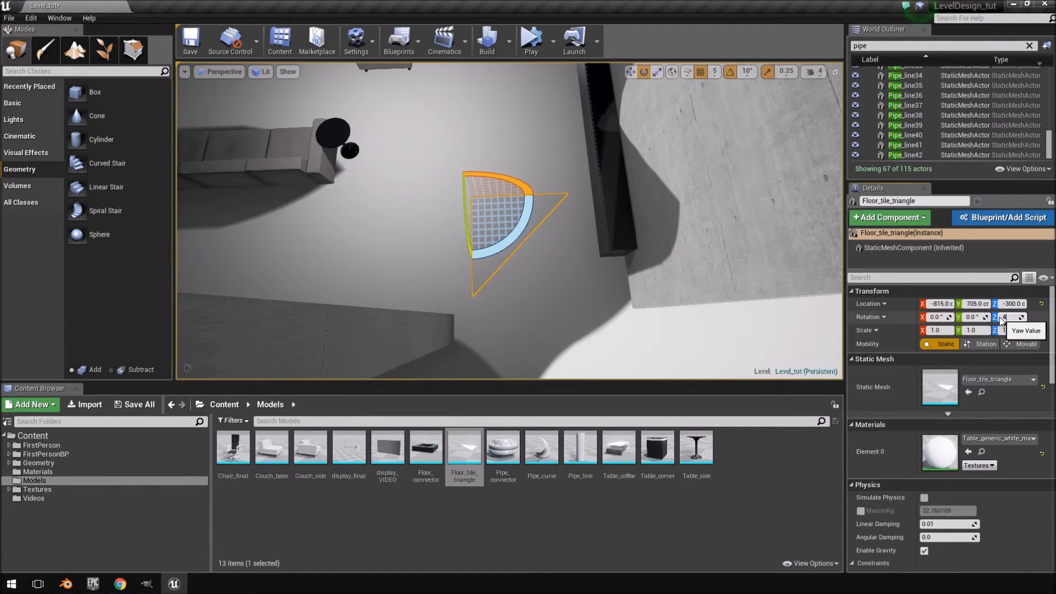
{"action": "type", "text": "5"}
{"action": "key", "text": "Return"}
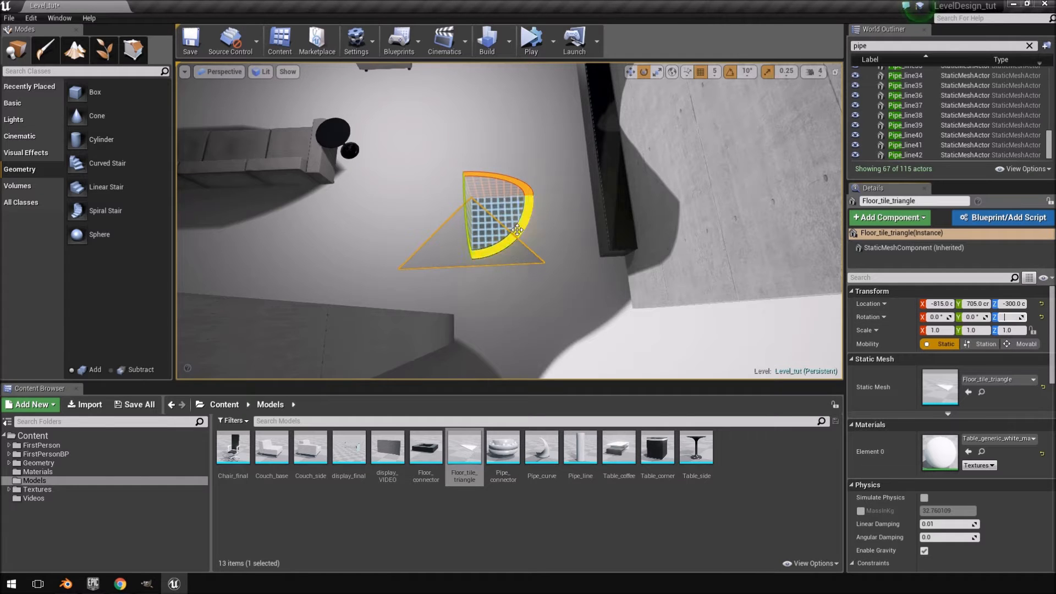
Move the rotated tile towards the wall corner to about X -895, Y 790
{"action": "key", "text": "w"}
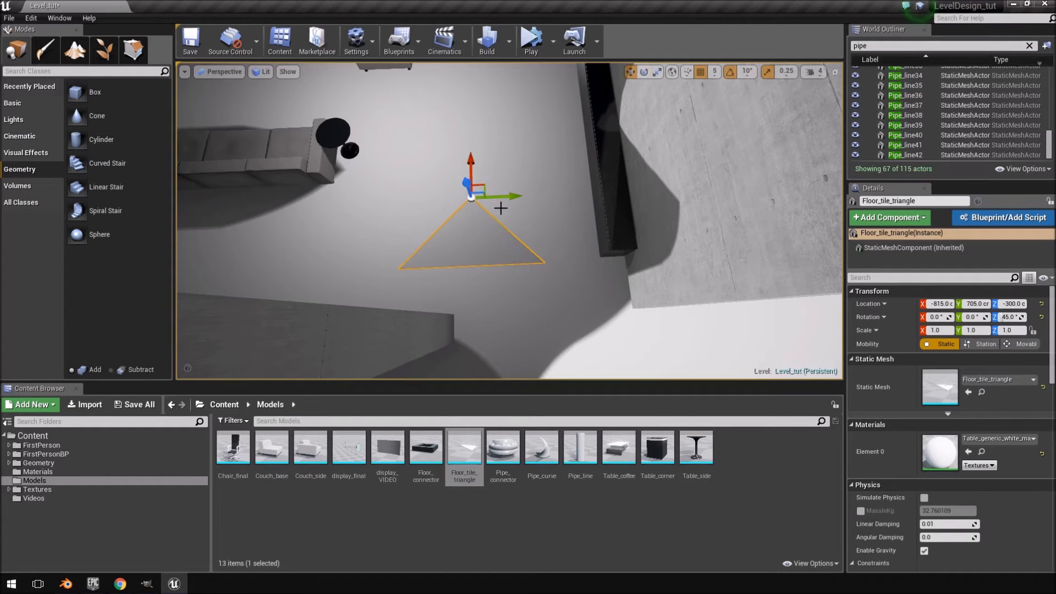
{"action": "left_click_drag", "start_coordinate": [503, 198], "coordinate": [589, 193]}
{"action": "left_click_drag", "start_coordinate": [550, 155], "coordinate": [548, 198]}
{"action": "right_click_drag", "start_coordinate": [548, 198], "coordinate": [498, 220]}
{"action": "key", "text": "d"}
{"action": "key", "text": "w"}
{"action": "key", "text": "s"}
{"action": "key", "text": "w"}
{"action": "right_click_drag", "start_coordinate": [663, 190], "coordinate": [635, 192]}
{"action": "left_click_drag", "start_coordinate": [534, 95], "coordinate": [533, 87]}
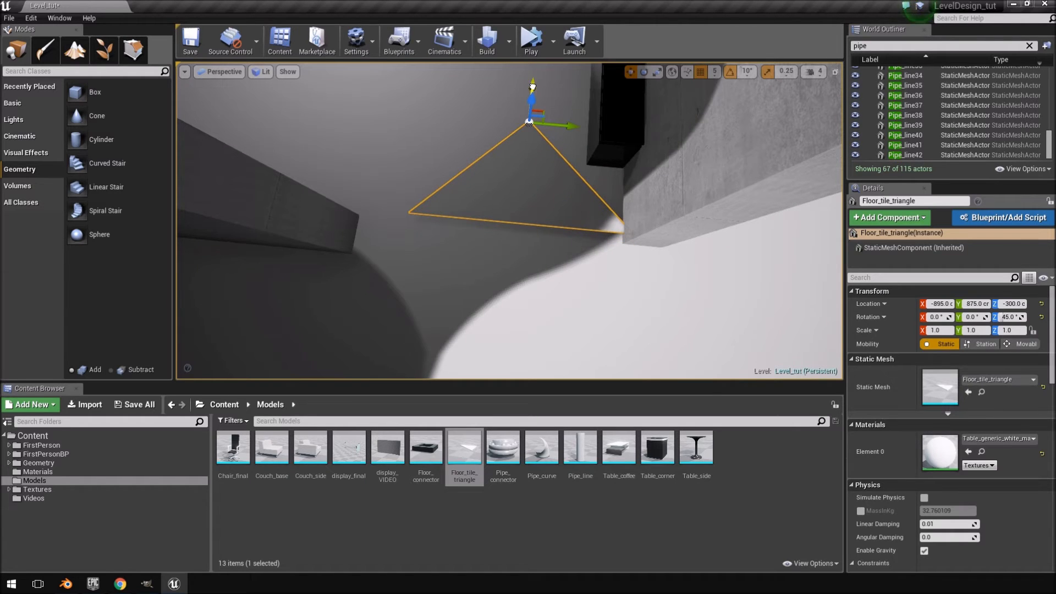
{"action": "left_click_drag", "start_coordinate": [584, 122], "coordinate": [508, 129]}
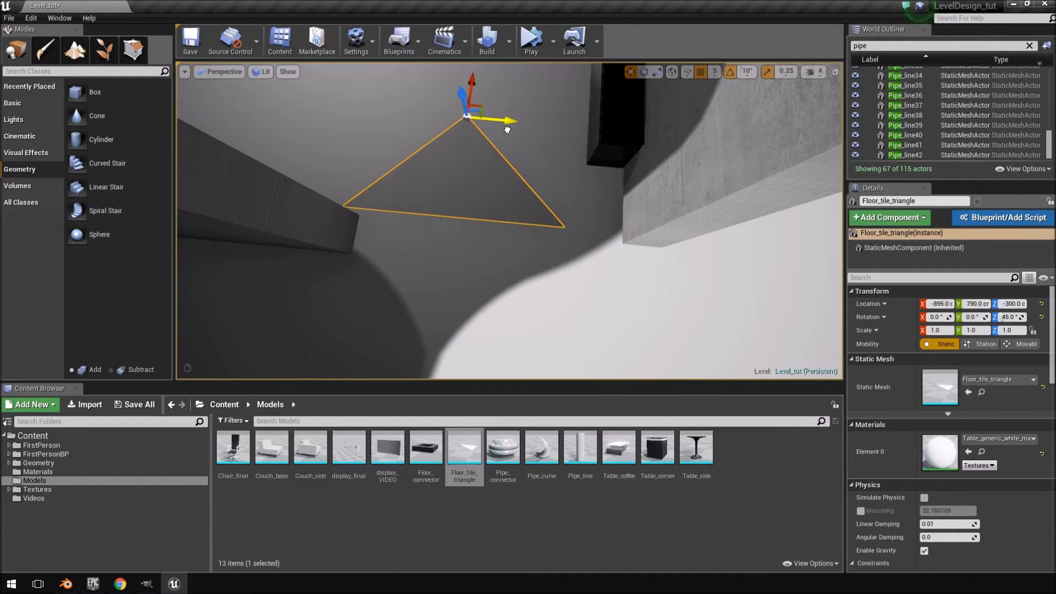
{"action": "left_click", "coordinate": [611, 121]}
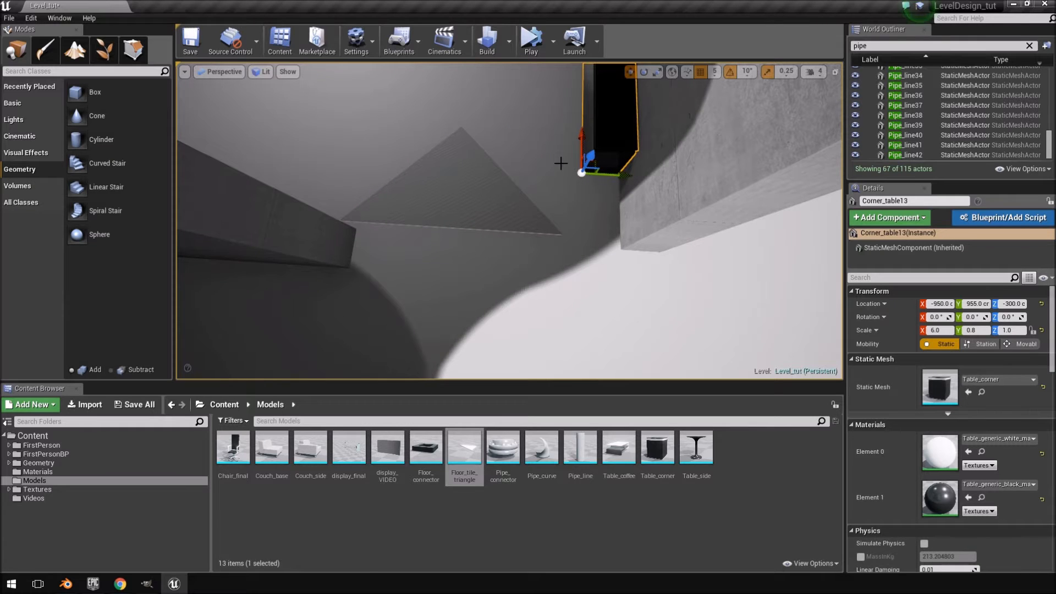
{"action": "right_click_drag", "start_coordinate": [530, 187], "coordinate": [533, 137]}
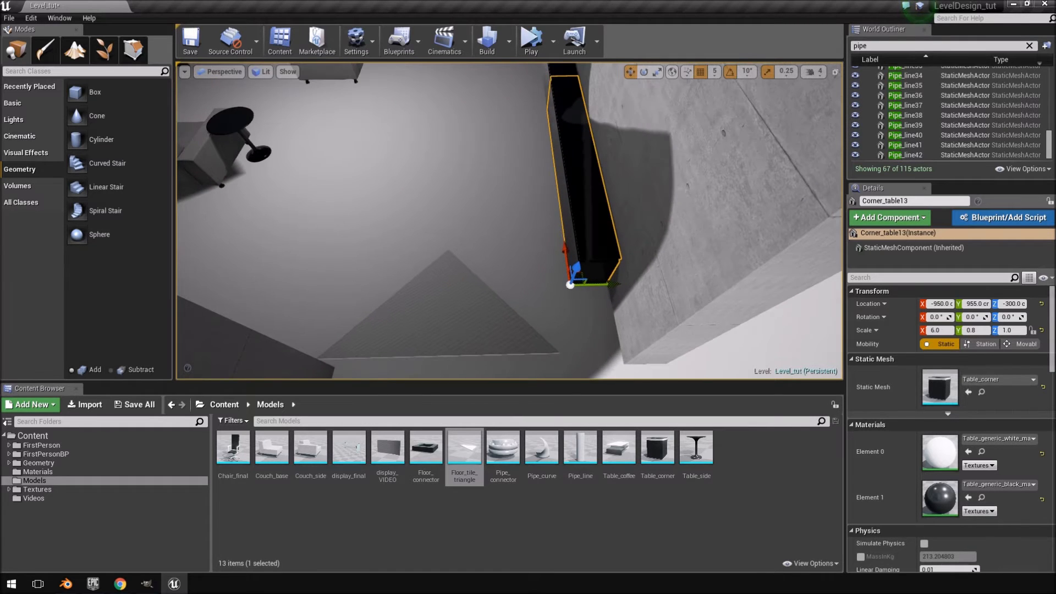
Duplicate the triangular tile twice in a row along the wall, with copies at about Y 500 and Y 205
{"action": "left_click", "coordinate": [422, 323]}
{"action": "right_click_drag", "start_coordinate": [499, 341], "coordinate": [295, 358]}
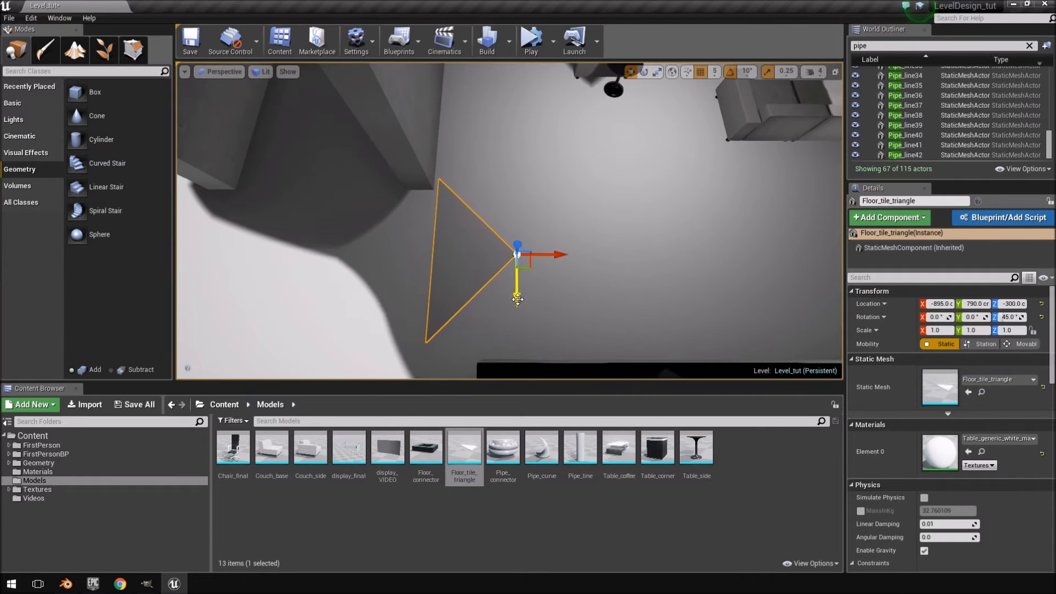
{"action": "left_click_drag", "start_coordinate": [518, 300], "coordinate": [522, 146], "text": "alt"}
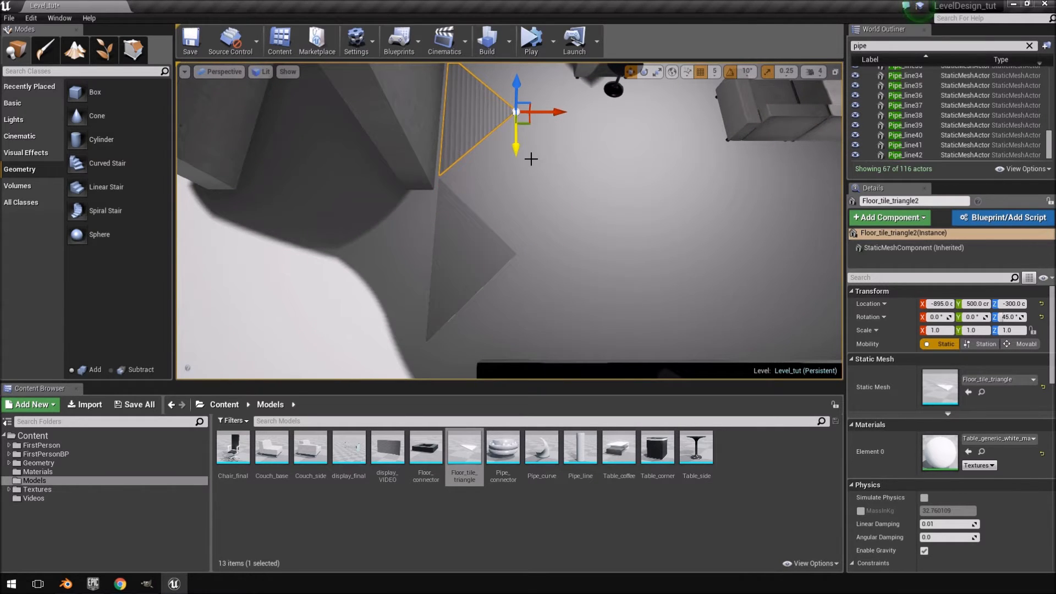
{"action": "right_click_drag", "start_coordinate": [517, 207], "coordinate": [516, 146]}
{"action": "left_click_drag", "start_coordinate": [519, 338], "coordinate": [530, 199], "text": "alt"}
Continue the row along the wall with two more tile duplicates at about Y -90 and Y -385
{"action": "right_click_drag", "start_coordinate": [534, 204], "coordinate": [344, 187]}
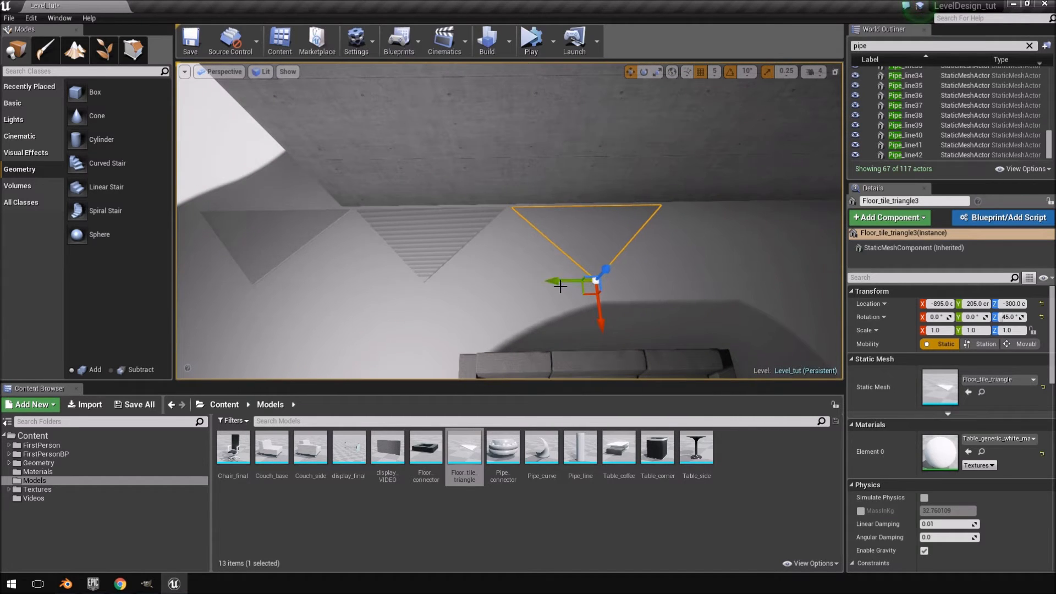
{"action": "left_click_drag", "start_coordinate": [555, 283], "coordinate": [731, 279], "text": "alt"}
{"action": "right_click_drag", "start_coordinate": [642, 306], "coordinate": [666, 292]}
{"action": "key", "text": "d"}
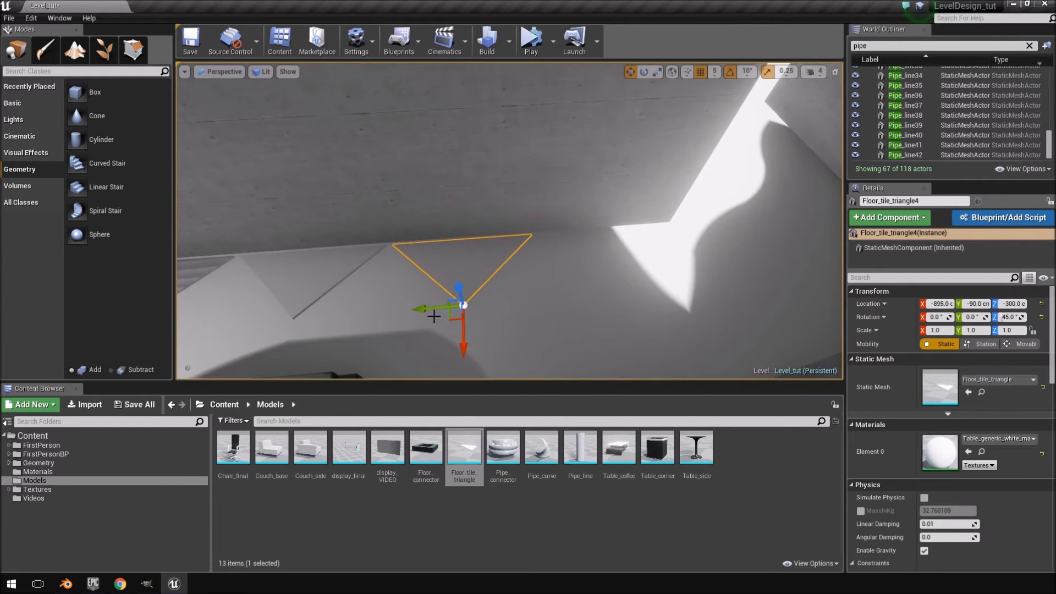
{"action": "left_click_drag", "start_coordinate": [427, 308], "coordinate": [592, 298], "text": "alt"}
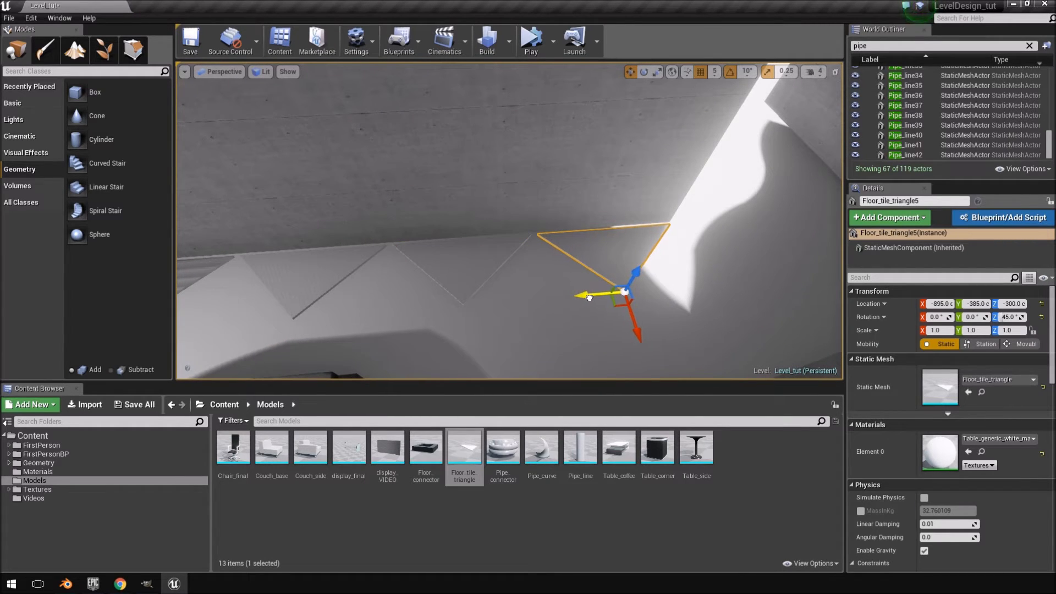
Duplicate the last triangular floor tile along the wall to Y -660
{"action": "key", "text": "d"}
{"action": "right_click_drag", "start_coordinate": [831, 313], "coordinate": [832, 314]}
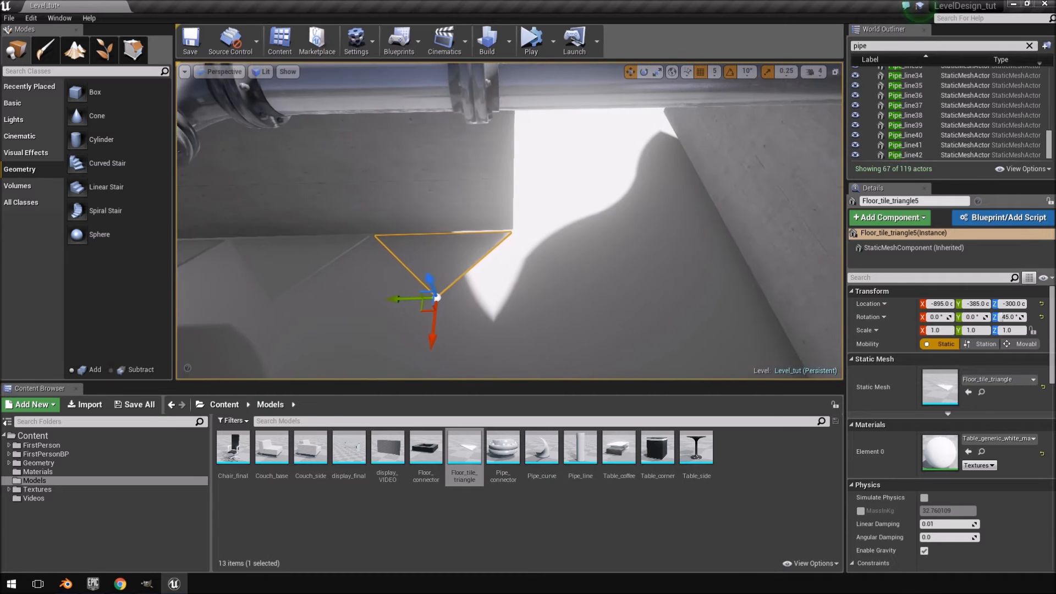
{"action": "left_click_drag", "start_coordinate": [392, 298], "coordinate": [540, 294], "text": "alt"}
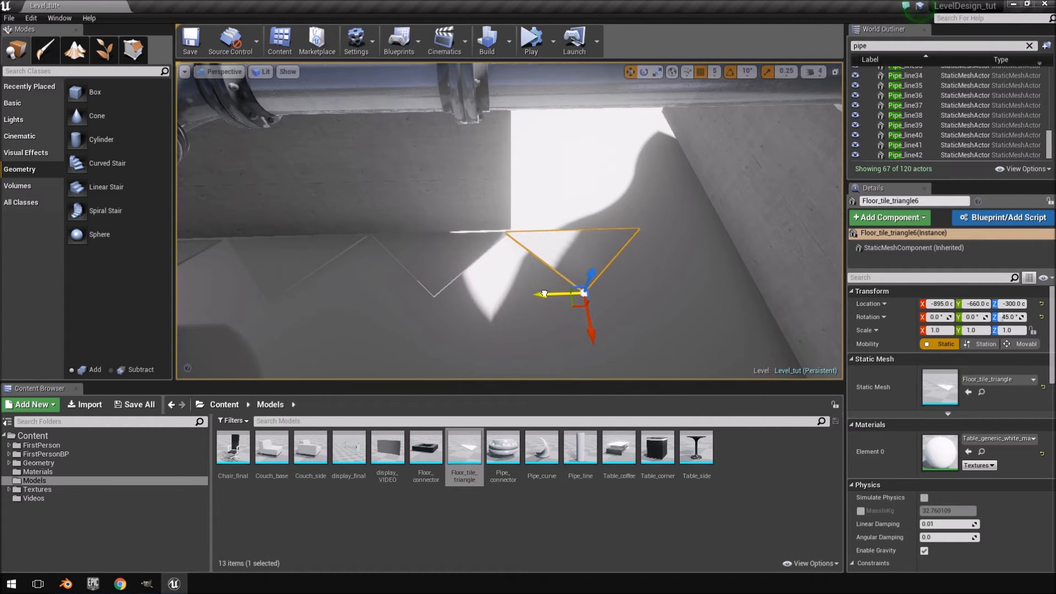
Delete the extra triangular floor tile beyond the sunlit end of the wall-side row
{"action": "left_click", "coordinate": [493, 302]}
{"action": "key", "text": "d"}
{"action": "mouse_move", "coordinate": [493, 302]}
{"action": "right_mouse_down"}
{"action": "mouse_move", "coordinate": [471, 300]}
{"action": "mouse_move", "coordinate": [493, 302]}
{"action": "right_mouse_up"}
{"action": "left_click", "coordinate": [512, 257]}
{"action": "right_click_drag", "start_coordinate": [512, 257], "coordinate": [513, 257]}
{"action": "right_click_drag", "start_coordinate": [550, 209], "coordinate": [550, 210]}
{"action": "key", "text": "Delete"}
Select the five triangular floor tiles along the wall and duplicate them as a second row at X -735
{"action": "left_click", "coordinate": [344, 274]}
{"action": "left_click", "coordinate": [477, 284], "text": "ctrl"}
{"action": "left_click", "coordinate": [702, 290], "text": "ctrl"}
{"action": "right_click_drag", "start_coordinate": [702, 290], "coordinate": [599, 242]}
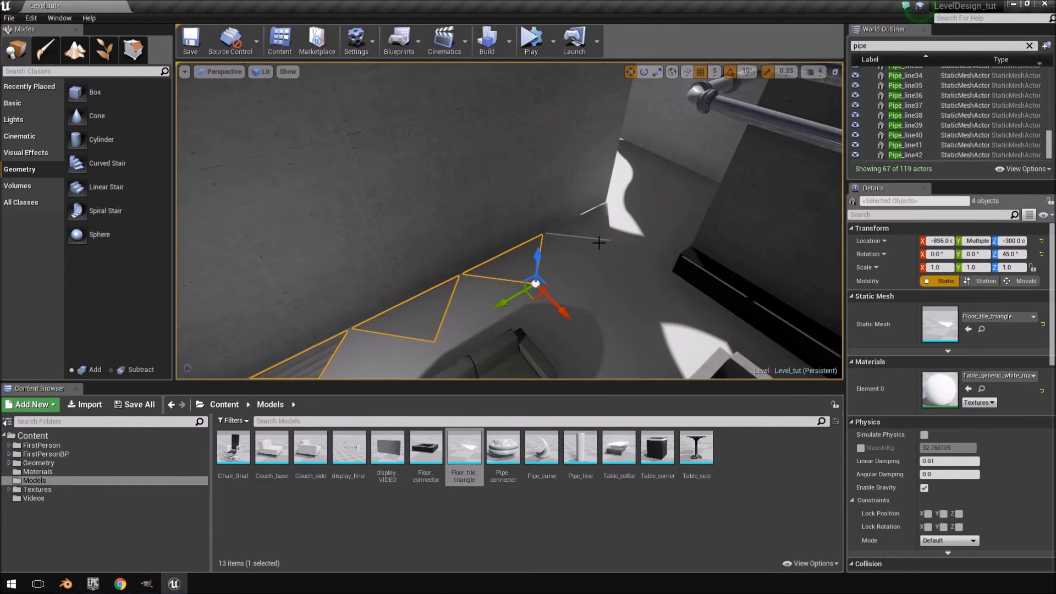
{"action": "right_click_drag", "start_coordinate": [587, 283], "coordinate": [587, 283]}
{"action": "left_click_drag", "start_coordinate": [751, 307], "coordinate": [777, 371], "text": "alt"}
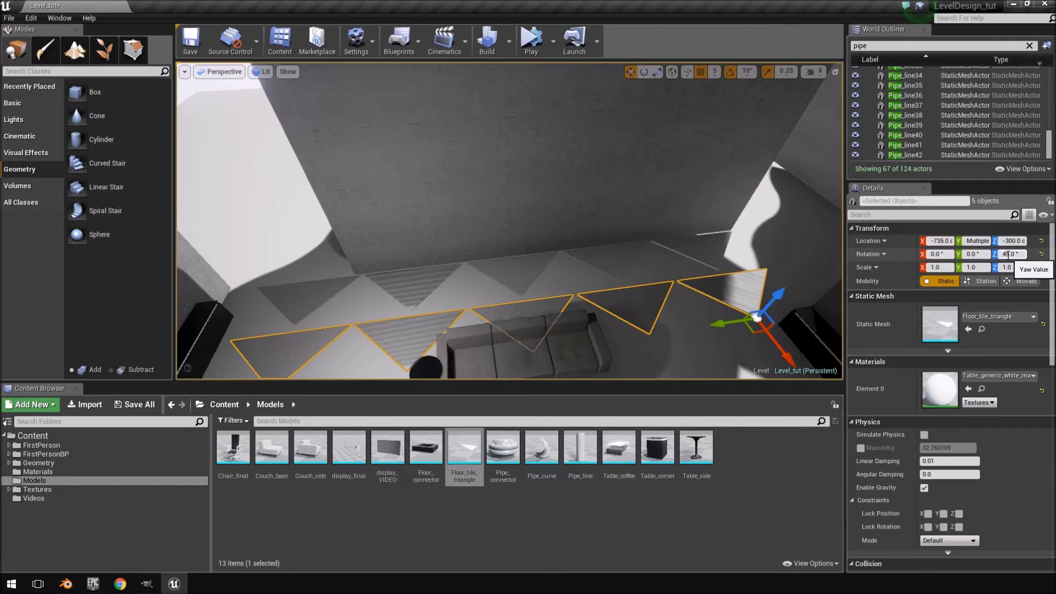
Try yaw rotations of 0° and -45° on the duplicated row of triangular tiles
{"action": "left_click", "coordinate": [1008, 254]}
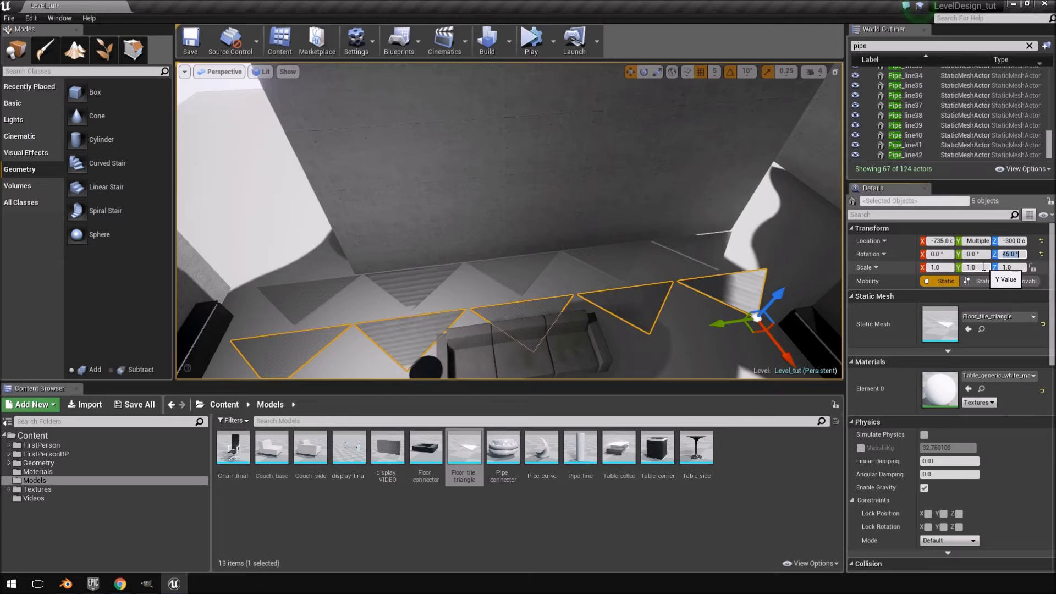
{"action": "type", "text": "0"}
{"action": "key", "text": "Return"}
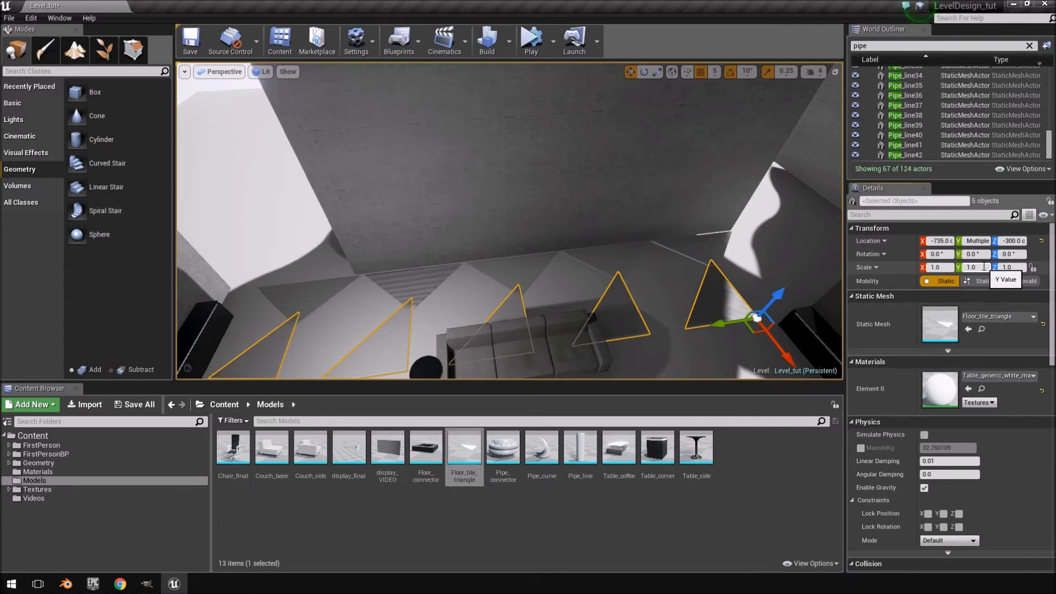
{"action": "left_click", "coordinate": [1009, 254]}
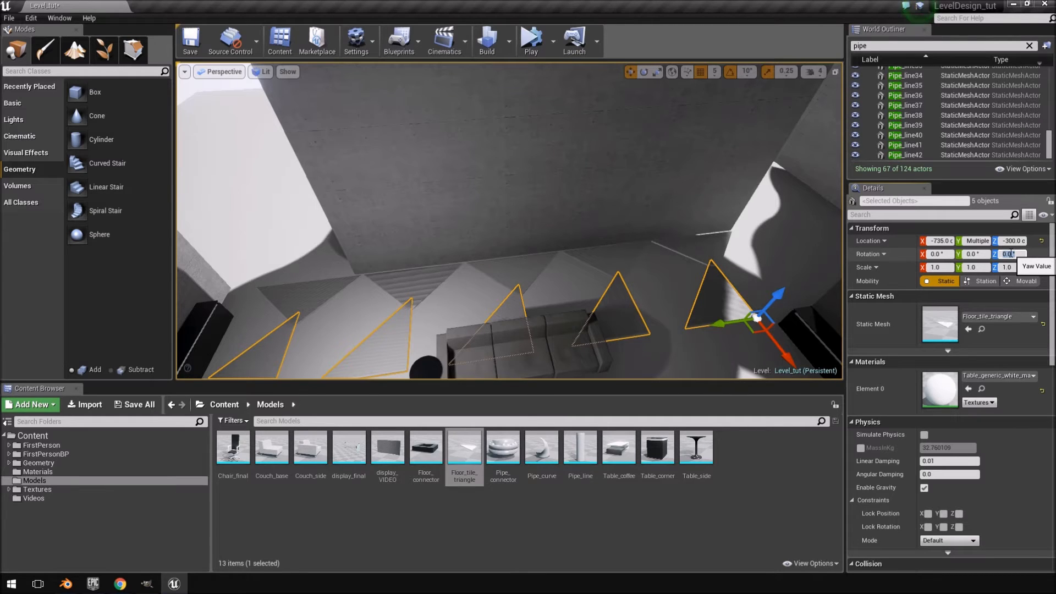
{"action": "type", "text": "-45"}
{"action": "key", "text": "Return"}
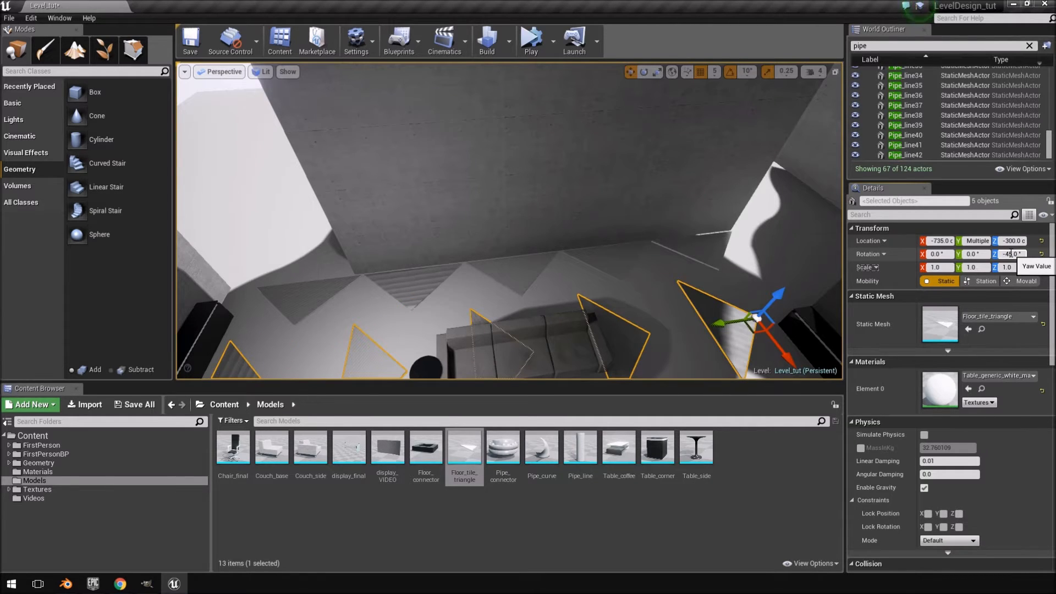
{"action": "right_click_drag", "start_coordinate": [680, 239], "coordinate": [680, 259]}
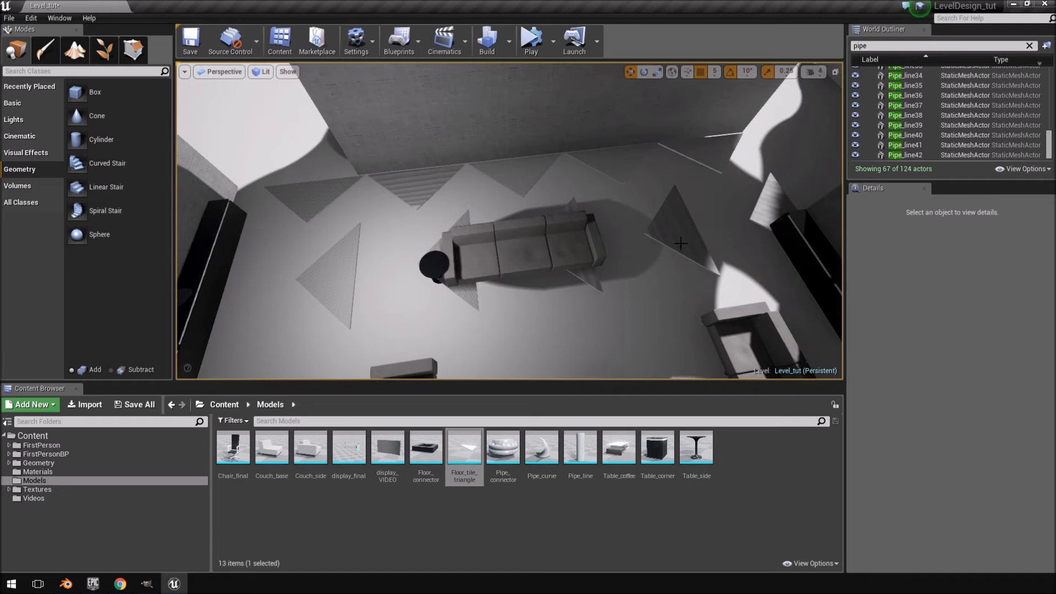
Undo the yaw changes on the duplicated row of triangular tiles
{"action": "left_click", "coordinate": [680, 239]}
{"action": "key", "text": "ctrl+z"}
{"action": "key", "text": "ctrl+z"}
{"action": "key", "text": "ctrl+z"}
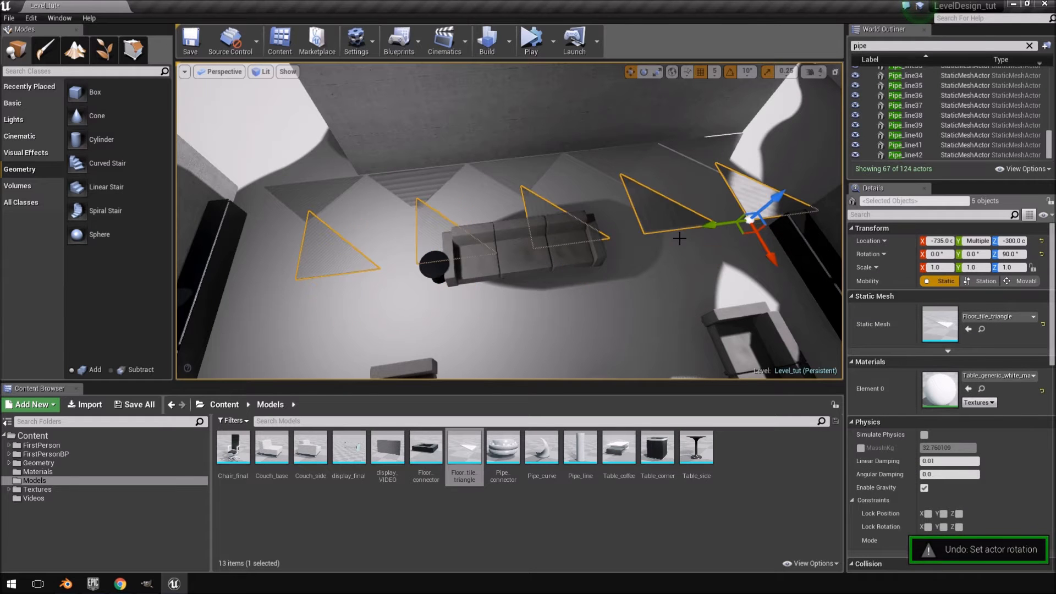
{"action": "key", "text": "ctrl+z"}
{"action": "key", "text": "ctrl+z"}
{"action": "key", "text": "ctrl+z"}
Rotate the duplicated tile row to a yaw of -135° and move it toward the wall row to X -885
{"action": "right_click_drag", "start_coordinate": [555, 312], "coordinate": [748, 308]}
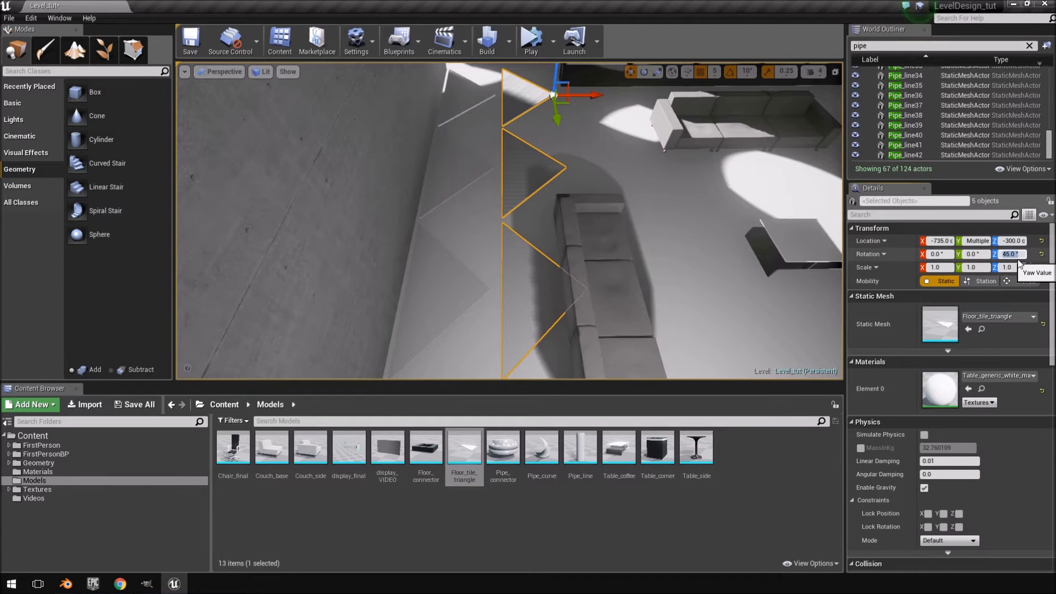
{"action": "key", "text": "Return"}
{"action": "right_click_drag", "start_coordinate": [489, 254], "coordinate": [336, 222]}
{"action": "left_click_drag", "start_coordinate": [756, 345], "coordinate": [751, 274]}
{"action": "right_click_drag", "start_coordinate": [751, 273], "coordinate": [753, 227]}
{"action": "key", "text": "w"}
{"action": "key", "text": "d"}
{"action": "key", "text": "s"}
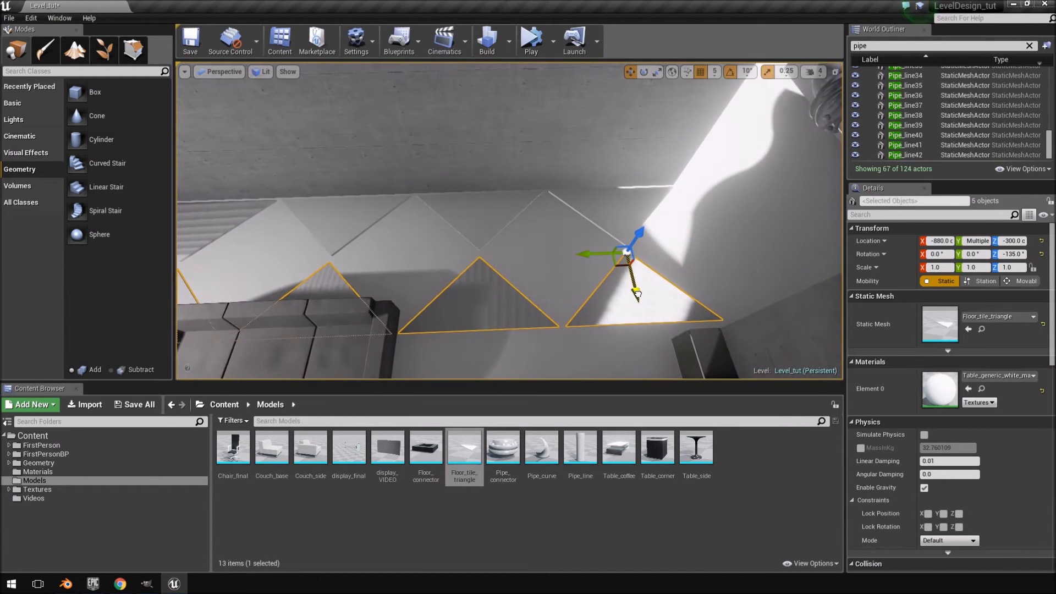
{"action": "left_click_drag", "start_coordinate": [636, 293], "coordinate": [635, 291]}
{"action": "right_click", "coordinate": [634, 291]}
Duplicate the first wall-side triangular tile at Y 790 along the wall to Y 640
{"action": "right_click_drag", "start_coordinate": [401, 279], "coordinate": [335, 267]}
{"action": "left_click", "coordinate": [468, 256]}
{"action": "right_click_drag", "start_coordinate": [470, 255], "coordinate": [508, 230]}
{"action": "key", "text": "w"}
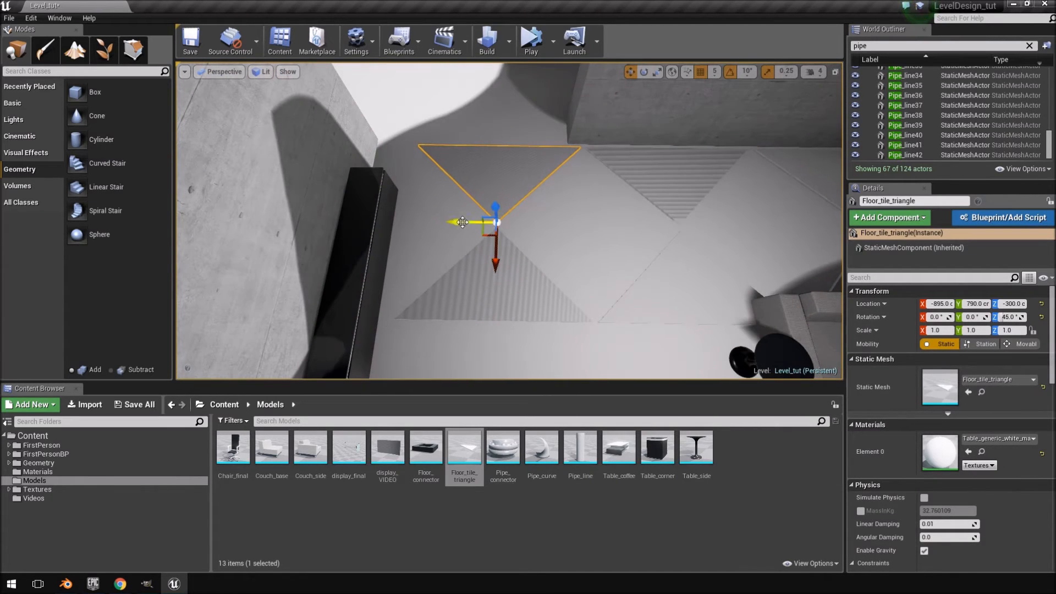
{"action": "left_click_drag", "start_coordinate": [459, 222], "coordinate": [528, 227], "text": "alt"}
{"action": "right_click_drag", "start_coordinate": [529, 226], "coordinate": [553, 192]}
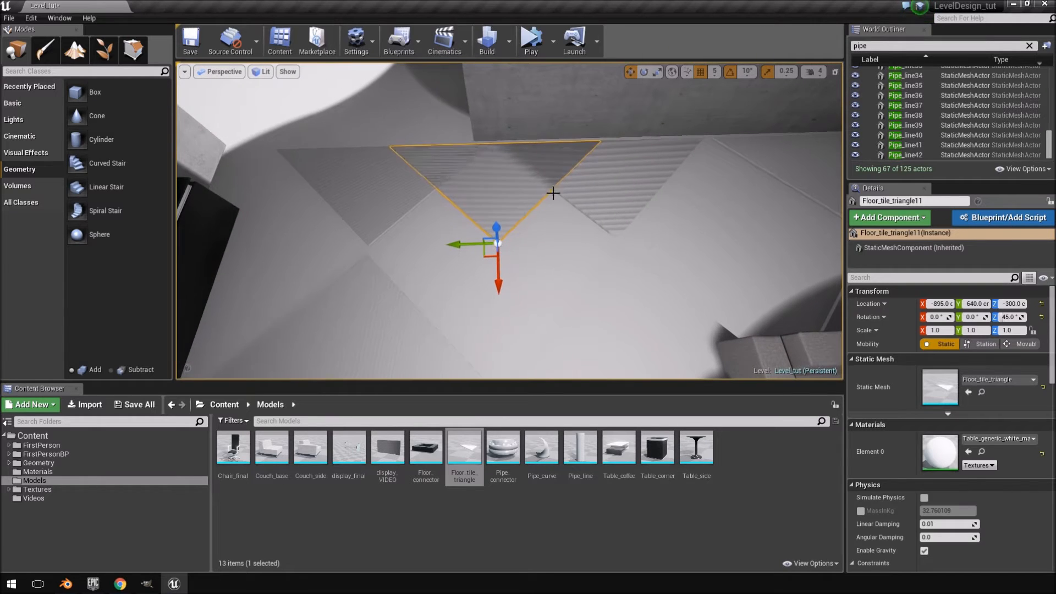
Set the copied tile's yaw to 225° and fit it into the wall-side gap at X -1030, Y 645
{"action": "left_click", "coordinate": [1012, 319]}
{"action": "type", "text": "225"}
{"action": "key", "text": "Return"}
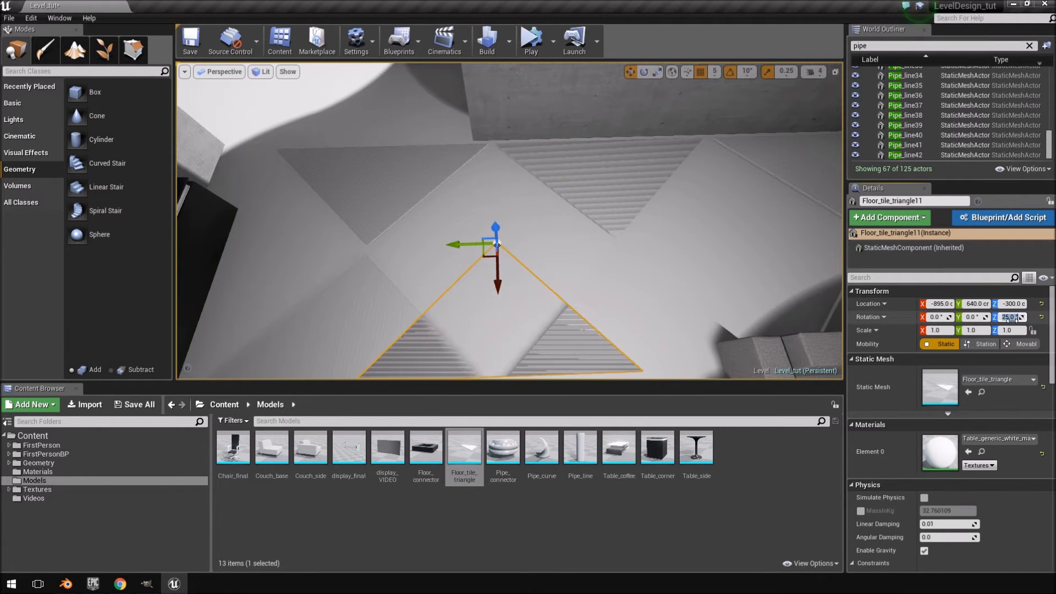
{"action": "left_click_drag", "start_coordinate": [502, 281], "coordinate": [502, 181]}
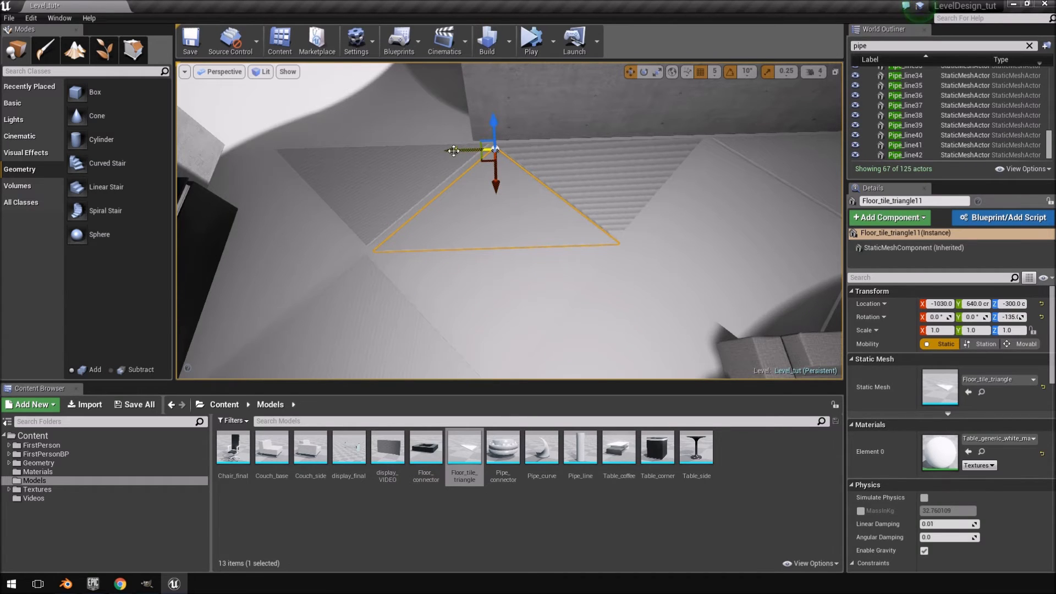
{"action": "right_click_drag", "start_coordinate": [509, 321], "coordinate": [633, 324]}
Hide the large floor cube beneath the triangular tiles
{"action": "left_click", "coordinate": [580, 269]}
{"action": "right_click_drag", "start_coordinate": [580, 269], "coordinate": [738, 319]}
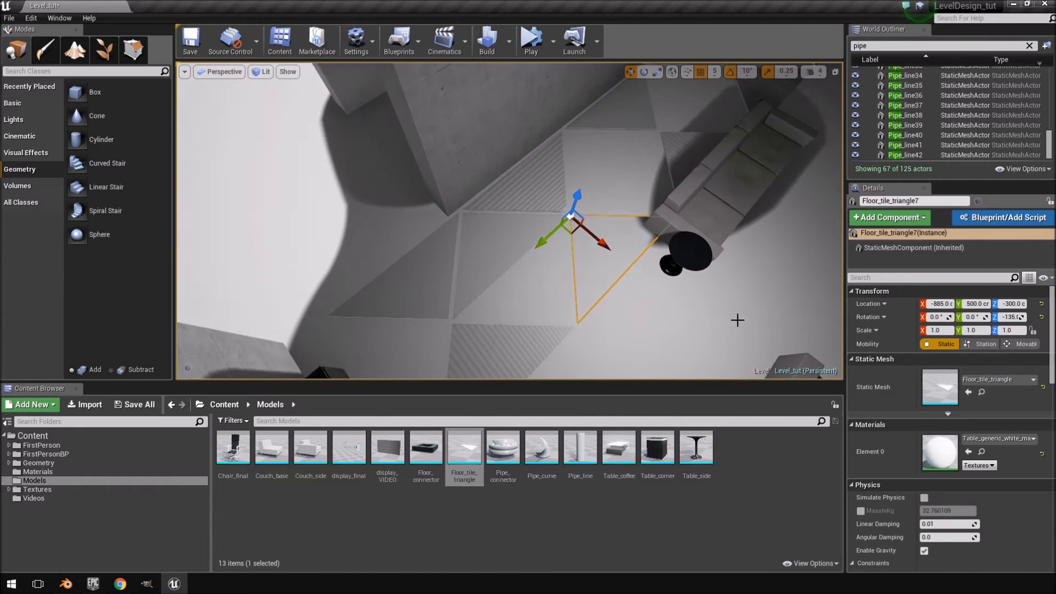
{"action": "left_click", "coordinate": [640, 366]}
{"action": "key", "text": "f"}
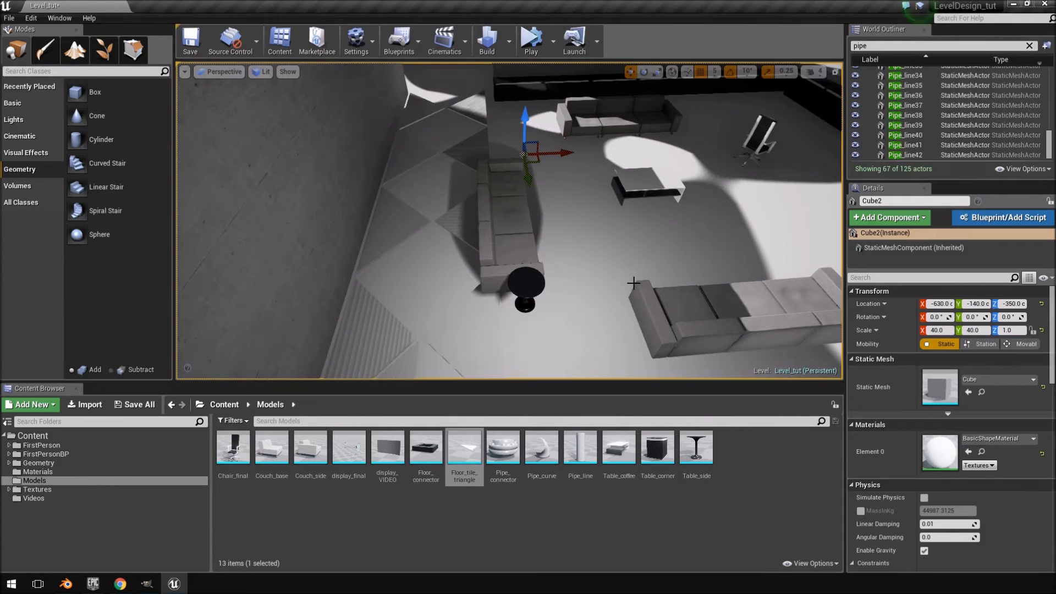
{"action": "key", "text": "h"}
{"action": "right_click_drag", "start_coordinate": [634, 269], "coordinate": [525, 288]}
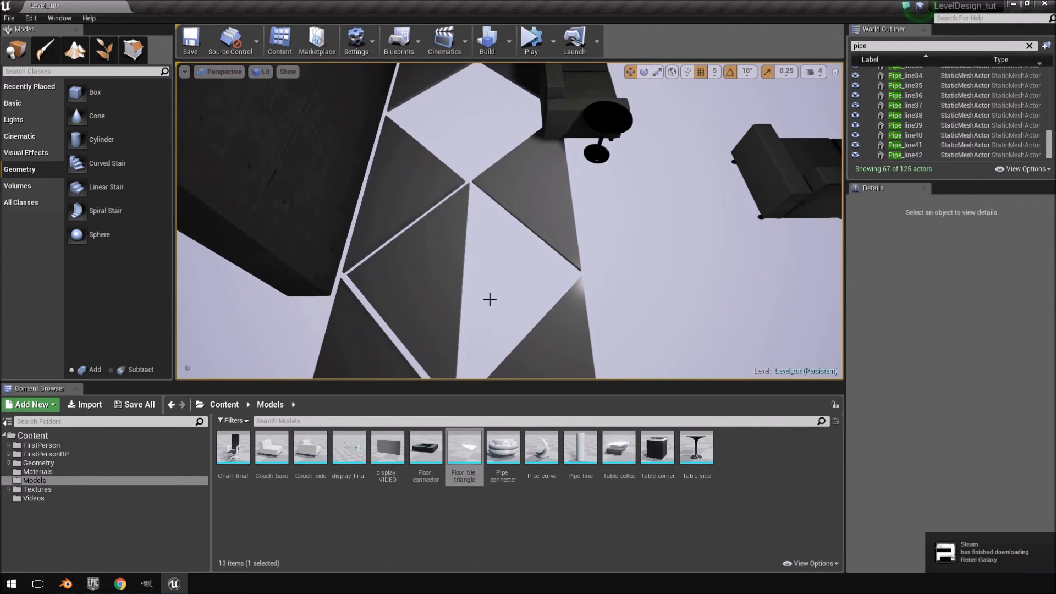
Duplicate the wall-side gap tile across the floor to X -915
{"action": "left_click", "coordinate": [429, 295]}
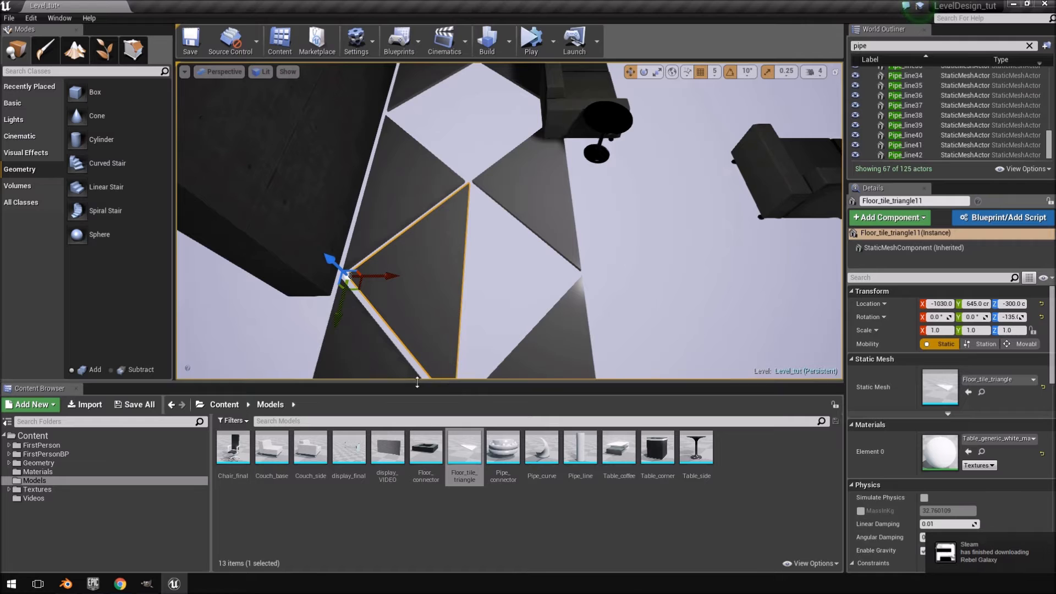
{"action": "left_click", "coordinate": [465, 5]}
{"action": "mouse_move", "coordinate": [428, 280]}
{"action": "right_mouse_down"}
{"action": "mouse_move", "coordinate": [404, 278]}
{"action": "mouse_move", "coordinate": [419, 280]}
{"action": "right_mouse_up"}
{"action": "key", "text": "w"}
{"action": "key", "text": "f"}
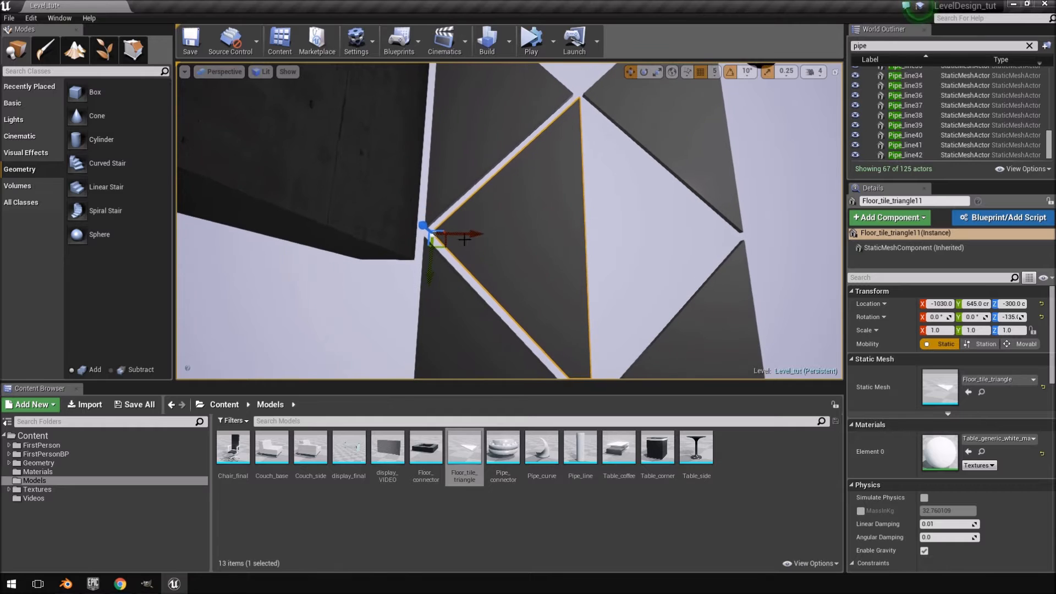
{"action": "left_click_drag", "start_coordinate": [470, 233], "coordinate": [492, 249], "text": "shift"}
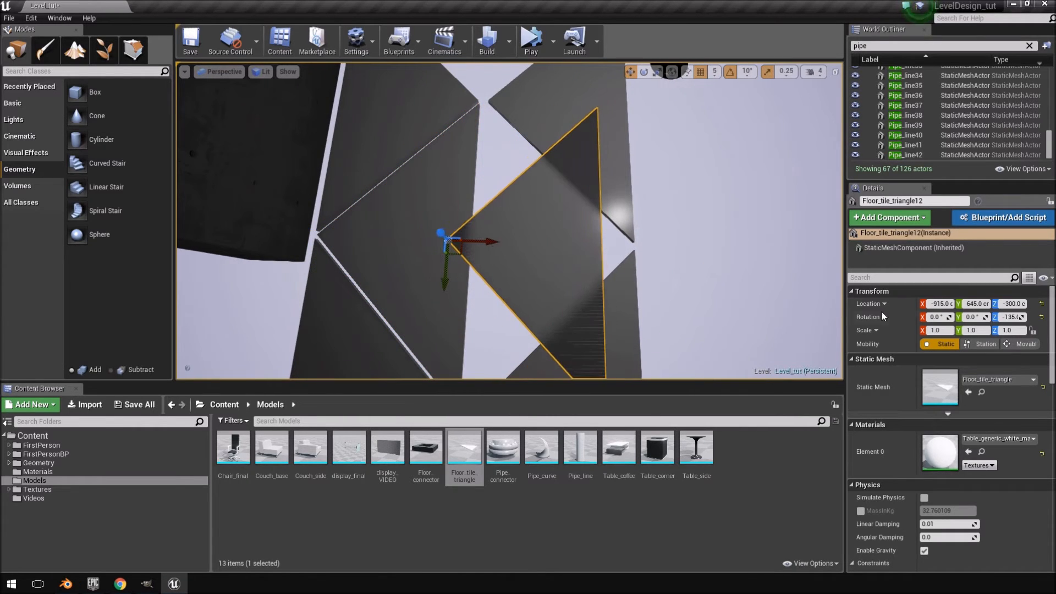
Set the new tile's yaw to 45° and move it into the facing gap at X -745
{"action": "left_click", "coordinate": [1009, 318]}
{"action": "type", "text": "45"}
{"action": "key", "text": "Return"}
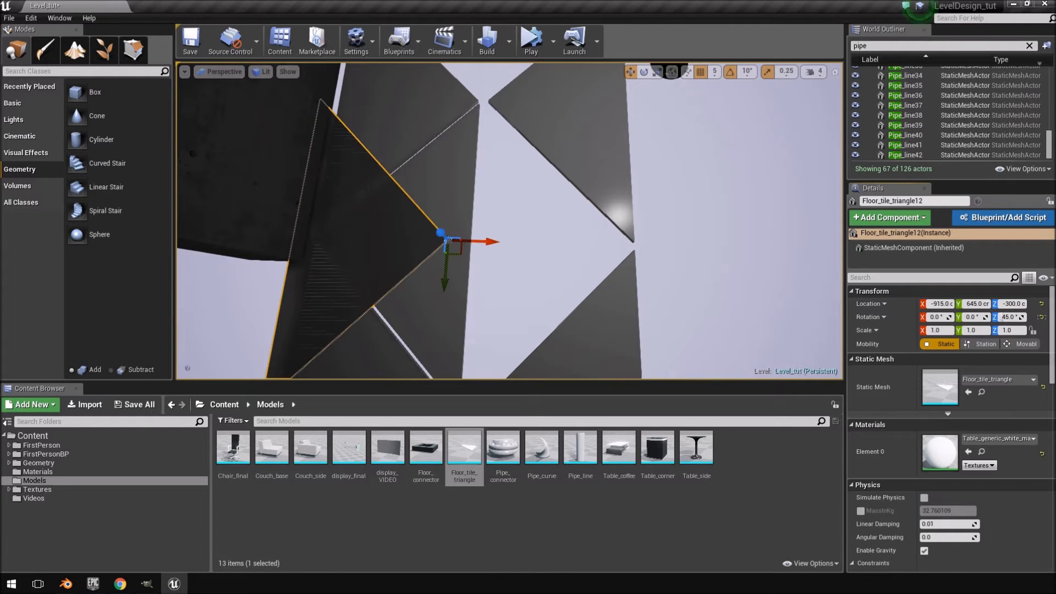
{"action": "left_click_drag", "start_coordinate": [487, 243], "coordinate": [675, 263]}
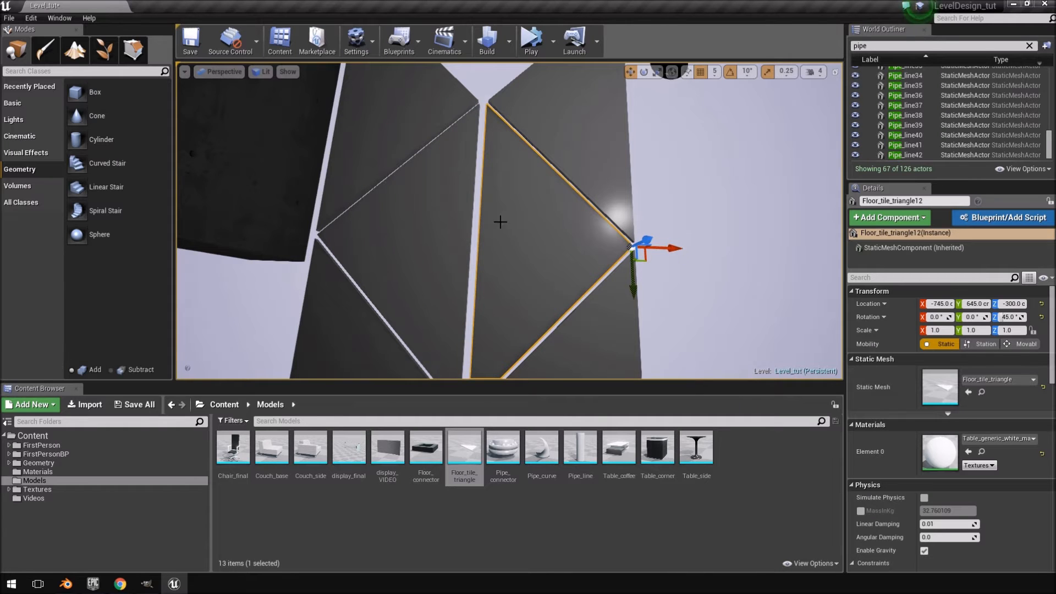
Select the two facing gap tiles at Y 645 and duplicate them into the next gap, aligned at about Y 355
{"action": "left_click", "coordinate": [440, 220]}
{"action": "right_click_drag", "start_coordinate": [440, 221], "coordinate": [418, 220]}
{"action": "right_click_drag", "start_coordinate": [532, 233], "coordinate": [514, 275]}
{"action": "key", "text": "w"}
{"action": "key", "text": "s"}
{"action": "left_click", "coordinate": [540, 240], "text": "ctrl"}
{"action": "left_click", "coordinate": [555, 180]}
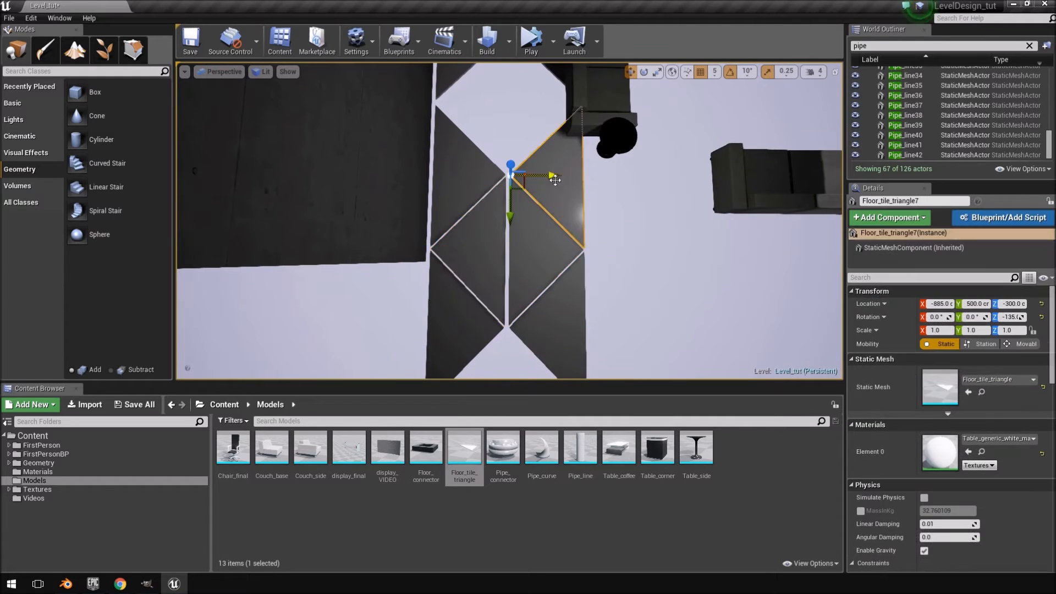
{"action": "left_click", "coordinate": [516, 247]}
{"action": "left_click", "coordinate": [493, 268], "text": "ctrl"}
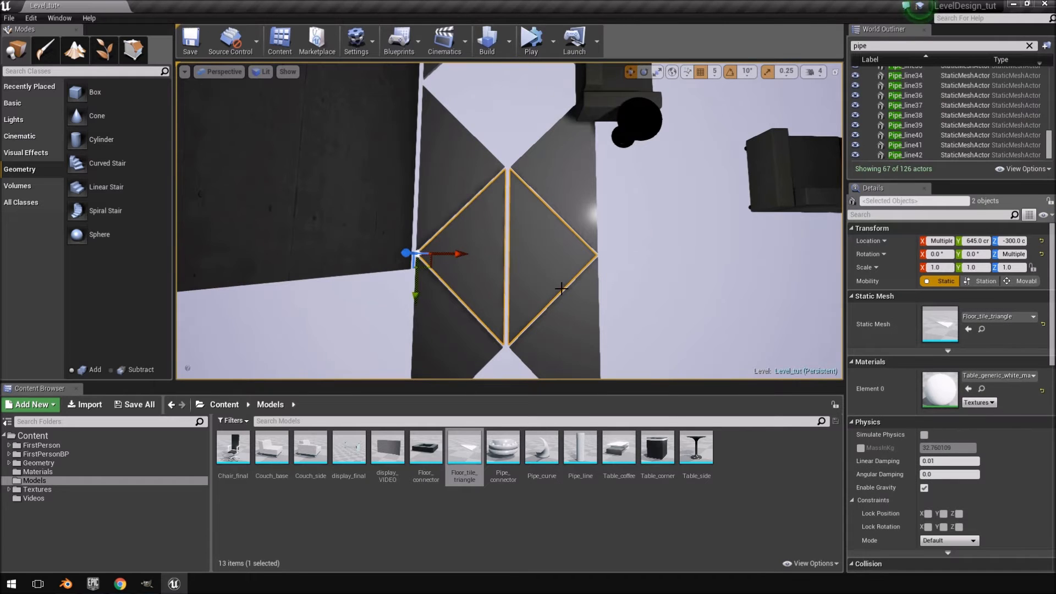
{"action": "left_click_drag", "start_coordinate": [412, 305], "coordinate": [454, 126], "text": "alt"}
{"action": "right_click_drag", "start_coordinate": [457, 124], "coordinate": [457, 110]}
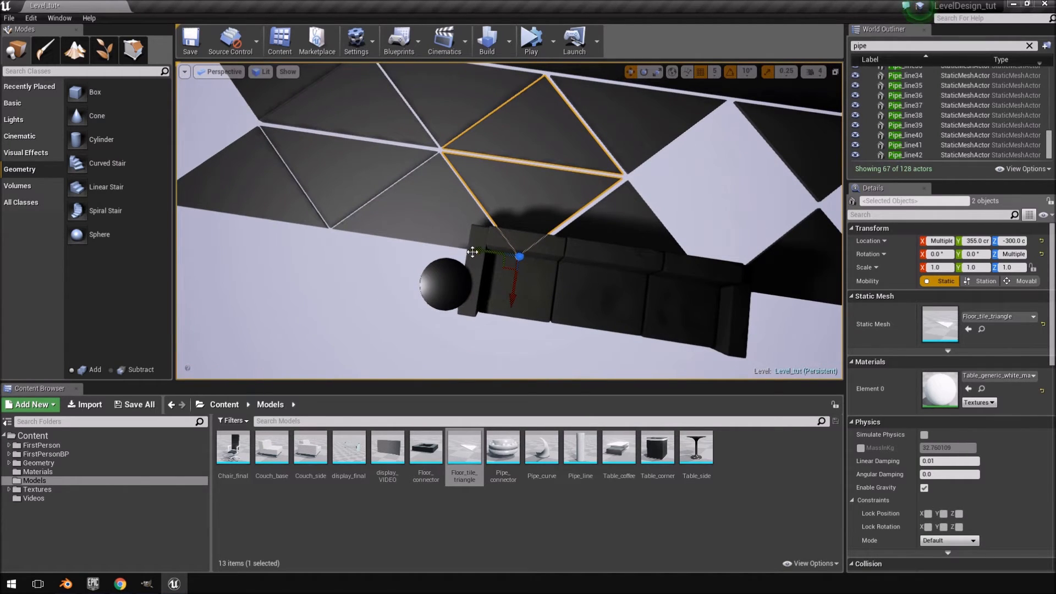
{"action": "left_click_drag", "start_coordinate": [476, 251], "coordinate": [481, 252]}
{"action": "right_click_drag", "start_coordinate": [481, 252], "coordinate": [487, 252]}
Duplicate the pair of gap tiles into the following gap behind the couch, at Y 60
{"action": "left_click_drag", "start_coordinate": [306, 276], "coordinate": [502, 281], "text": "alt"}
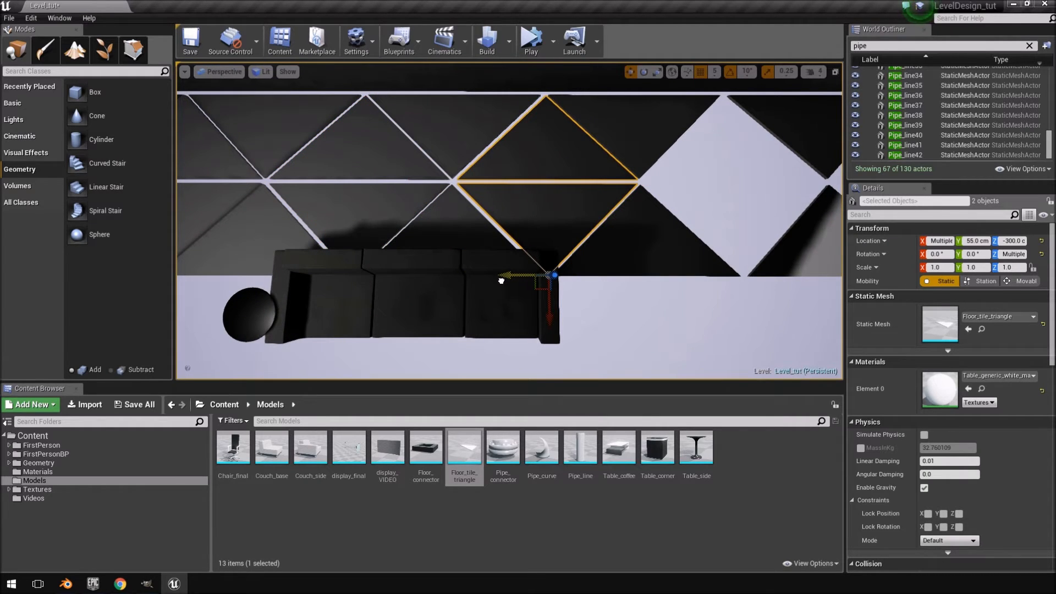
{"action": "right_click_drag", "start_coordinate": [501, 282], "coordinate": [502, 282]}
{"action": "right_click_drag", "start_coordinate": [471, 341], "coordinate": [471, 342]}
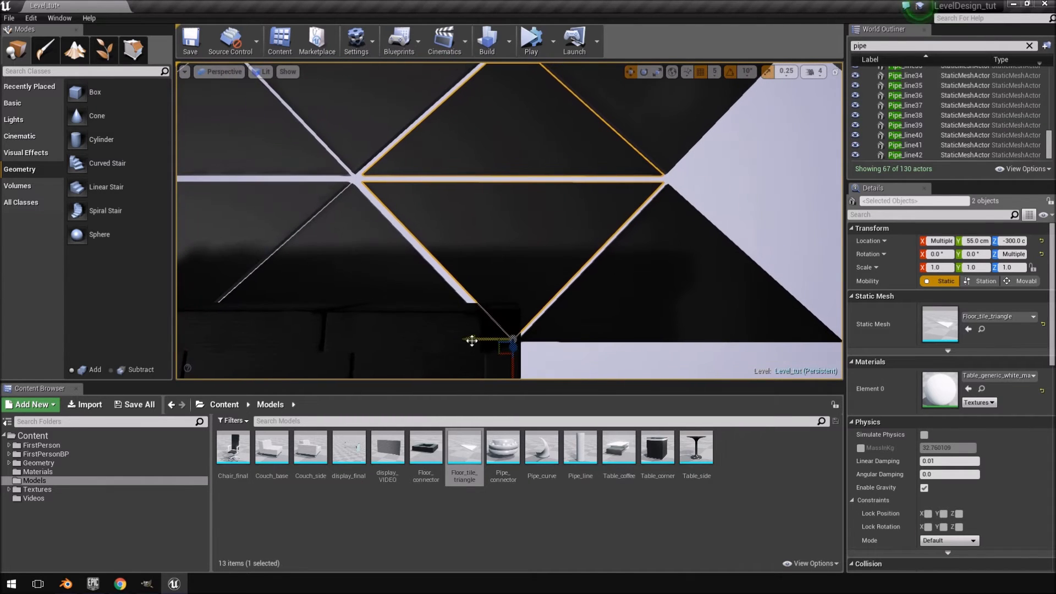
{"action": "left_click_drag", "start_coordinate": [470, 340], "coordinate": [467, 340]}
{"action": "right_click_drag", "start_coordinate": [467, 340], "coordinate": [467, 340]}
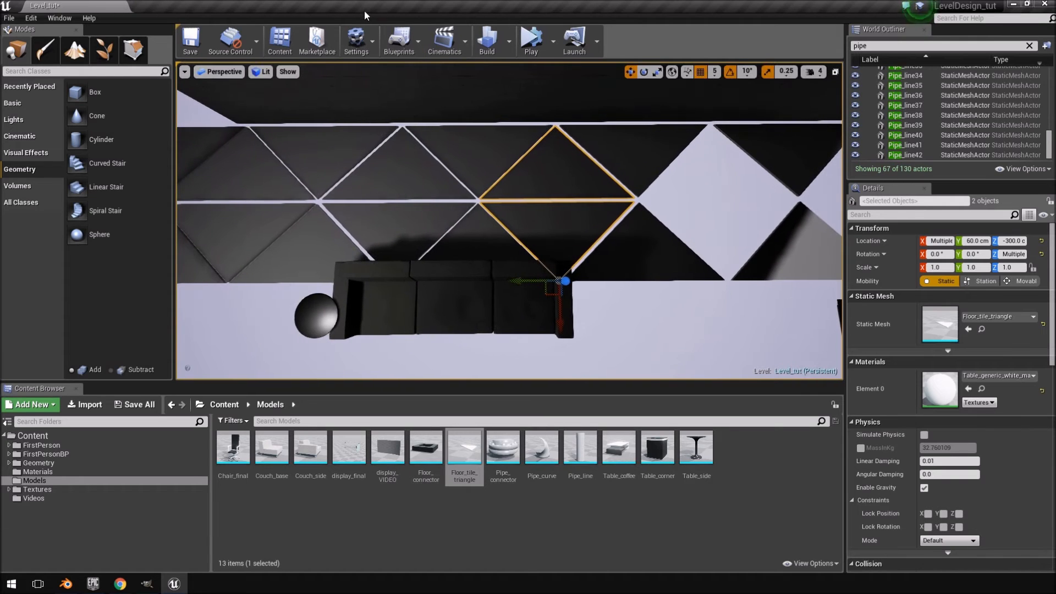
Switch the viewport to the top view and shift the selected tile pair to Y 55
{"action": "left_click", "coordinate": [219, 72]}
{"action": "left_click", "coordinate": [221, 104]}
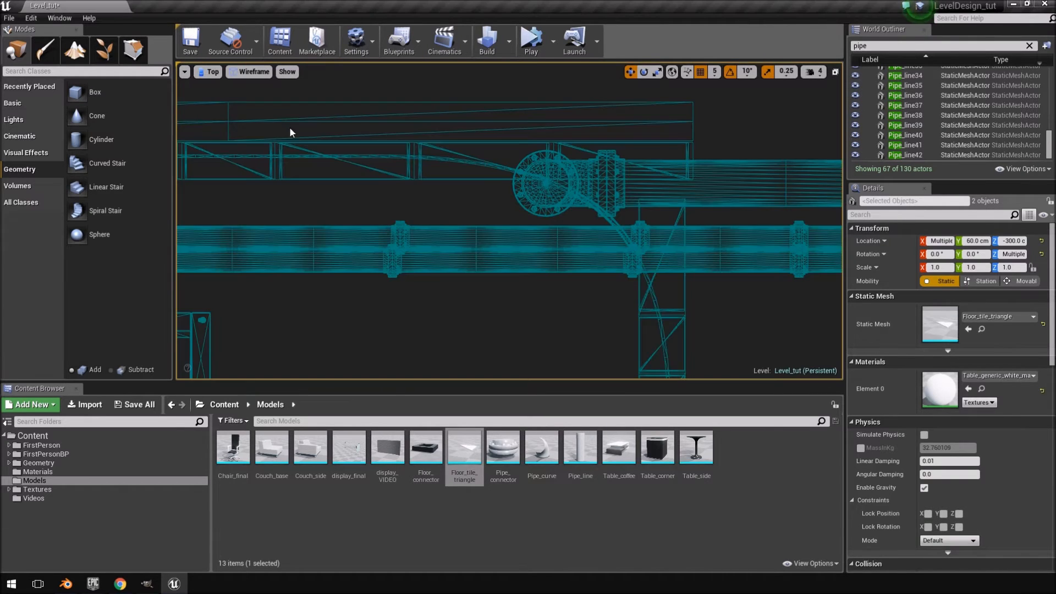
{"action": "right_click_drag", "start_coordinate": [466, 362], "coordinate": [603, 149]}
{"action": "scroll", "coordinate": [472, 246], "scroll_direction": "down", "scroll_amount": 11}
{"action": "right_click_drag", "start_coordinate": [389, 302], "coordinate": [582, 201]}
{"action": "scroll", "coordinate": [533, 222], "scroll_direction": "up", "scroll_amount": 7}
{"action": "right_click_drag", "start_coordinate": [279, 257], "coordinate": [422, 214]}
{"action": "scroll", "coordinate": [423, 214], "scroll_direction": "up", "scroll_amount": 7}
{"action": "right_click_drag", "start_coordinate": [488, 91], "coordinate": [470, 350]}
{"action": "scroll", "coordinate": [444, 299], "scroll_direction": "down", "scroll_amount": 2}
{"action": "right_click_drag", "start_coordinate": [493, 260], "coordinate": [493, 248]}
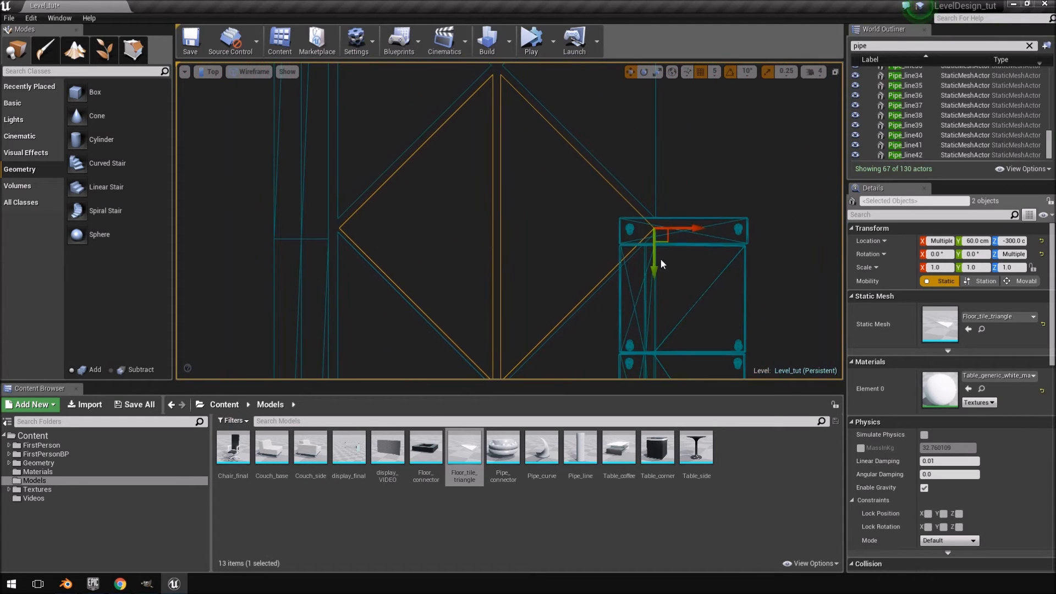
{"action": "left_click_drag", "start_coordinate": [654, 270], "coordinate": [655, 266]}
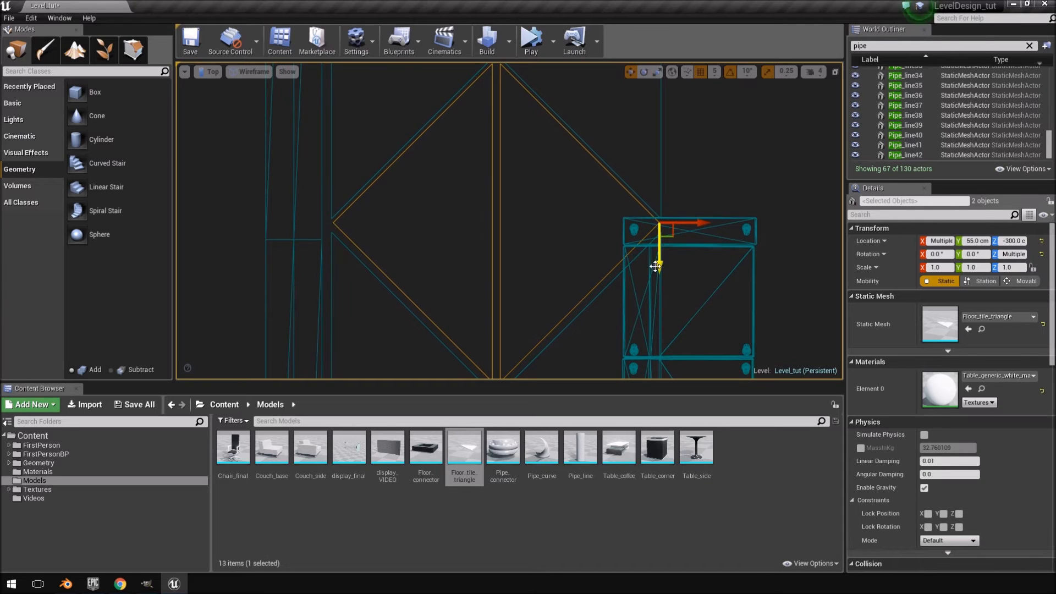
Set the grid snap size to 1 and move the selected tile pair to Y 58
{"action": "left_click", "coordinate": [714, 71]}
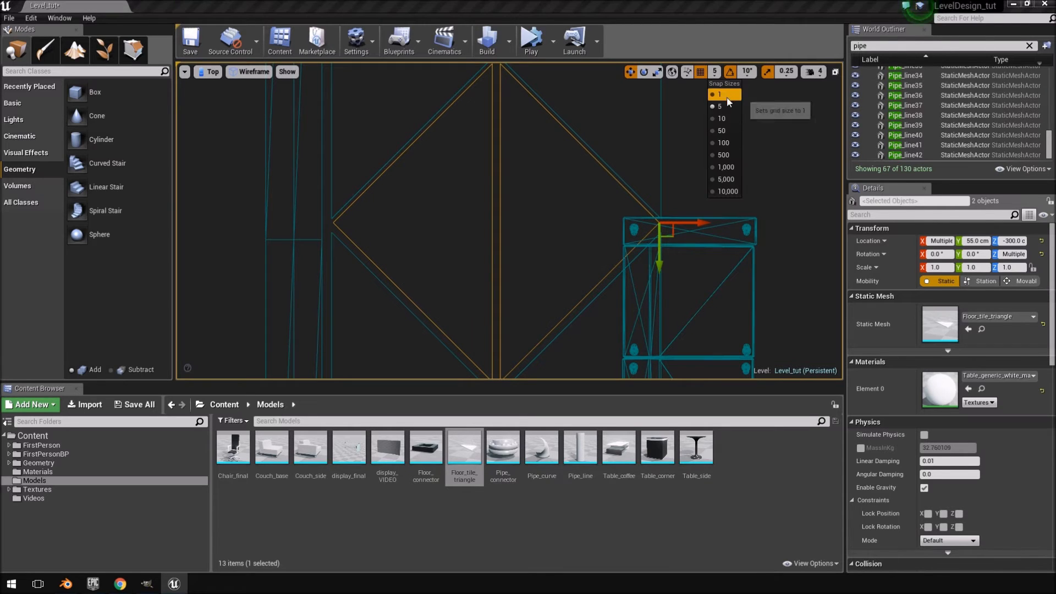
{"action": "left_click", "coordinate": [720, 95]}
{"action": "left_click_drag", "start_coordinate": [660, 269], "coordinate": [664, 275]}
{"action": "right_click_drag", "start_coordinate": [544, 254], "coordinate": [581, 0]}
{"action": "right_click_drag", "start_coordinate": [580, 89], "coordinate": [599, 61]}
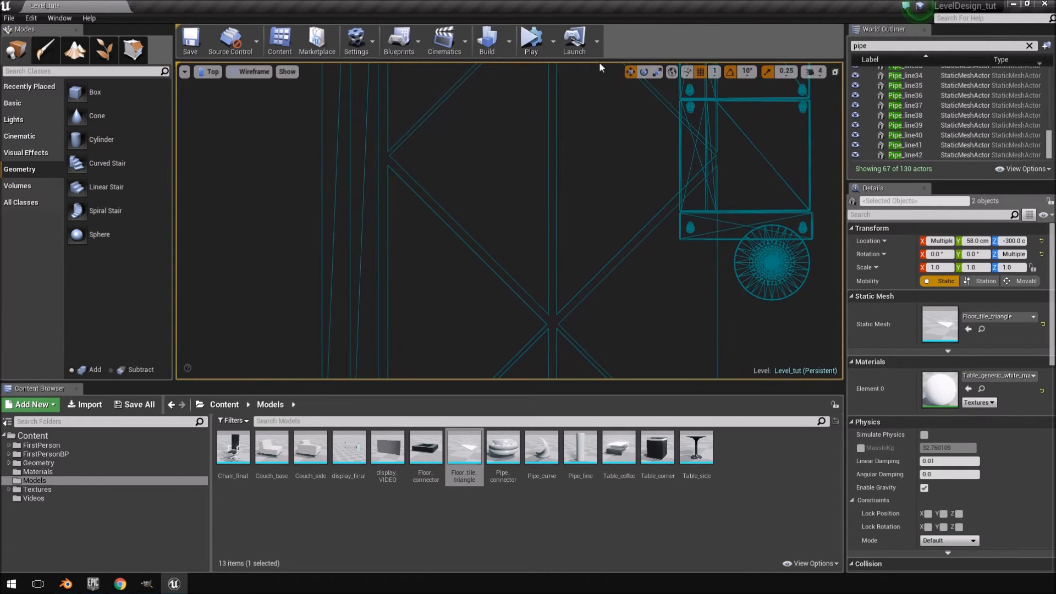
Select the adjacent pair of facing gap tiles and shift it to Y 353
{"action": "left_click", "coordinate": [548, 198]}
{"action": "left_click", "coordinate": [549, 199]}
{"action": "left_click", "coordinate": [556, 207], "text": "ctrl"}
{"action": "left_click_drag", "start_coordinate": [718, 200], "coordinate": [712, 204]}
{"action": "right_click_drag", "start_coordinate": [586, 279], "coordinate": [537, 127]}
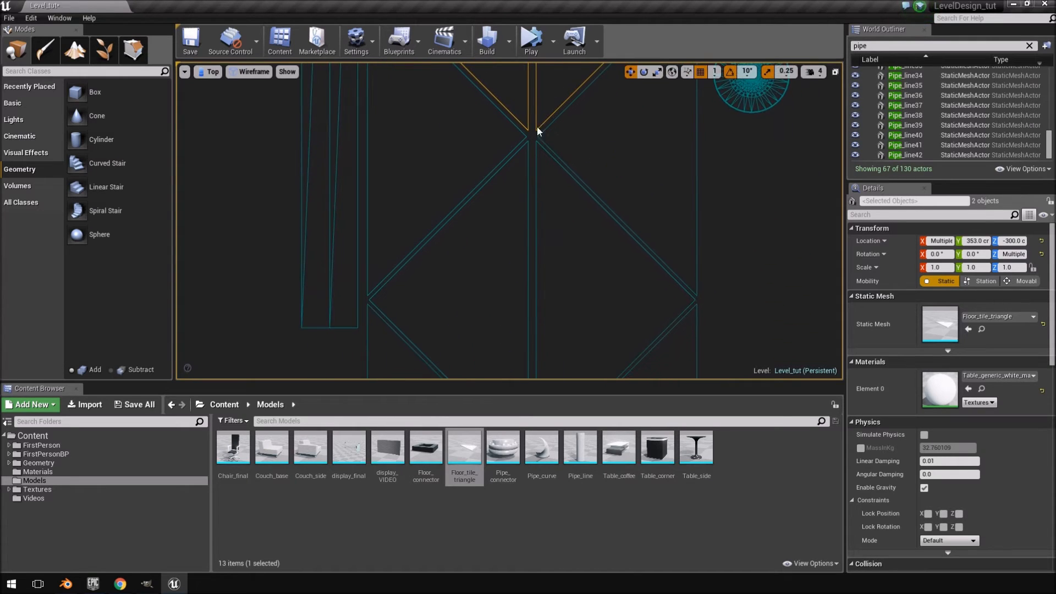
Select the gap tile pair at Y 645 and check the seams between it and the neighbouring pairs
{"action": "left_click", "coordinate": [528, 292]}
{"action": "left_click", "coordinate": [540, 292]}
{"action": "left_click", "coordinate": [536, 292]}
{"action": "left_click", "coordinate": [527, 292]}
{"action": "left_click", "coordinate": [536, 293], "text": "ctrl"}
{"action": "right_click_drag", "start_coordinate": [534, 292], "coordinate": [444, 593]}
{"action": "scroll", "coordinate": [520, 204], "scroll_direction": "up", "scroll_amount": 5}
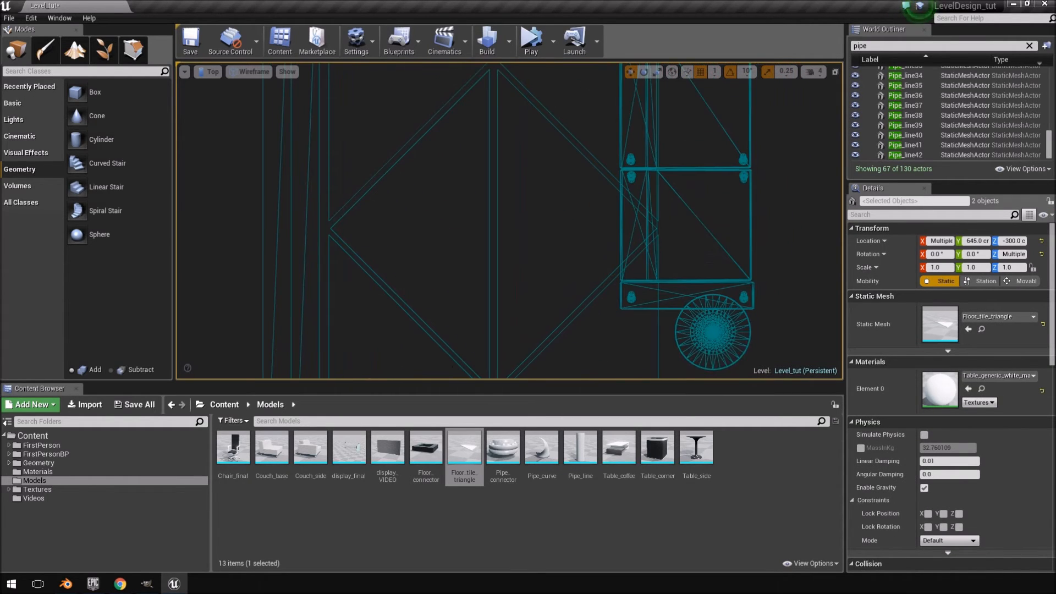
{"action": "right_click_drag", "start_coordinate": [410, 210], "coordinate": [453, 593]}
{"action": "right_click_drag", "start_coordinate": [494, 169], "coordinate": [488, 297]}
Set the grid snap size to 5 and select the pair of facing gap tiles at Y 58
{"action": "left_click", "coordinate": [714, 76]}
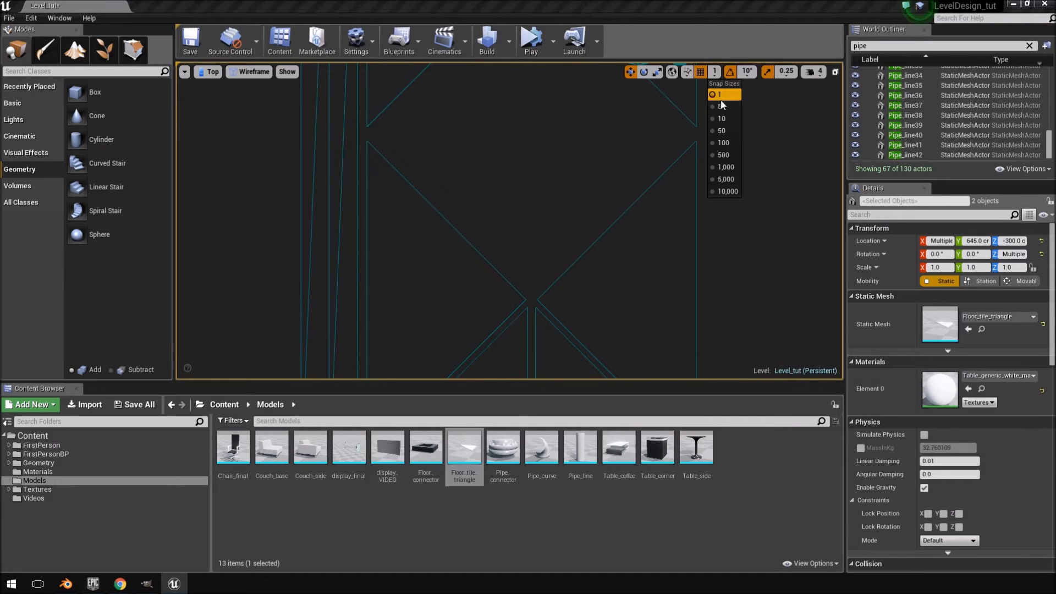
{"action": "left_click", "coordinate": [720, 114]}
{"action": "scroll", "coordinate": [591, 230], "scroll_direction": "down", "scroll_amount": 2}
{"action": "scroll", "coordinate": [590, 230], "scroll_direction": "down", "scroll_amount": 3}
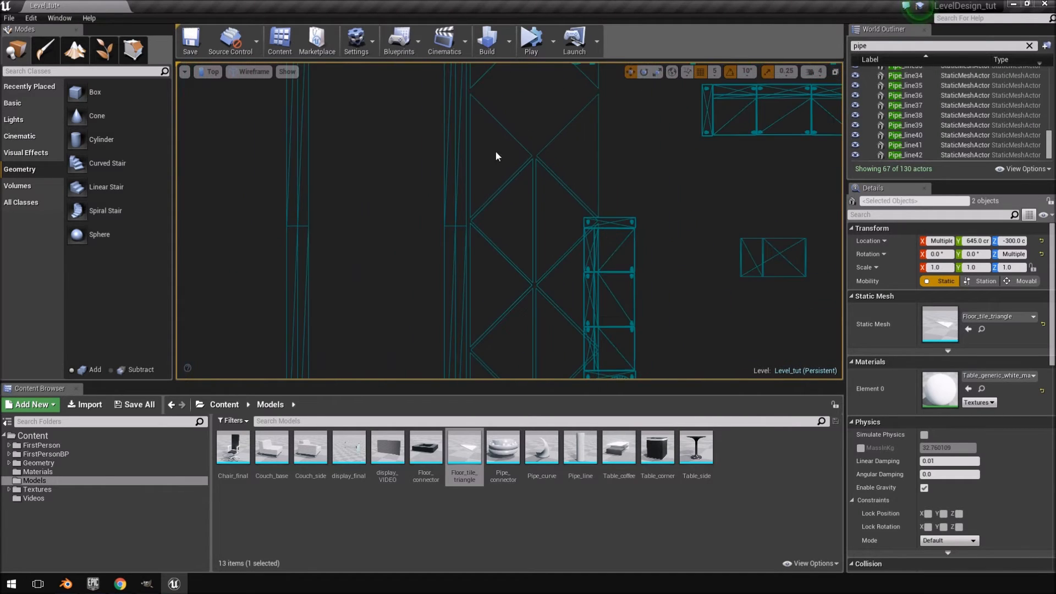
{"action": "left_click", "coordinate": [535, 209]}
{"action": "left_click", "coordinate": [539, 207]}
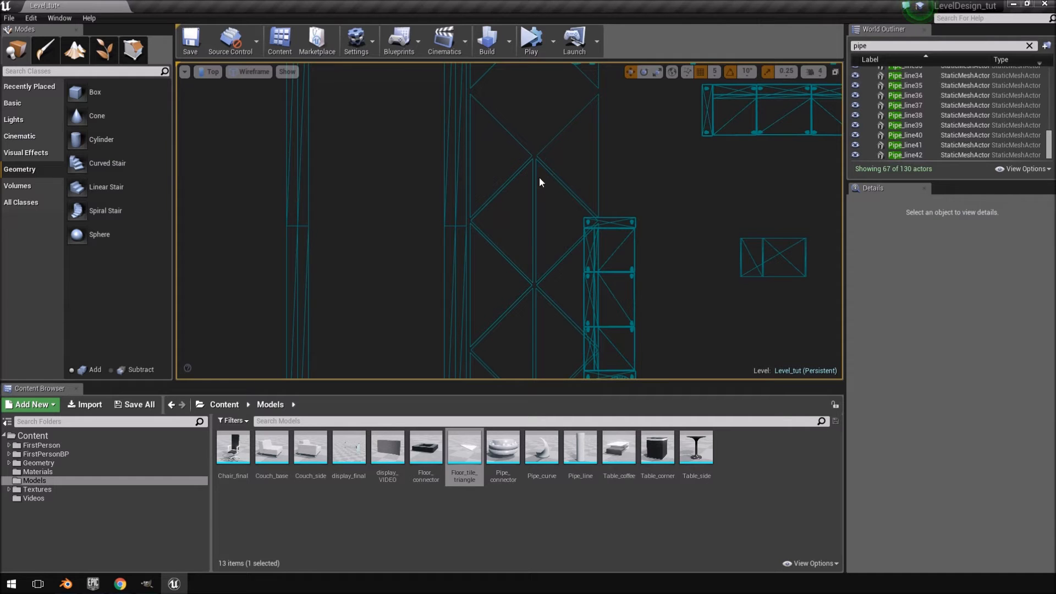
{"action": "left_click", "coordinate": [536, 176]}
{"action": "left_click", "coordinate": [532, 179], "text": "ctrl"}
{"action": "right_click_drag", "start_coordinate": [532, 180], "coordinate": [525, 236]}
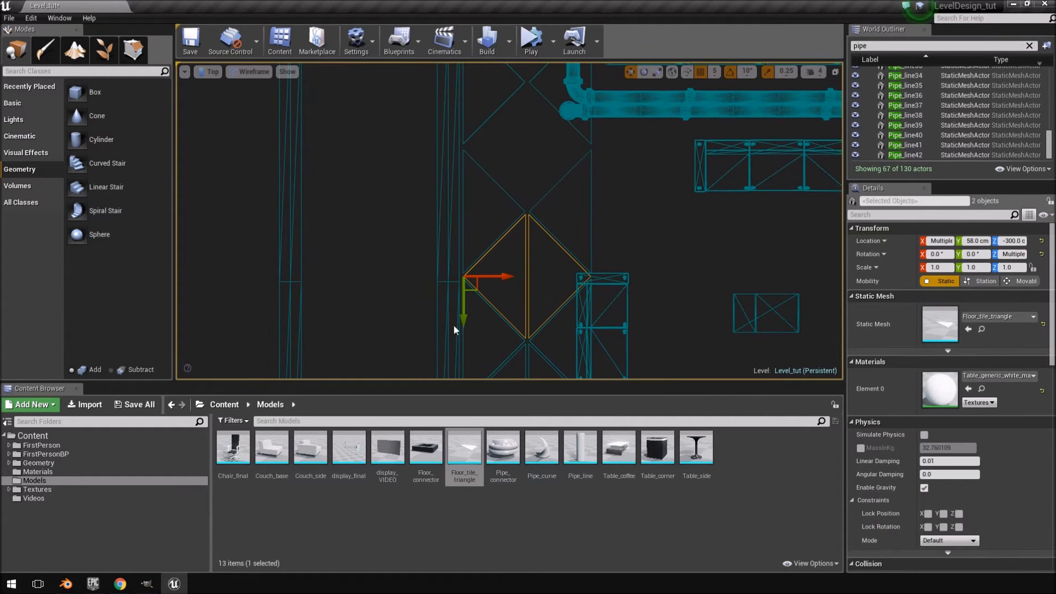
Duplicate the selected tile pair into the next gap toward the pipes and align it at Y -237
{"action": "left_click_drag", "start_coordinate": [471, 322], "coordinate": [471, 195], "text": "alt"}
{"action": "left_click_drag", "start_coordinate": [591, 179], "coordinate": [591, 179]}
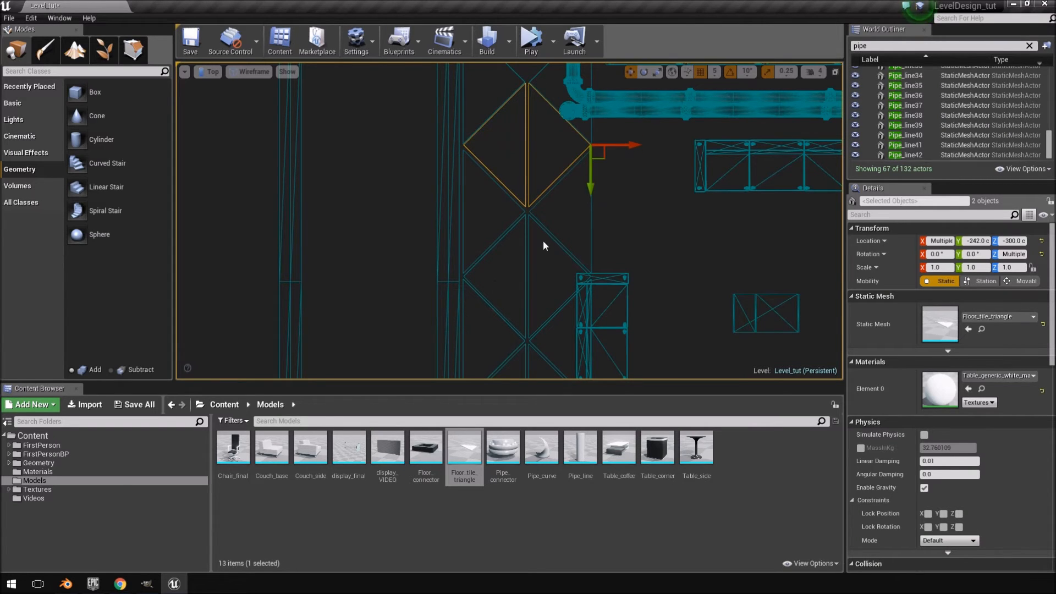
{"action": "scroll", "coordinate": [544, 144], "scroll_direction": "up", "scroll_amount": 5}
{"action": "left_click_drag", "start_coordinate": [681, 188], "coordinate": [680, 198]}
{"action": "scroll", "coordinate": [627, 255], "scroll_direction": "down", "scroll_amount": 5}
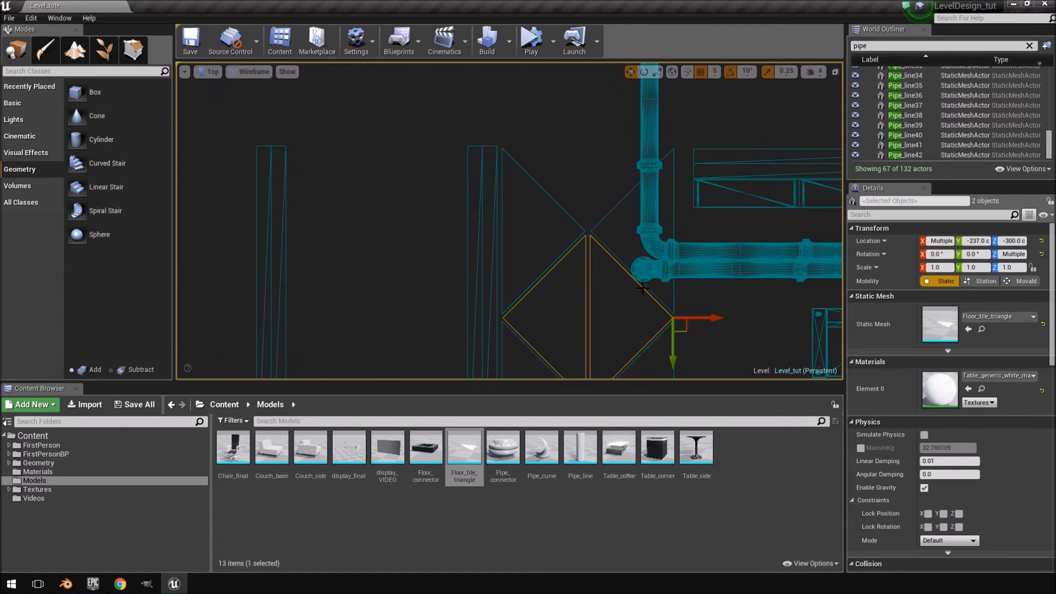
Duplicate the wall-side tile at the pipe end of the row, placing the copy at Y -445
{"action": "left_click", "coordinate": [560, 221]}
{"action": "left_click", "coordinate": [563, 211]}
{"action": "right_click_drag", "start_coordinate": [562, 212], "coordinate": [571, 213]}
{"action": "scroll", "coordinate": [570, 213], "scroll_direction": "up", "scroll_amount": 2}
{"action": "left_click_drag", "start_coordinate": [608, 278], "coordinate": [611, 219], "text": "alt"}
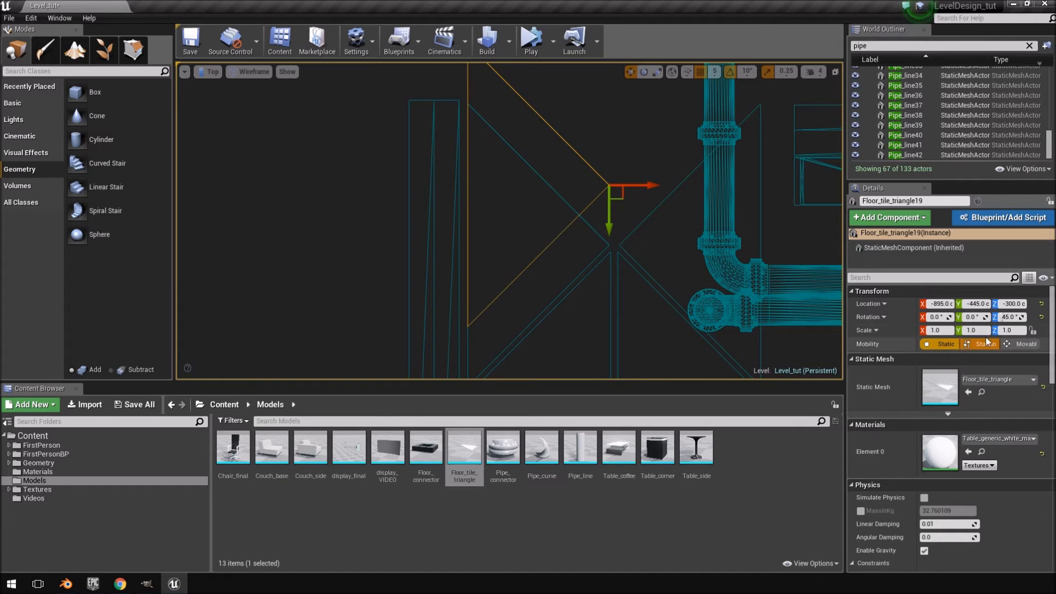
Rotate the copied tile about Z, trying 90° and settling on 135°
{"action": "left_click", "coordinate": [1010, 317]}
{"action": "type", "text": "90"}
{"action": "key", "text": "Return"}
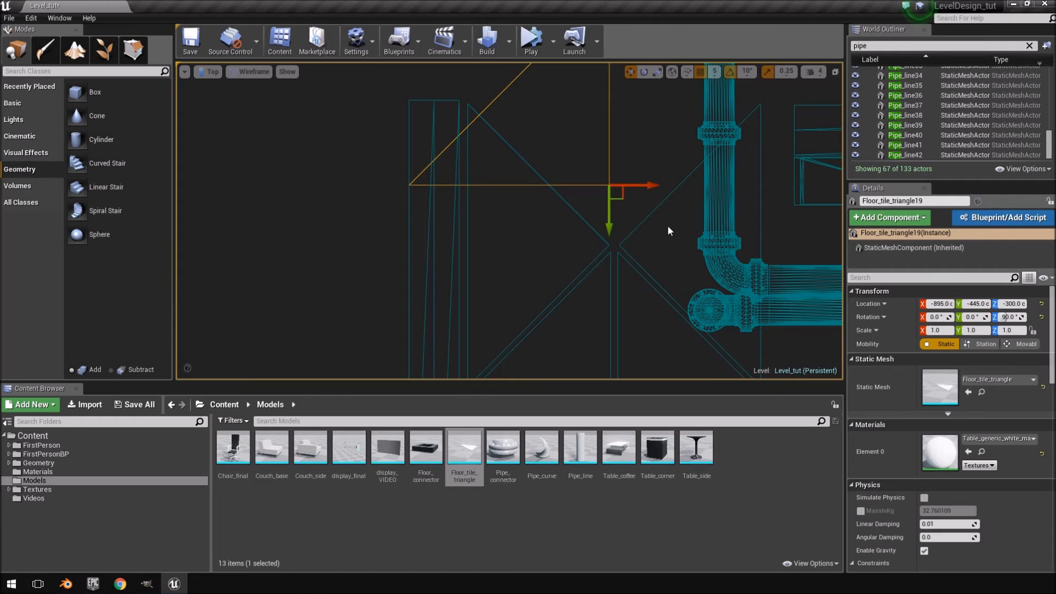
{"action": "right_click_drag", "start_coordinate": [668, 226], "coordinate": [610, 326]}
{"action": "left_click", "coordinate": [1011, 317]}
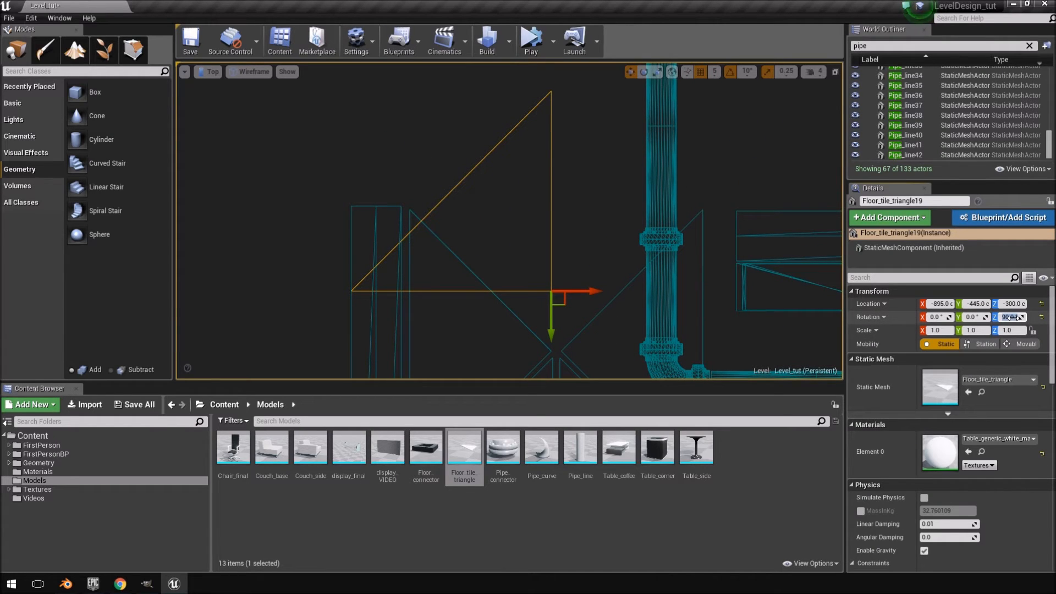
{"action": "type", "text": "135"}
{"action": "key", "text": "Return"}
Move the rotated tile into the triangular gap at the row's pipe end, at X -890, Y -390
{"action": "scroll", "coordinate": [616, 233], "scroll_direction": "up", "scroll_amount": 3}
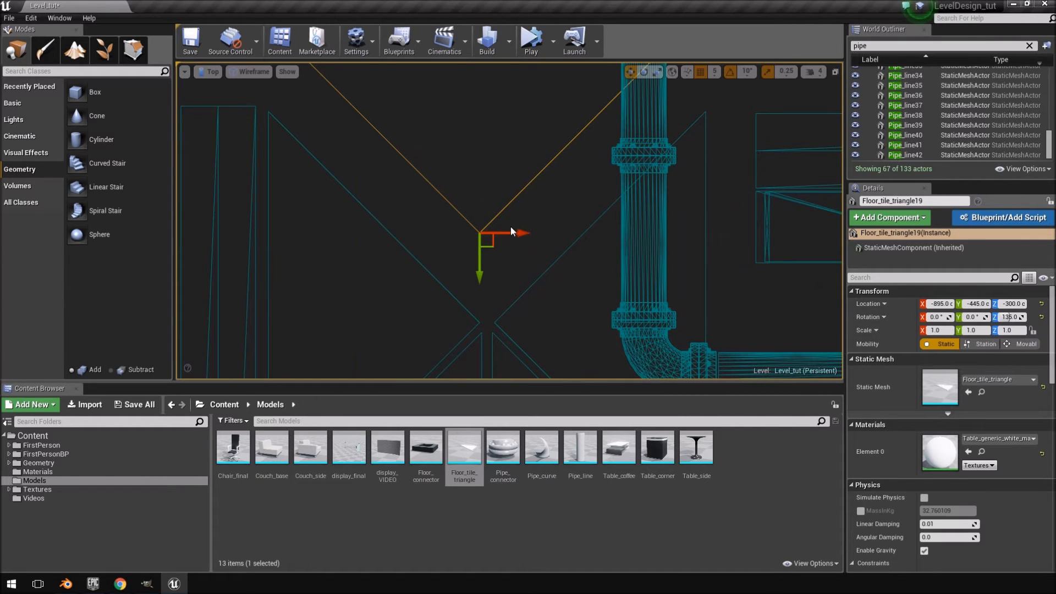
{"action": "left_click_drag", "start_coordinate": [523, 233], "coordinate": [533, 236]}
{"action": "left_click_drag", "start_coordinate": [487, 273], "coordinate": [502, 347]}
{"action": "scroll", "coordinate": [508, 293], "scroll_direction": "down", "scroll_amount": 2}
{"action": "scroll", "coordinate": [500, 303], "scroll_direction": "up", "scroll_amount": 1}
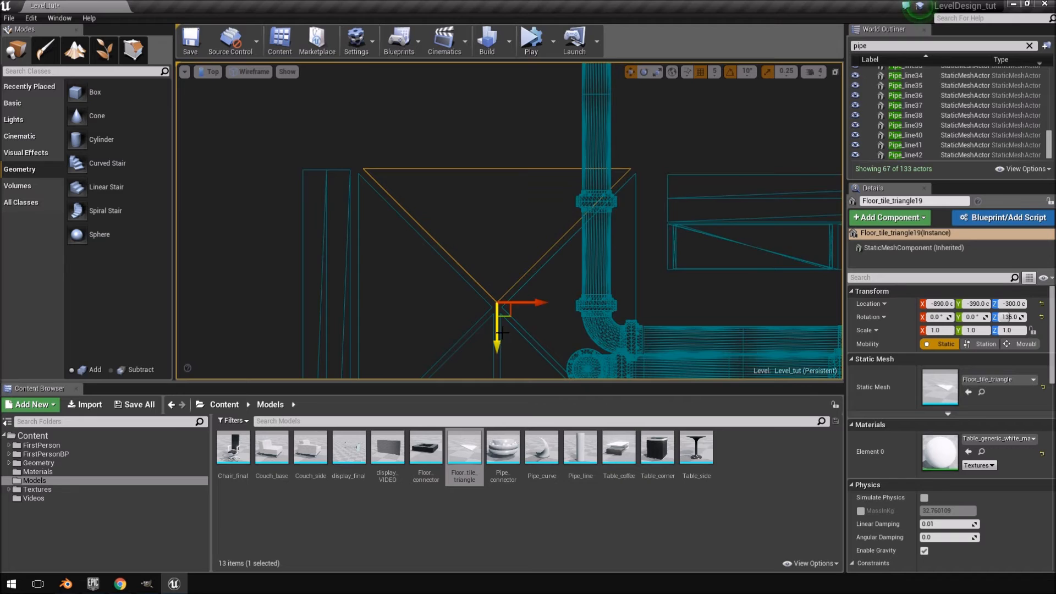
Select the wall-side triangle tile at the opposite end of the row, at Y 790
{"action": "scroll", "coordinate": [503, 336], "scroll_direction": "down", "scroll_amount": 10}
{"action": "right_click_drag", "start_coordinate": [503, 339], "coordinate": [542, 4]}
{"action": "scroll", "coordinate": [528, 275], "scroll_direction": "up", "scroll_amount": 7}
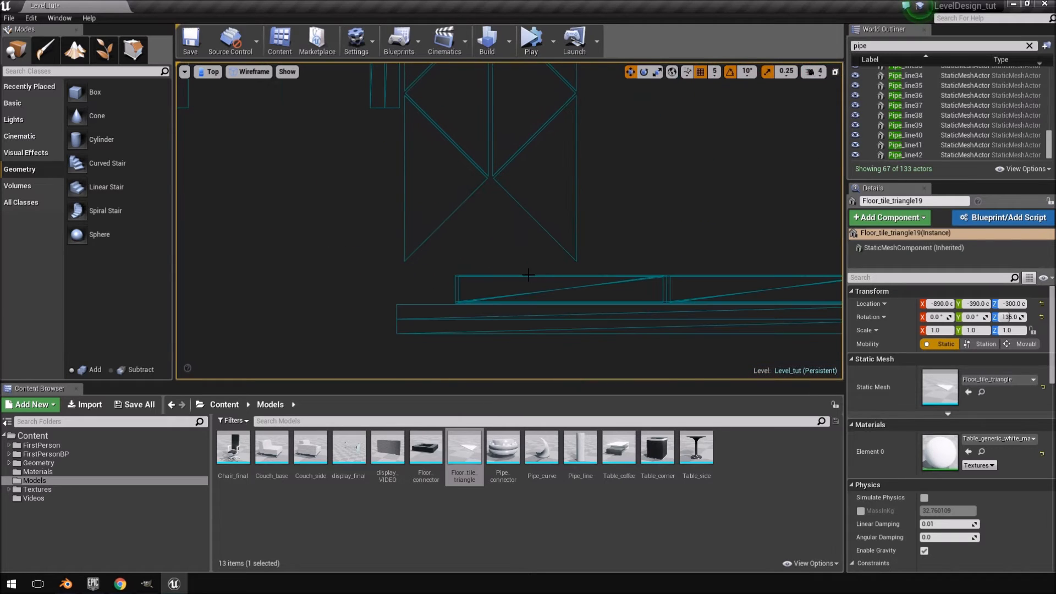
{"action": "left_click", "coordinate": [462, 193]}
{"action": "scroll", "coordinate": [462, 193], "scroll_direction": "up", "scroll_amount": 4}
{"action": "left_click", "coordinate": [483, 193]}
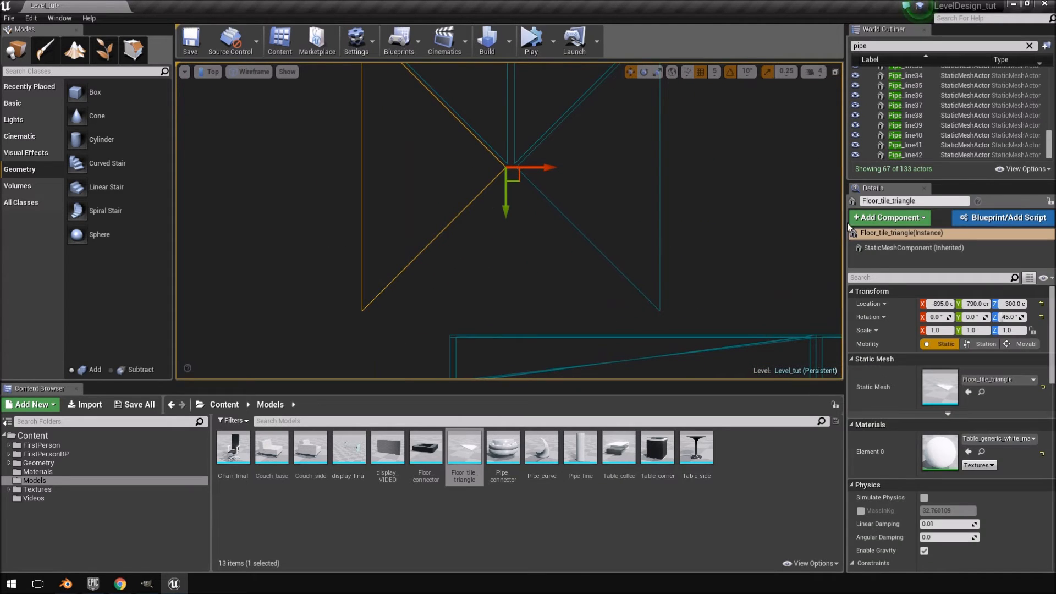
{"action": "key", "text": "e"}
{"action": "right_click", "coordinate": [529, 210]}
{"action": "left_click", "coordinate": [740, 161]}
{"action": "left_click", "coordinate": [493, 181]}
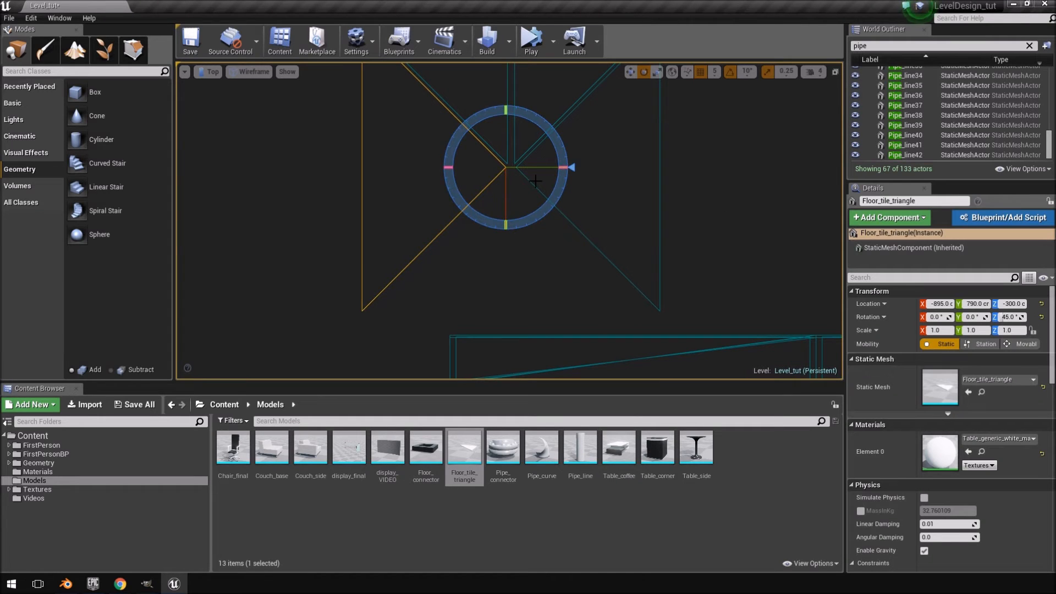
{"action": "key", "text": "r"}
{"action": "key", "text": "w"}
Duplicate the selected end tile to Y 815 and set the copy's Z rotation to -45°
{"action": "left_click_drag", "start_coordinate": [511, 202], "coordinate": [509, 226], "text": "alt"}
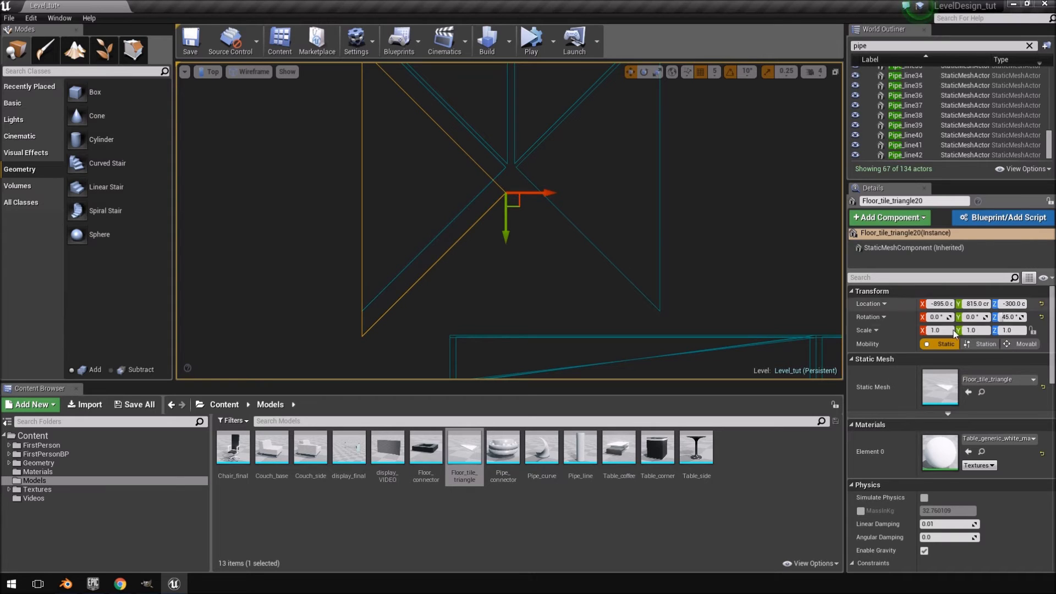
{"action": "left_click", "coordinate": [1010, 317]}
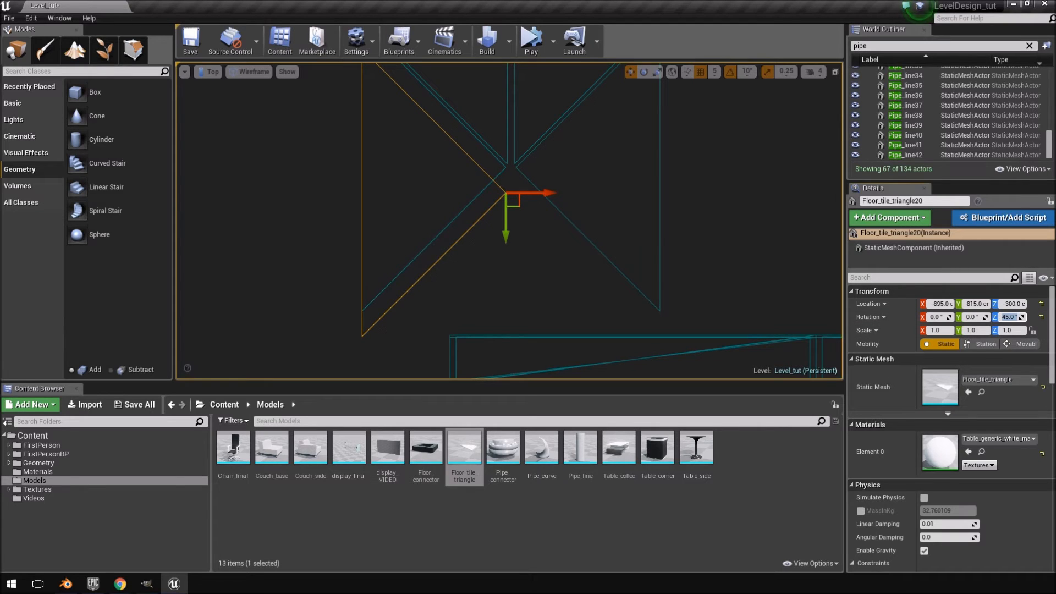
{"action": "type", "text": "0"}
{"action": "key", "text": "Return"}
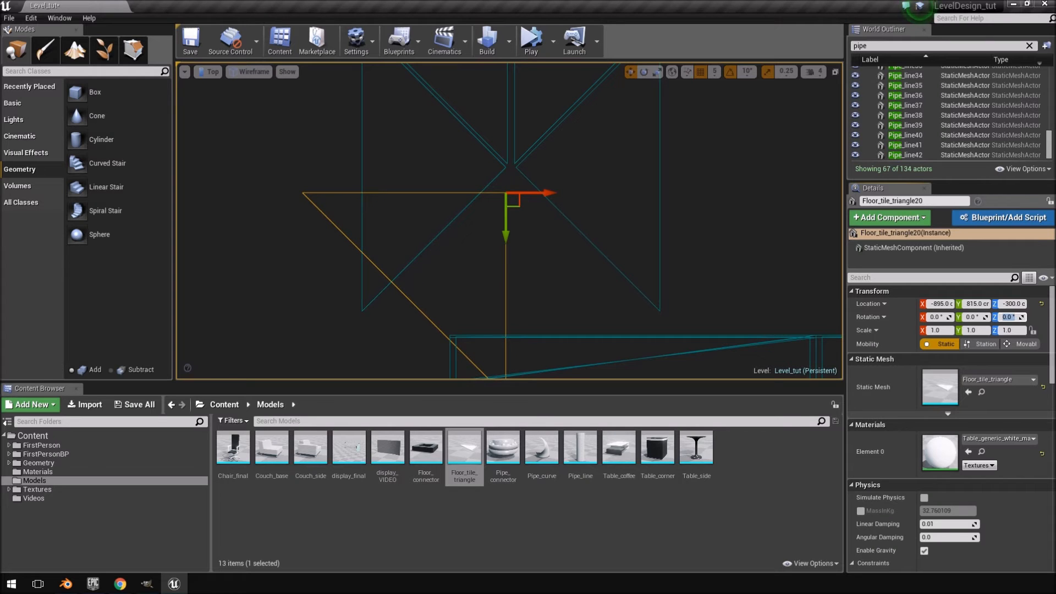
{"action": "key", "text": "Return"}
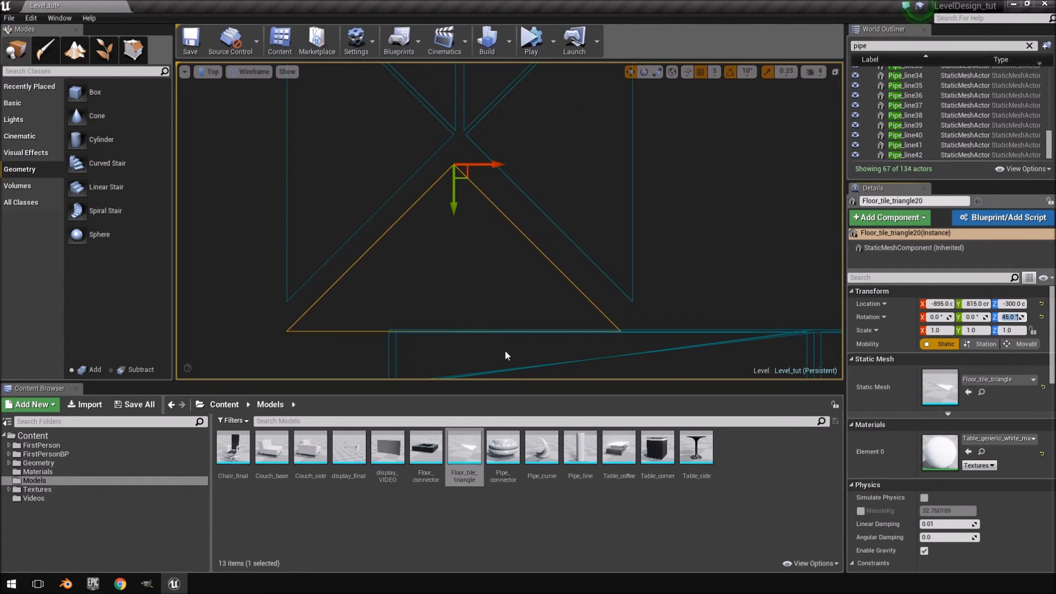
Move the rotated copy into the triangular gap at the row's end, at X -890, Y 795
{"action": "left_click_drag", "start_coordinate": [456, 209], "coordinate": [469, 188]}
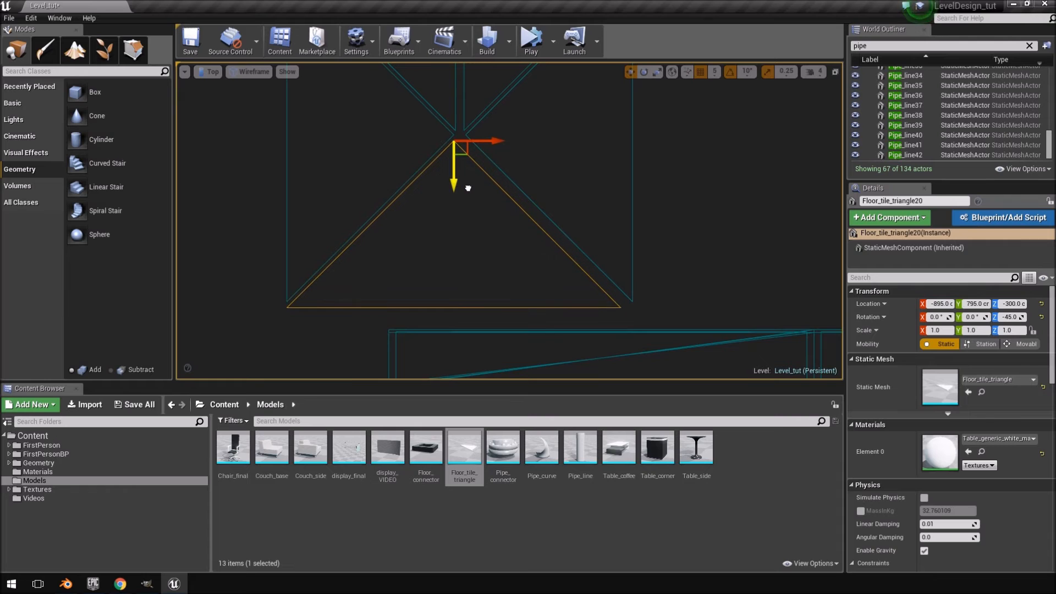
{"action": "left_click_drag", "start_coordinate": [489, 143], "coordinate": [498, 143]}
{"action": "scroll", "coordinate": [490, 202], "scroll_direction": "down", "scroll_amount": 5}
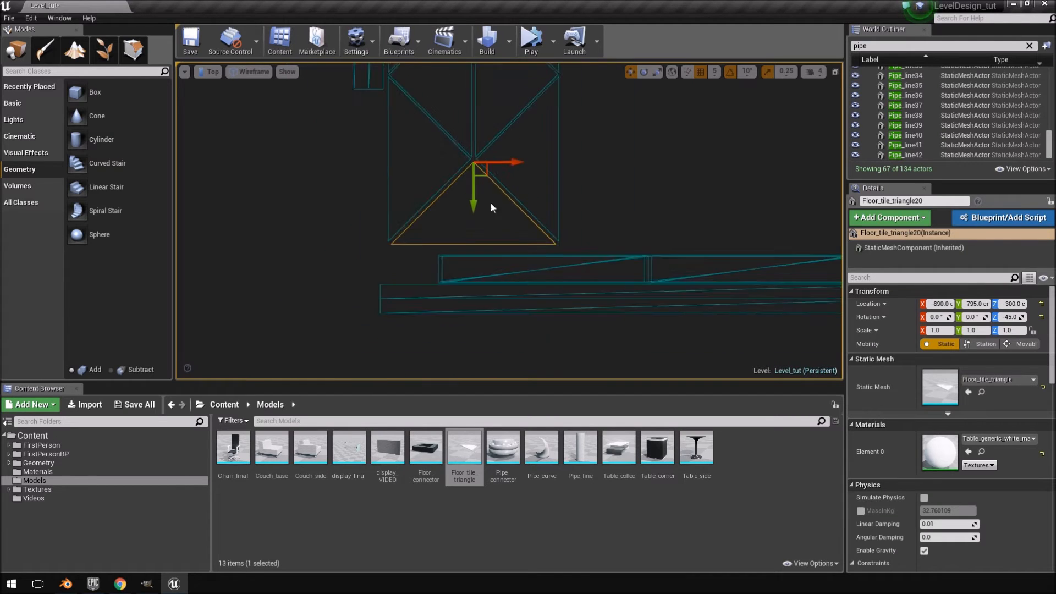
{"action": "right_click_drag", "start_coordinate": [499, 238], "coordinate": [529, 309]}
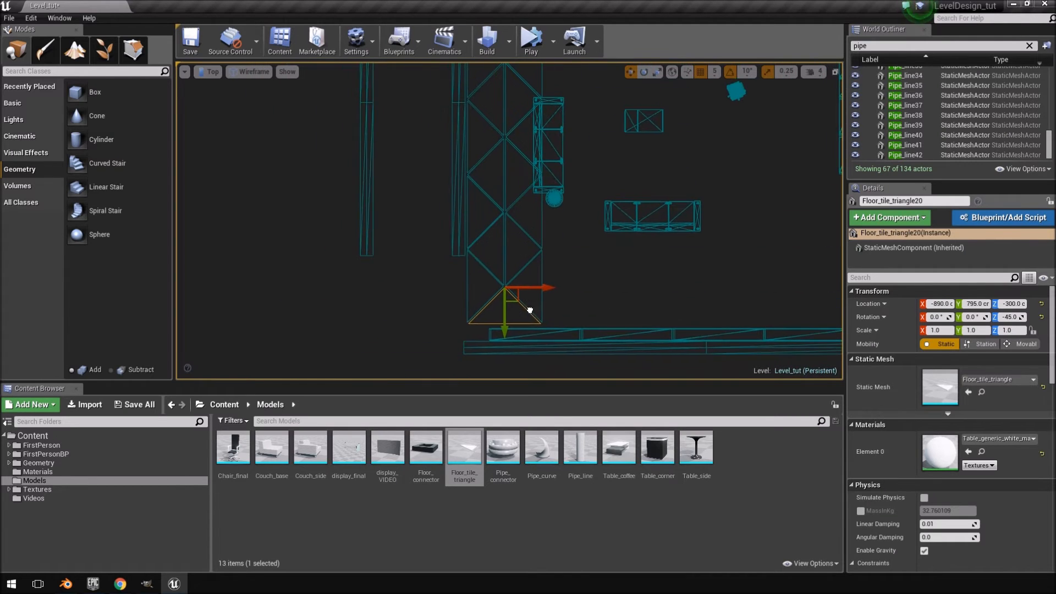
Switch to the perspective view, start the simulation and examine the tile strip beside the wall and couch
{"action": "left_click", "coordinate": [534, 43]}
{"action": "left_click", "coordinate": [560, 43]}
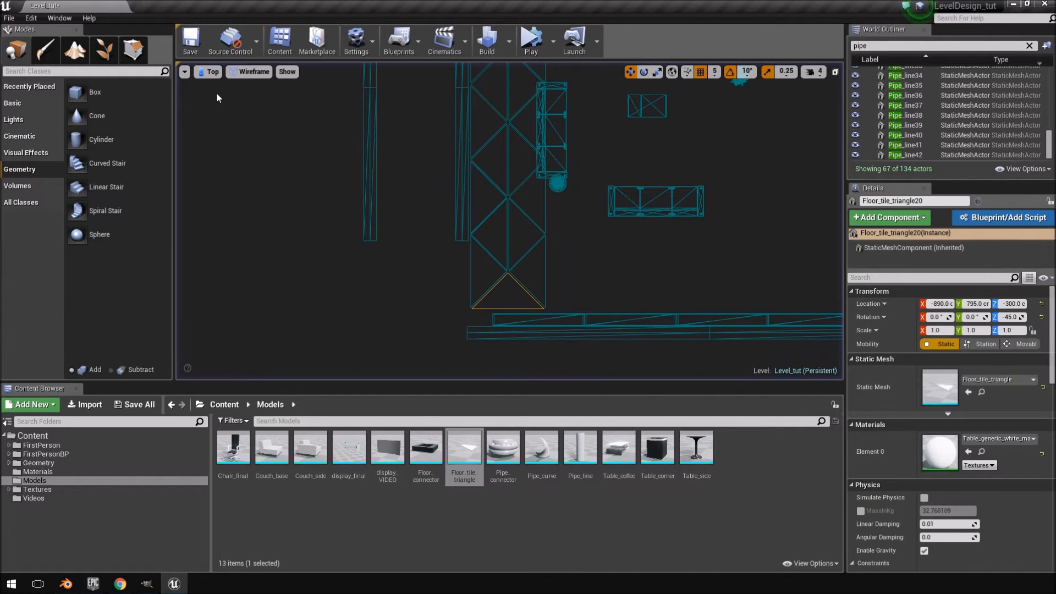
{"action": "left_click", "coordinate": [210, 72]}
{"action": "left_click", "coordinate": [237, 88]}
{"action": "right_click_drag", "start_coordinate": [418, 193], "coordinate": [424, 170]}
{"action": "left_click", "coordinate": [532, 39]}
{"action": "right_click_drag", "start_coordinate": [509, 220], "coordinate": [562, 203]}
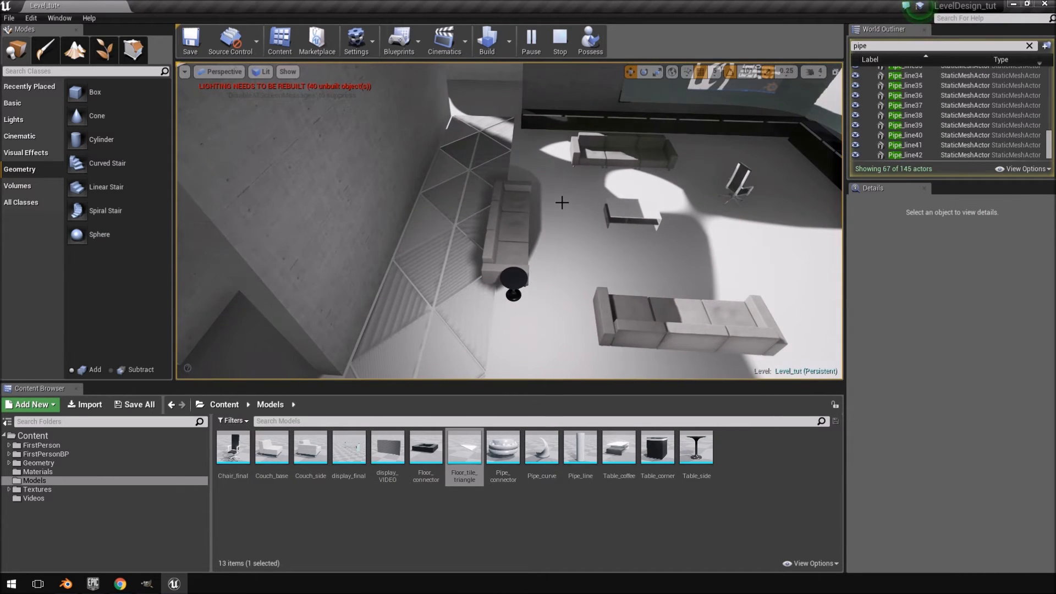
{"action": "right_click_drag", "start_coordinate": [514, 100], "coordinate": [485, 248]}
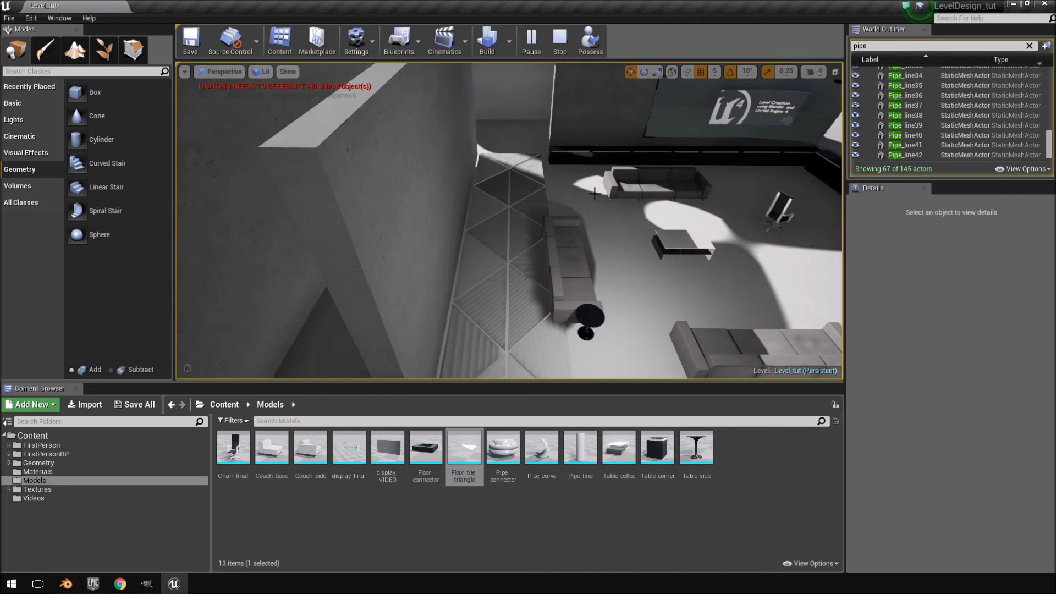
{"action": "right_click_drag", "start_coordinate": [683, 206], "coordinate": [638, 215]}
{"action": "right_click_drag", "start_coordinate": [528, 292], "coordinate": [476, 342]}
{"action": "left_click", "coordinate": [473, 296]}
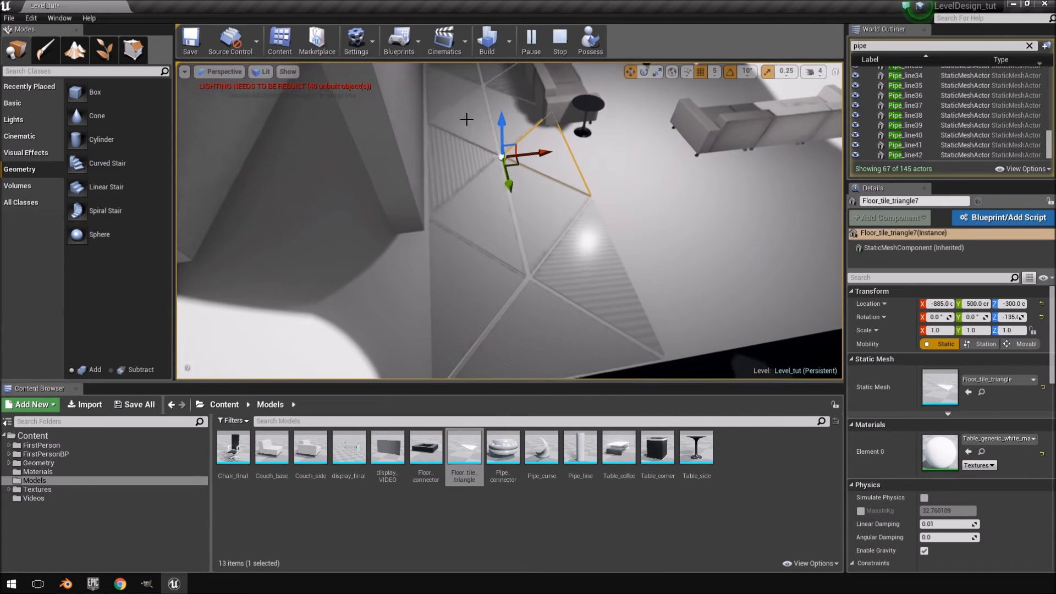
Switch to the right view and examine the height of the tiles relative to the floor block and couch legs
{"action": "left_click", "coordinate": [224, 72]}
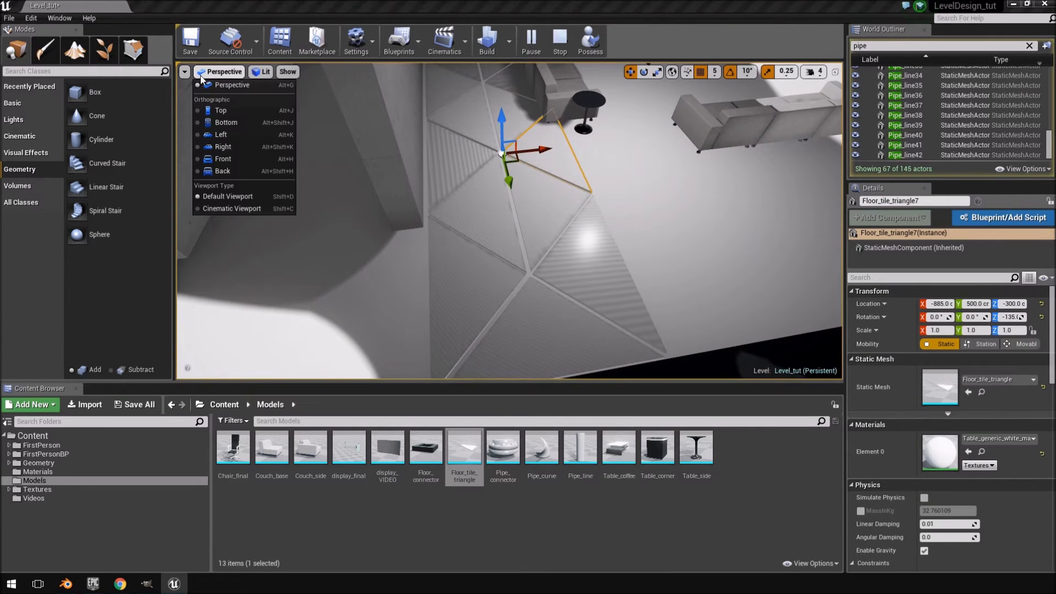
{"action": "left_click", "coordinate": [235, 148]}
{"action": "scroll", "coordinate": [561, 248], "scroll_direction": "up", "scroll_amount": 5}
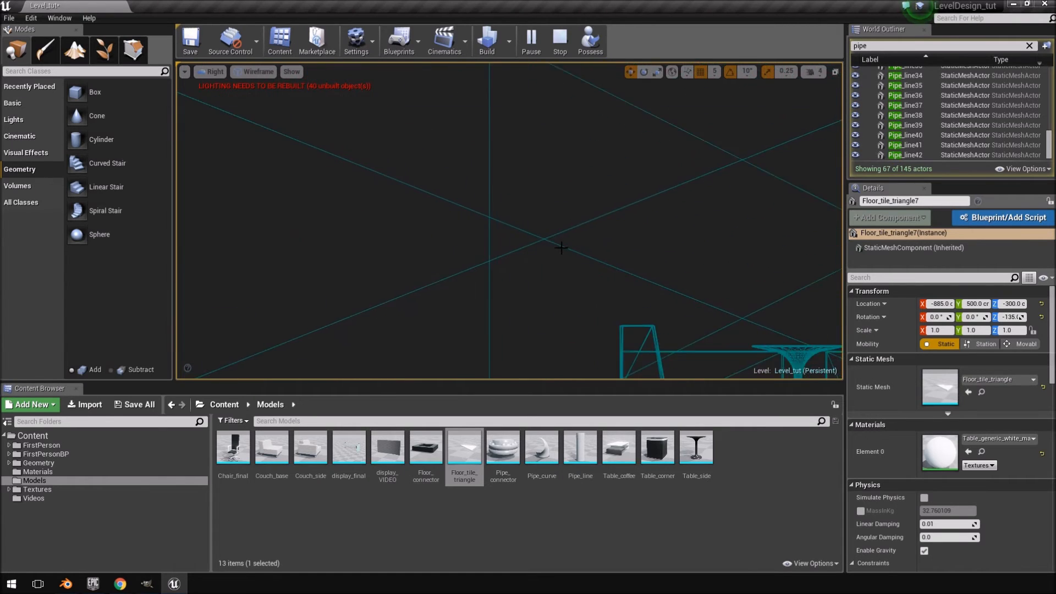
{"action": "right_click_drag", "start_coordinate": [561, 247], "coordinate": [625, 73]}
{"action": "scroll", "coordinate": [564, 198], "scroll_direction": "up", "scroll_amount": 3}
{"action": "left_click", "coordinate": [556, 305]}
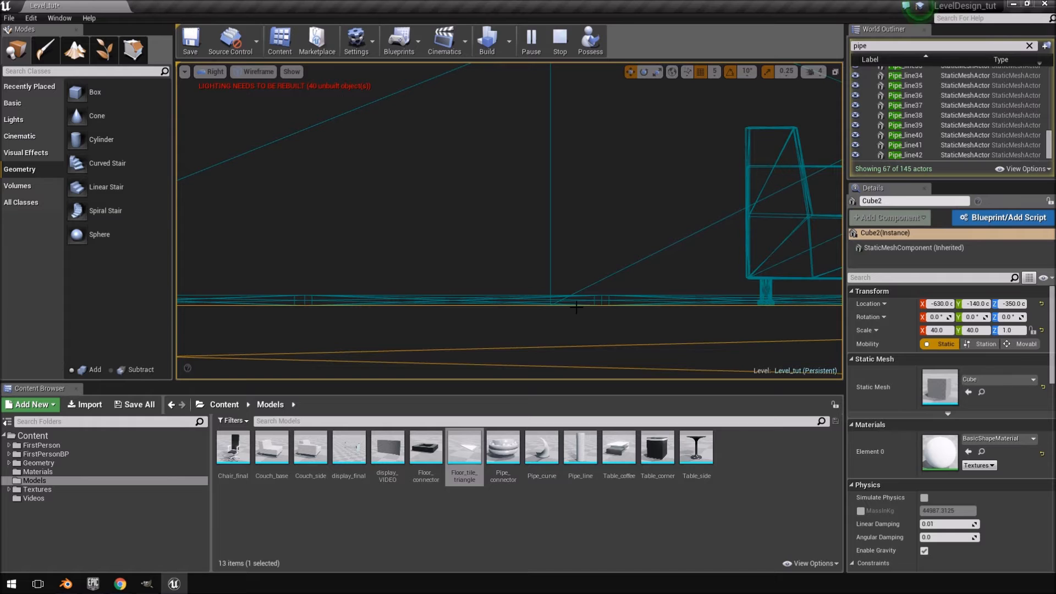
{"action": "scroll", "coordinate": [607, 314], "scroll_direction": "down", "scroll_amount": 5}
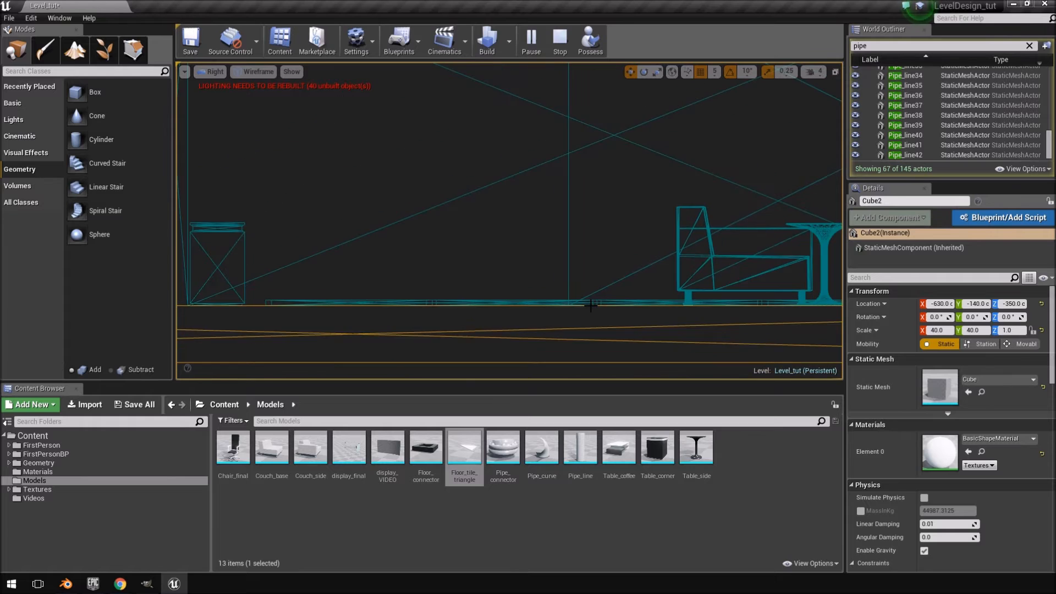
{"action": "left_click", "coordinate": [524, 304]}
{"action": "scroll", "coordinate": [523, 303], "scroll_direction": "up", "scroll_amount": 3}
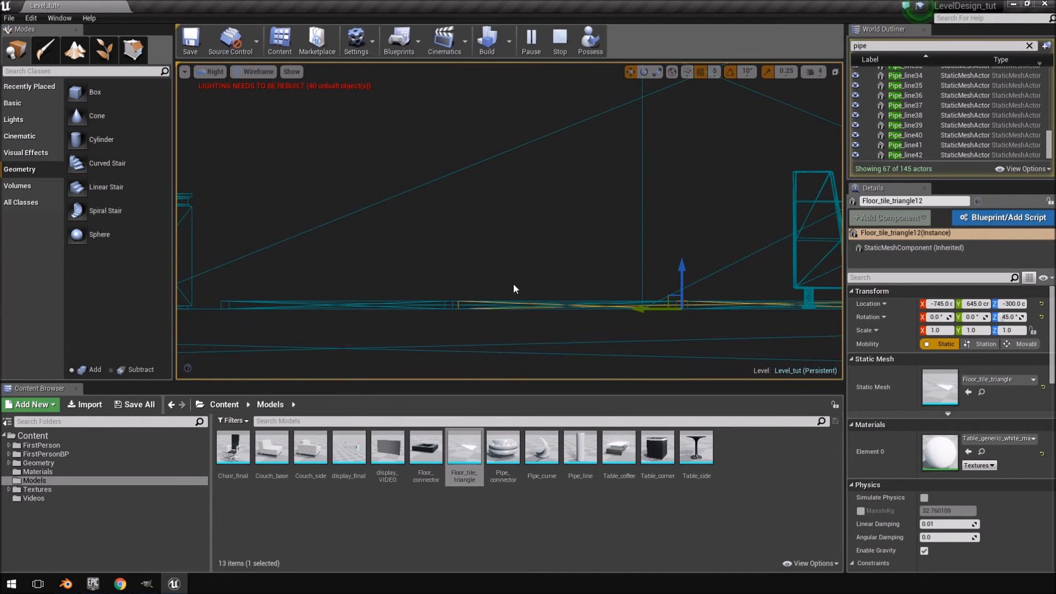
{"action": "right_click_drag", "start_coordinate": [799, 303], "coordinate": [417, 242]}
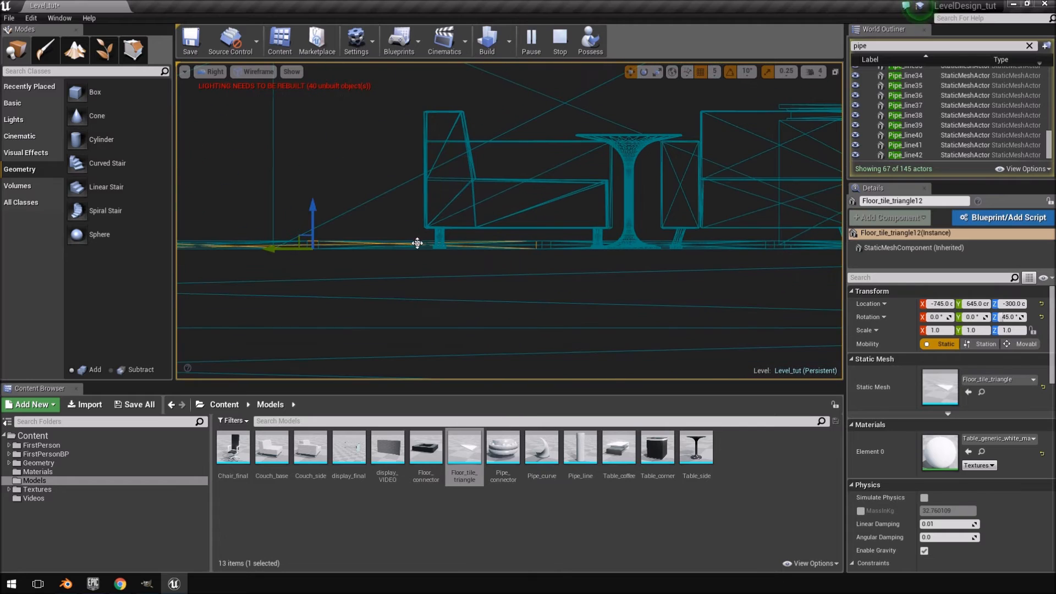
{"action": "left_click", "coordinate": [442, 231]}
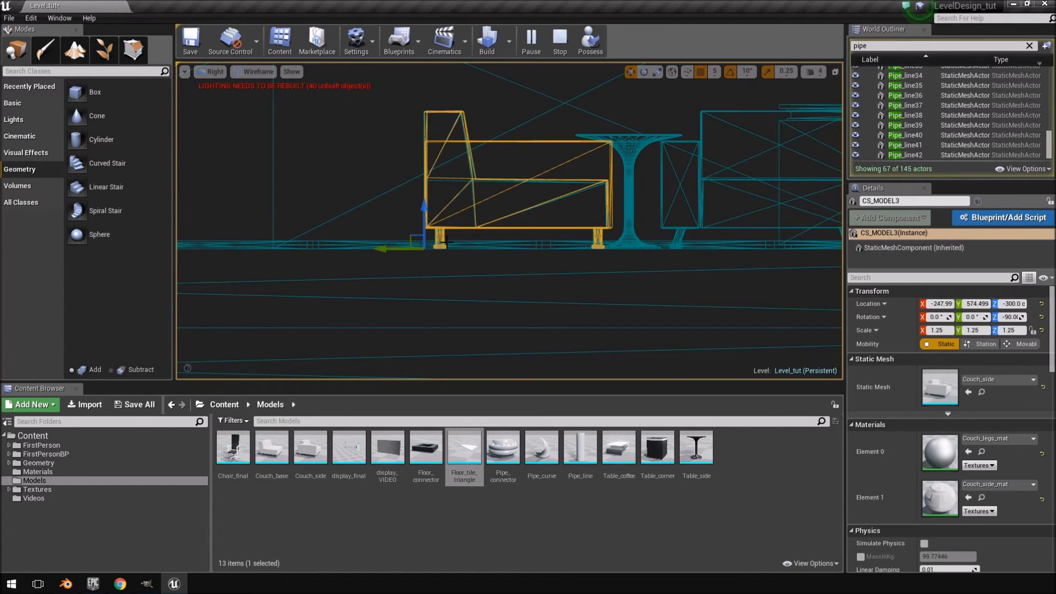
{"action": "scroll", "coordinate": [438, 257], "scroll_direction": "up", "scroll_amount": 3}
{"action": "left_click", "coordinate": [484, 241]}
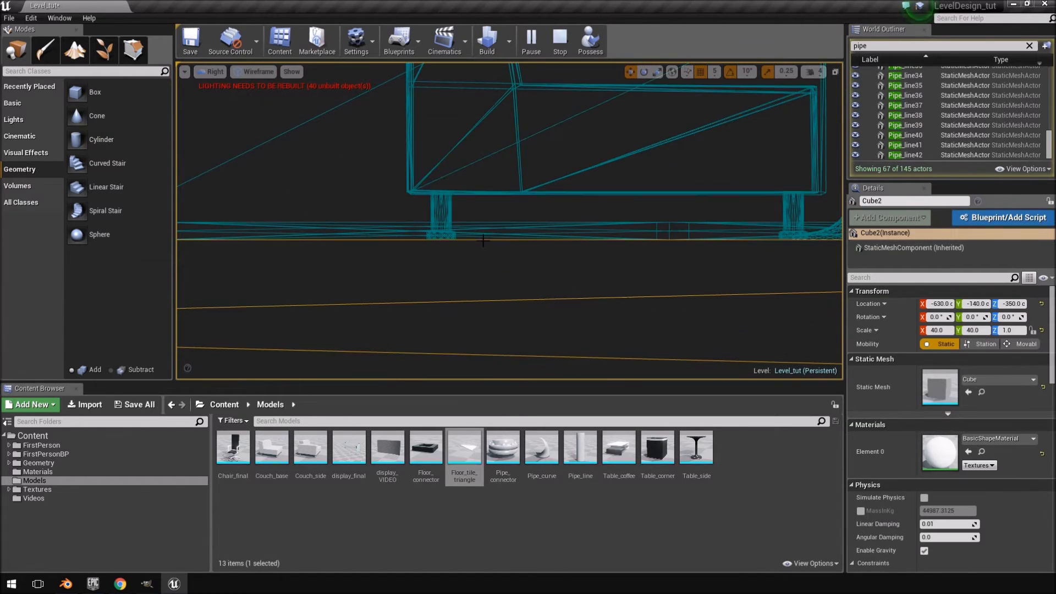
Inspect individual floor tiles along the strip and their level against the floor block and furniture in side view
{"action": "left_click", "coordinate": [474, 231]}
{"action": "left_click", "coordinate": [479, 224]}
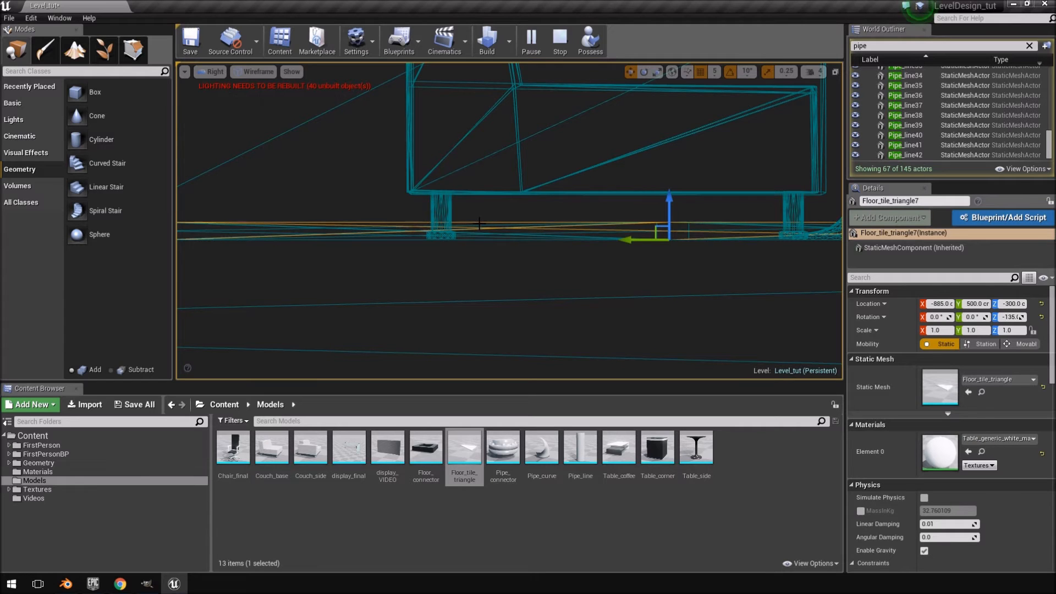
{"action": "left_click", "coordinate": [313, 214]}
{"action": "scroll", "coordinate": [621, 234], "scroll_direction": "down", "scroll_amount": 4}
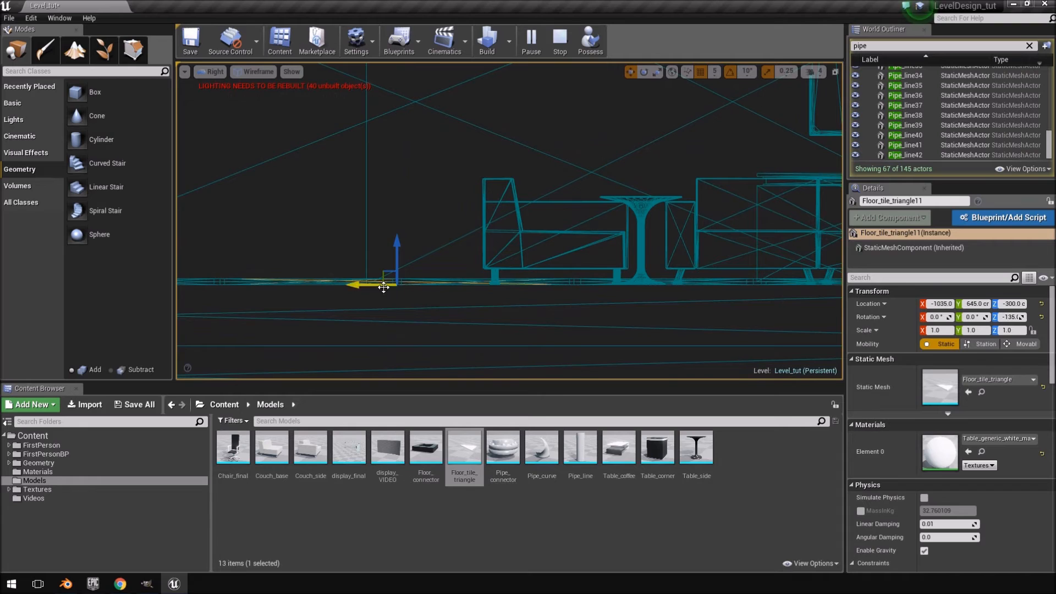
{"action": "scroll", "coordinate": [470, 280], "scroll_direction": "down", "scroll_amount": 2}
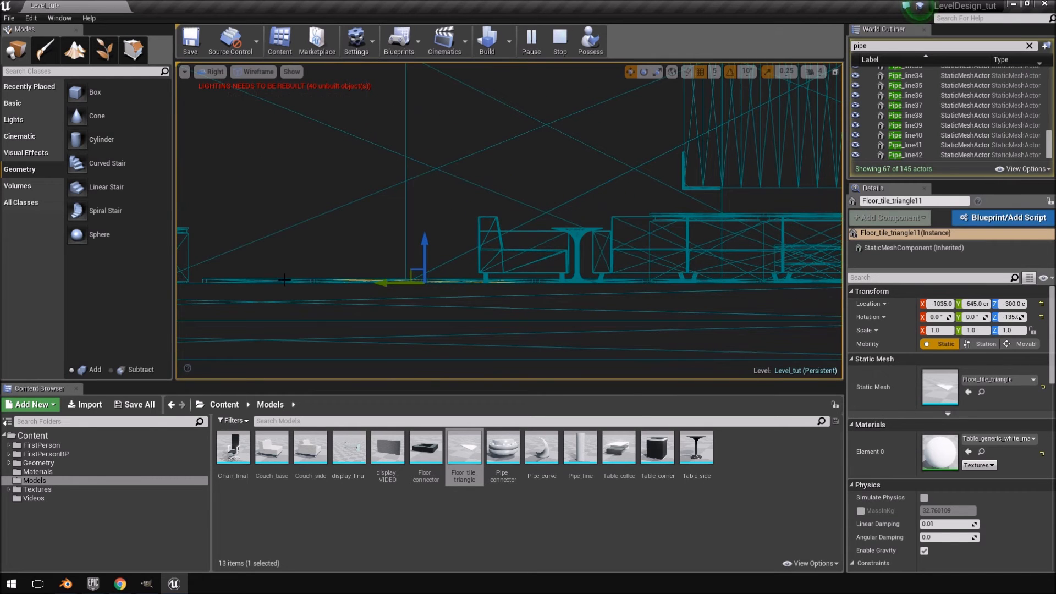
{"action": "scroll", "coordinate": [284, 279], "scroll_direction": "up", "scroll_amount": 2}
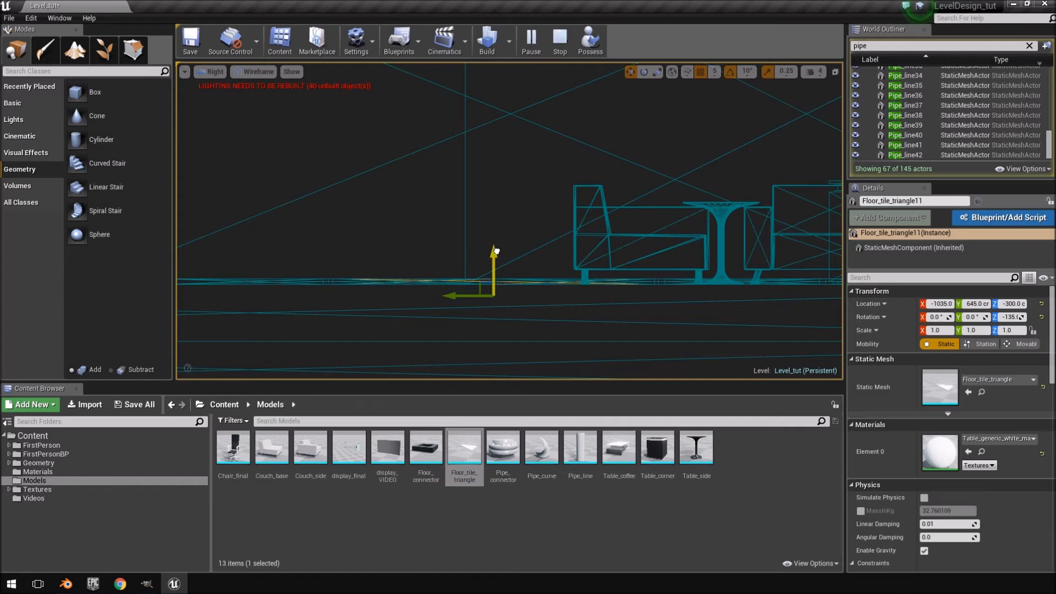
{"action": "scroll", "coordinate": [516, 322], "scroll_direction": "down", "scroll_amount": 3}
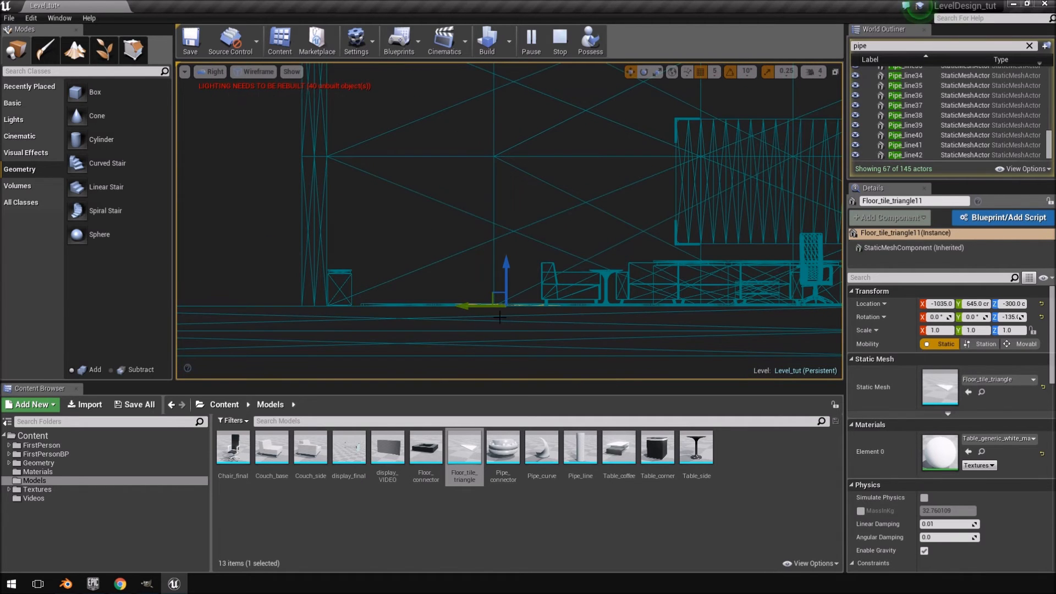
{"action": "scroll", "coordinate": [514, 285], "scroll_direction": "up", "scroll_amount": 4}
{"action": "left_click", "coordinate": [522, 334]}
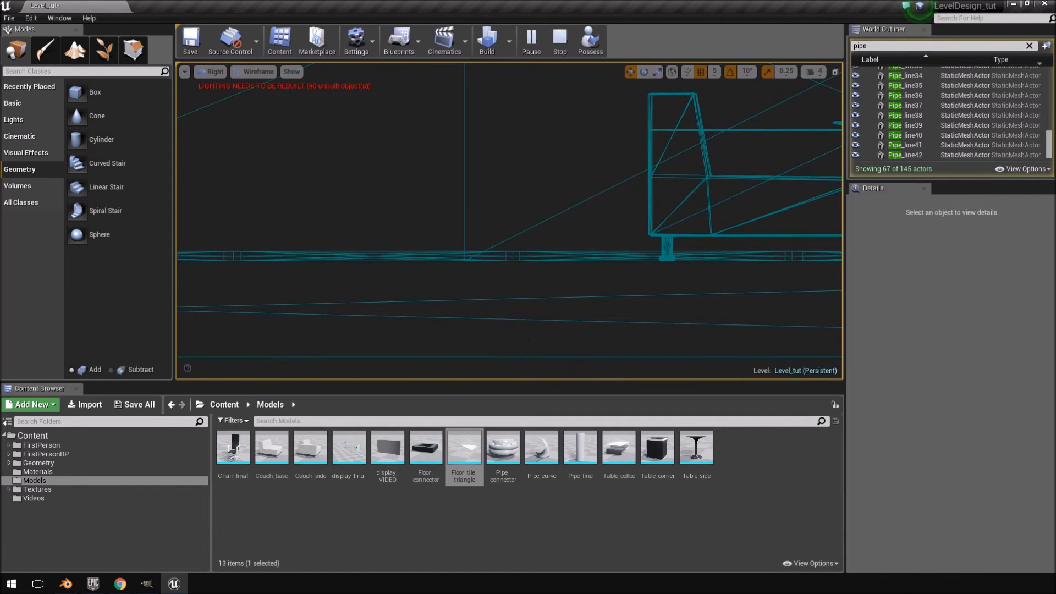
Stop the simulation, clear the outliner's search filter and make the Cube2 floor block visible again
{"action": "left_click", "coordinate": [560, 39]}
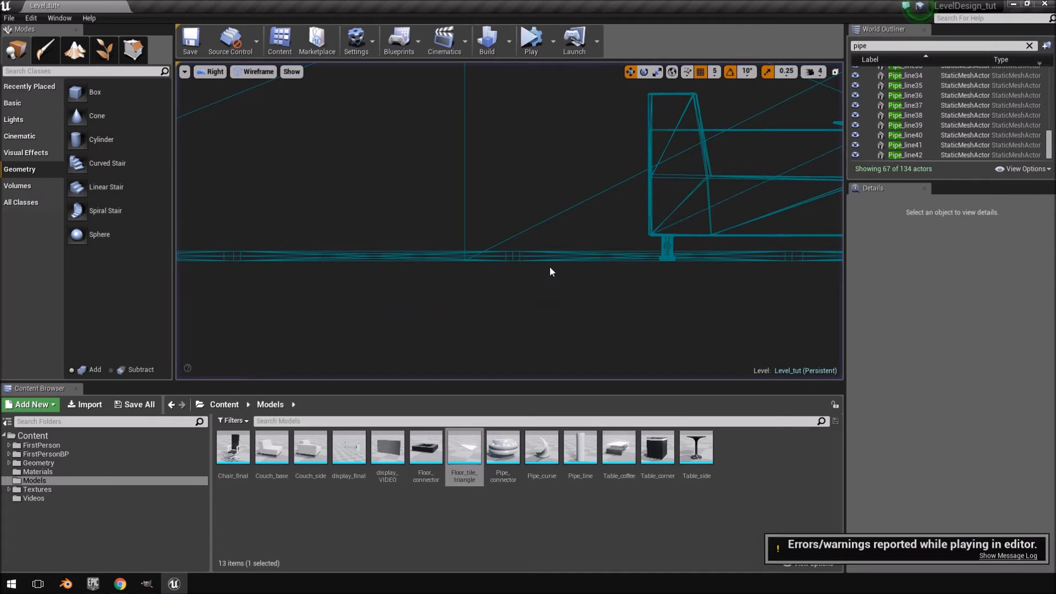
{"action": "scroll", "coordinate": [545, 311], "scroll_direction": "down", "scroll_amount": 3}
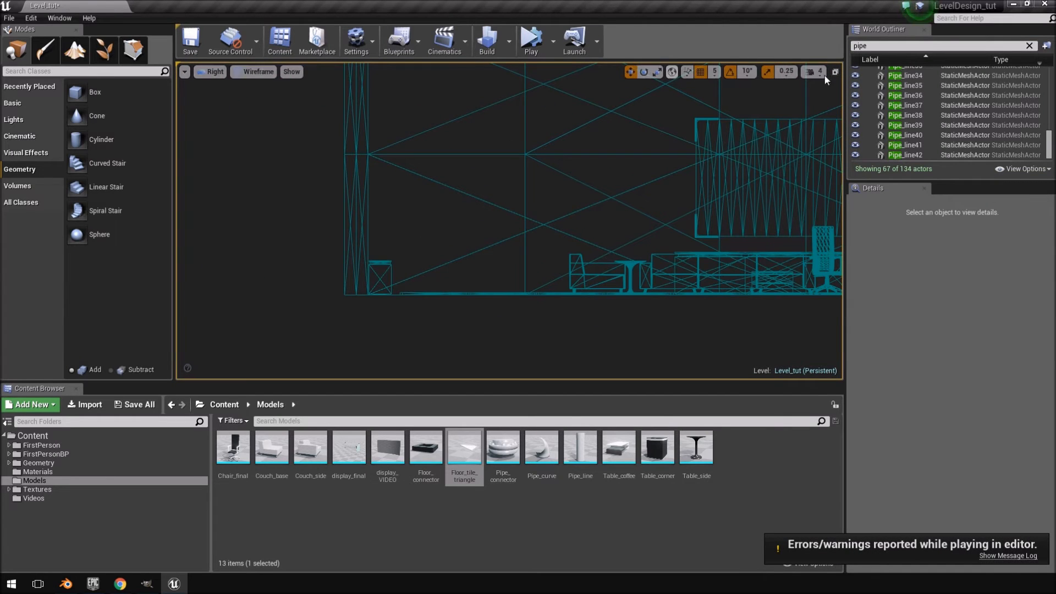
{"action": "mouse_move", "coordinate": [1049, 144]}
{"action": "left_mouse_down"}
{"action": "mouse_move", "coordinate": [1053, 66]}
{"action": "mouse_move", "coordinate": [1052, 154]}
{"action": "left_mouse_up"}
{"action": "left_click", "coordinate": [907, 48]}
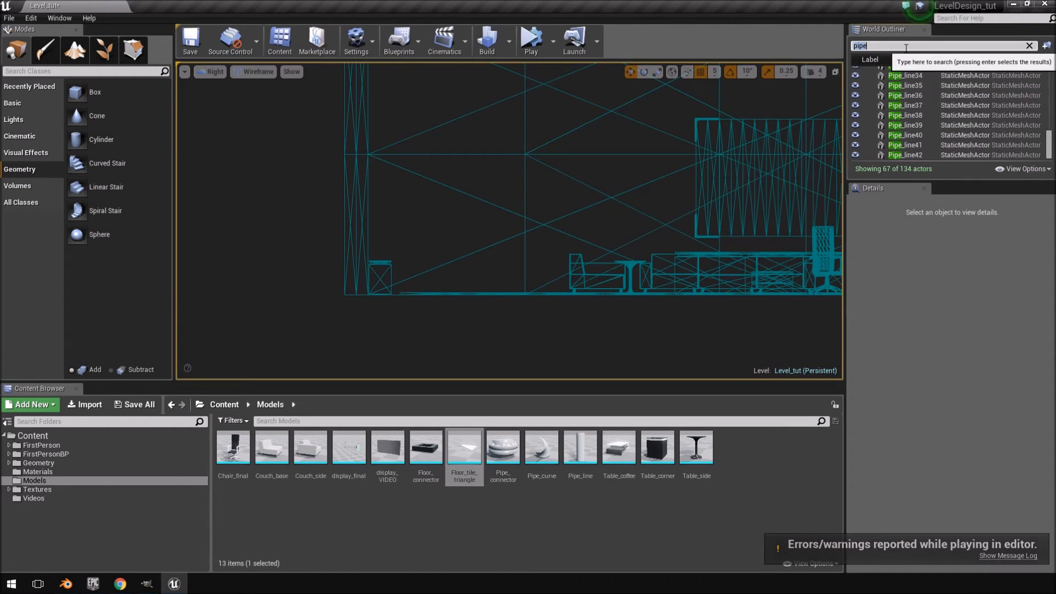
{"action": "key", "text": "BackSpace"}
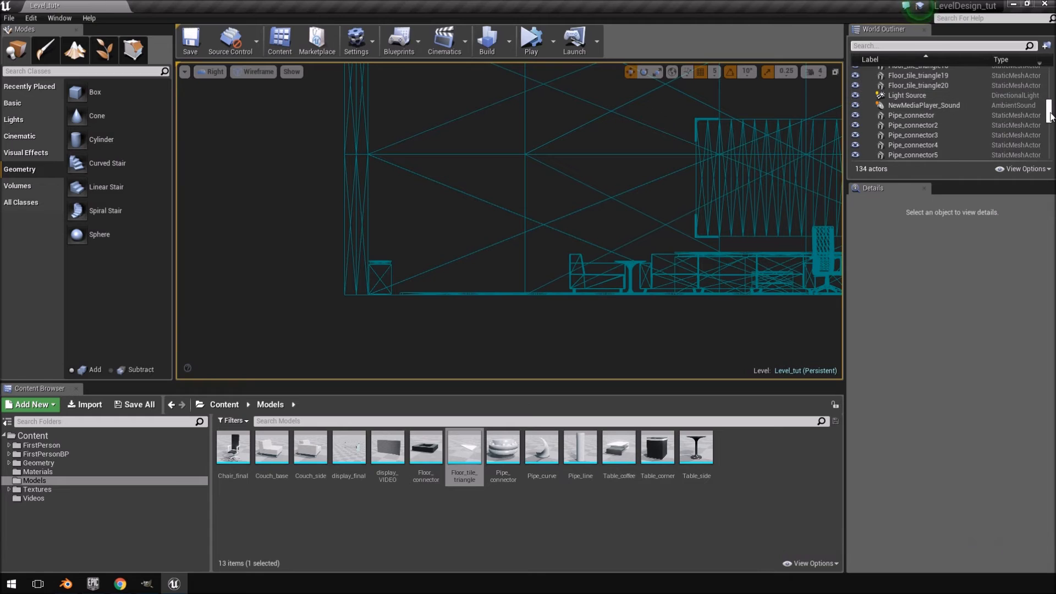
{"action": "scroll", "coordinate": [1028, 108], "scroll_direction": "up", "scroll_amount": 10}
{"action": "scroll", "coordinate": [1028, 108], "scroll_direction": "down", "scroll_amount": 10}
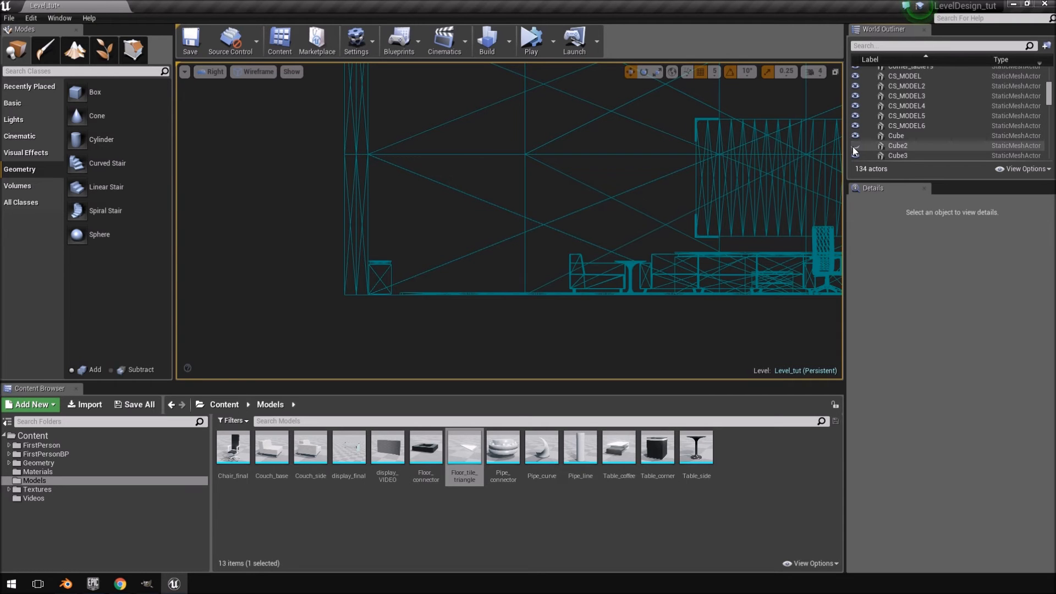
{"action": "left_click", "coordinate": [854, 147]}
Try lowering the floor tile between the chair and couch to Z -305, then undo the move
{"action": "left_click", "coordinate": [591, 316]}
{"action": "scroll", "coordinate": [655, 334], "scroll_direction": "up", "scroll_amount": 7}
{"action": "scroll", "coordinate": [649, 319], "scroll_direction": "down", "scroll_amount": 7}
{"action": "right_click_drag", "start_coordinate": [727, 278], "coordinate": [462, 271]}
{"action": "scroll", "coordinate": [710, 258], "scroll_direction": "up", "scroll_amount": 5}
{"action": "left_click_drag", "start_coordinate": [625, 326], "coordinate": [626, 336]}
{"action": "left_click", "coordinate": [614, 308]}
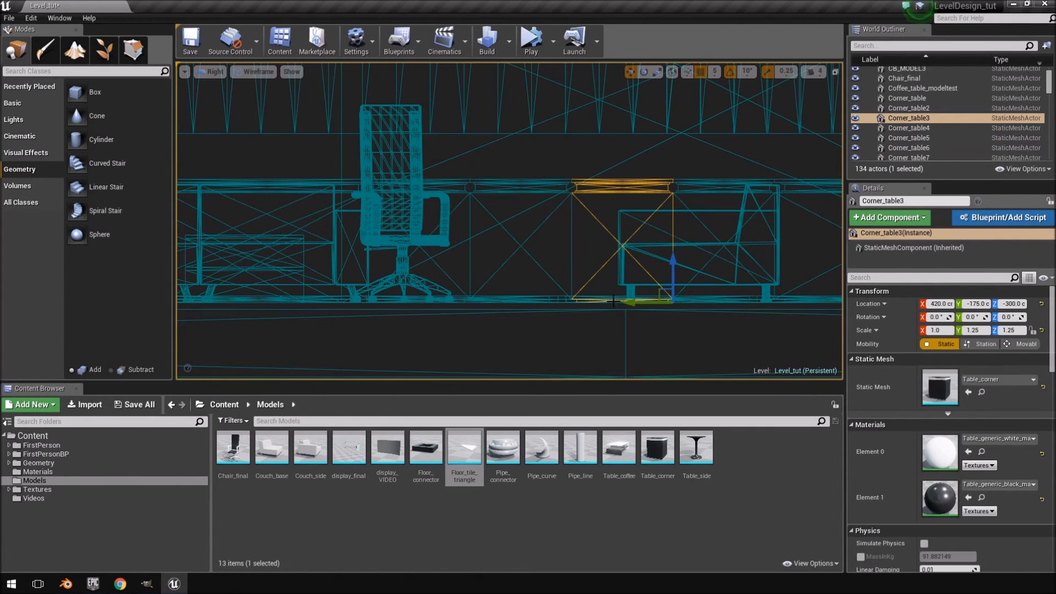
{"action": "left_click", "coordinate": [590, 302]}
{"action": "left_click_drag", "start_coordinate": [559, 262], "coordinate": [565, 267]}
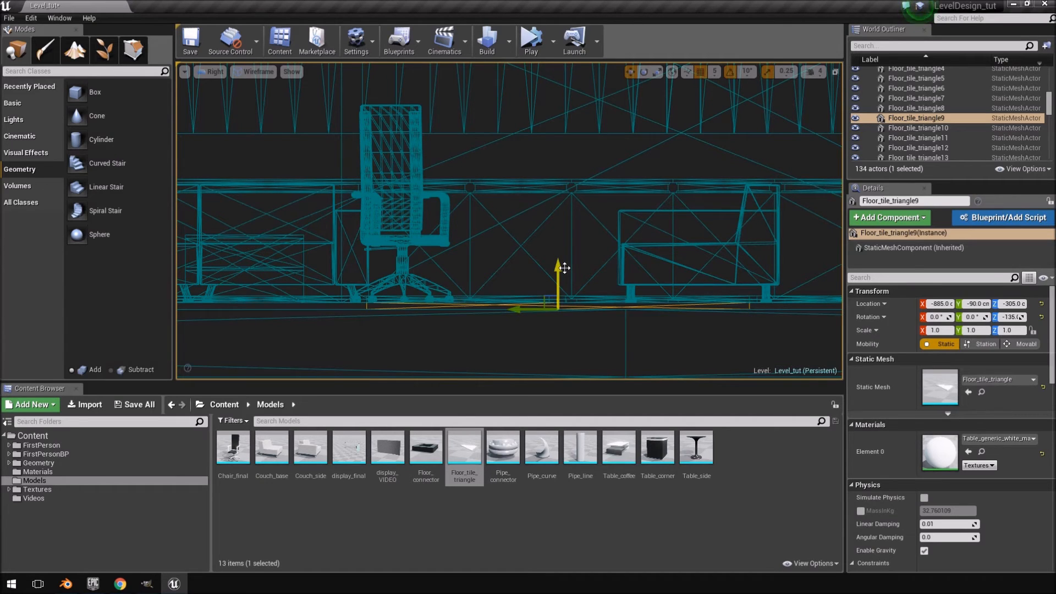
{"action": "key", "text": "ctrl+z"}
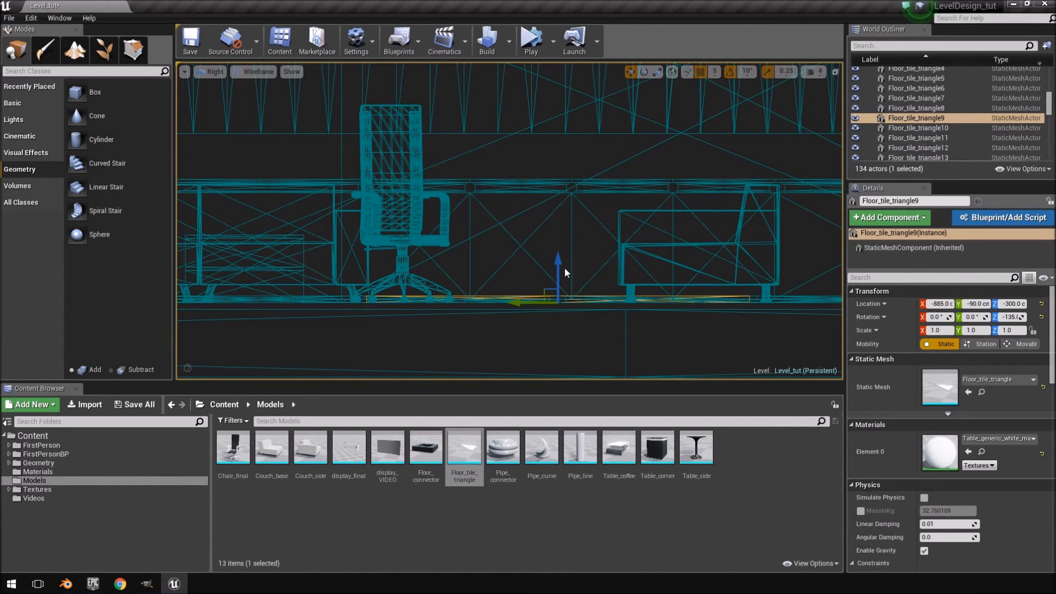
{"action": "left_click", "coordinate": [620, 316]}
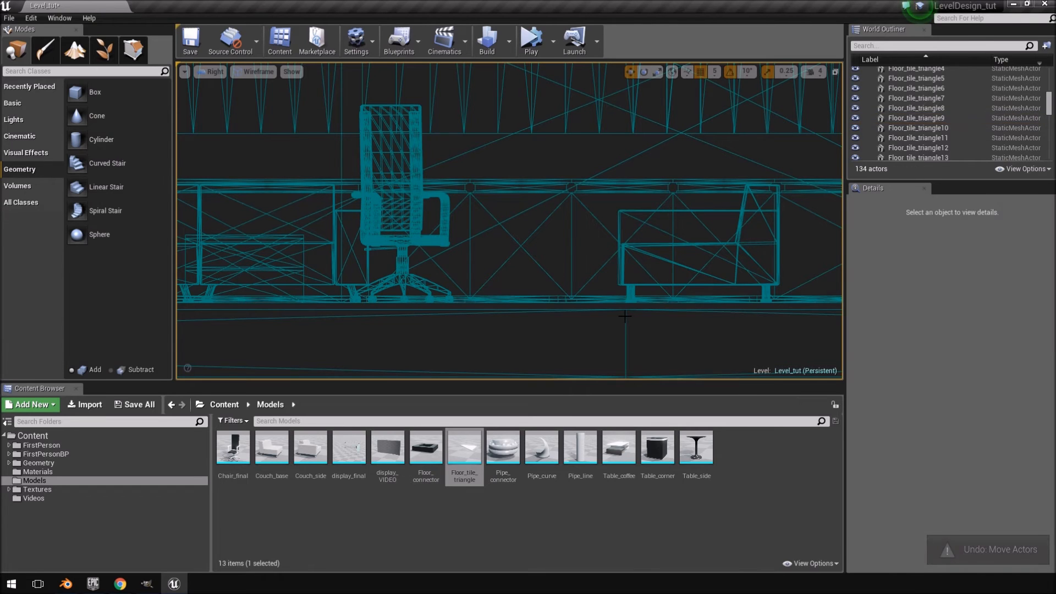
Select the Cube2 floor block, switch to the perspective view and build the level
{"action": "left_click", "coordinate": [635, 302]}
{"action": "left_click_drag", "start_coordinate": [626, 334], "coordinate": [626, 330]}
{"action": "scroll", "coordinate": [550, 286], "scroll_direction": "down", "scroll_amount": 5}
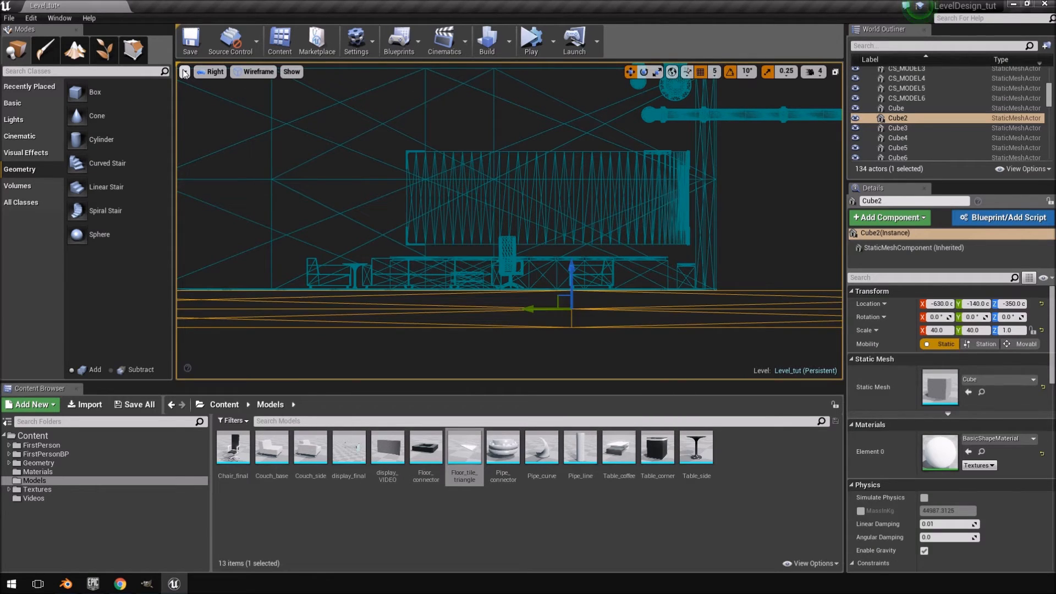
{"action": "left_click", "coordinate": [185, 73]}
{"action": "left_click", "coordinate": [210, 72]}
{"action": "left_click", "coordinate": [228, 83]}
{"action": "right_click_drag", "start_coordinate": [372, 172], "coordinate": [354, 107]}
{"action": "left_click", "coordinate": [487, 40]}
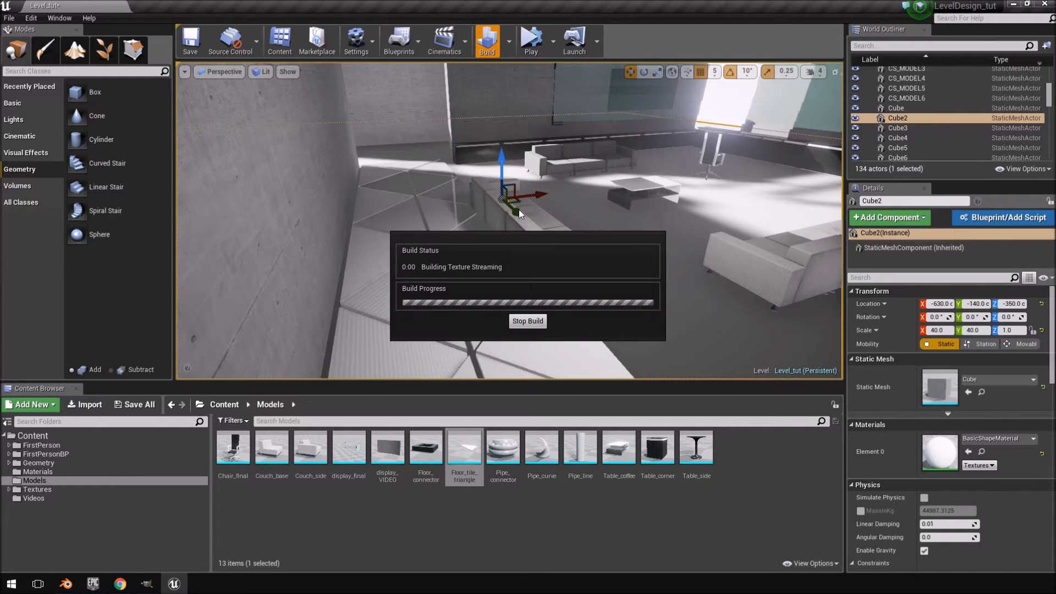
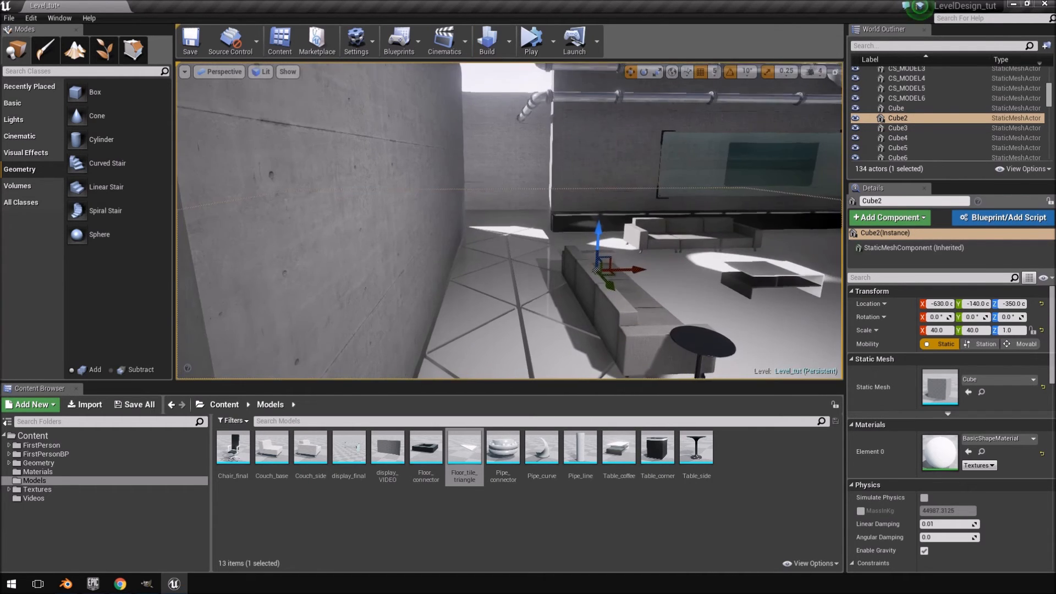
Place a Floor_connector in the level and move it onto a tile junction, at X -915, Y 765
{"action": "mouse_move", "coordinate": [509, 220]}
{"action": "right_mouse_down"}
{"action": "mouse_move", "coordinate": [550, 225]}
{"action": "mouse_move", "coordinate": [523, 220]}
{"action": "mouse_move", "coordinate": [520, 206]}
{"action": "mouse_move", "coordinate": [451, 217]}
{"action": "mouse_move", "coordinate": [484, 228]}
{"action": "mouse_move", "coordinate": [530, 218]}
{"action": "mouse_move", "coordinate": [501, 239]}
{"action": "right_mouse_up"}
{"action": "right_click", "coordinate": [501, 239]}
{"action": "right_click_drag", "start_coordinate": [533, 184], "coordinate": [587, 233]}
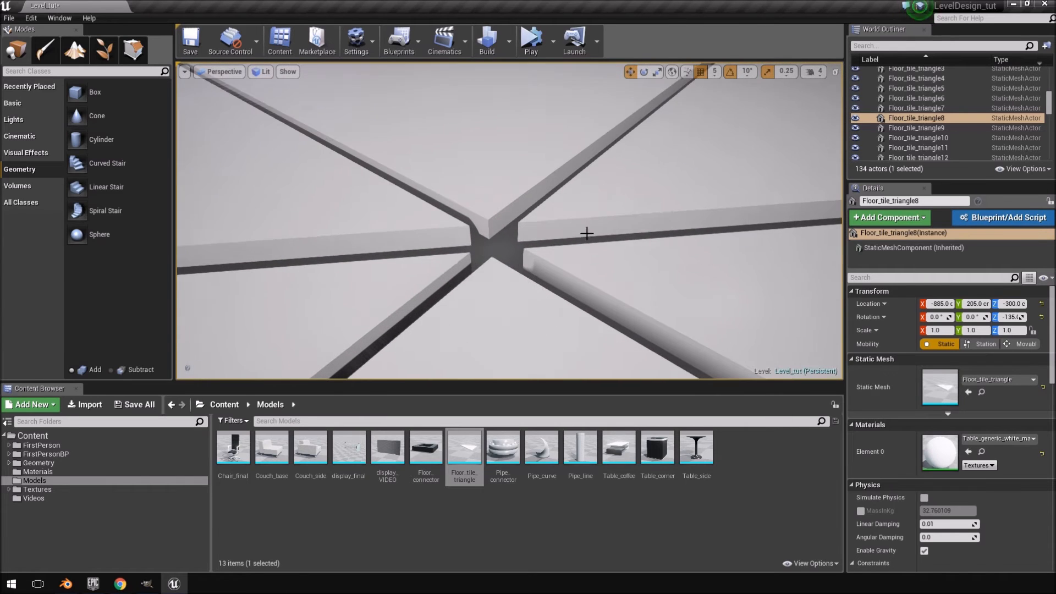
{"action": "left_click", "coordinate": [521, 241]}
{"action": "mouse_move", "coordinate": [522, 240]}
{"action": "right_mouse_down"}
{"action": "mouse_move", "coordinate": [496, 223]}
{"action": "mouse_move", "coordinate": [506, 258]}
{"action": "mouse_move", "coordinate": [514, 242]}
{"action": "right_mouse_up"}
{"action": "right_click_drag", "start_coordinate": [626, 241], "coordinate": [619, 253]}
{"action": "left_click_drag", "start_coordinate": [426, 449], "coordinate": [560, 314]}
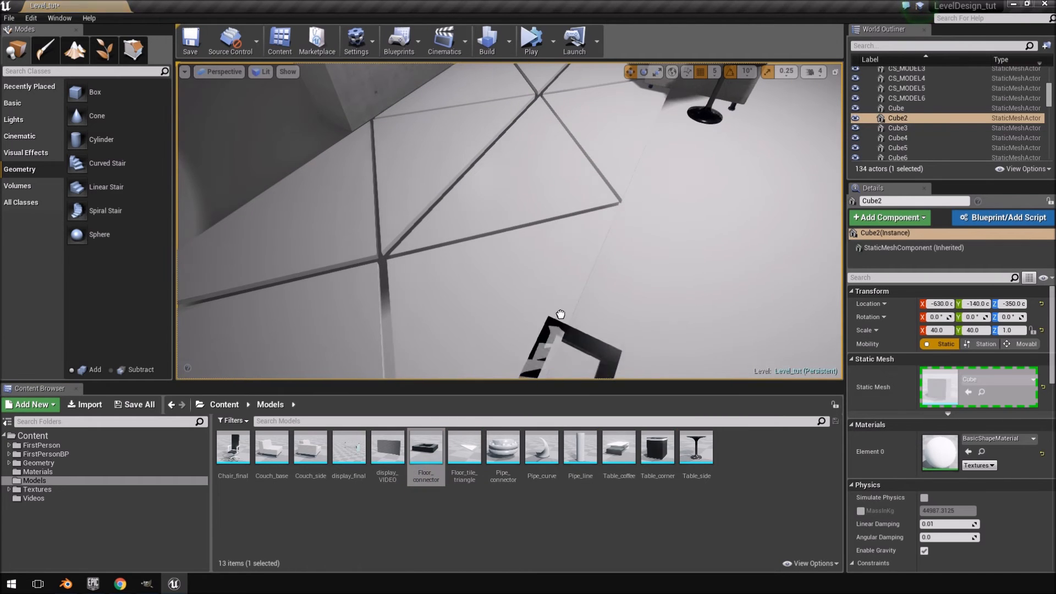
{"action": "right_click_drag", "start_coordinate": [605, 314], "coordinate": [604, 341]}
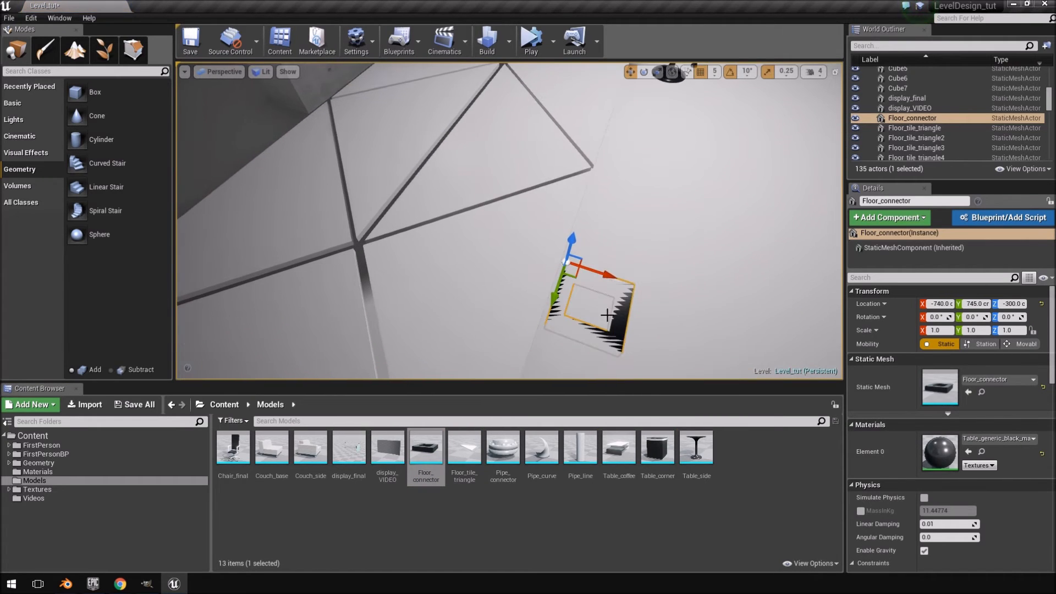
{"action": "left_click_drag", "start_coordinate": [605, 271], "coordinate": [336, 253]}
{"action": "right_click_drag", "start_coordinate": [336, 252], "coordinate": [368, 256]}
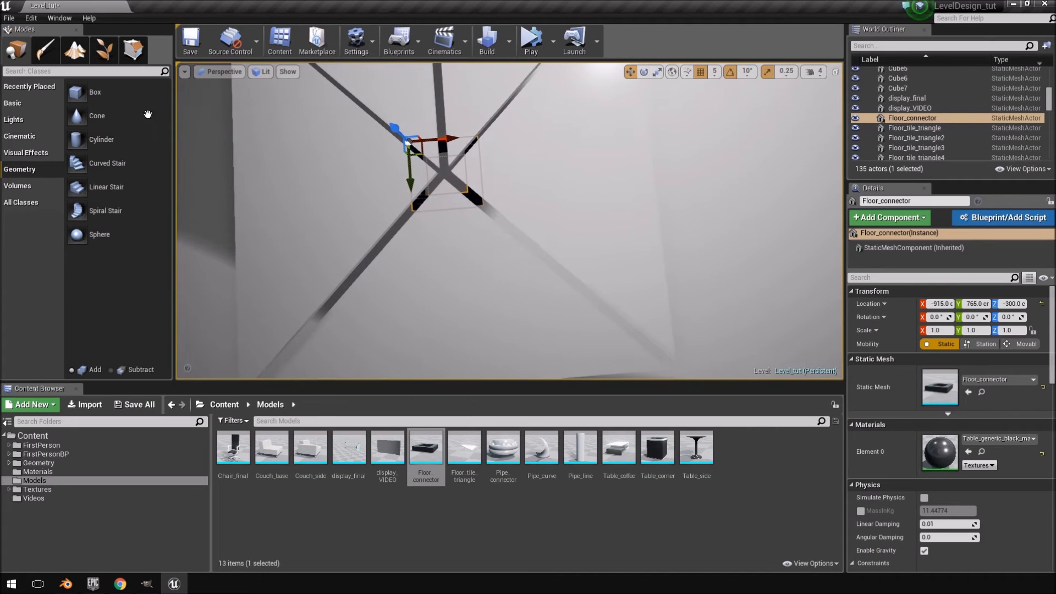
Switch to the top view and examine the connector's alignment with the gap where the tile corners meet
{"action": "left_click", "coordinate": [219, 72]}
{"action": "left_click", "coordinate": [231, 103]}
{"action": "right_click_drag", "start_coordinate": [401, 191], "coordinate": [405, 66]}
{"action": "scroll", "coordinate": [421, 190], "scroll_direction": "down", "scroll_amount": 1}
{"action": "right_click_drag", "start_coordinate": [519, 308], "coordinate": [495, 178]}
{"action": "scroll", "coordinate": [496, 179], "scroll_direction": "up", "scroll_amount": 12}
{"action": "scroll", "coordinate": [495, 179], "scroll_direction": "up", "scroll_amount": 2}
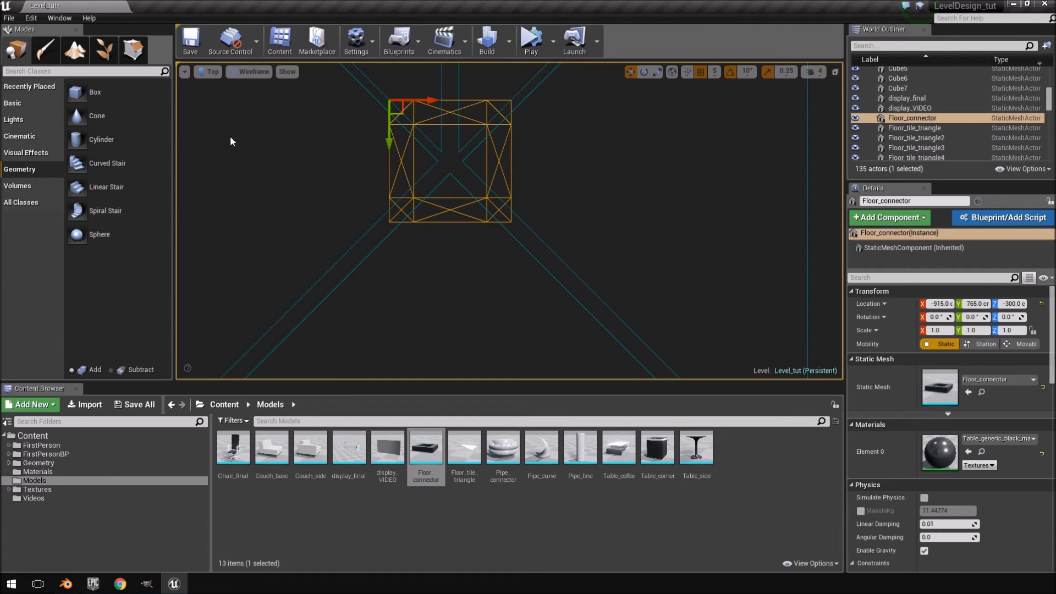
Switch to the left view and examine the connector's height relative to the floor tiles
{"action": "left_click", "coordinate": [210, 71]}
{"action": "left_click", "coordinate": [231, 126]}
{"action": "scroll", "coordinate": [523, 258], "scroll_direction": "down", "scroll_amount": 15}
{"action": "right_click_drag", "start_coordinate": [521, 272], "coordinate": [530, 208]}
{"action": "scroll", "coordinate": [530, 208], "scroll_direction": "up", "scroll_amount": 11}
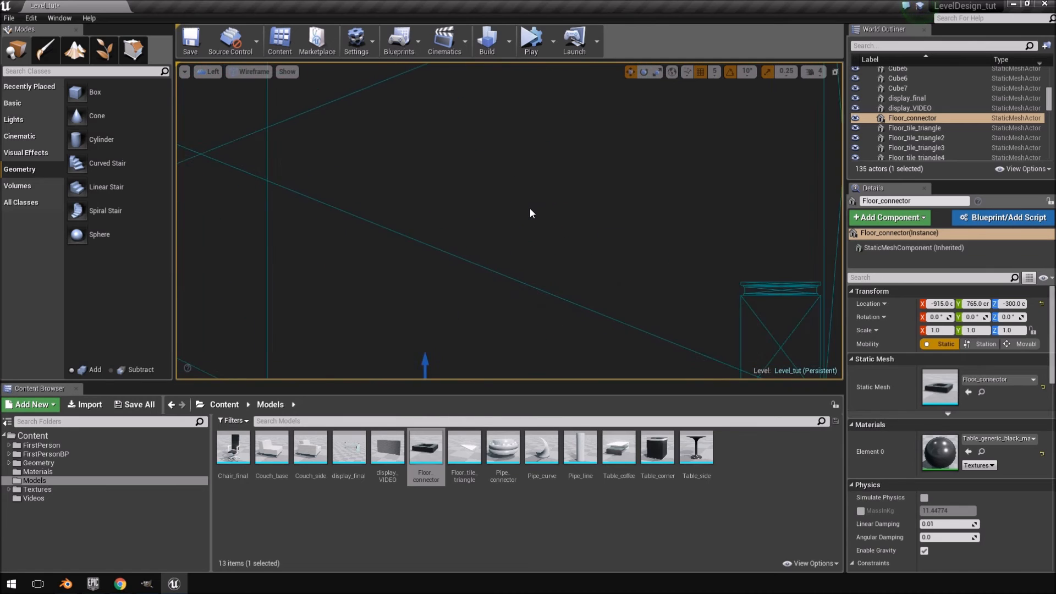
{"action": "scroll", "coordinate": [529, 207], "scroll_direction": "down", "scroll_amount": 4}
{"action": "scroll", "coordinate": [517, 207], "scroll_direction": "up", "scroll_amount": 2}
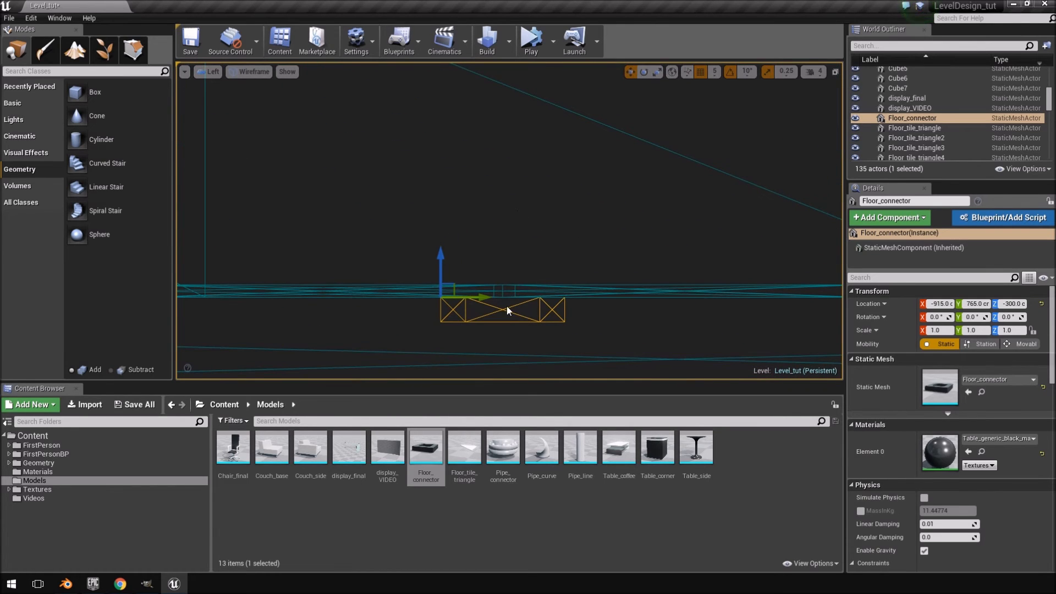
Open the Floor_connector mesh in its editor, show its pivot and inspect where the pivot sits
{"action": "double_click", "coordinate": [427, 448]}
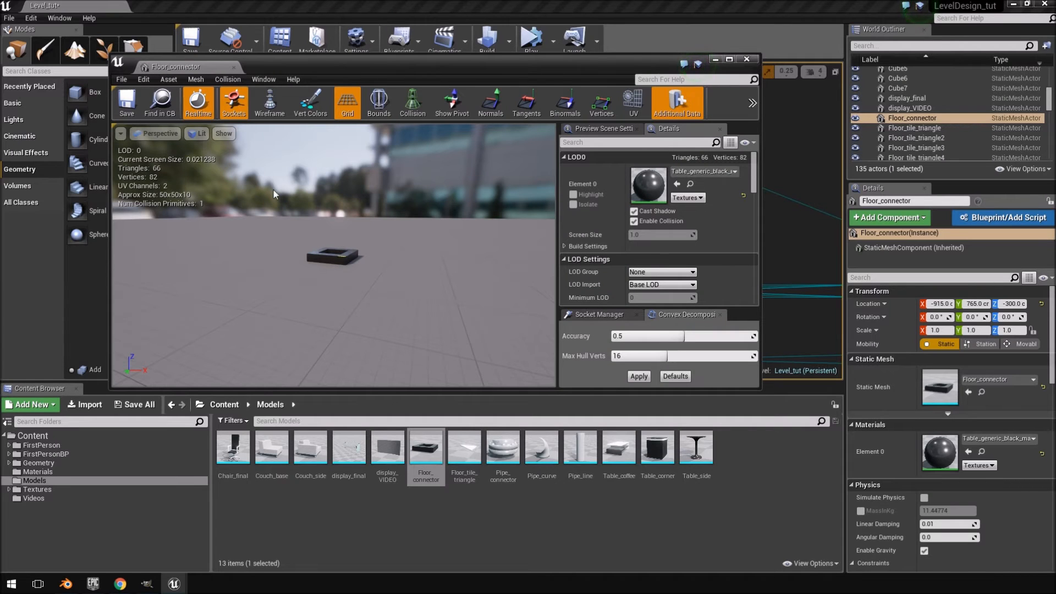
{"action": "left_click", "coordinate": [456, 115]}
{"action": "scroll", "coordinate": [365, 220], "scroll_direction": "up", "scroll_amount": 5}
{"action": "scroll", "coordinate": [365, 221], "scroll_direction": "down", "scroll_amount": 2}
{"action": "scroll", "coordinate": [364, 220], "scroll_direction": "up", "scroll_amount": 2}
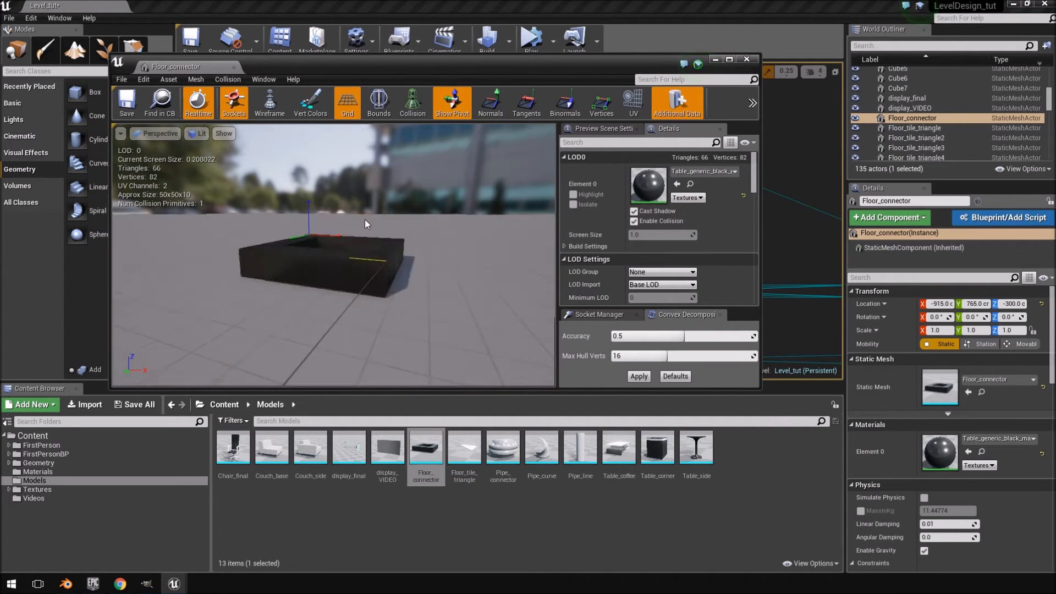
{"action": "scroll", "coordinate": [364, 220], "scroll_direction": "down", "scroll_amount": 5}
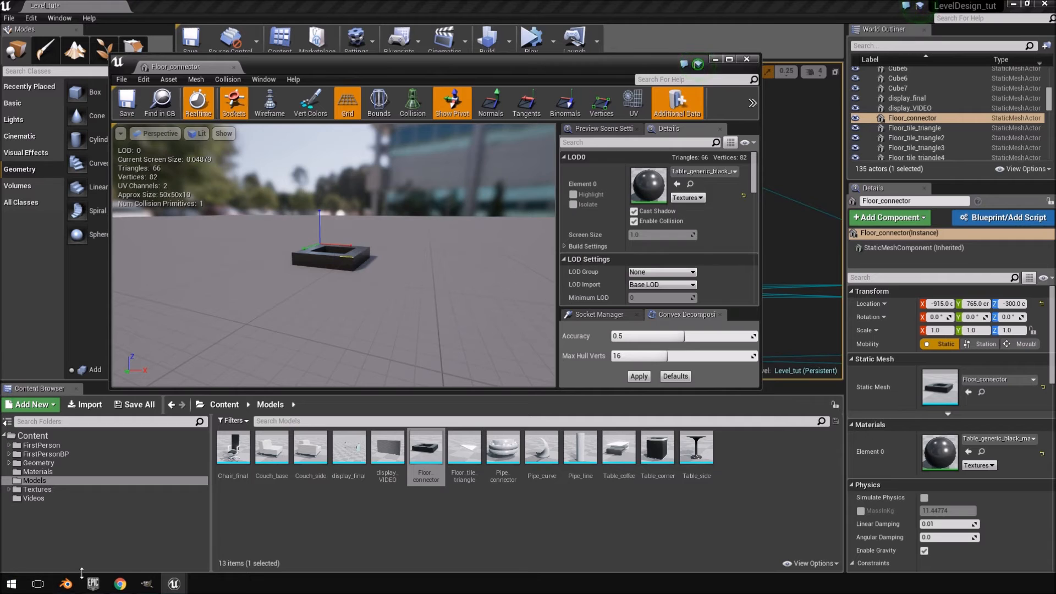
Switch to level_layout.blend in Blender and frame the floor connector beside the floor tile in front view
{"action": "left_click", "coordinate": [66, 583]}
{"action": "left_click", "coordinate": [94, 553]}
{"action": "middle_click_drag", "start_coordinate": [369, 366], "coordinate": [568, 258]}
{"action": "key", "text": "KP_1"}
{"action": "scroll", "coordinate": [569, 251], "scroll_direction": "up", "scroll_amount": 6}
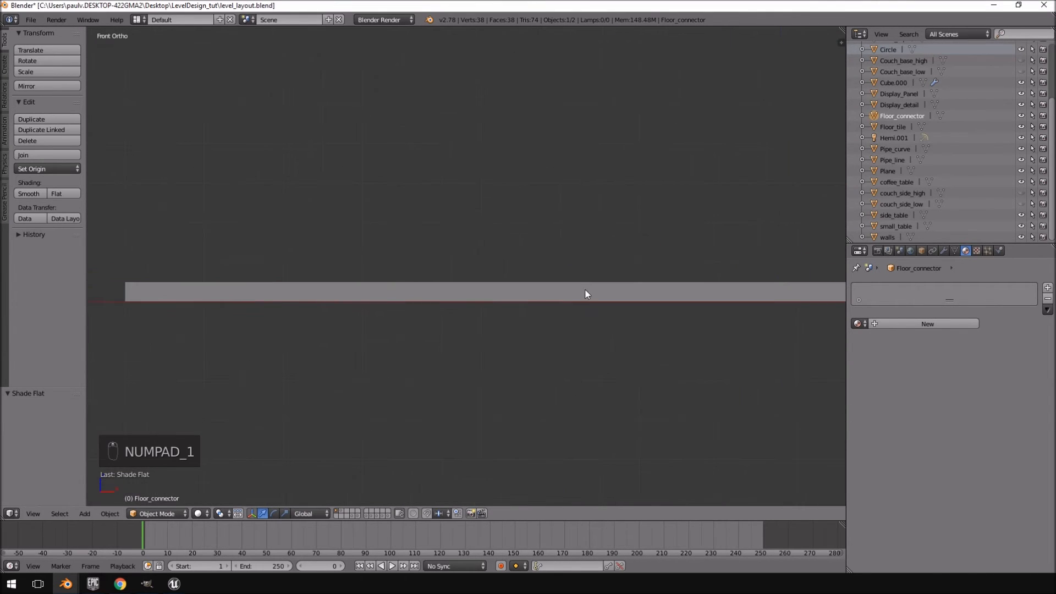
{"action": "middle_click_drag", "start_coordinate": [792, 288], "coordinate": [427, 262], "text": "shift"}
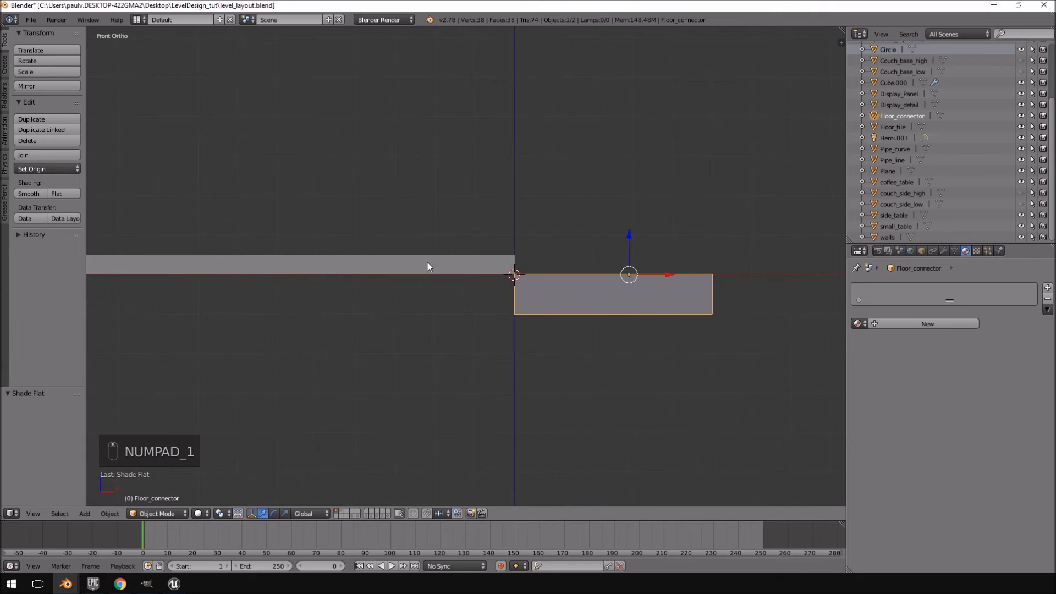
Select the floor tile and the floor connector in turn to compare their thickness and vertical position
{"action": "right_click", "coordinate": [507, 265]}
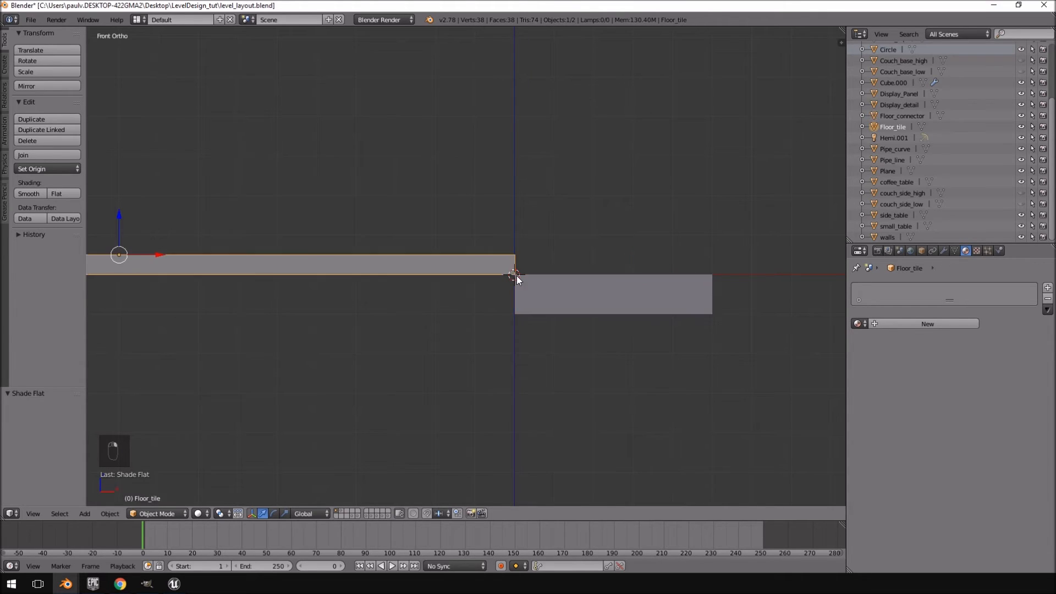
{"action": "right_click", "coordinate": [516, 299]}
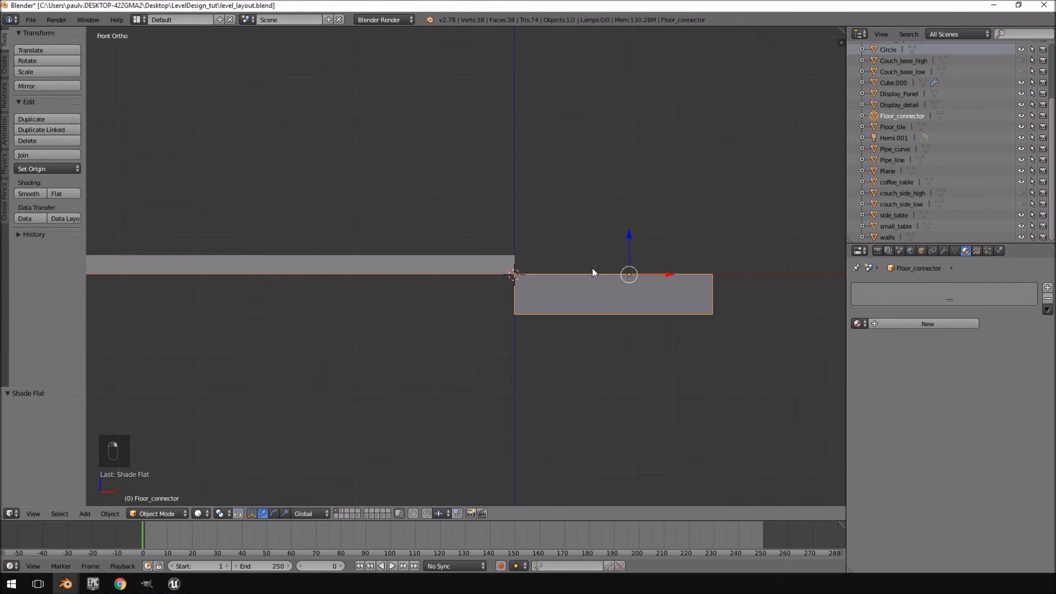
{"action": "right_click", "coordinate": [494, 261]}
{"action": "right_click", "coordinate": [517, 287]}
{"action": "right_click", "coordinate": [492, 262]}
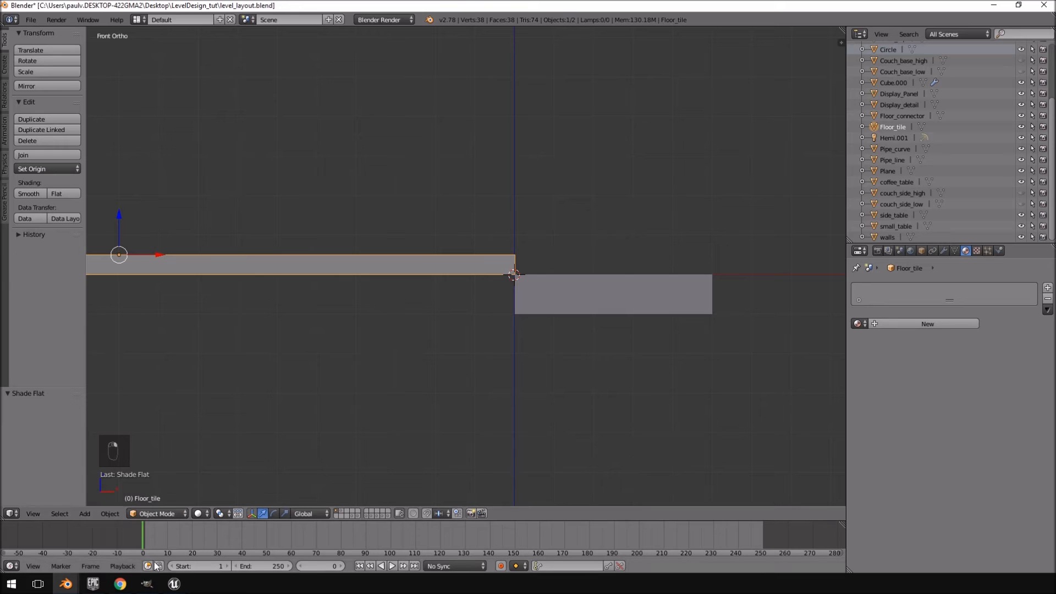
{"action": "left_click", "coordinate": [66, 584]}
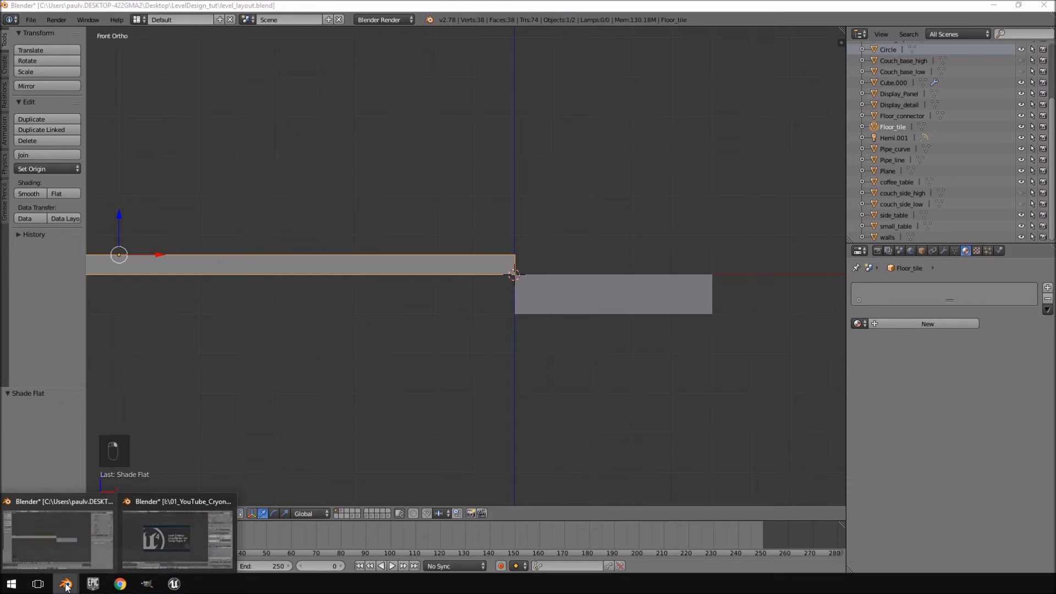
{"action": "left_click", "coordinate": [87, 537]}
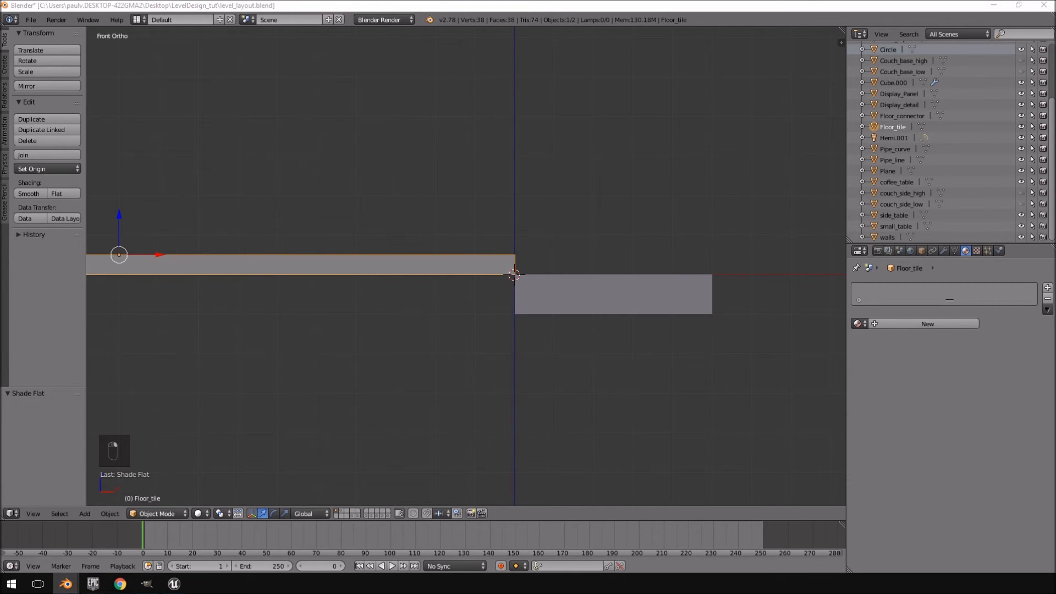
Switch back to the LevelDesign_tut level in Unreal Editor and close the Floor_connector mesh editor
{"action": "mouse_move", "coordinate": [174, 584]}
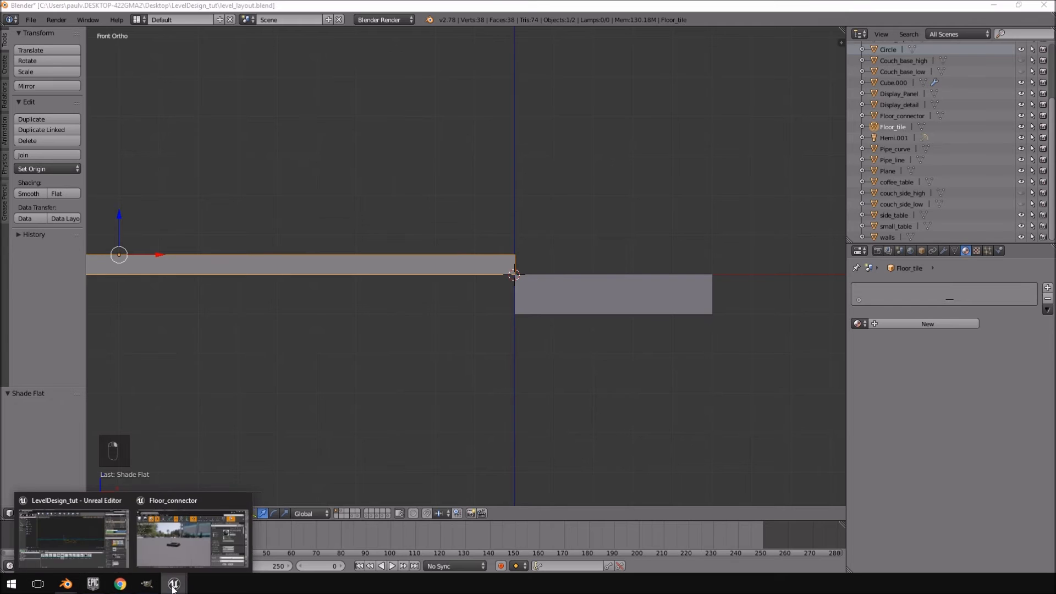
{"action": "left_click", "coordinate": [219, 537]}
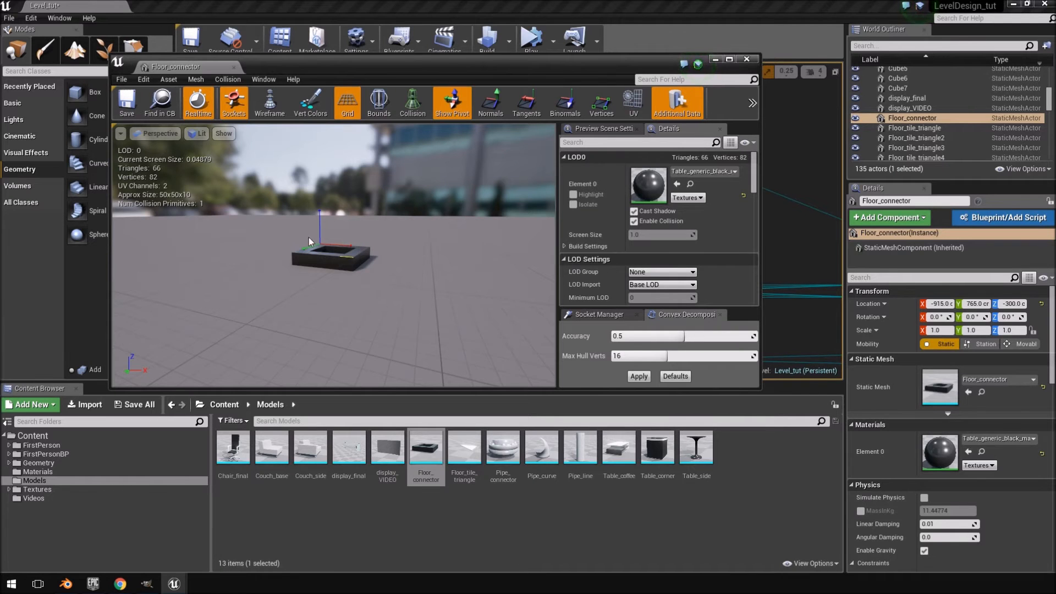
{"action": "left_click", "coordinate": [747, 59]}
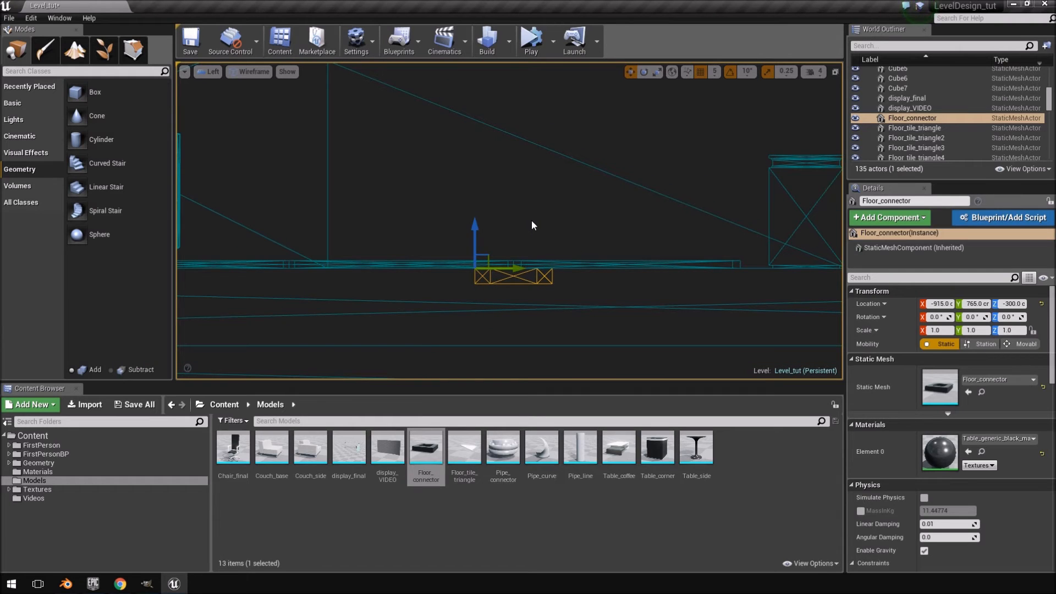
Lower the floor slab Cube2 beneath the tiles to Z -360 cm in the left view
{"action": "left_click", "coordinate": [577, 306]}
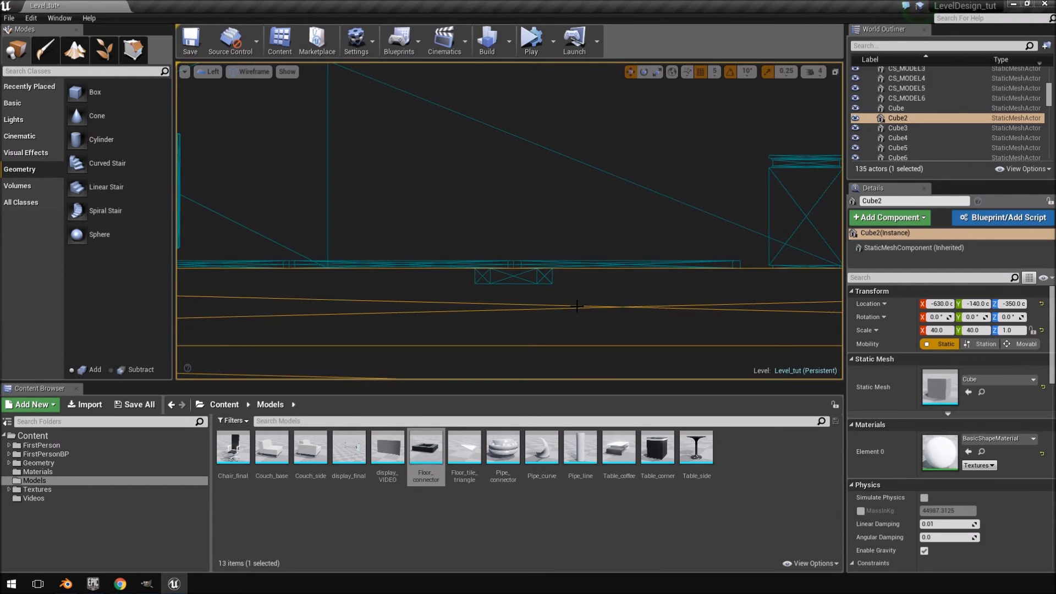
{"action": "scroll", "coordinate": [576, 306], "scroll_direction": "down", "scroll_amount": 3}
{"action": "right_click_drag", "start_coordinate": [647, 287], "coordinate": [521, 268]}
{"action": "right_click_drag", "start_coordinate": [426, 265], "coordinate": [727, 244]}
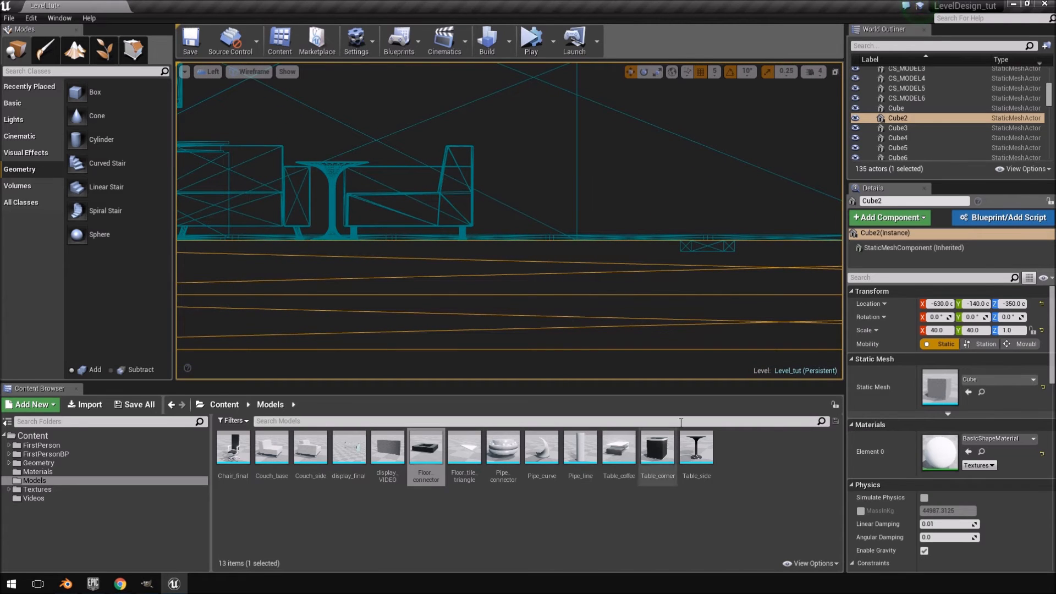
{"action": "scroll", "coordinate": [689, 353], "scroll_direction": "down", "scroll_amount": 1}
{"action": "right_click_drag", "start_coordinate": [704, 332], "coordinate": [529, 323]}
{"action": "scroll", "coordinate": [516, 318], "scroll_direction": "down", "scroll_amount": 6}
{"action": "right_click_drag", "start_coordinate": [458, 310], "coordinate": [761, 279]}
{"action": "left_click_drag", "start_coordinate": [388, 229], "coordinate": [390, 234]}
{"action": "right_click_drag", "start_coordinate": [690, 256], "coordinate": [528, 244]}
{"action": "scroll", "coordinate": [593, 272], "scroll_direction": "up", "scroll_amount": 7}
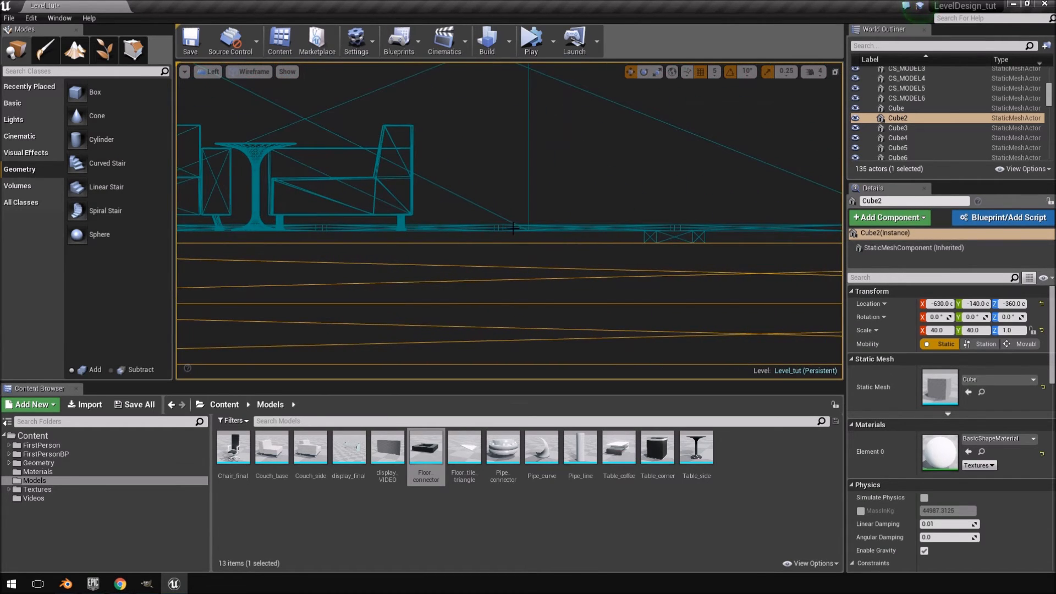
Return to the perspective view, select the floor connector and examine how it sits at the tile junction
{"action": "left_click", "coordinate": [216, 73]}
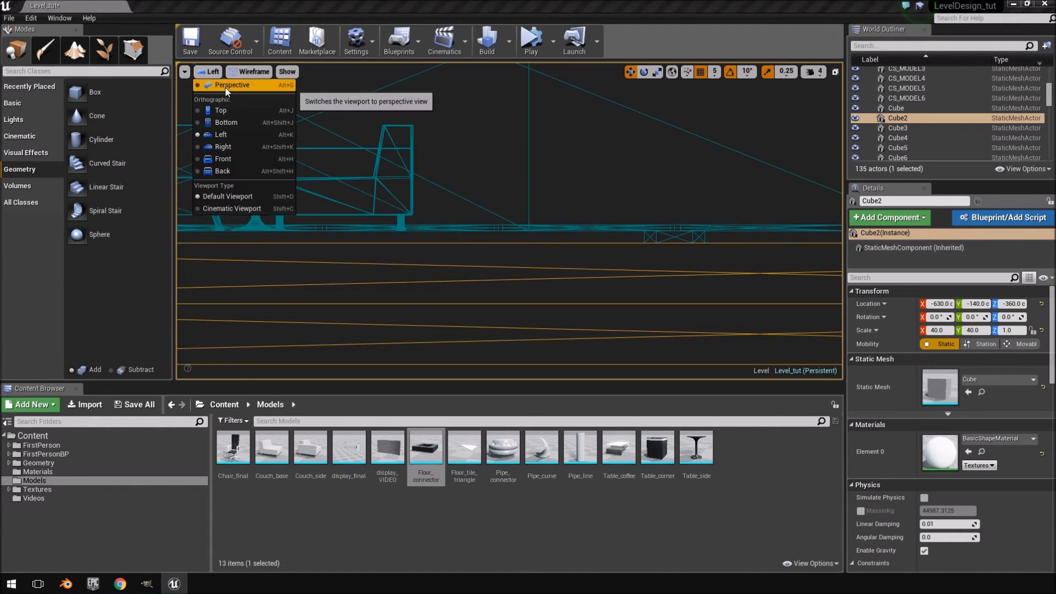
{"action": "left_click", "coordinate": [226, 85]}
{"action": "mouse_move", "coordinate": [549, 210]}
{"action": "right_mouse_down"}
{"action": "mouse_move", "coordinate": [534, 242]}
{"action": "mouse_move", "coordinate": [533, 229]}
{"action": "mouse_move", "coordinate": [542, 242]}
{"action": "mouse_move", "coordinate": [564, 225]}
{"action": "mouse_move", "coordinate": [546, 203]}
{"action": "right_mouse_up"}
{"action": "key", "text": "w"}
{"action": "left_click", "coordinate": [404, 297]}
{"action": "right_click_drag", "start_coordinate": [404, 297], "coordinate": [396, 275]}
{"action": "mouse_move", "coordinate": [412, 361]}
{"action": "right_mouse_down"}
{"action": "mouse_move", "coordinate": [409, 347]}
{"action": "mouse_move", "coordinate": [421, 351]}
{"action": "mouse_move", "coordinate": [412, 361]}
{"action": "right_mouse_up"}
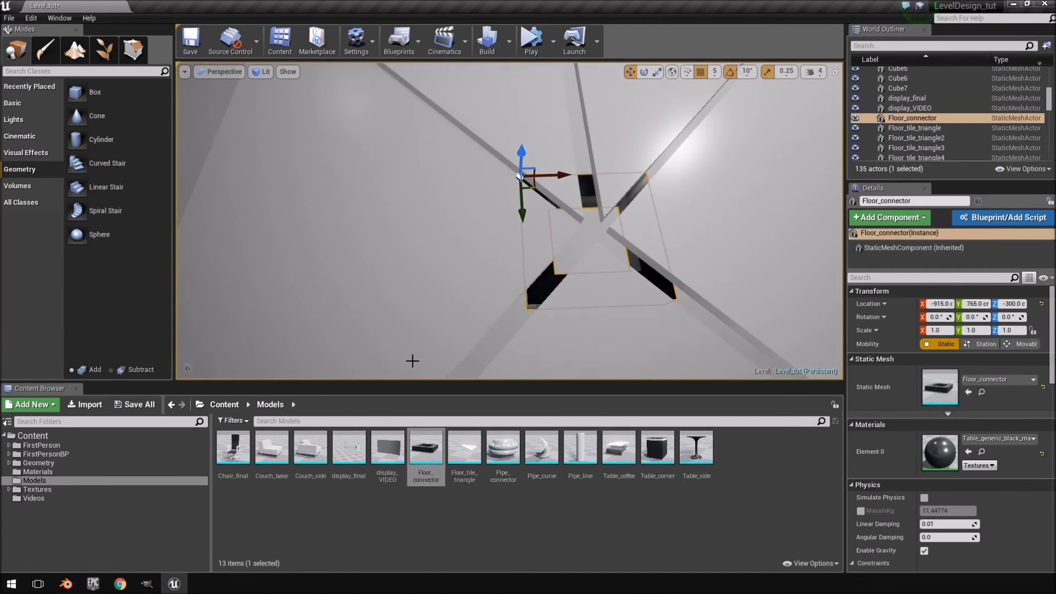
{"action": "right_click_drag", "start_coordinate": [601, 276], "coordinate": [626, 262]}
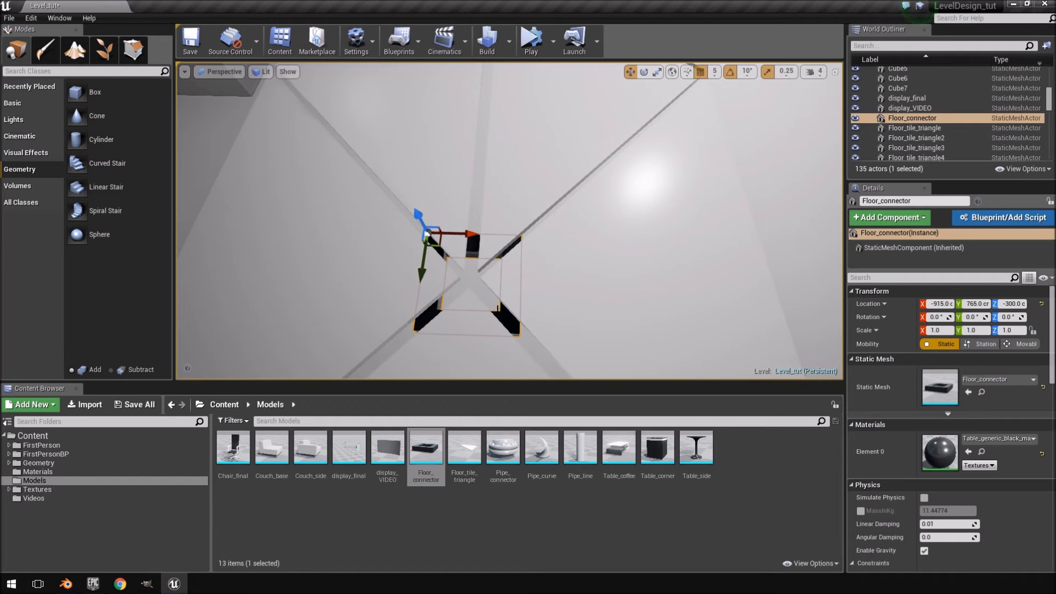
{"action": "mouse_move", "coordinate": [456, 300]}
{"action": "right_mouse_down"}
{"action": "mouse_move", "coordinate": [445, 278]}
{"action": "mouse_move", "coordinate": [399, 247]}
{"action": "mouse_move", "coordinate": [455, 297]}
{"action": "right_mouse_up"}
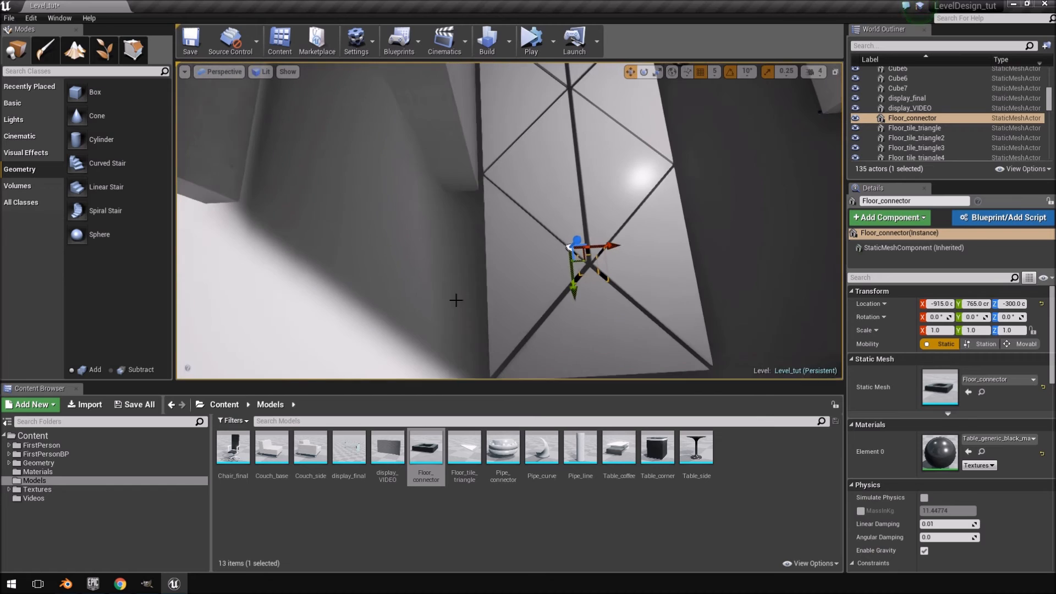
Duplicate the floor connector along the tile strip onto the following two junctions, at Y 470 cm and Y 175 cm
{"action": "right_click_drag", "start_coordinate": [566, 303], "coordinate": [584, 297]}
{"action": "left_click_drag", "start_coordinate": [532, 295], "coordinate": [530, 126], "text": "alt"}
{"action": "right_click_drag", "start_coordinate": [530, 127], "coordinate": [512, 319]}
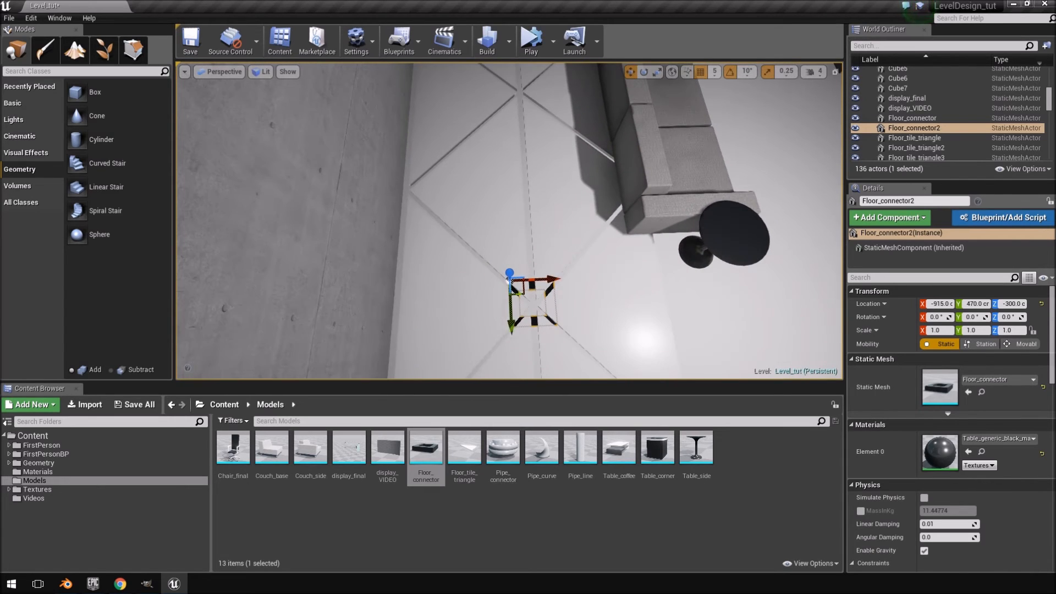
{"action": "left_click_drag", "start_coordinate": [509, 341], "coordinate": [503, 122], "text": "alt"}
{"action": "right_click_drag", "start_coordinate": [503, 123], "coordinate": [624, 154]}
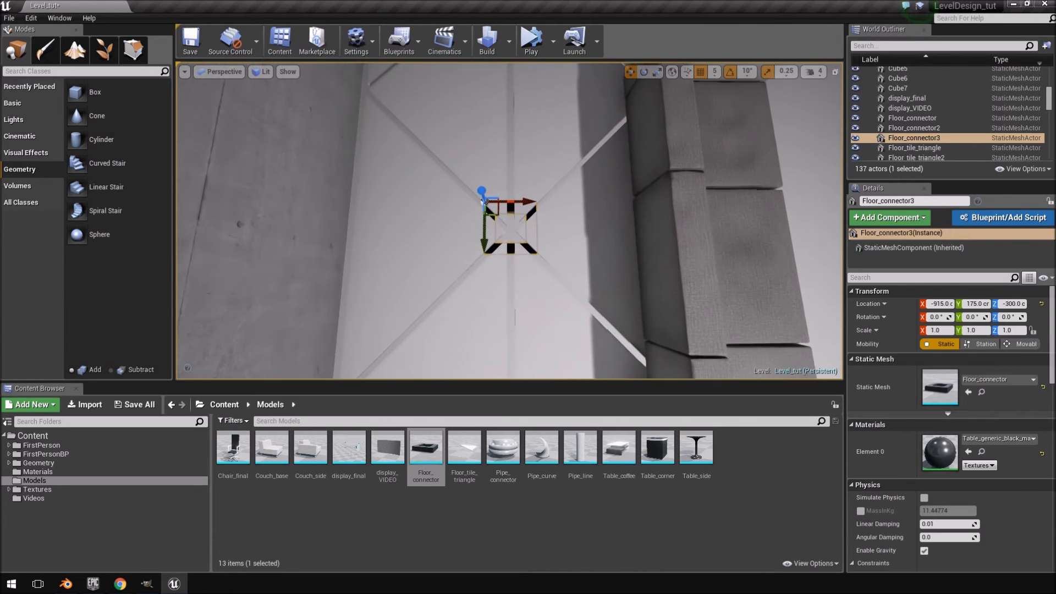
Duplicate the connector onto the last two junctions of the tile strip, placing the final copy at Y -410 cm
{"action": "scroll", "coordinate": [466, 187], "scroll_direction": "down", "scroll_amount": 6}
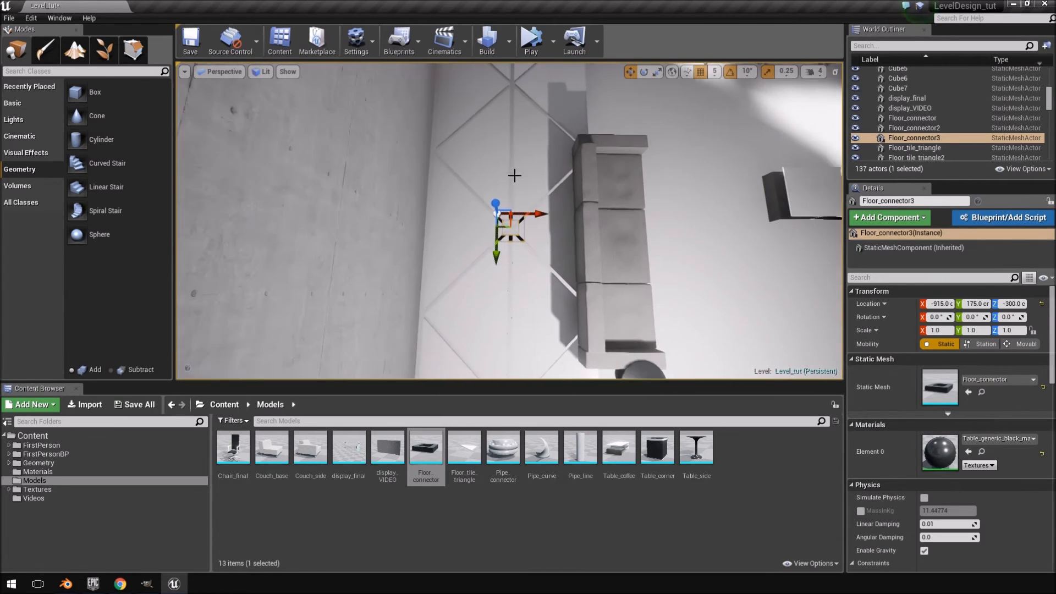
{"action": "left_click_drag", "start_coordinate": [502, 255], "coordinate": [502, 155], "text": "alt"}
{"action": "right_click_drag", "start_coordinate": [499, 114], "coordinate": [497, 79]}
{"action": "left_click_drag", "start_coordinate": [468, 320], "coordinate": [468, 177], "text": "alt"}
{"action": "right_click_drag", "start_coordinate": [468, 177], "coordinate": [339, 88]}
{"action": "right_click_drag", "start_coordinate": [468, 208], "coordinate": [468, 175]}
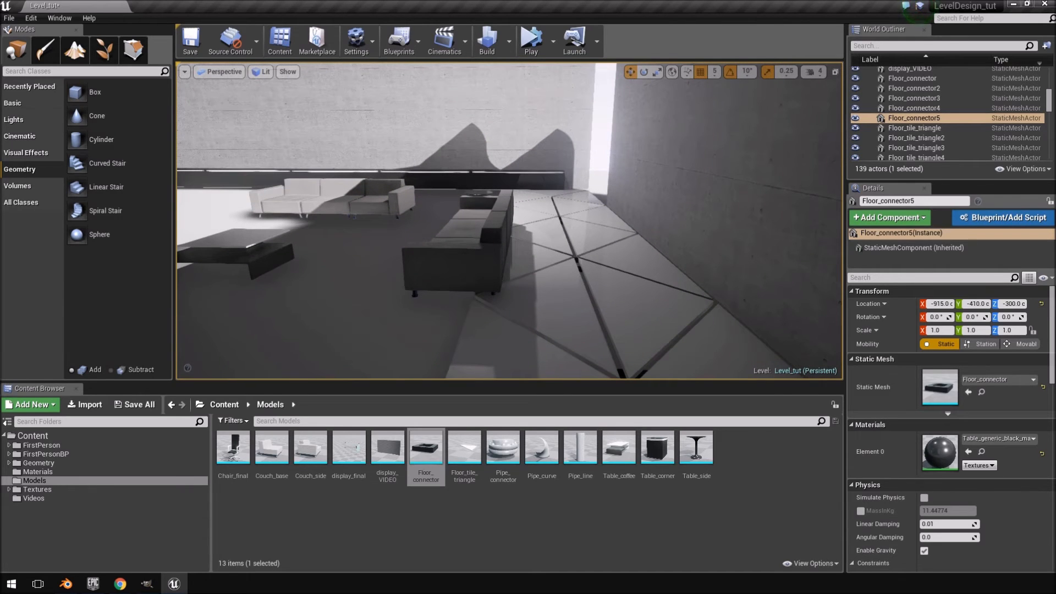
Hide the couch pieces and the furniture beside them that obstruct the view of the tile strip
{"action": "left_click", "coordinate": [472, 267]}
{"action": "key", "text": "h"}
{"action": "left_click", "coordinate": [460, 235]}
{"action": "key", "text": "h"}
{"action": "left_click", "coordinate": [472, 209]}
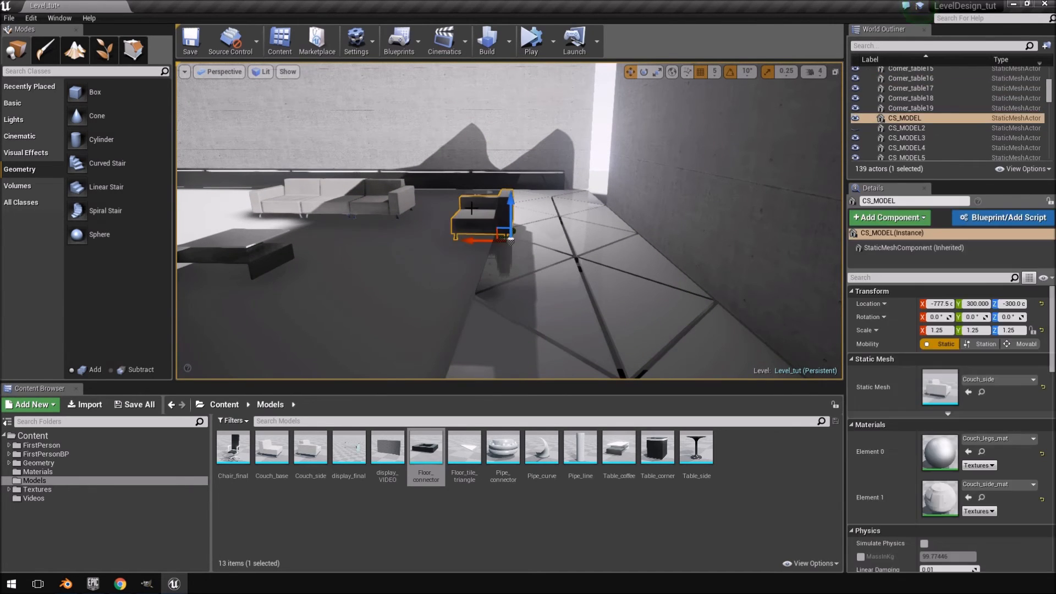
{"action": "key", "text": "h"}
{"action": "right_click_drag", "start_coordinate": [475, 212], "coordinate": [475, 194]}
{"action": "left_click", "coordinate": [482, 214]}
{"action": "key", "text": "h"}
{"action": "mouse_move", "coordinate": [512, 263]}
{"action": "right_mouse_down"}
{"action": "mouse_move", "coordinate": [507, 292]}
{"action": "mouse_move", "coordinate": [732, 330]}
{"action": "mouse_move", "coordinate": [594, 243]}
{"action": "mouse_move", "coordinate": [633, 259]}
{"action": "mouse_move", "coordinate": [522, 261]}
{"action": "right_mouse_up"}
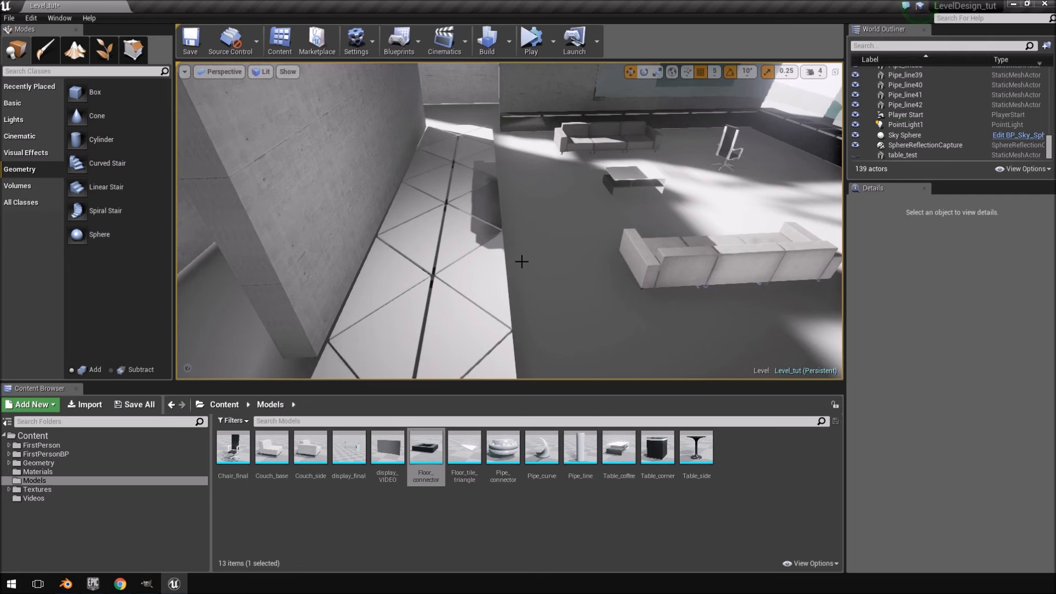
Select the individual triangular floor tiles along both sides of the strip in turn to inspect them
{"action": "left_click", "coordinate": [422, 168]}
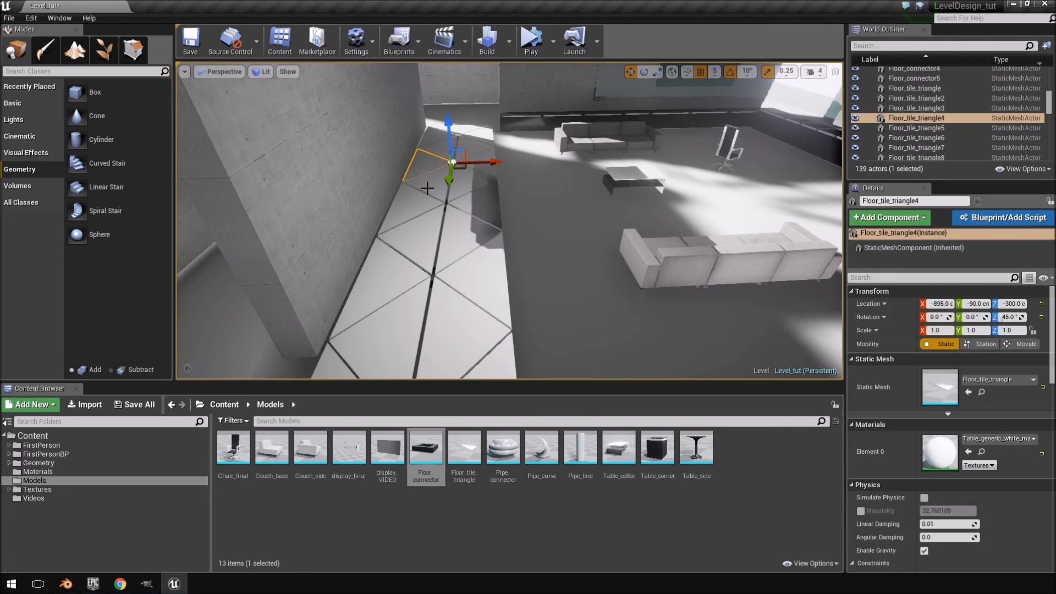
{"action": "left_click", "coordinate": [409, 218]}
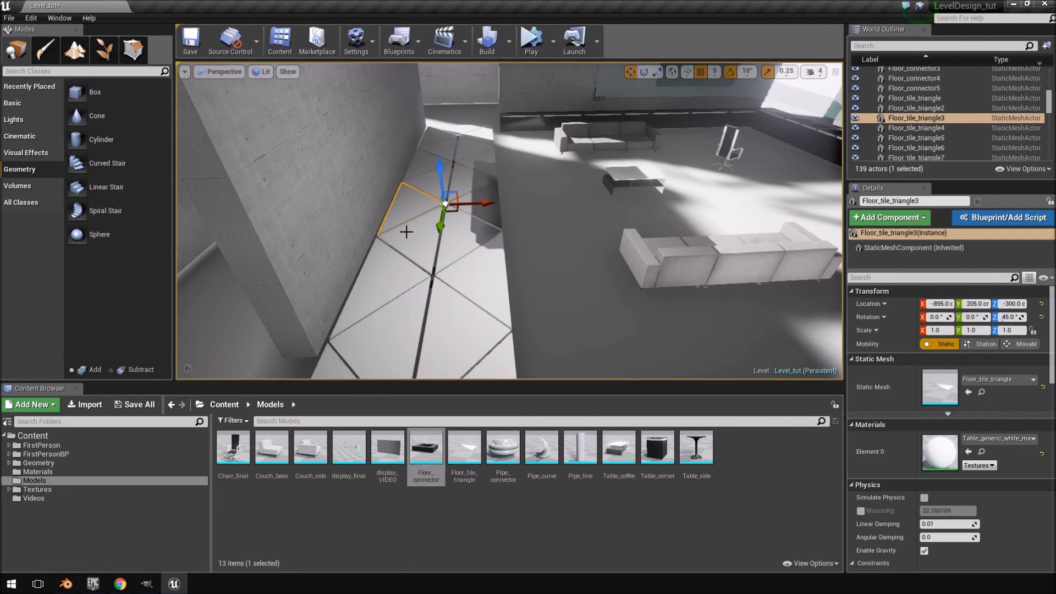
{"action": "left_click", "coordinate": [398, 246]}
{"action": "left_click", "coordinate": [463, 235]}
{"action": "left_click", "coordinate": [480, 204]}
{"action": "left_click", "coordinate": [476, 176]}
{"action": "left_click", "coordinate": [472, 150]}
{"action": "left_click", "coordinate": [472, 146]}
{"action": "left_click", "coordinate": [479, 135]}
{"action": "left_click", "coordinate": [448, 131]}
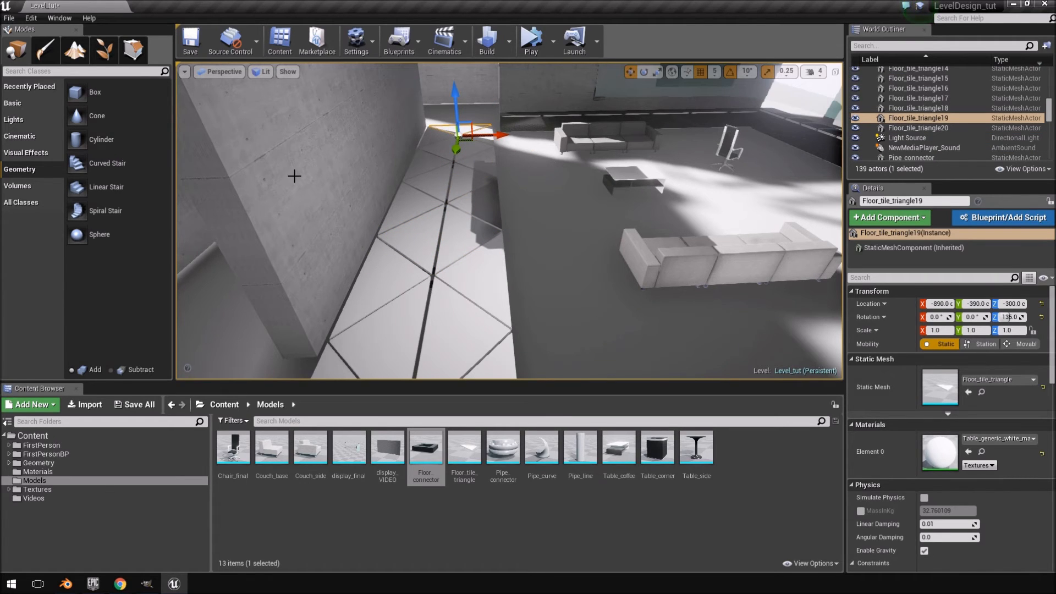
Look through the level's list of floor tile actors, review the whole strip and select a tile on its room-facing side
{"action": "scroll", "coordinate": [968, 122], "scroll_direction": "up", "scroll_amount": 6}
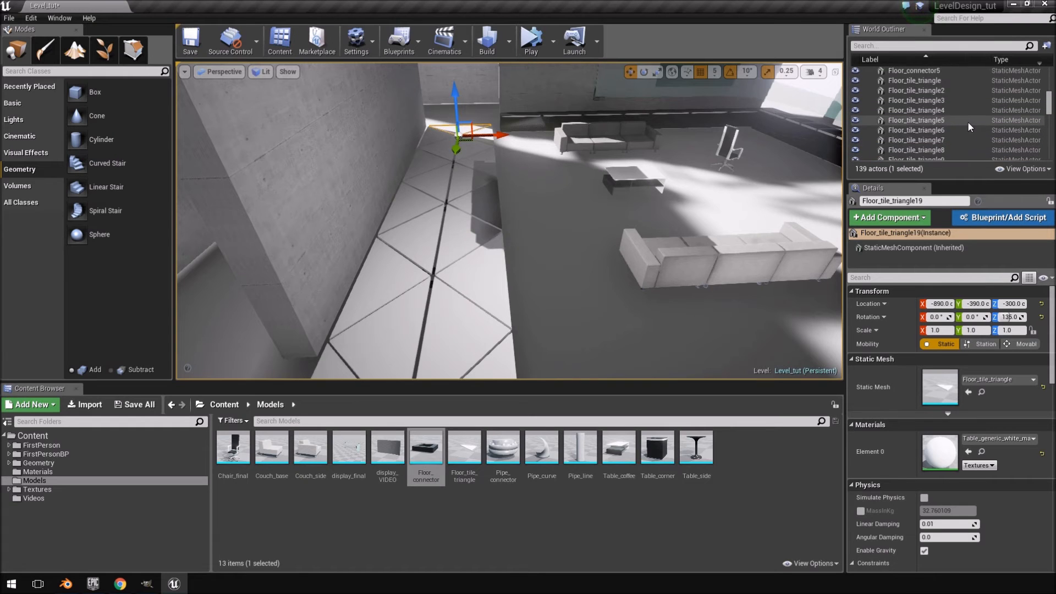
{"action": "scroll", "coordinate": [969, 123], "scroll_direction": "up", "scroll_amount": 1}
{"action": "scroll", "coordinate": [968, 122], "scroll_direction": "down", "scroll_amount": 5}
{"action": "right_click_drag", "start_coordinate": [354, 163], "coordinate": [283, 160]}
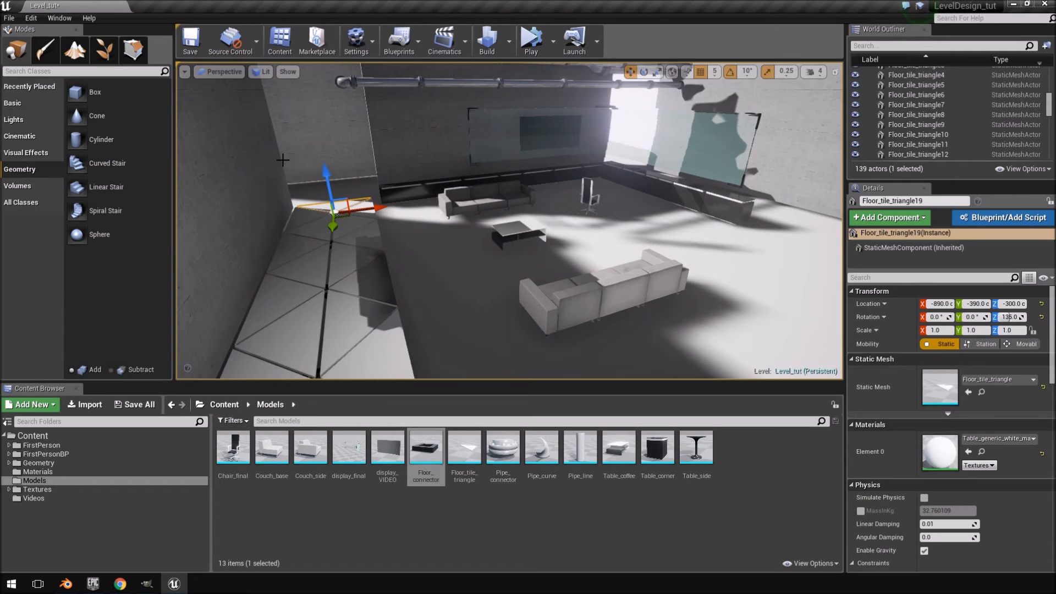
{"action": "right_click_drag", "start_coordinate": [363, 285], "coordinate": [336, 282]}
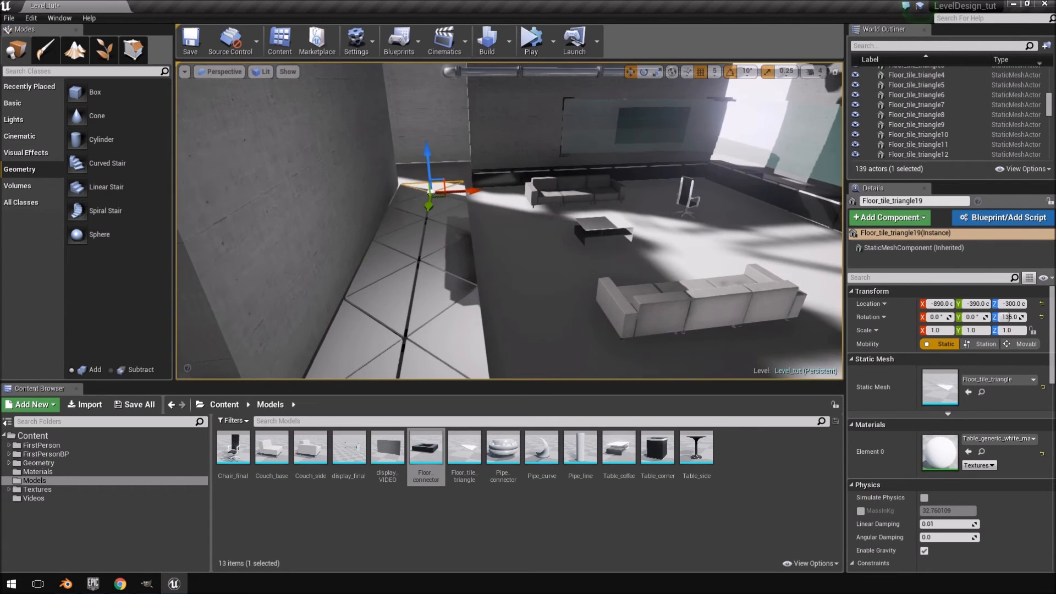
{"action": "left_click", "coordinate": [444, 234]}
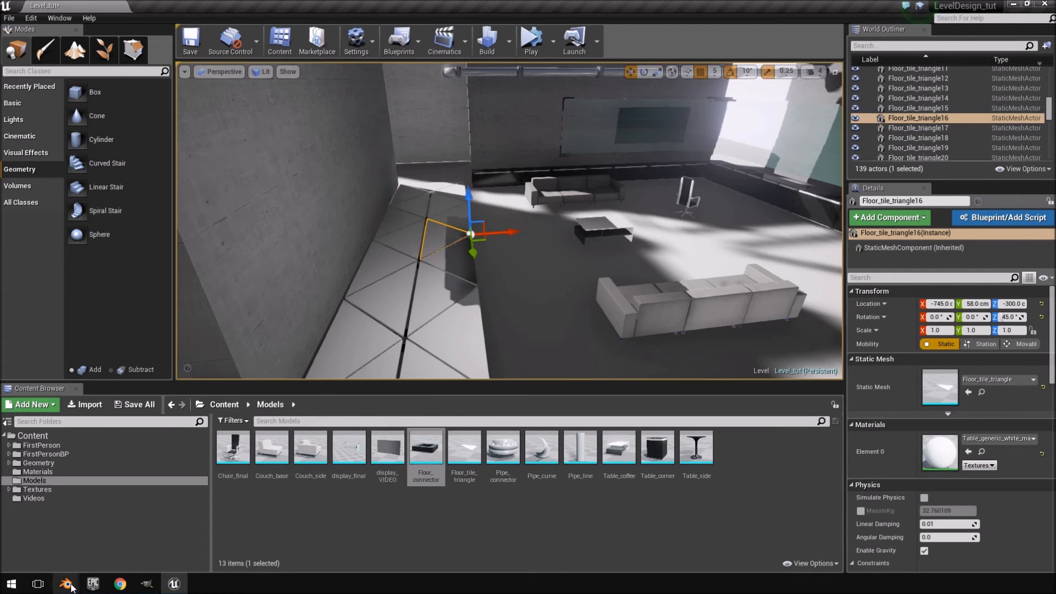
Switch to level_layout.blend in Blender and duplicate the floor tile by -2.1 along Y in top view
{"action": "mouse_move", "coordinate": [71, 586]}
{"action": "left_click", "coordinate": [58, 536]}
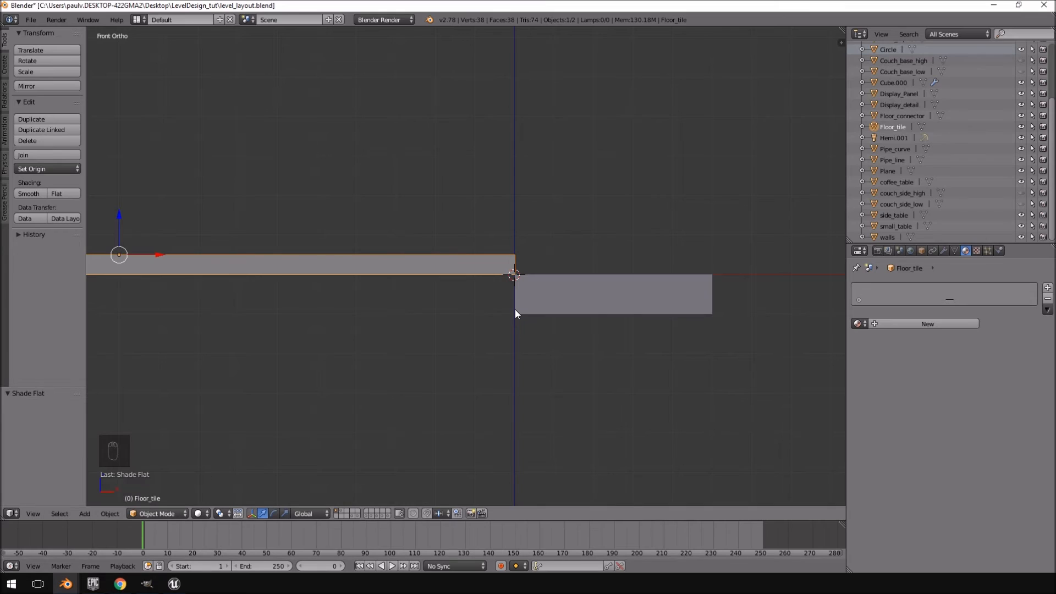
{"action": "key", "text": "KP_7"}
{"action": "scroll", "coordinate": [515, 310], "scroll_direction": "down", "scroll_amount": 5}
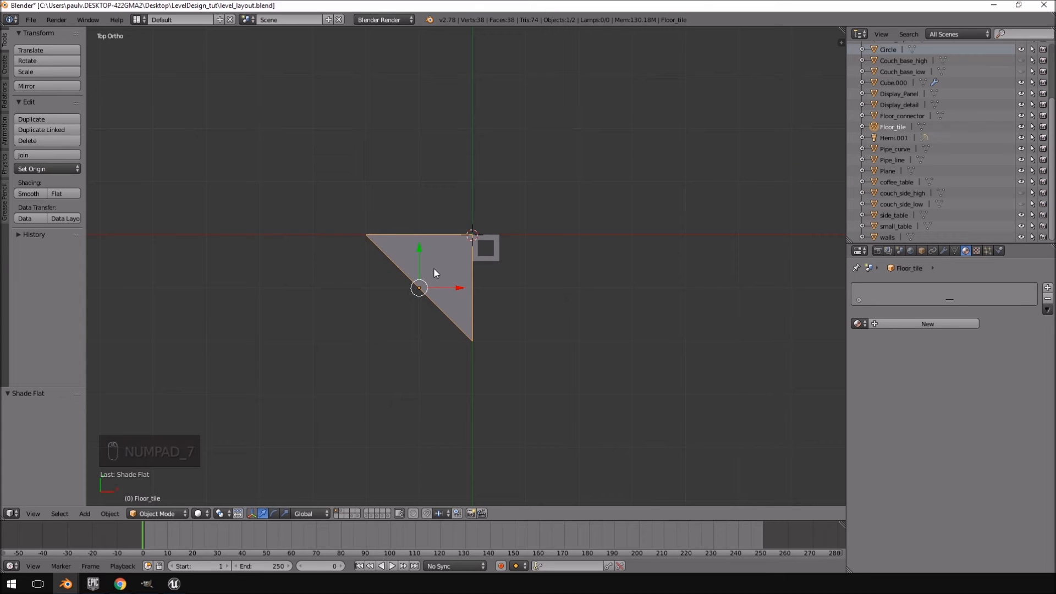
{"action": "key", "text": "shift+d"}
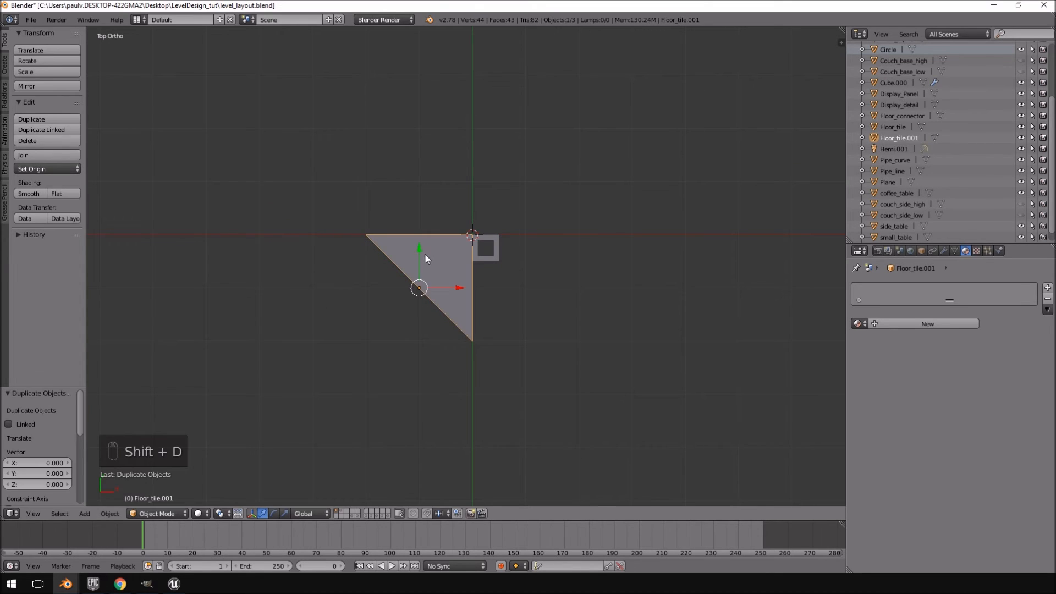
{"action": "key", "text": "y"}
{"action": "left_click", "coordinate": [424, 367]}
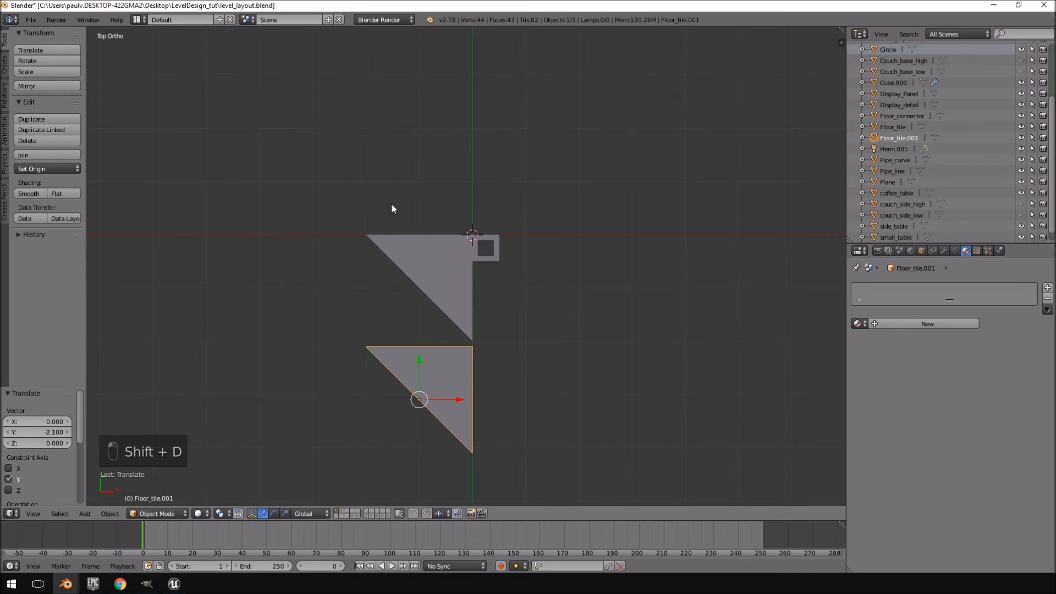
{"action": "scroll", "coordinate": [412, 353], "scroll_direction": "down", "scroll_amount": 5}
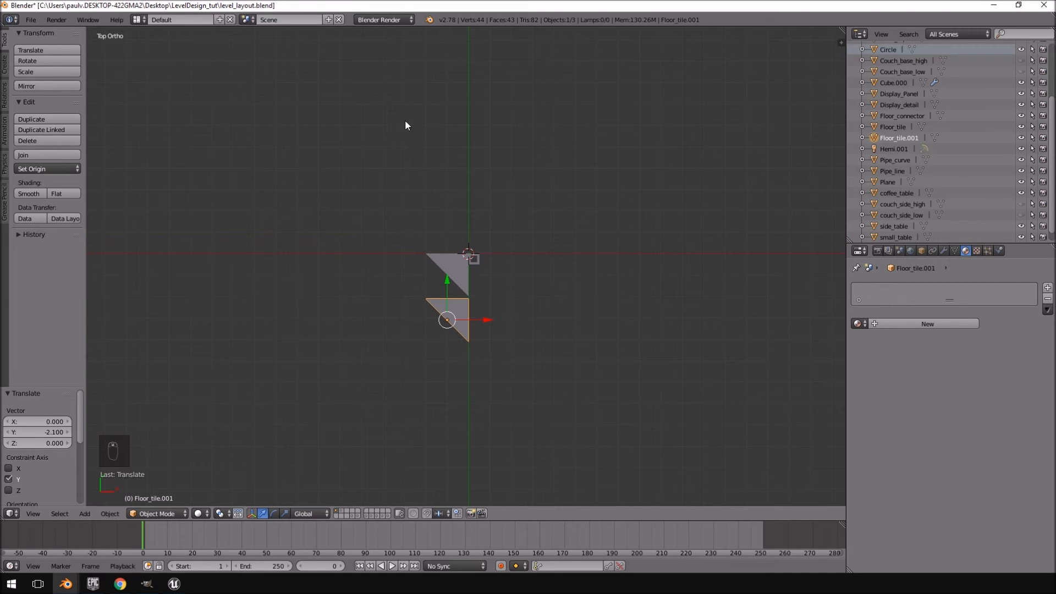
{"action": "scroll", "coordinate": [495, 241], "scroll_direction": "up", "scroll_amount": 6}
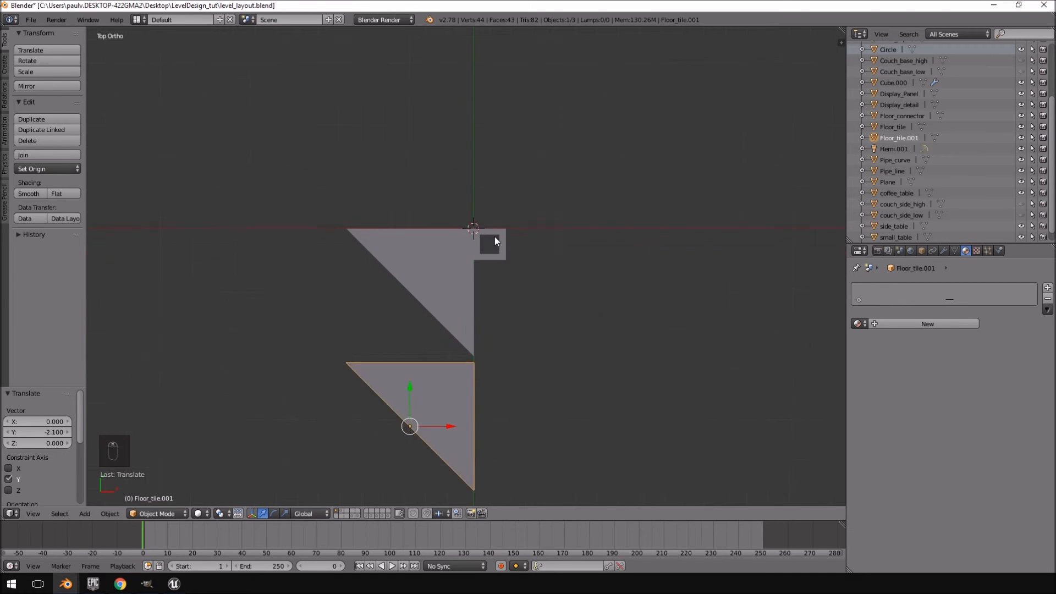
Undo the floor tile duplication in Blender and return to Unreal Editor
{"action": "key", "text": "ctrl+z"}
{"action": "key", "text": "ctrl+z"}
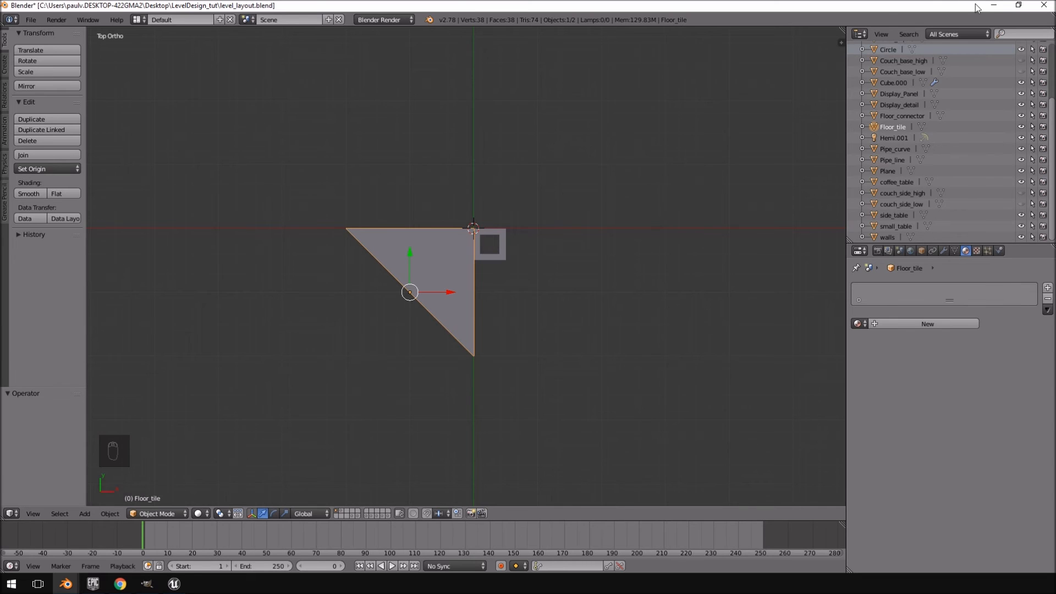
{"action": "left_click", "coordinate": [994, 6]}
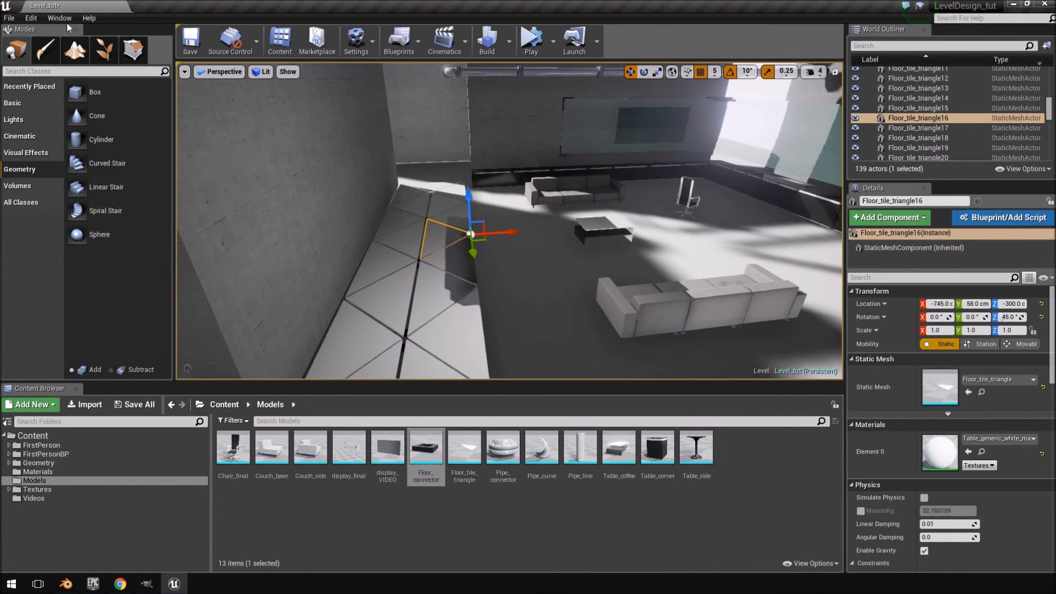
{"action": "left_click", "coordinate": [31, 18]}
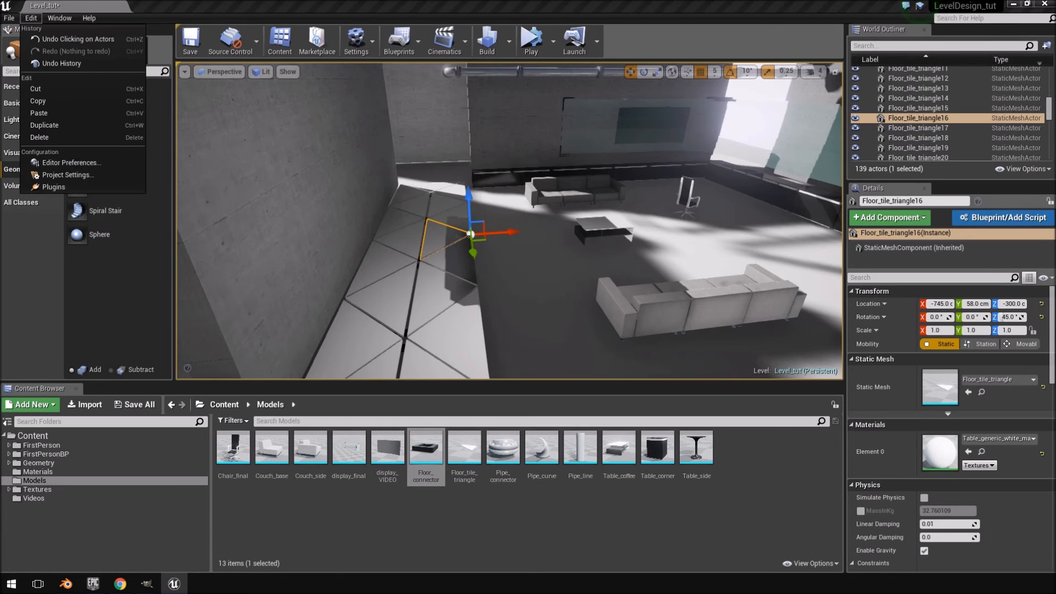
{"action": "left_click", "coordinate": [56, 19]}
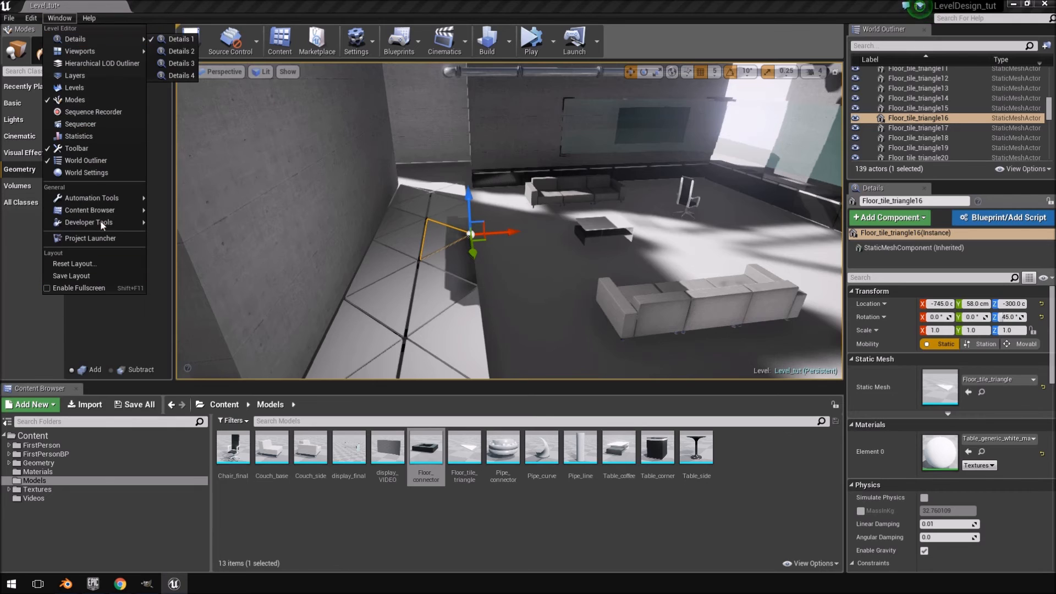
{"action": "mouse_move", "coordinate": [101, 222]}
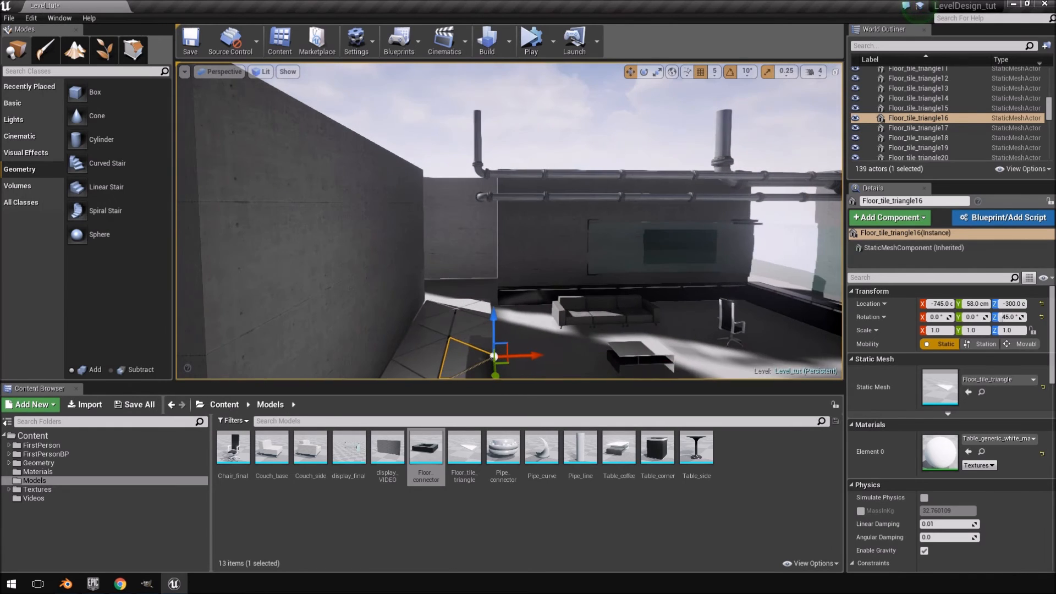
{"action": "key", "text": "w"}
{"action": "right_click_drag", "start_coordinate": [528, 242], "coordinate": [520, 292]}
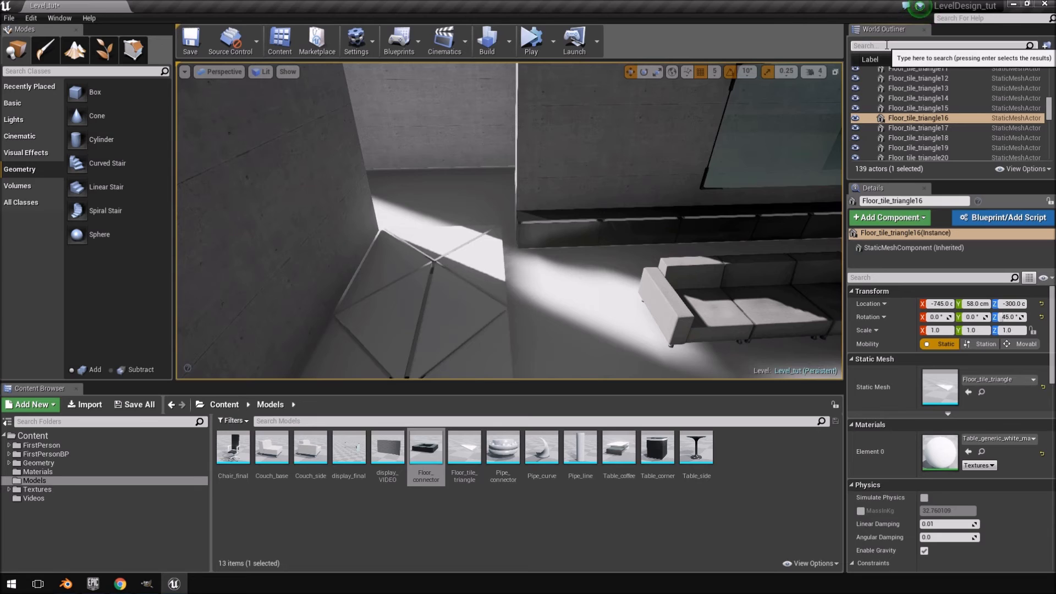
Filter the level's actor list by "floor" and select all floor connector and triangular floor tile actors
{"action": "left_click", "coordinate": [887, 46]}
{"action": "type", "text": "floor"}
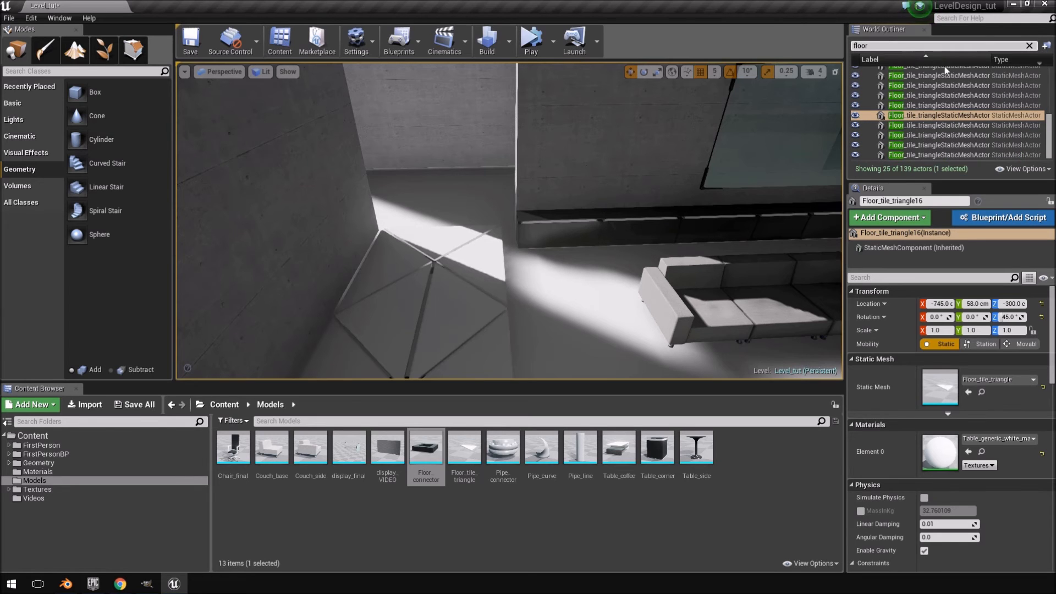
{"action": "mouse_move", "coordinate": [1048, 132]}
{"action": "left_mouse_down"}
{"action": "mouse_move", "coordinate": [1050, 85]}
{"action": "mouse_move", "coordinate": [1047, 142]}
{"action": "left_mouse_up"}
{"action": "left_click", "coordinate": [950, 81]}
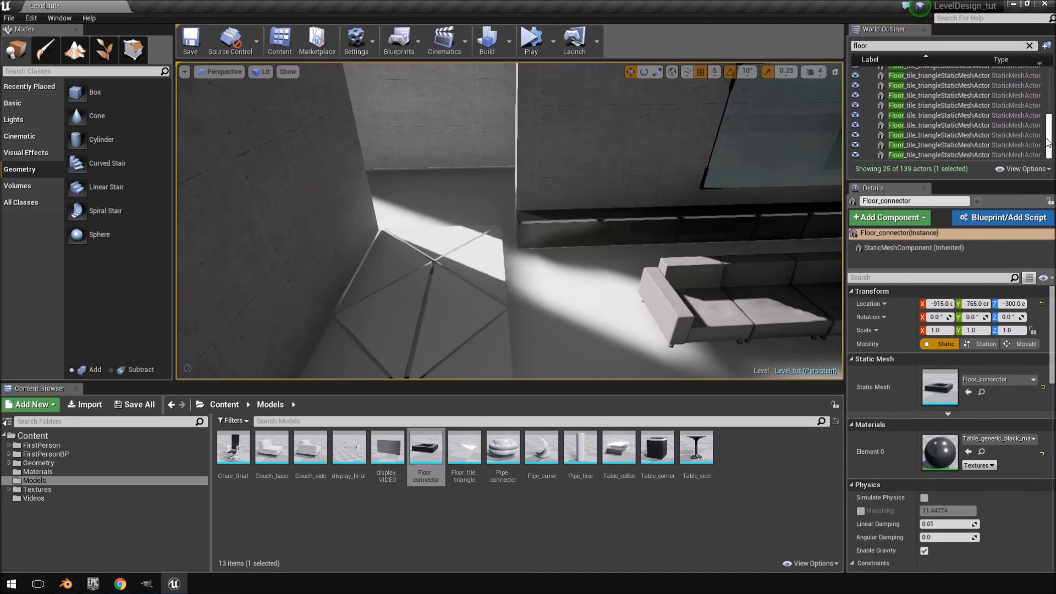
{"action": "left_click", "coordinate": [978, 155], "text": "shift"}
{"action": "key", "text": "f"}
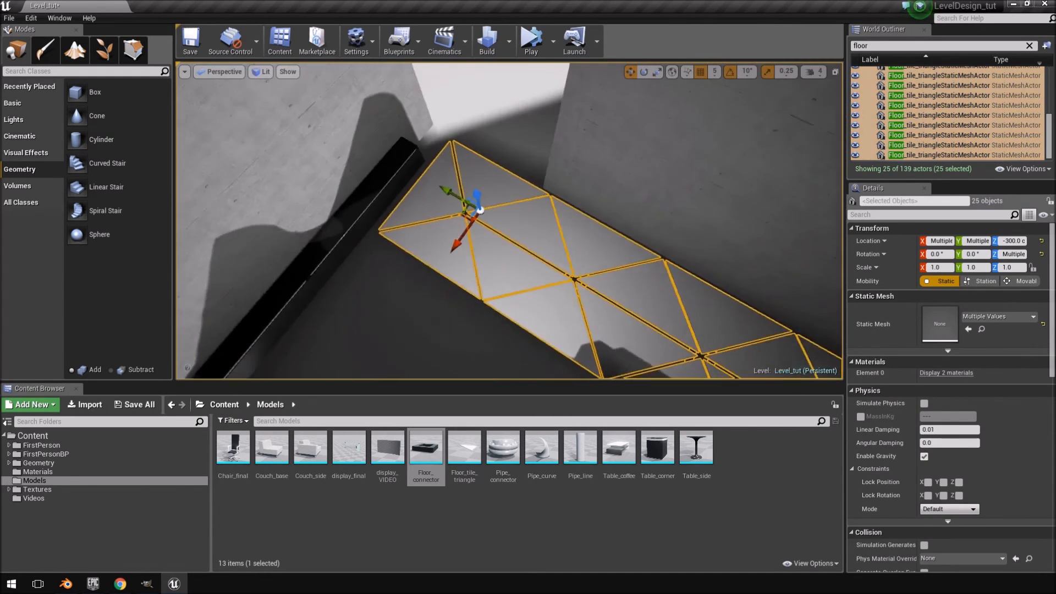
Merge the selected floor pieces with Merge Actors into one static mesh saved in the root Content folder under the suggested name
{"action": "left_click", "coordinate": [58, 18]}
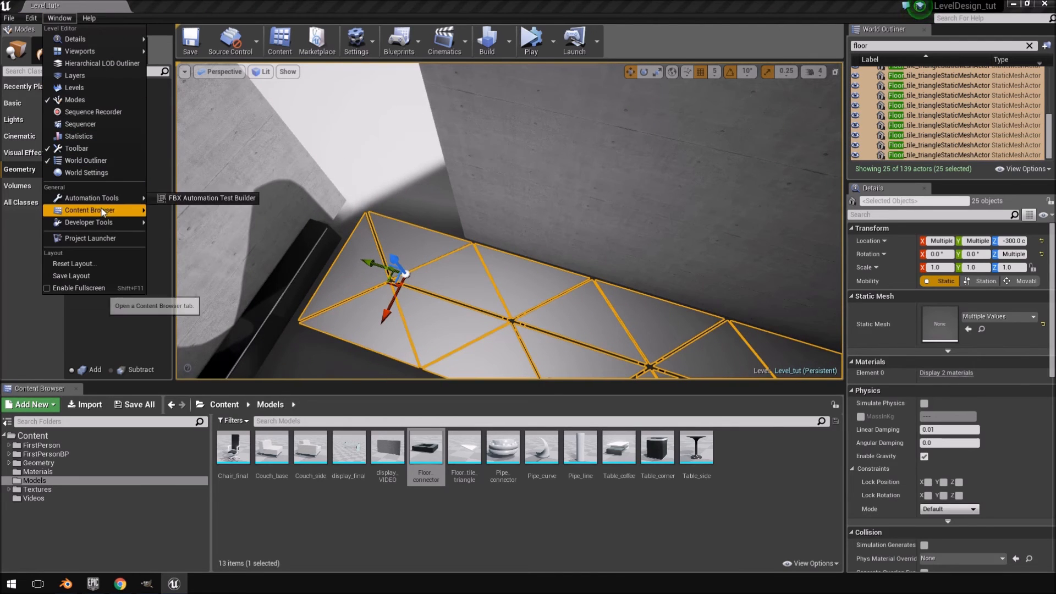
{"action": "mouse_move", "coordinate": [98, 222]}
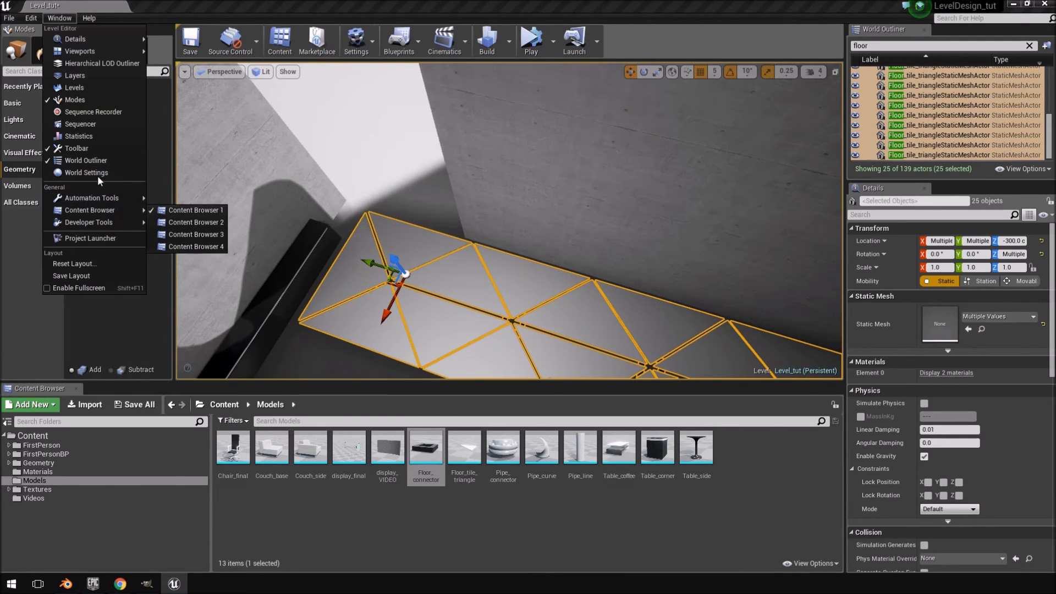
{"action": "mouse_move", "coordinate": [141, 228]}
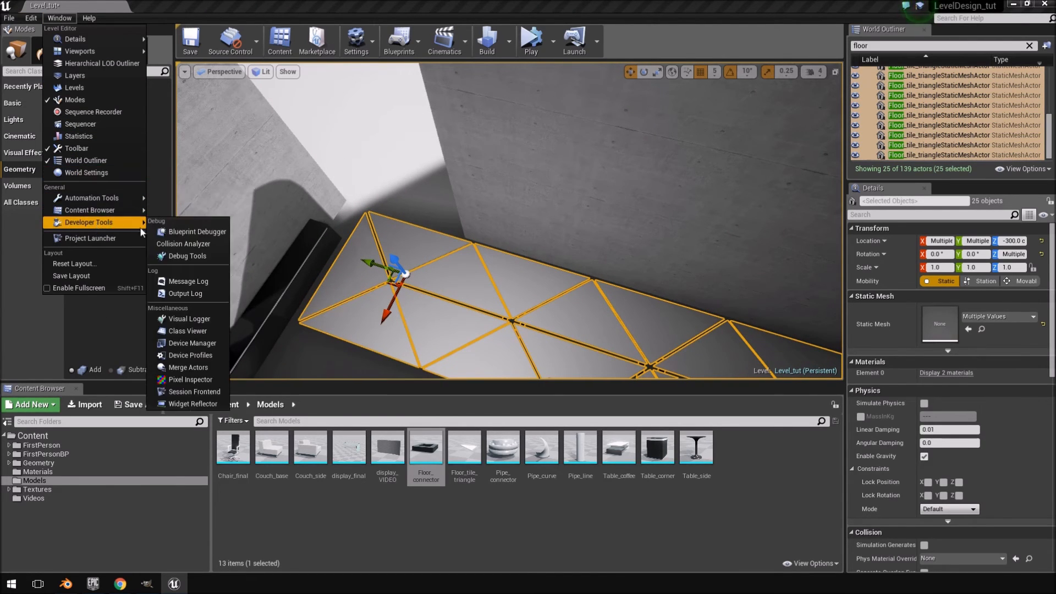
{"action": "left_click", "coordinate": [182, 367]}
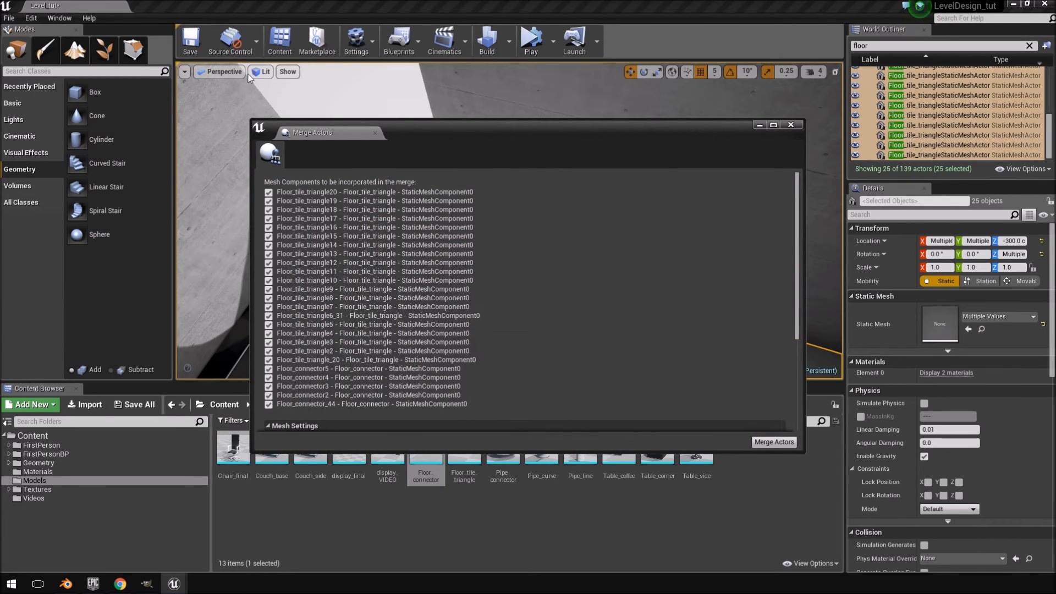
{"action": "scroll", "coordinate": [552, 233], "scroll_direction": "down", "scroll_amount": 6}
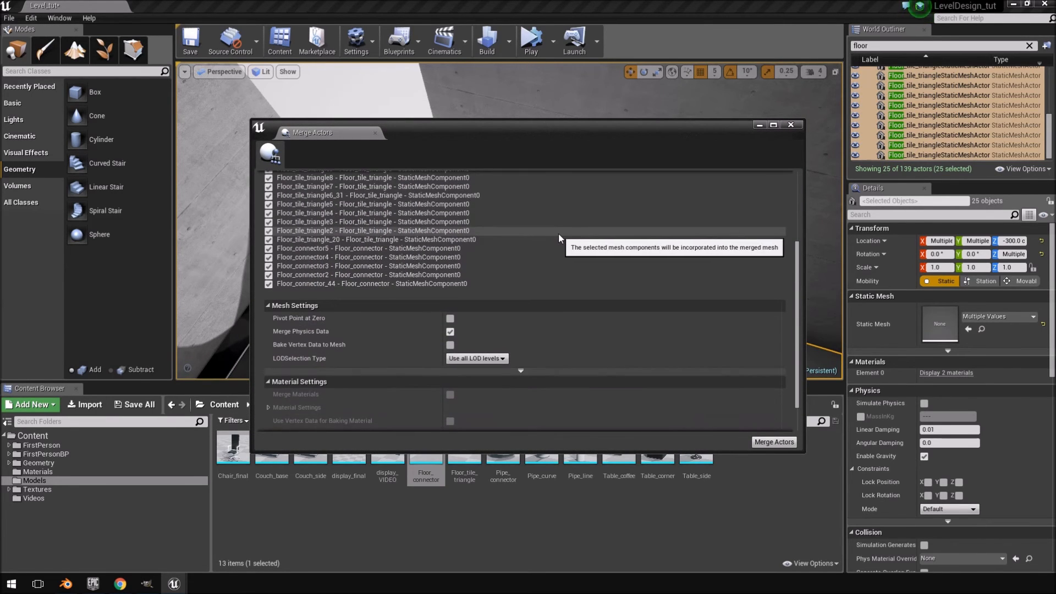
{"action": "scroll", "coordinate": [510, 247], "scroll_direction": "down", "scroll_amount": 1}
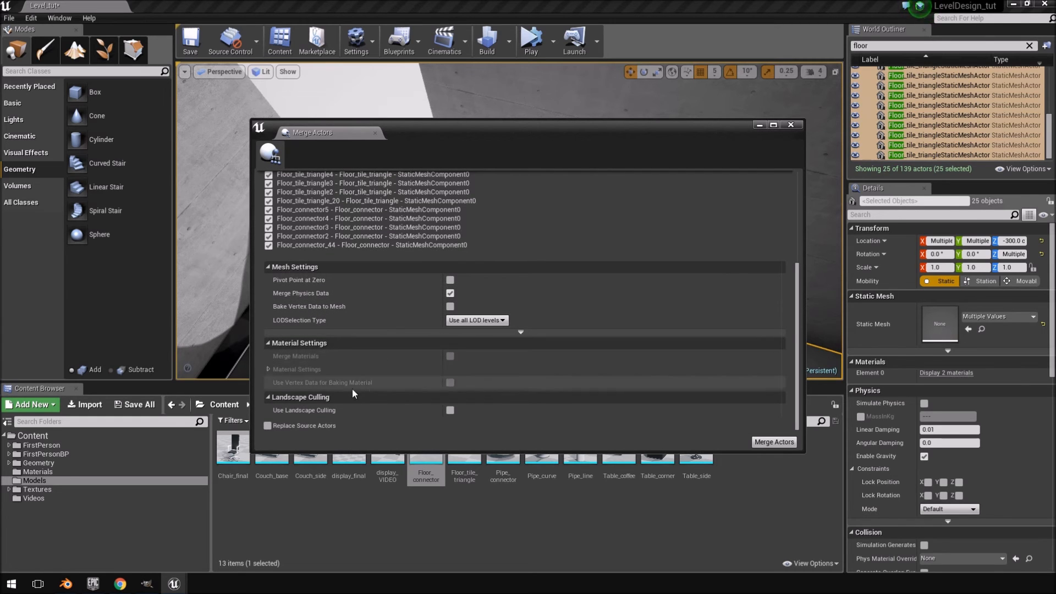
{"action": "left_click", "coordinate": [770, 443]}
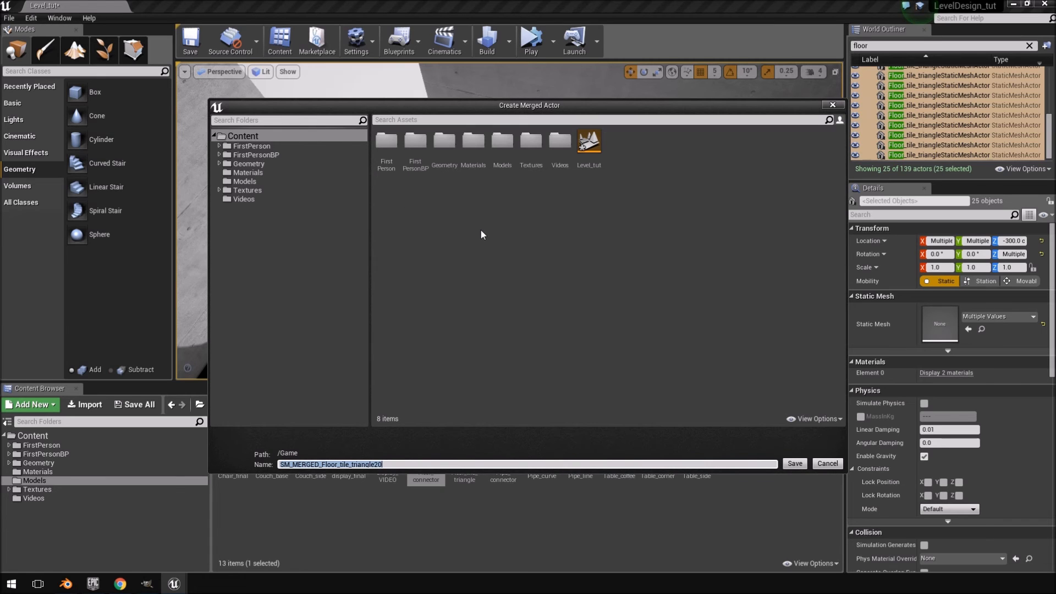
{"action": "left_click", "coordinate": [795, 464]}
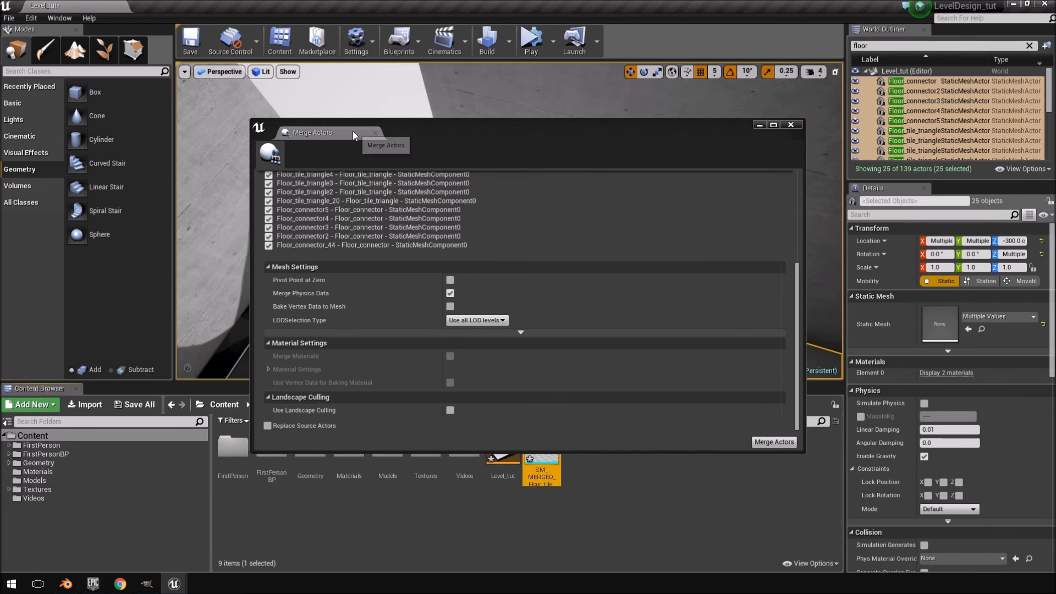
{"action": "left_click", "coordinate": [375, 135]}
Place the merged floor mesh in the room beside the original strip at about X -535, Y 780, Z -310
{"action": "right_click_drag", "start_coordinate": [508, 185], "coordinate": [632, 220]}
{"action": "left_click", "coordinate": [488, 208]}
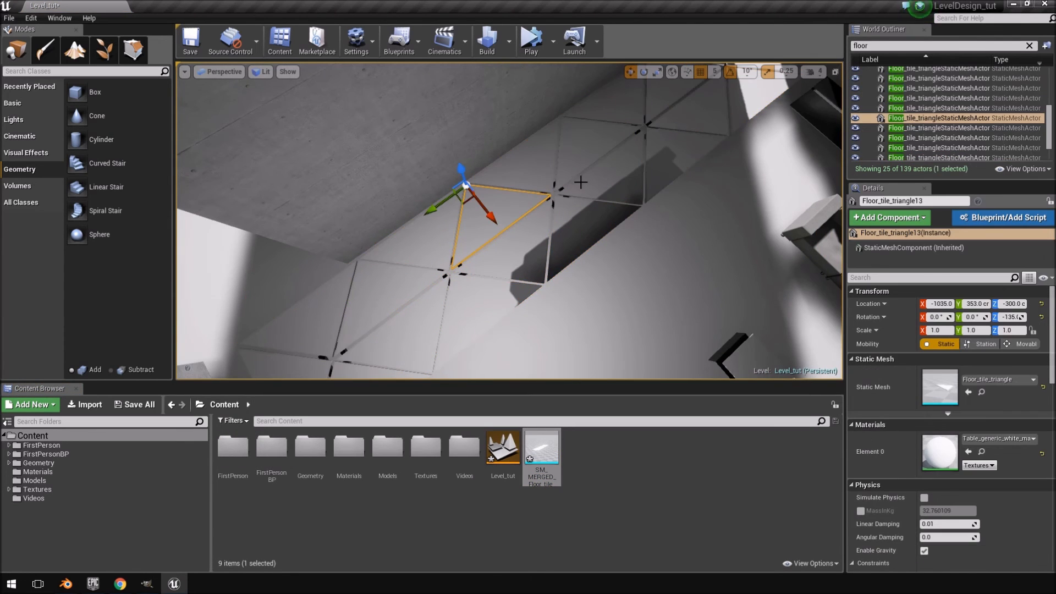
{"action": "left_click_drag", "start_coordinate": [556, 431], "coordinate": [666, 266]}
{"action": "left_click", "coordinate": [594, 208]}
{"action": "right_click_drag", "start_coordinate": [603, 203], "coordinate": [600, 266]}
{"action": "left_click", "coordinate": [603, 203]}
{"action": "left_click", "coordinate": [597, 175]}
{"action": "left_click", "coordinate": [624, 194]}
{"action": "left_click", "coordinate": [656, 130]}
{"action": "left_click", "coordinate": [615, 200]}
{"action": "left_click_drag", "start_coordinate": [522, 271], "coordinate": [182, 223]}
{"action": "right_click_drag", "start_coordinate": [181, 222], "coordinate": [231, 281]}
{"action": "left_click_drag", "start_coordinate": [494, 312], "coordinate": [460, 309]}
{"action": "right_click_drag", "start_coordinate": [459, 309], "coordinate": [503, 227]}
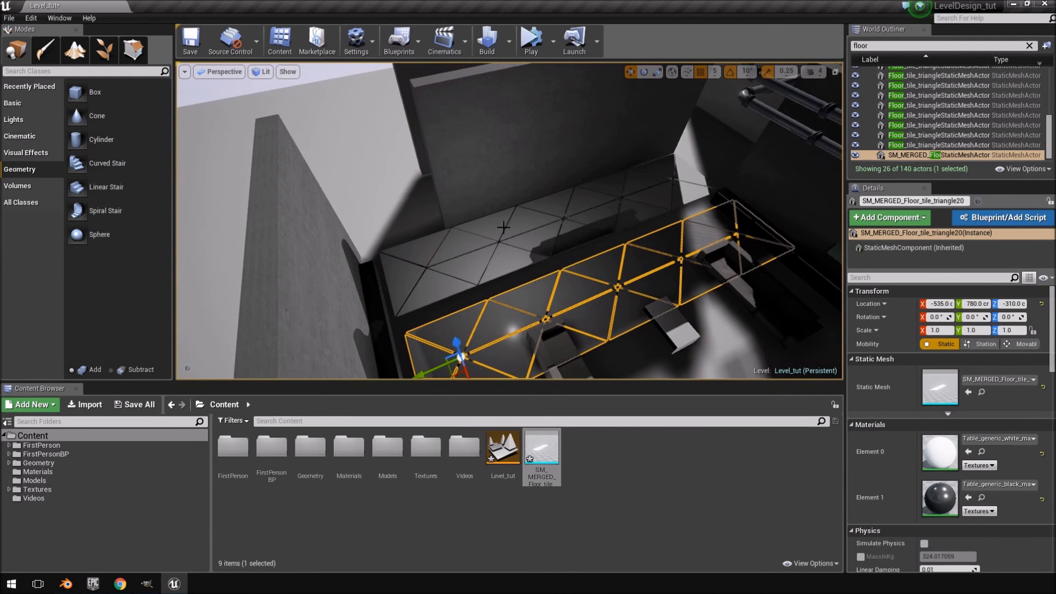
Select an original triangular tile and the merged floor strip in turn to compare them from above
{"action": "left_click", "coordinate": [402, 247]}
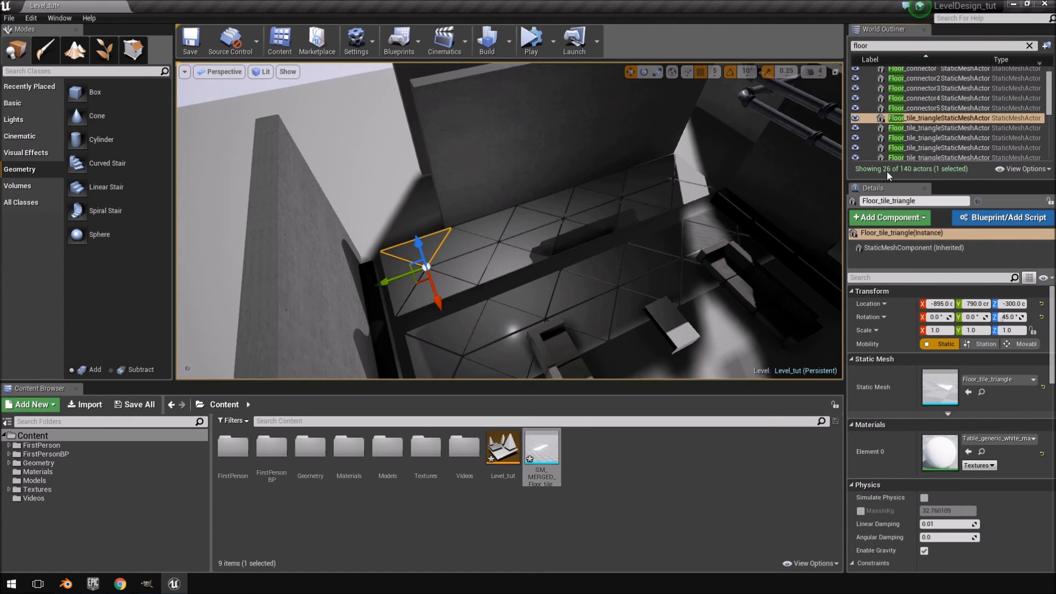
{"action": "right_click_drag", "start_coordinate": [502, 241], "coordinate": [555, 238]}
{"action": "left_click", "coordinate": [625, 231]}
{"action": "right_click_drag", "start_coordinate": [624, 231], "coordinate": [617, 233]}
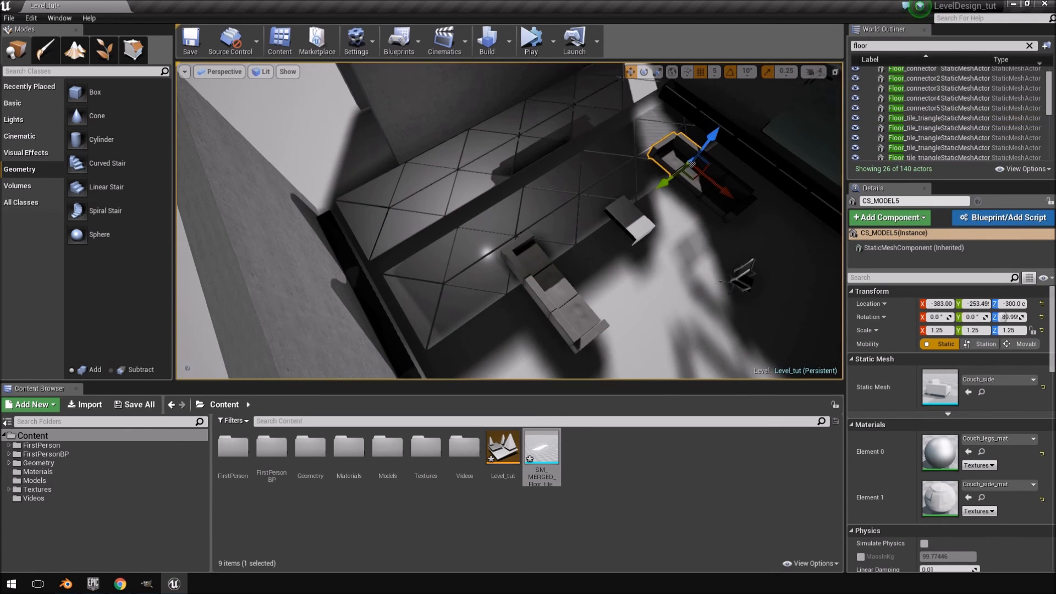
{"action": "left_click", "coordinate": [572, 207]}
{"action": "right_click_drag", "start_coordinate": [572, 206], "coordinate": [536, 204]}
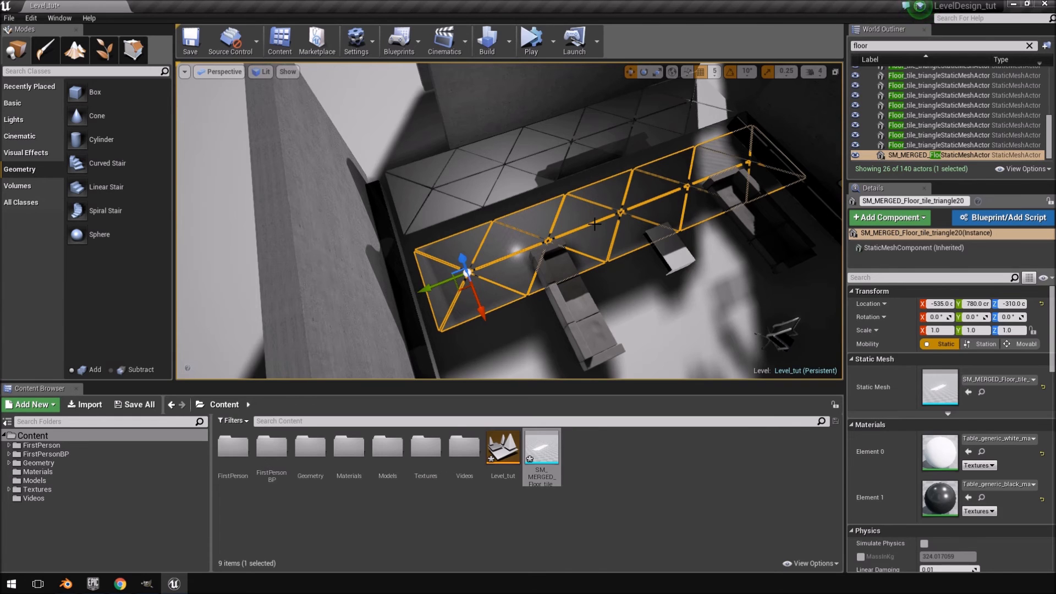
Undo the trial move of the merged floor strip and align it beside the original strip at X -595, Y 790
{"action": "left_click_drag", "start_coordinate": [482, 321], "coordinate": [478, 311], "text": "alt"}
{"action": "key", "text": "ctrl+z"}
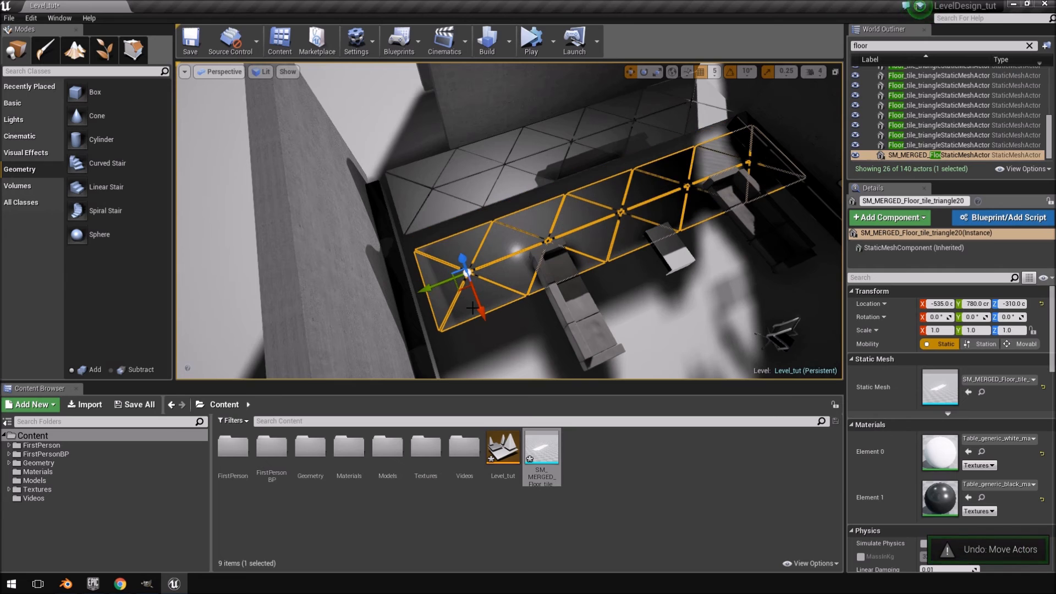
{"action": "left_click_drag", "start_coordinate": [483, 315], "coordinate": [475, 299]}
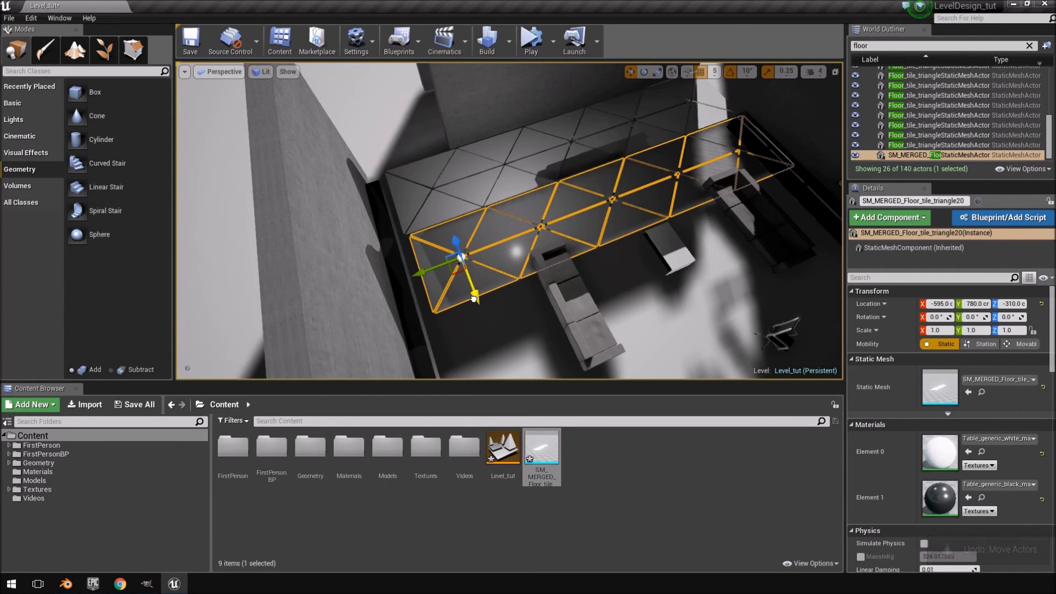
{"action": "left_click_drag", "start_coordinate": [419, 274], "coordinate": [418, 276]}
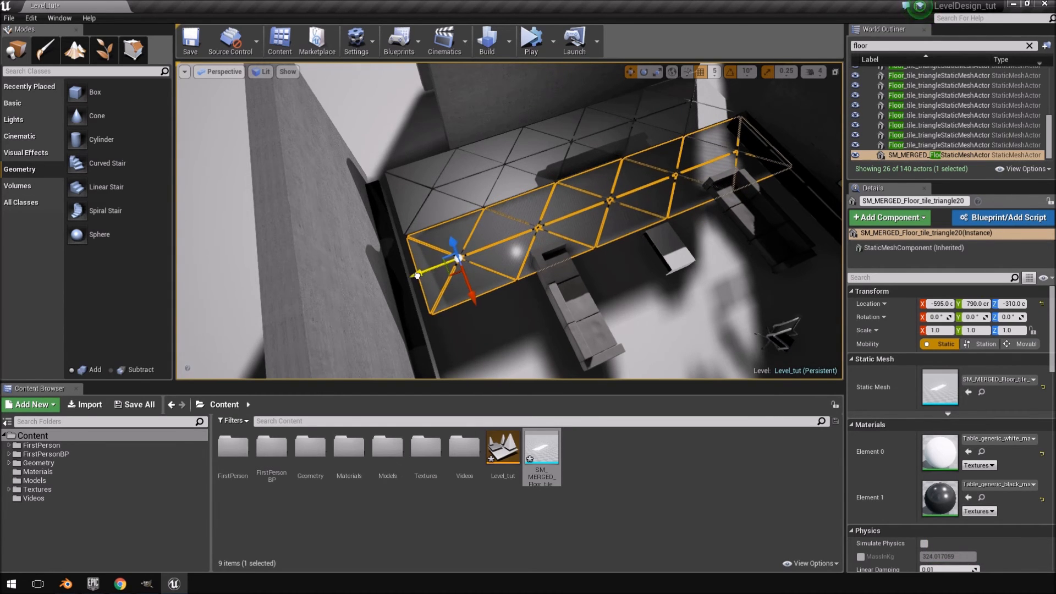
Duplicate the merged floor strip four times along X, side by side, to cover the rest of the room floor
{"action": "left_click_drag", "start_coordinate": [470, 300], "coordinate": [502, 385], "text": "alt"}
{"action": "right_click_drag", "start_coordinate": [572, 320], "coordinate": [710, 325]}
{"action": "left_click_drag", "start_coordinate": [569, 301], "coordinate": [648, 298], "text": "alt"}
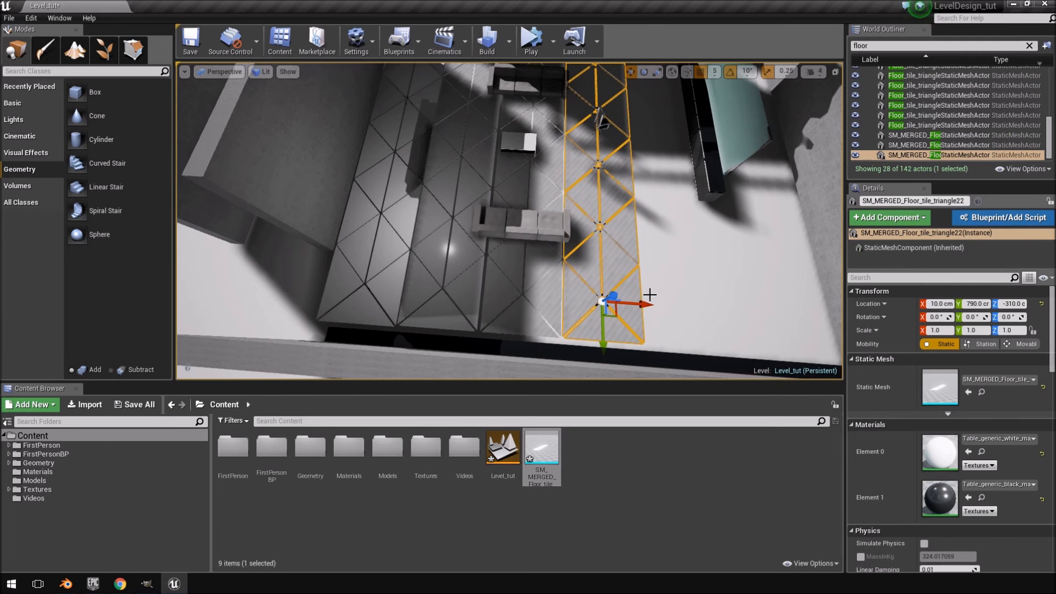
{"action": "left_click_drag", "start_coordinate": [641, 304], "coordinate": [732, 312], "text": "alt"}
{"action": "mouse_move", "coordinate": [732, 313]}
{"action": "right_mouse_down"}
{"action": "mouse_move", "coordinate": [781, 319]}
{"action": "mouse_move", "coordinate": [727, 316]}
{"action": "right_mouse_up"}
{"action": "left_click_drag", "start_coordinate": [605, 352], "coordinate": [693, 349], "text": "alt"}
{"action": "right_click_drag", "start_coordinate": [696, 334], "coordinate": [484, 148]}
Delete all the original floor connector and triangular floor tile actors, keeping only the merged strips
{"action": "left_click", "coordinate": [517, 309]}
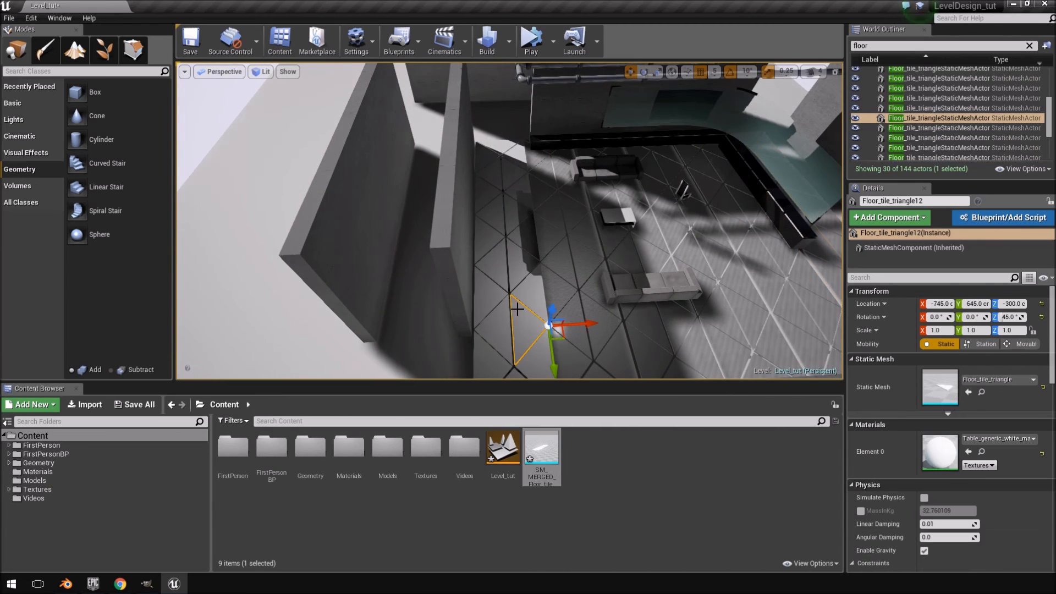
{"action": "left_click", "coordinate": [545, 290]}
{"action": "right_click_drag", "start_coordinate": [542, 286], "coordinate": [515, 171]}
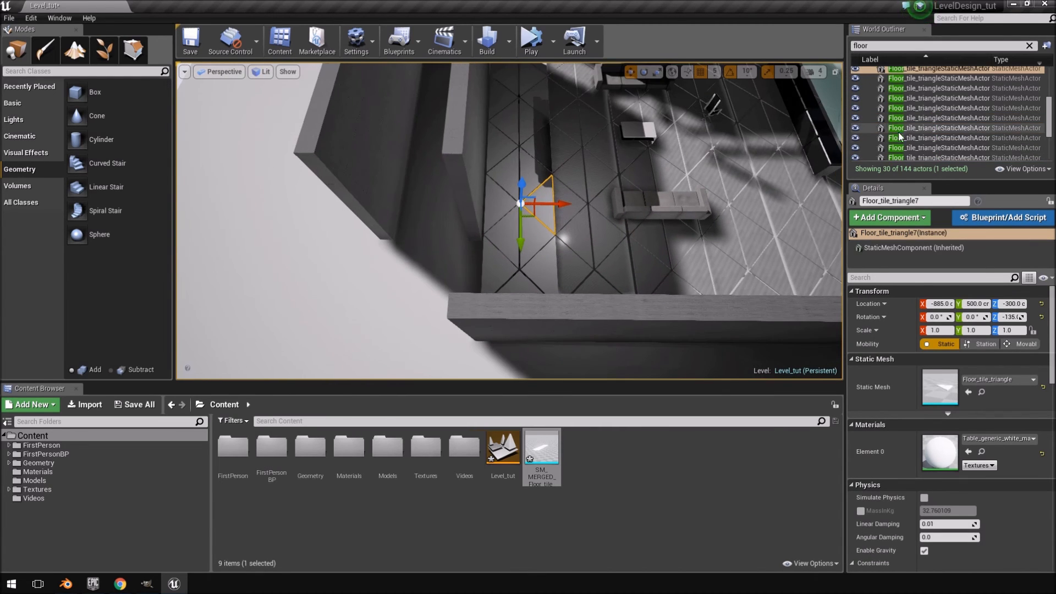
{"action": "scroll", "coordinate": [903, 132], "scroll_direction": "up", "scroll_amount": 3}
{"action": "scroll", "coordinate": [909, 128], "scroll_direction": "up", "scroll_amount": 1}
{"action": "scroll", "coordinate": [814, 175], "scroll_direction": "down", "scroll_amount": 3}
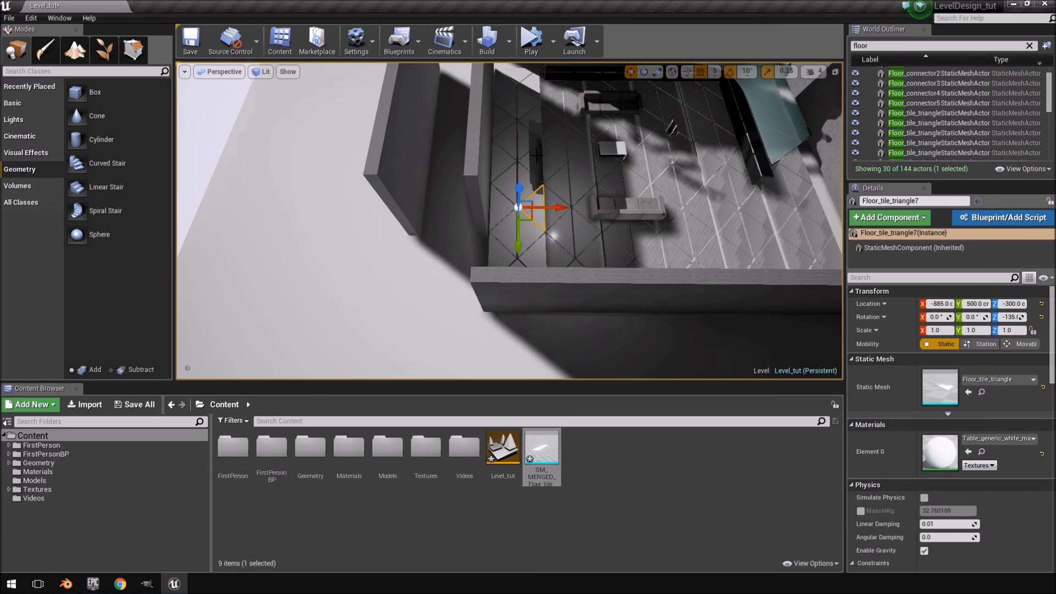
{"action": "scroll", "coordinate": [979, 104], "scroll_direction": "up", "scroll_amount": 1}
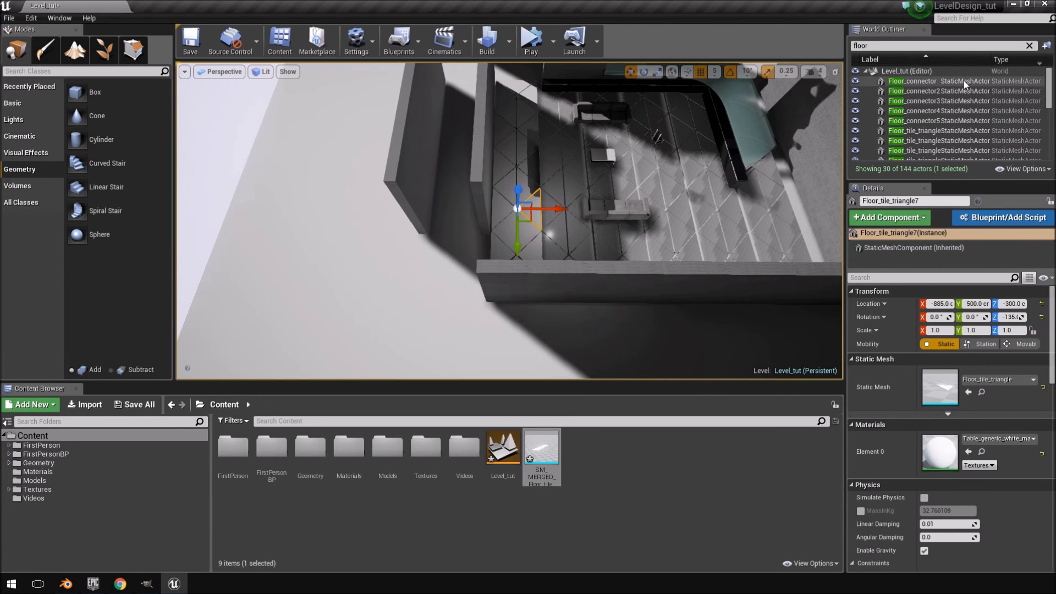
{"action": "left_click", "coordinate": [964, 84]}
{"action": "scroll", "coordinate": [979, 110], "scroll_direction": "down", "scroll_amount": 3}
{"action": "scroll", "coordinate": [982, 122], "scroll_direction": "down", "scroll_amount": 2}
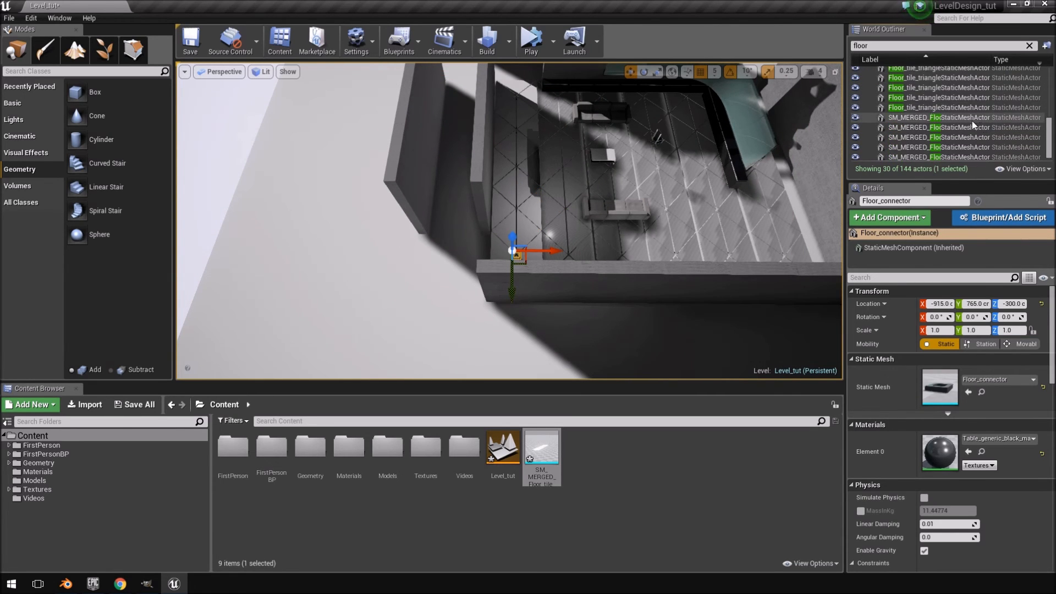
{"action": "left_click", "coordinate": [921, 108], "text": "shift"}
{"action": "key", "text": "Delete"}
Duplicate a merged strip to X -900 where the original strip was, and shift all six strips slightly along positive X
{"action": "left_click", "coordinate": [936, 81]}
{"action": "left_click_drag", "start_coordinate": [610, 260], "coordinate": [554, 260], "text": "alt"}
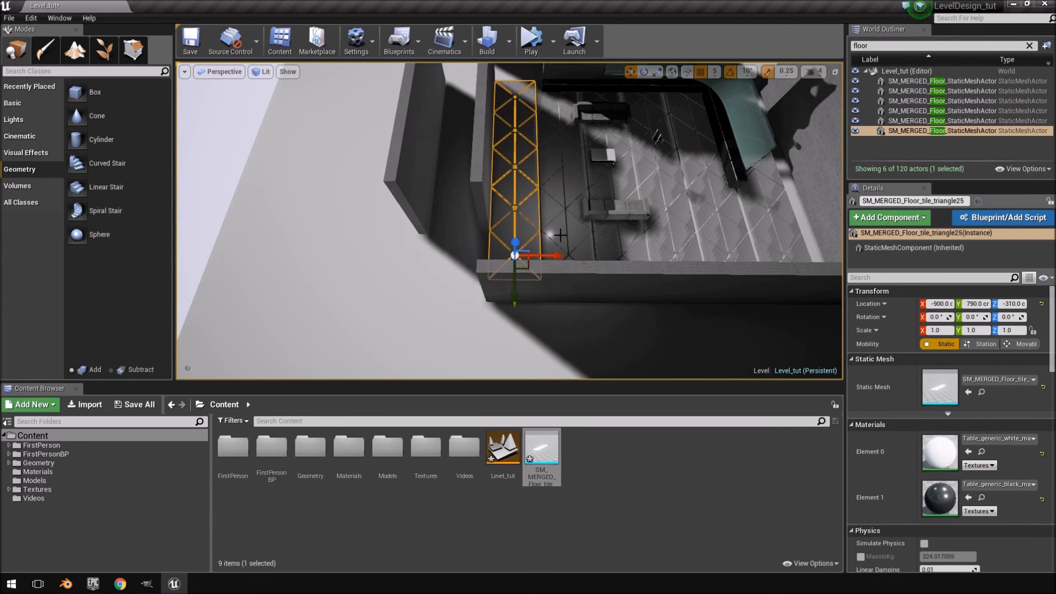
{"action": "left_click", "coordinate": [558, 208], "text": "ctrl"}
{"action": "left_click", "coordinate": [608, 186], "text": "ctrl"}
{"action": "left_click", "coordinate": [668, 189], "text": "ctrl"}
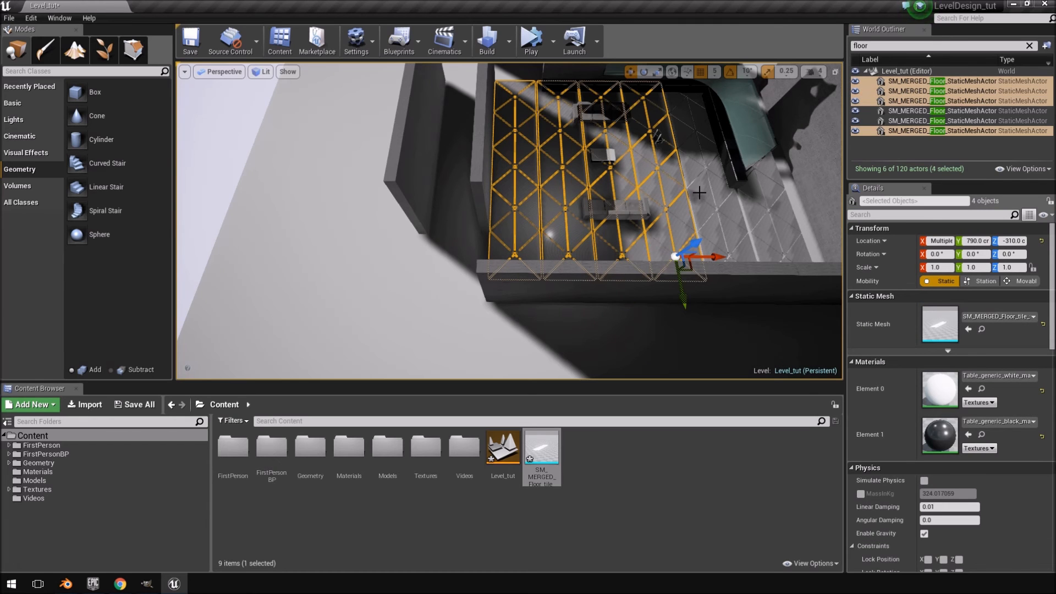
{"action": "left_click", "coordinate": [726, 194], "text": "ctrl"}
{"action": "left_click", "coordinate": [738, 193], "text": "ctrl"}
{"action": "key", "text": "f"}
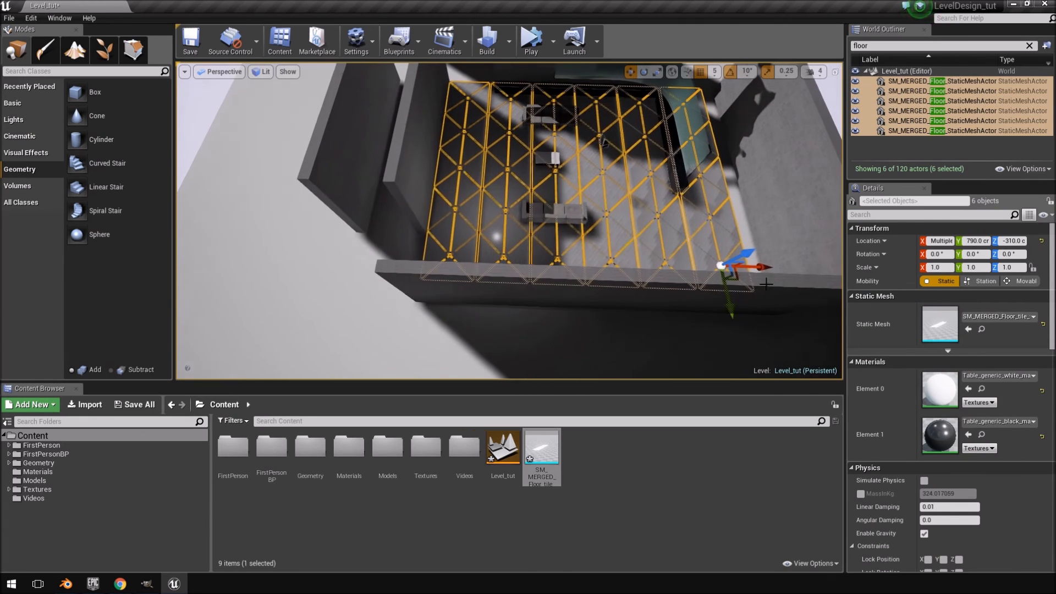
{"action": "left_click_drag", "start_coordinate": [760, 268], "coordinate": [767, 269]}
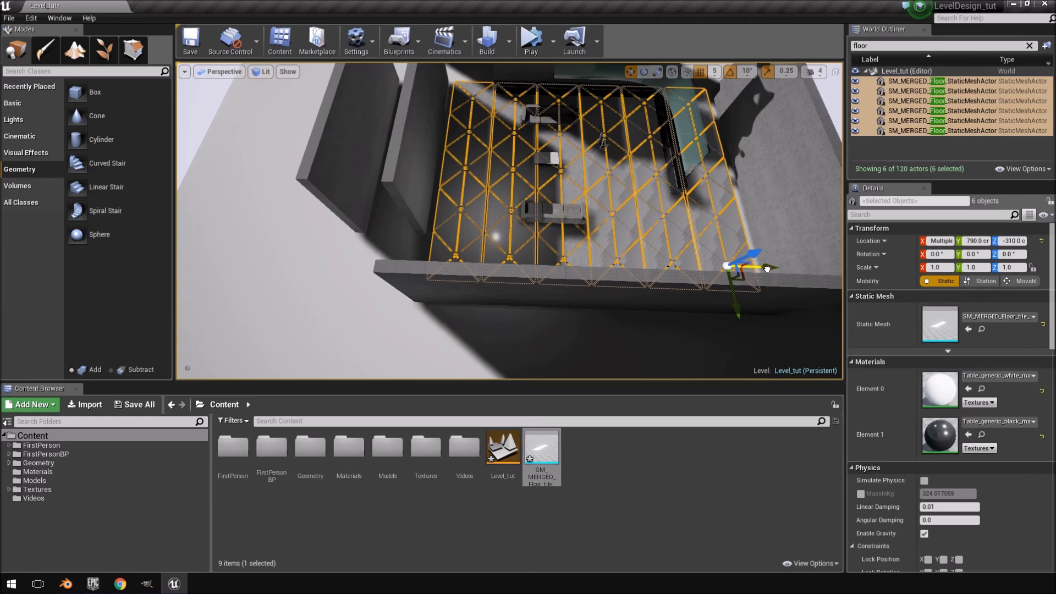
{"action": "mouse_move", "coordinate": [689, 185]}
{"action": "right_mouse_down"}
{"action": "mouse_move", "coordinate": [672, 193]}
{"action": "mouse_move", "coordinate": [681, 186]}
{"action": "right_mouse_up"}
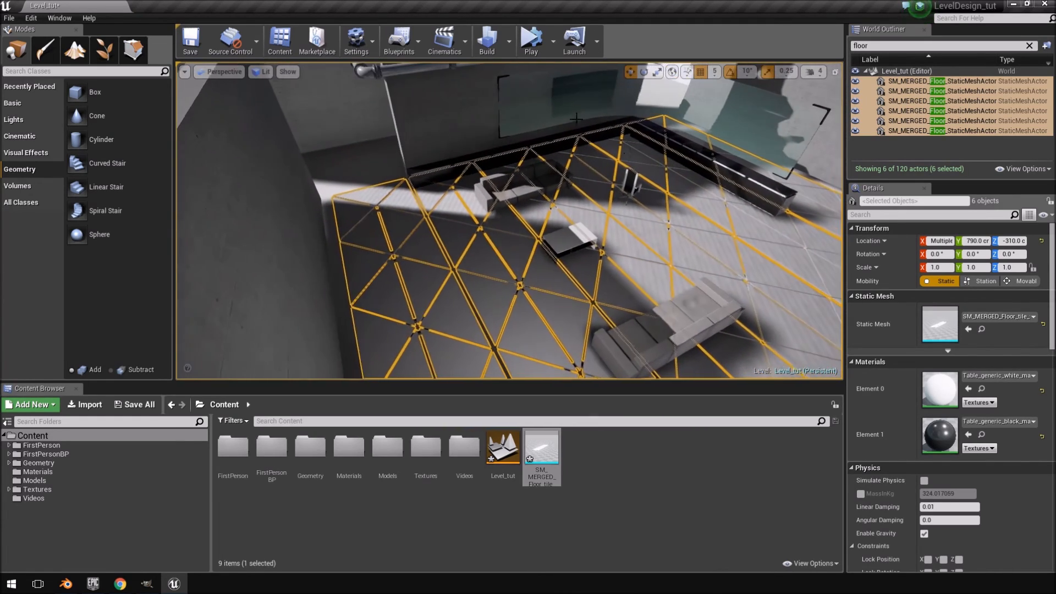
Build the level, close the message log and view the tiled floor up close
{"action": "left_click", "coordinate": [488, 41]}
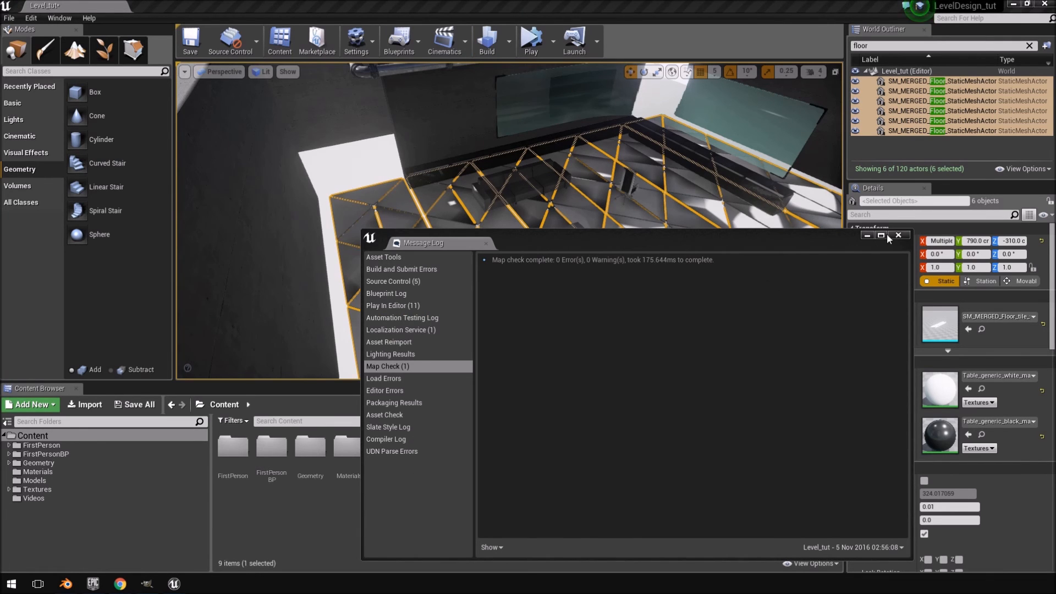
{"action": "left_click", "coordinate": [898, 236]}
{"action": "mouse_move", "coordinate": [715, 220]}
{"action": "right_mouse_down"}
{"action": "mouse_move", "coordinate": [707, 243]}
{"action": "mouse_move", "coordinate": [705, 223]}
{"action": "right_mouse_up"}
{"action": "right_click_drag", "start_coordinate": [654, 118], "coordinate": [655, 110]}
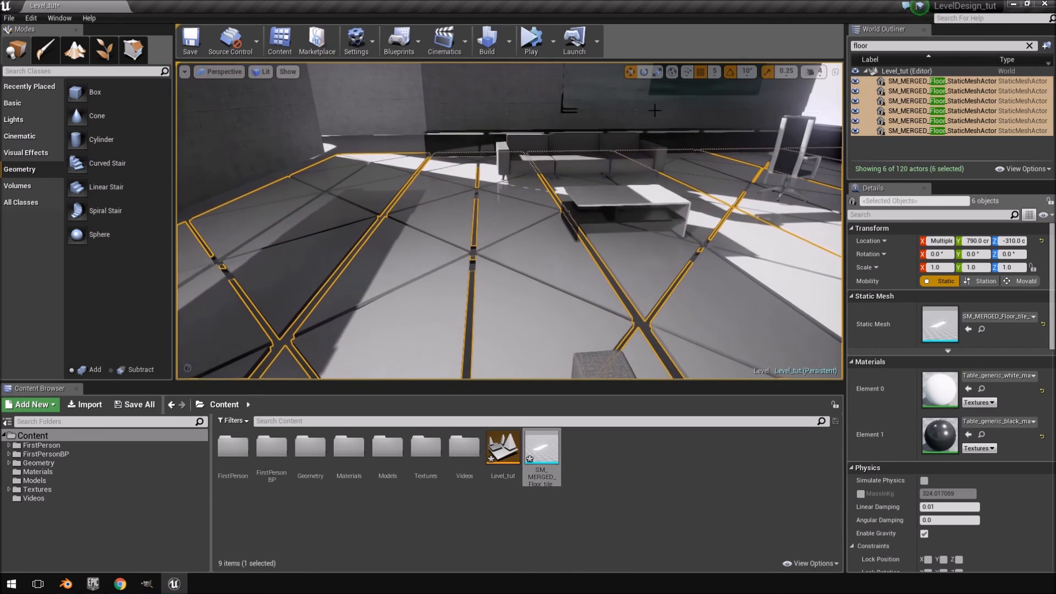
Play the level in the editor to look around the room with its tiled floor, and stop the session
{"action": "left_click", "coordinate": [532, 41]}
{"action": "mouse_move", "coordinate": [510, 220]}
{"action": "right_mouse_down"}
{"action": "mouse_move", "coordinate": [512, 209]}
{"action": "mouse_move", "coordinate": [556, 206]}
{"action": "mouse_move", "coordinate": [501, 210]}
{"action": "mouse_move", "coordinate": [505, 226]}
{"action": "right_mouse_up"}
{"action": "left_click", "coordinate": [614, 132]}
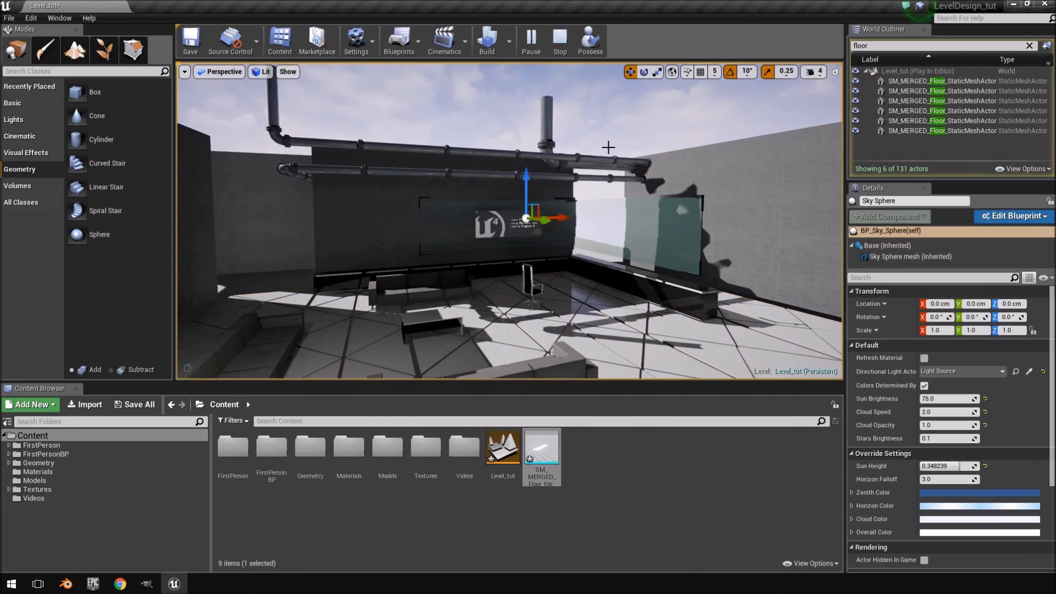
{"action": "right_click_drag", "start_coordinate": [520, 227], "coordinate": [559, 215]}
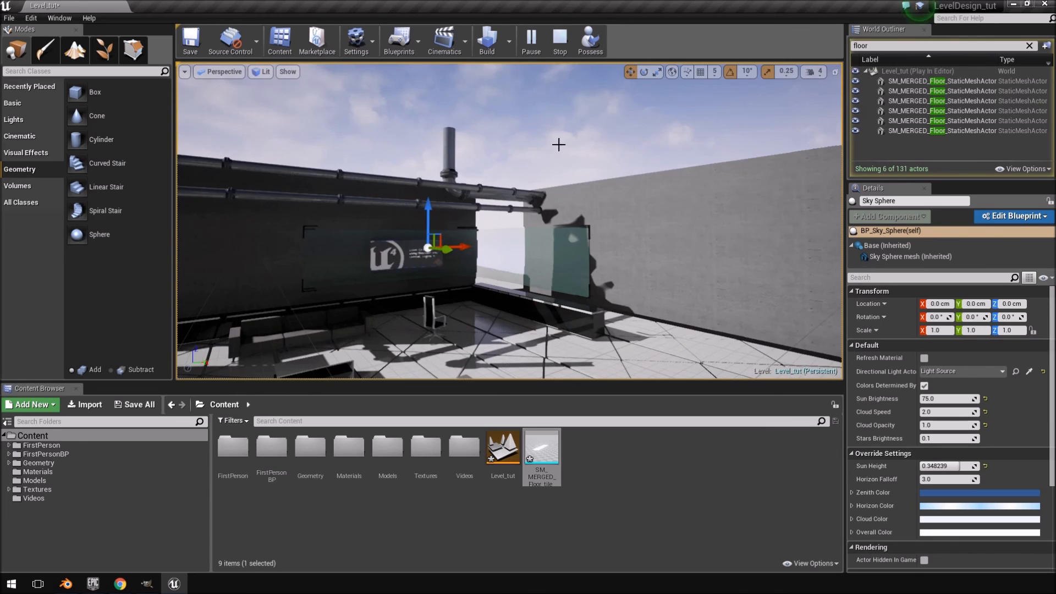
{"action": "left_click", "coordinate": [561, 44]}
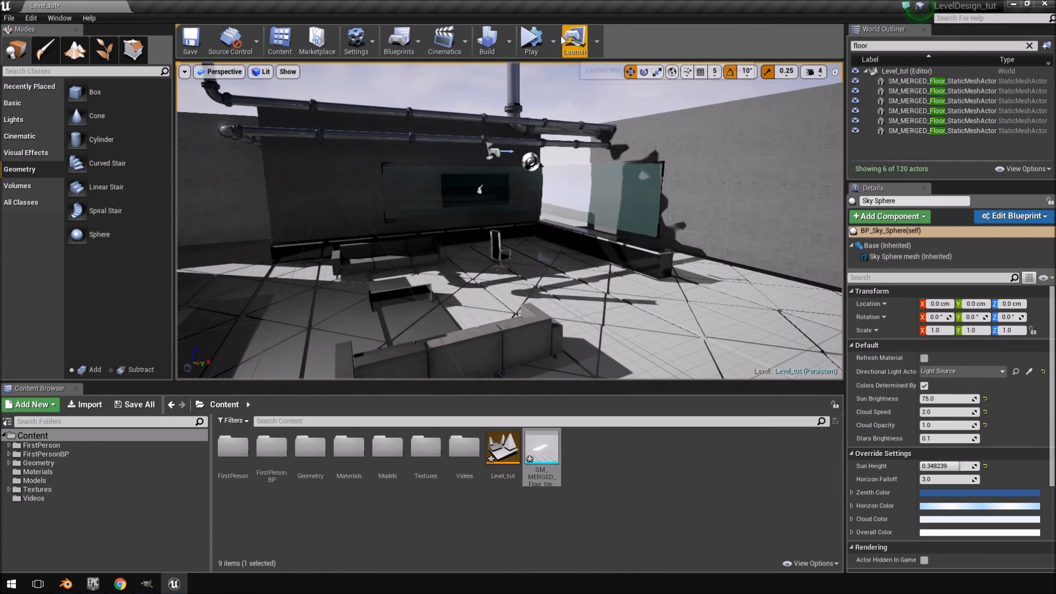
Play the level in the selected viewport and walk around the sofas to inspect the tiled floor
{"action": "left_click", "coordinate": [554, 51]}
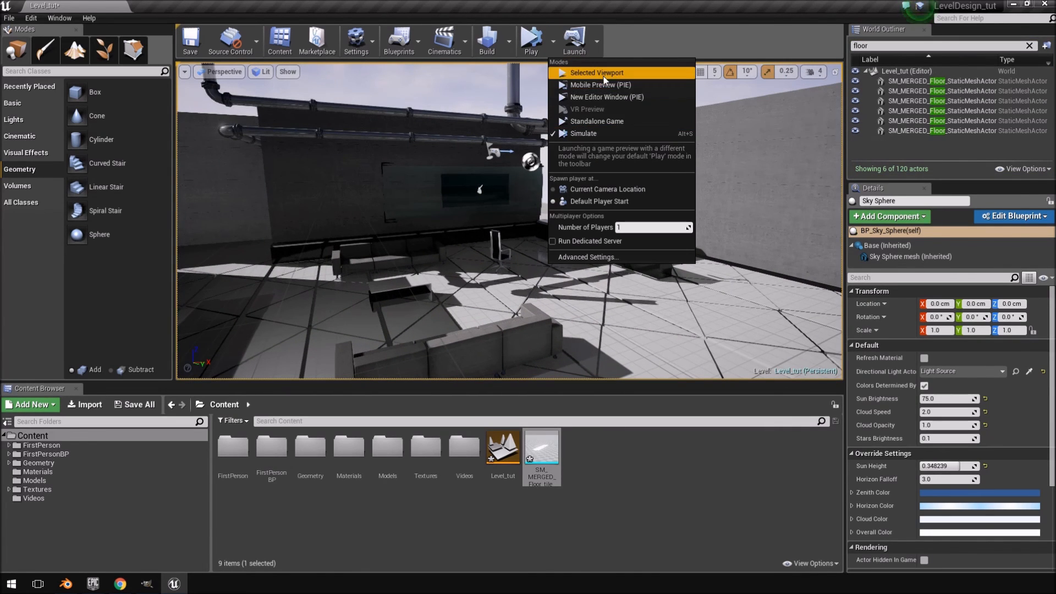
{"action": "left_click", "coordinate": [612, 75]}
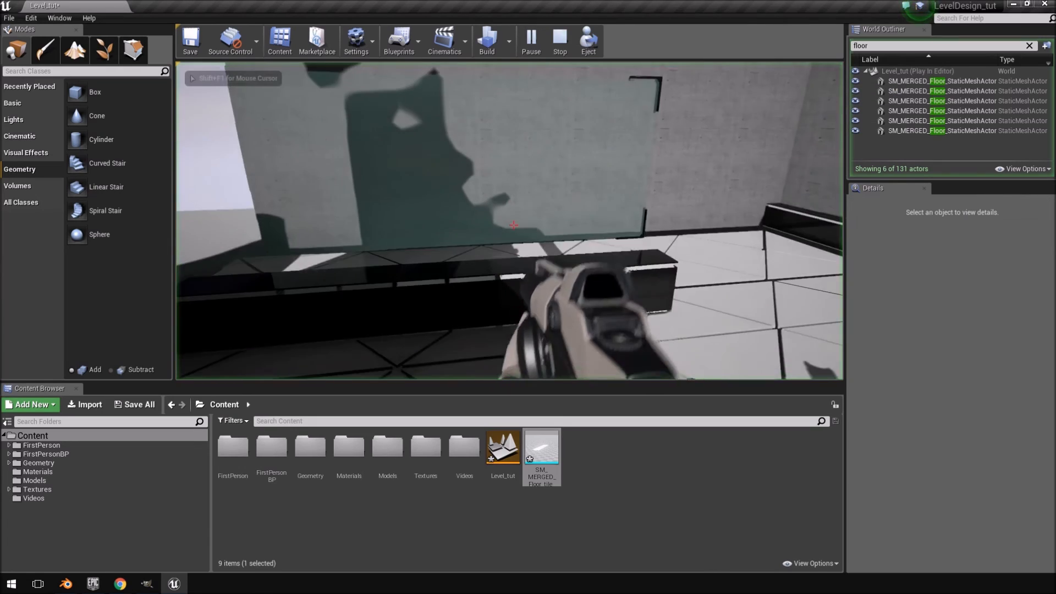
{"action": "key", "text": "w"}
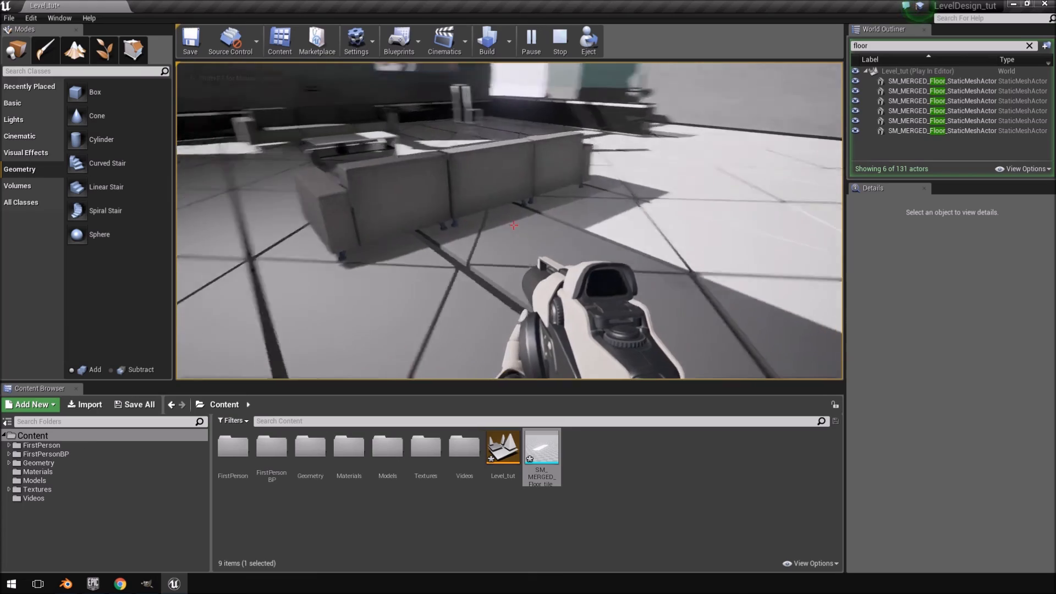
{"action": "key", "text": "d"}
{"action": "key", "text": "w"}
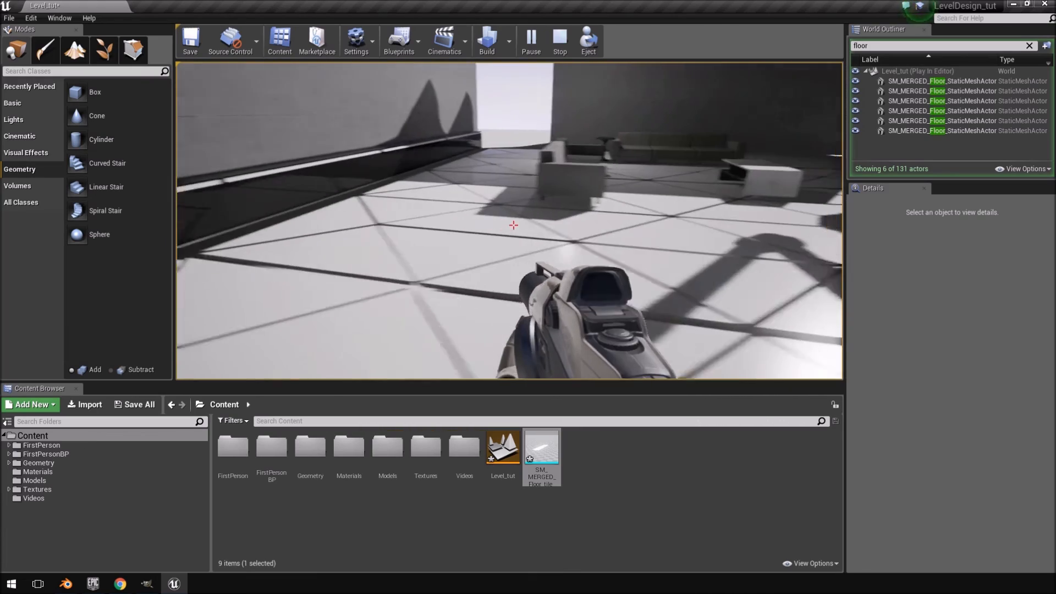
{"action": "key", "text": "a"}
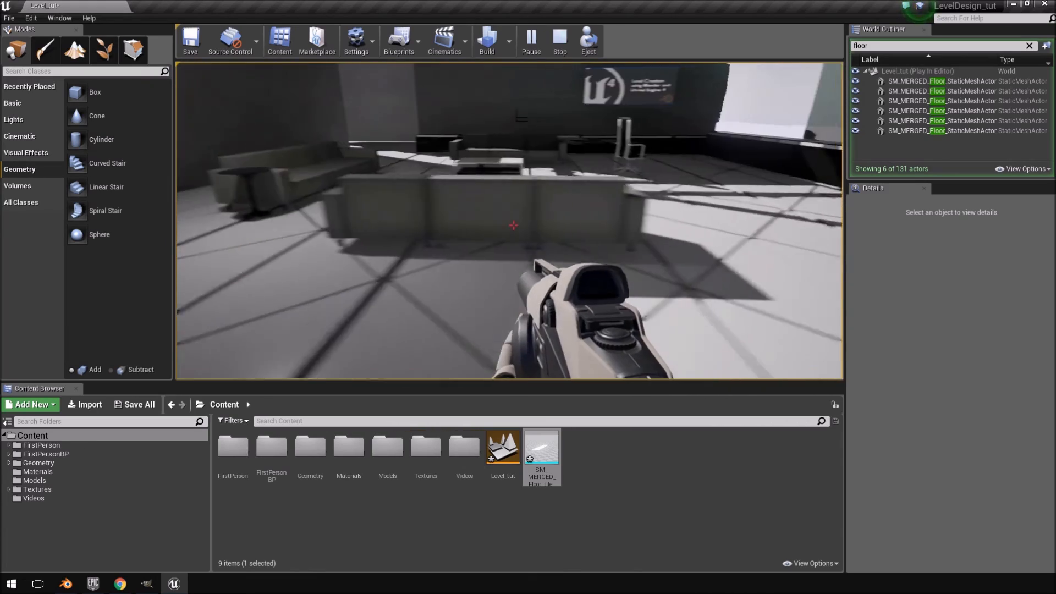
{"action": "key", "text": "w"}
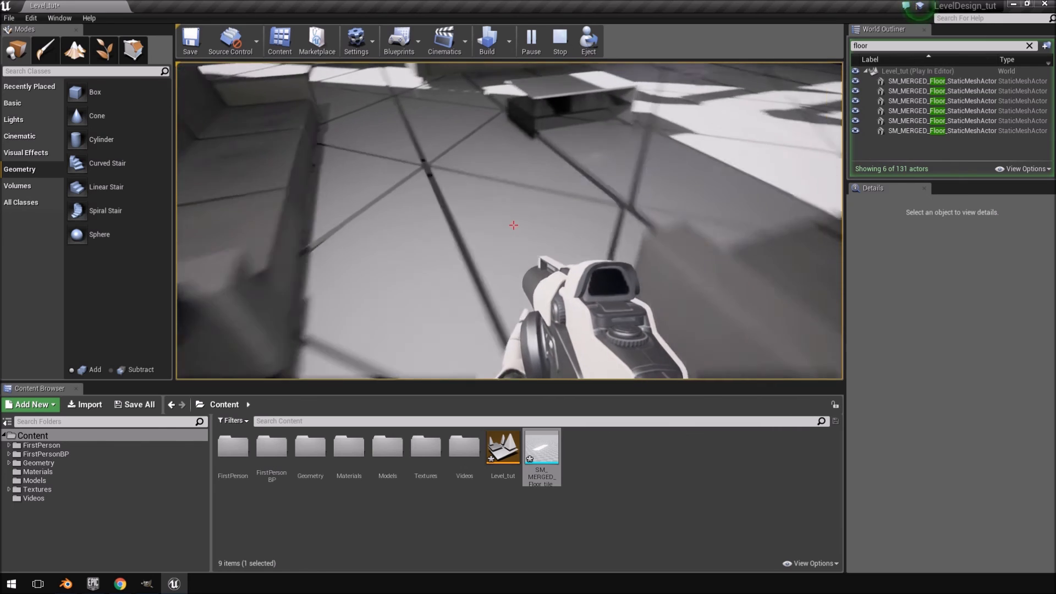
{"action": "key", "text": "shift+F1"}
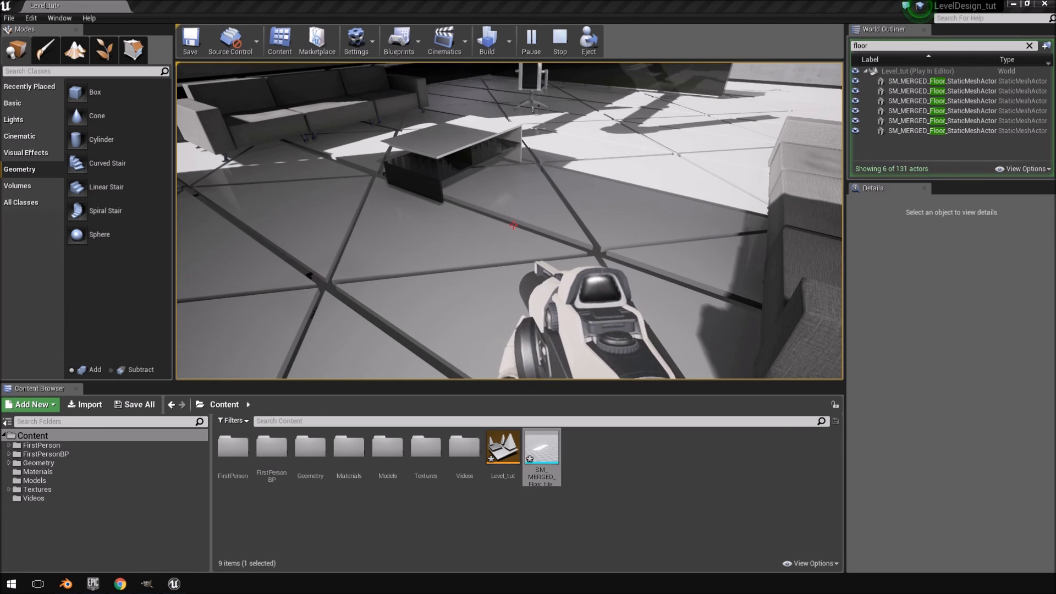
Bring up the Mirror's Edge Catalyst reference video beside the running level and play it onward to compare the floor tile pattern
{"action": "key", "text": "super+Left"}
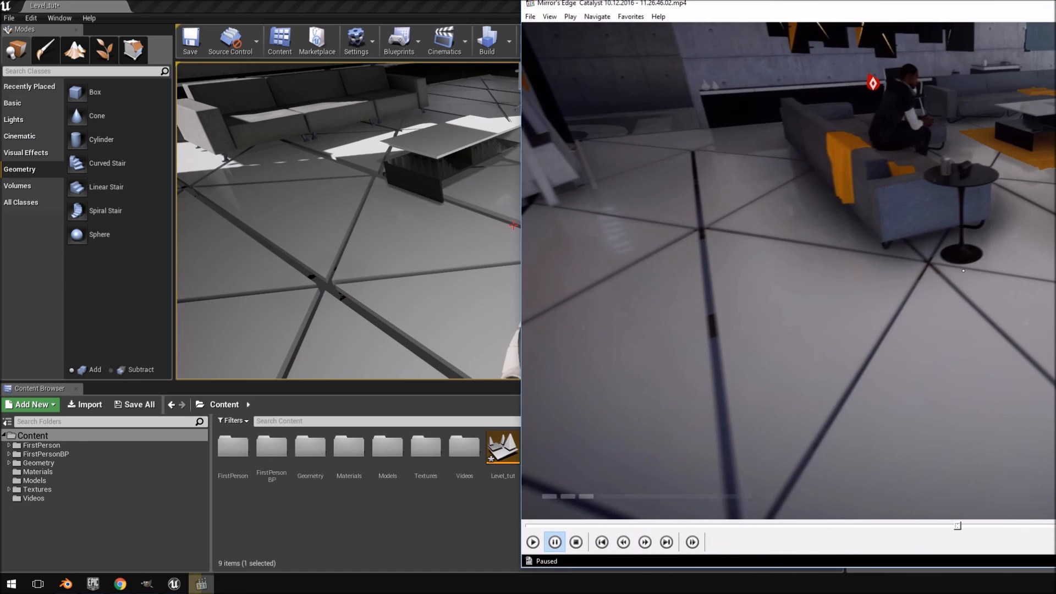
{"action": "key", "text": "super+Right"}
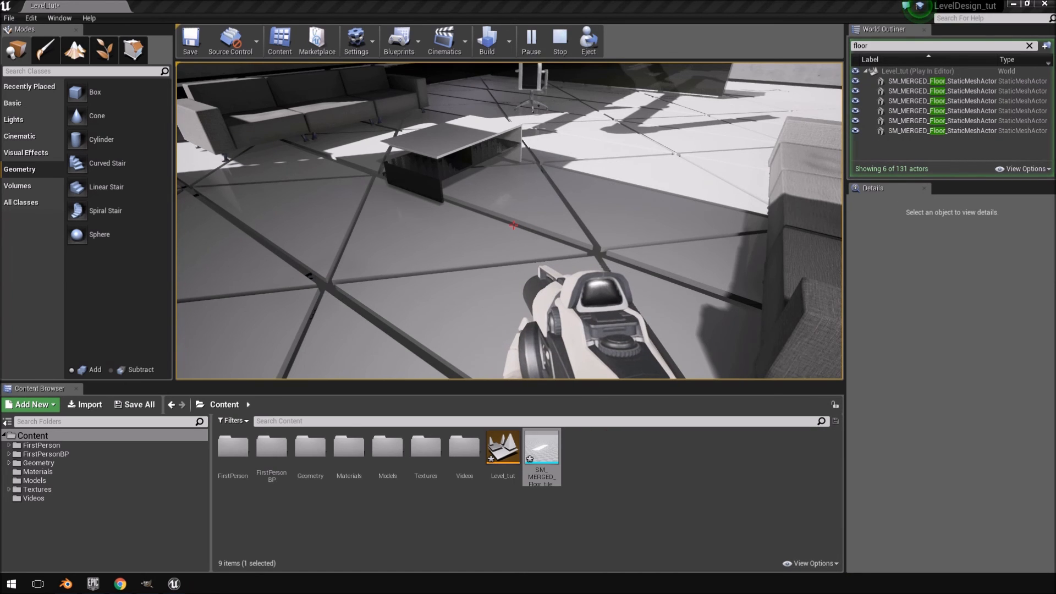
{"action": "left_click_drag", "start_coordinate": [1055, 132], "coordinate": [512, 31]}
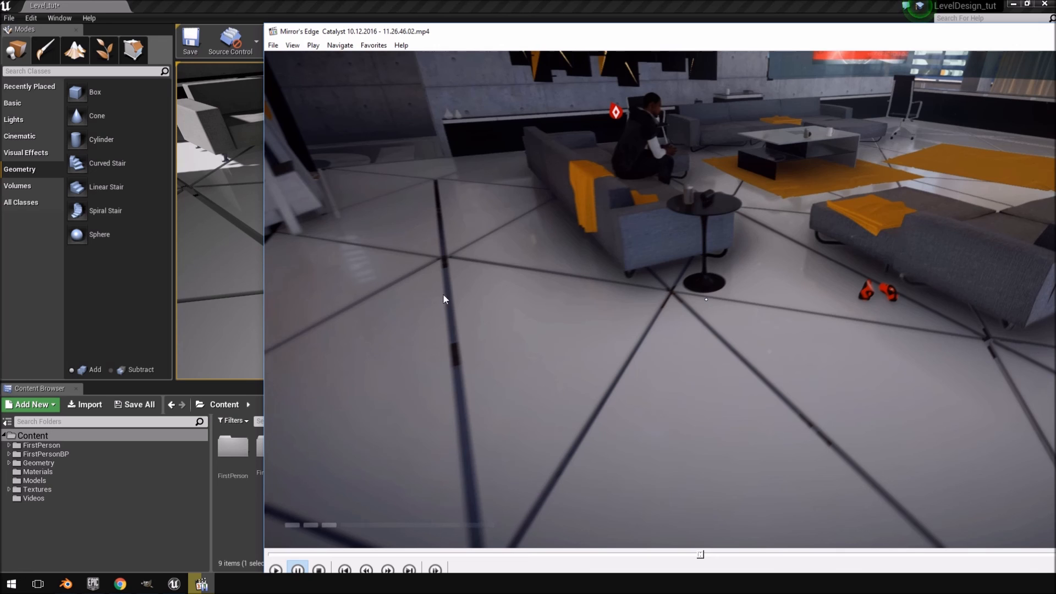
{"action": "left_click_drag", "start_coordinate": [377, 37], "coordinate": [604, 30]}
{"action": "left_click", "coordinate": [367, 230]}
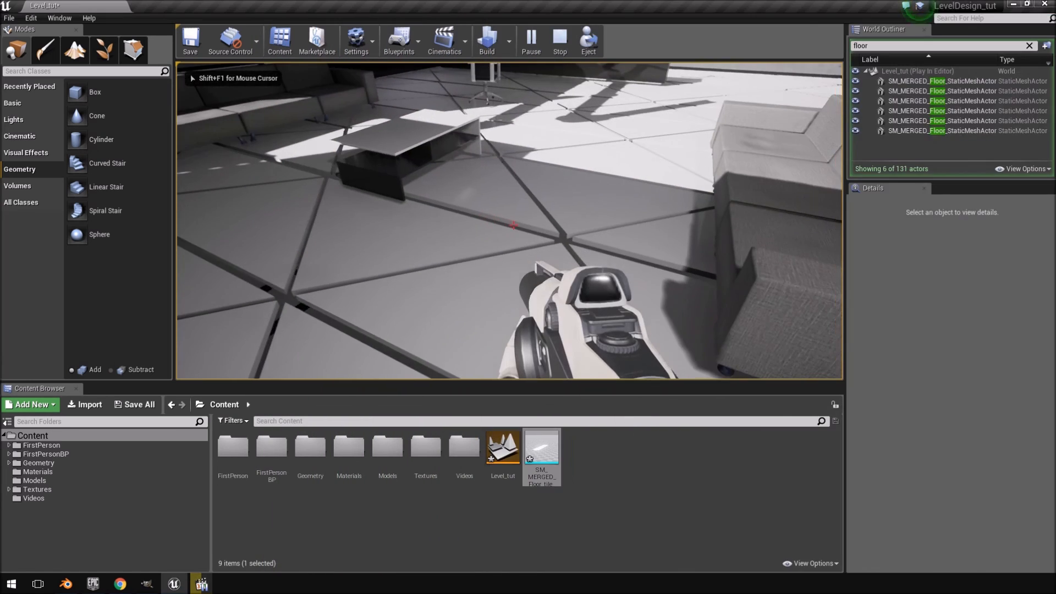
{"action": "key", "text": "alt+Tab"}
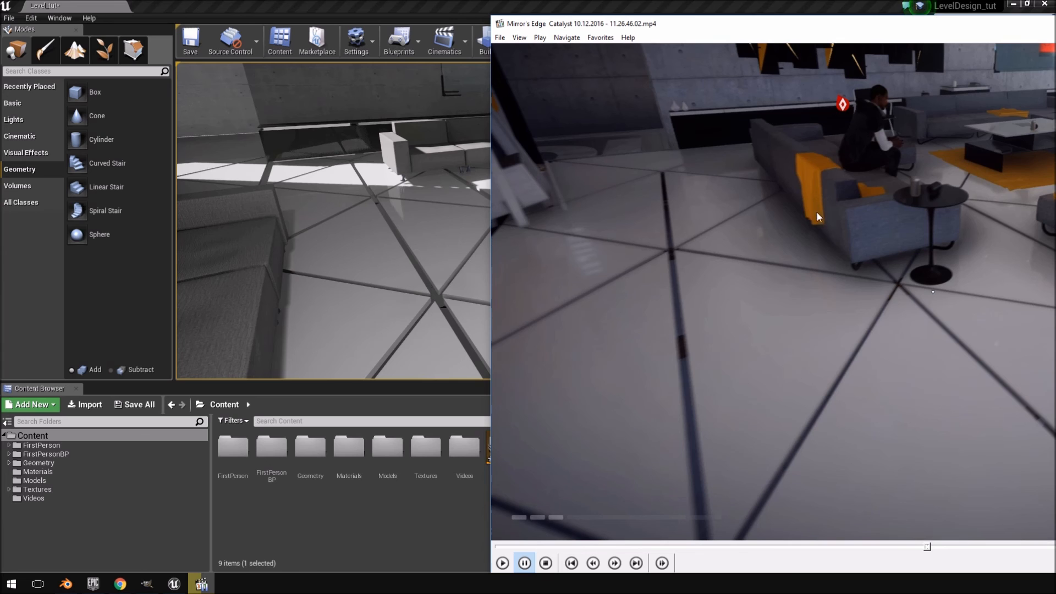
{"action": "left_click", "coordinate": [843, 246]}
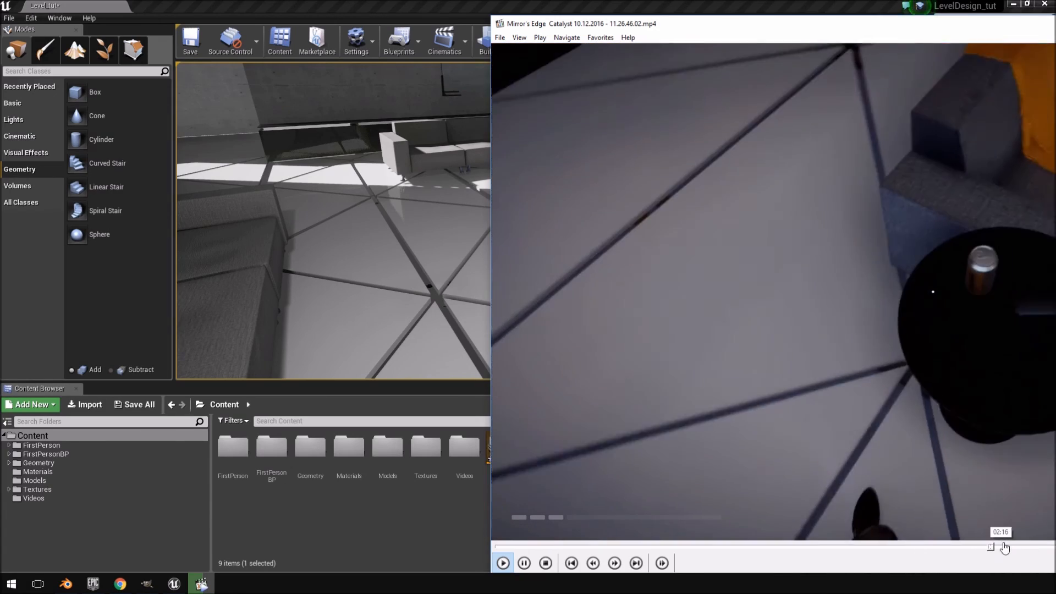
{"action": "left_click", "coordinate": [1010, 546]}
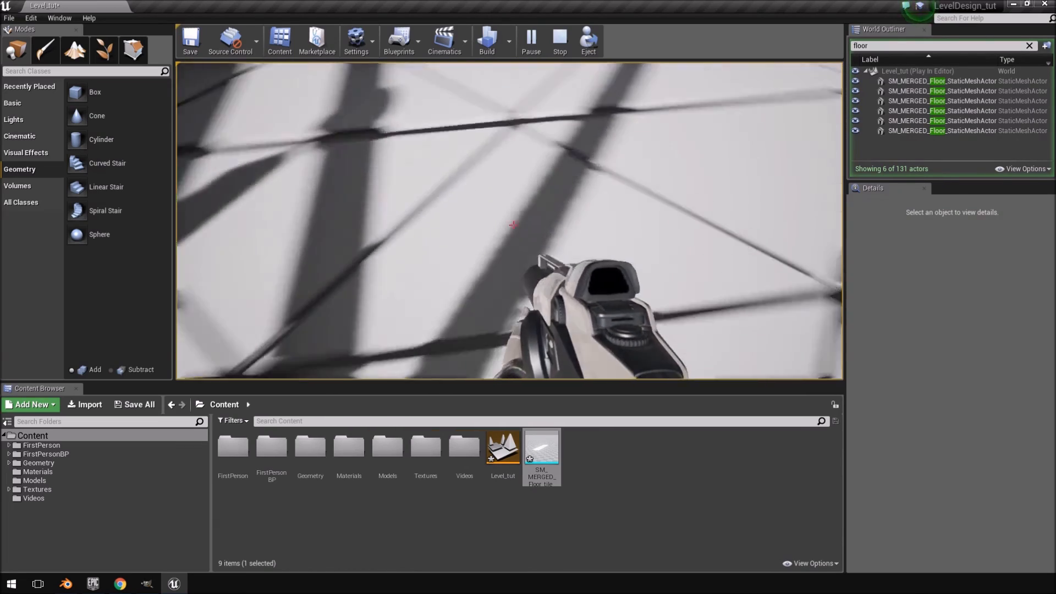
Walk through the furnished room to review the whole scene in play, and stop the session
{"action": "key", "text": "w"}
{"action": "key", "text": "w"}
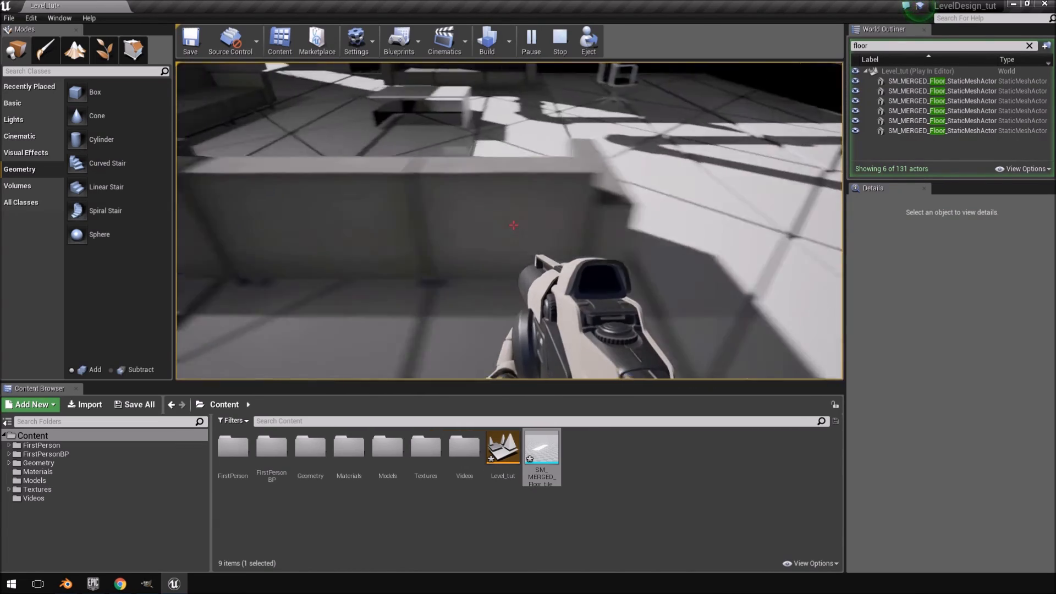
{"action": "key", "text": "s"}
{"action": "key", "text": "w"}
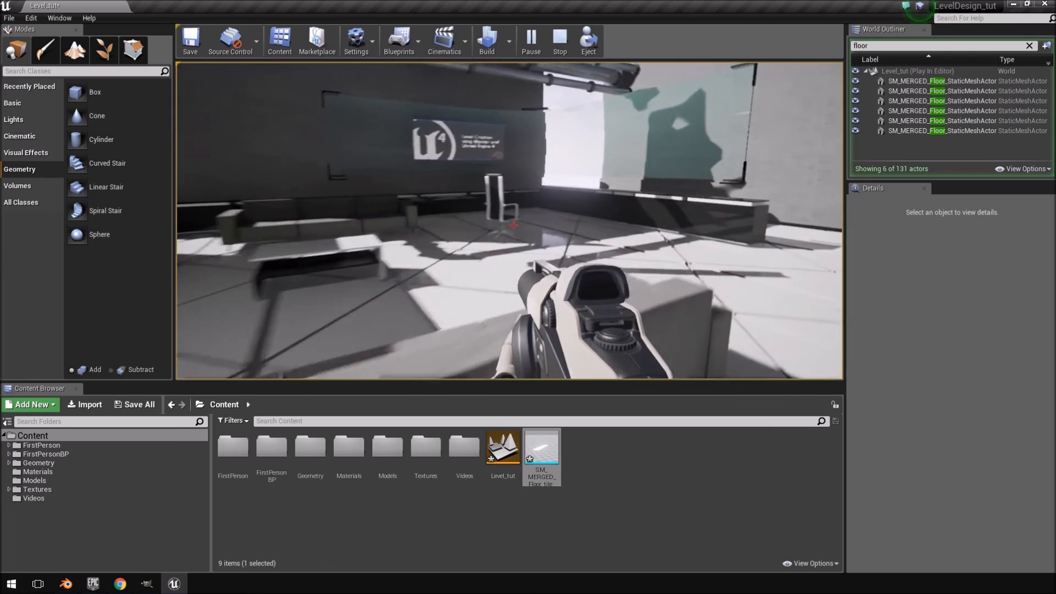
{"action": "key", "text": "w"}
{"action": "key", "text": "s"}
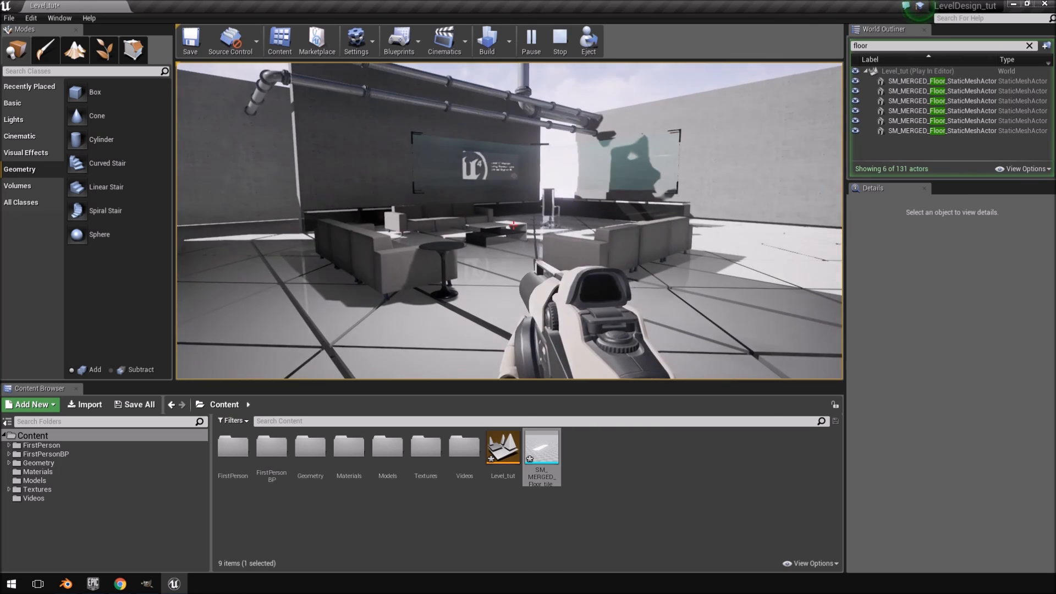
{"action": "key", "text": "Escape"}
Open the merged floor tile mesh in the Static Mesh Editor, examine the whole strip from a distance, and close the editor
{"action": "right_click_drag", "start_coordinate": [510, 220], "coordinate": [454, 207]}
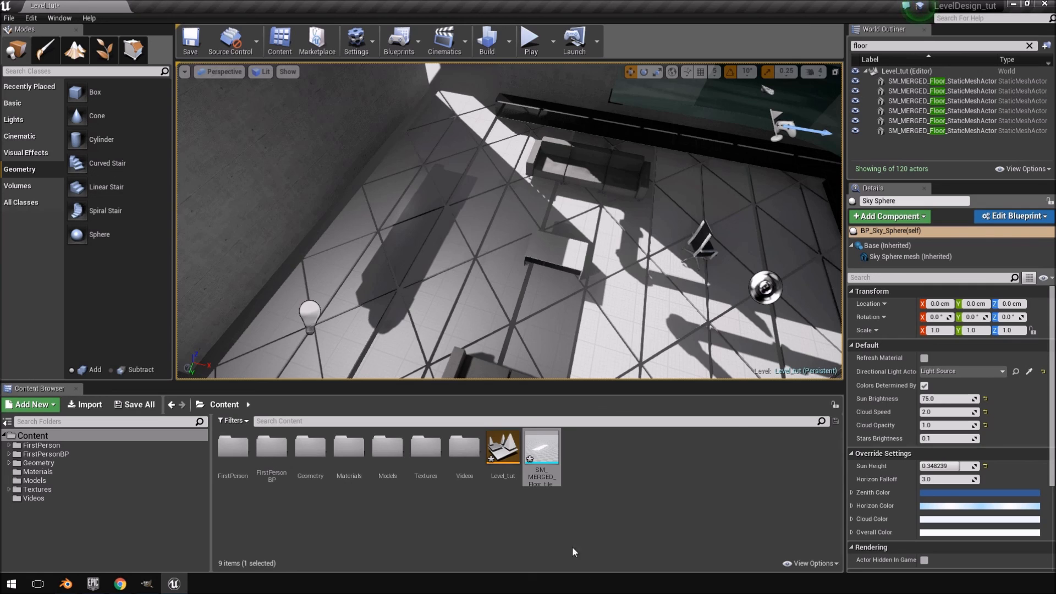
{"action": "double_click", "coordinate": [533, 467]}
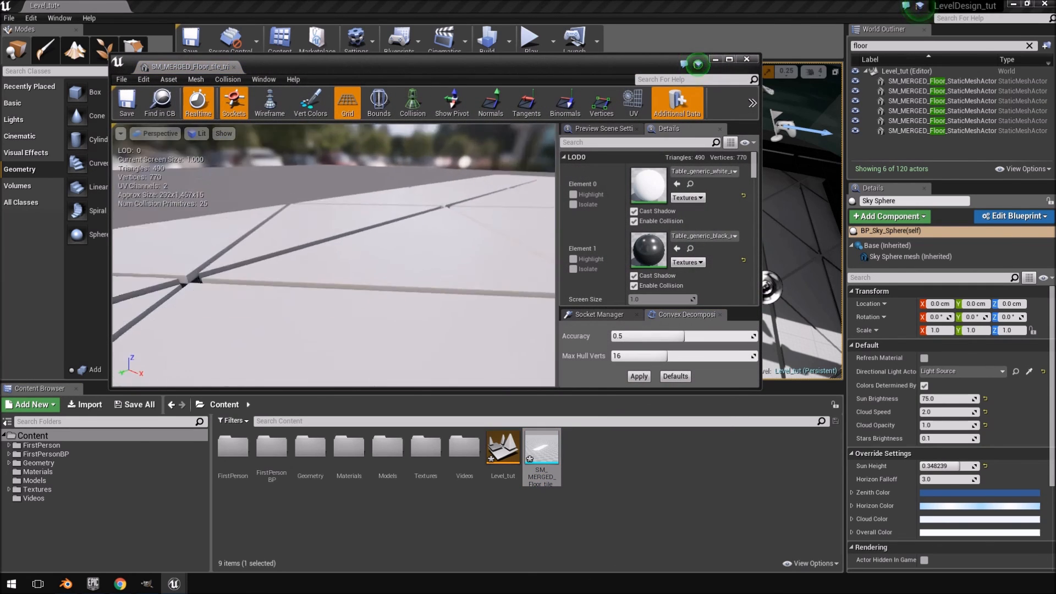
{"action": "right_click_drag", "start_coordinate": [333, 255], "coordinate": [325, 196]}
{"action": "key", "text": "s"}
{"action": "key", "text": "e"}
{"action": "key", "text": "w"}
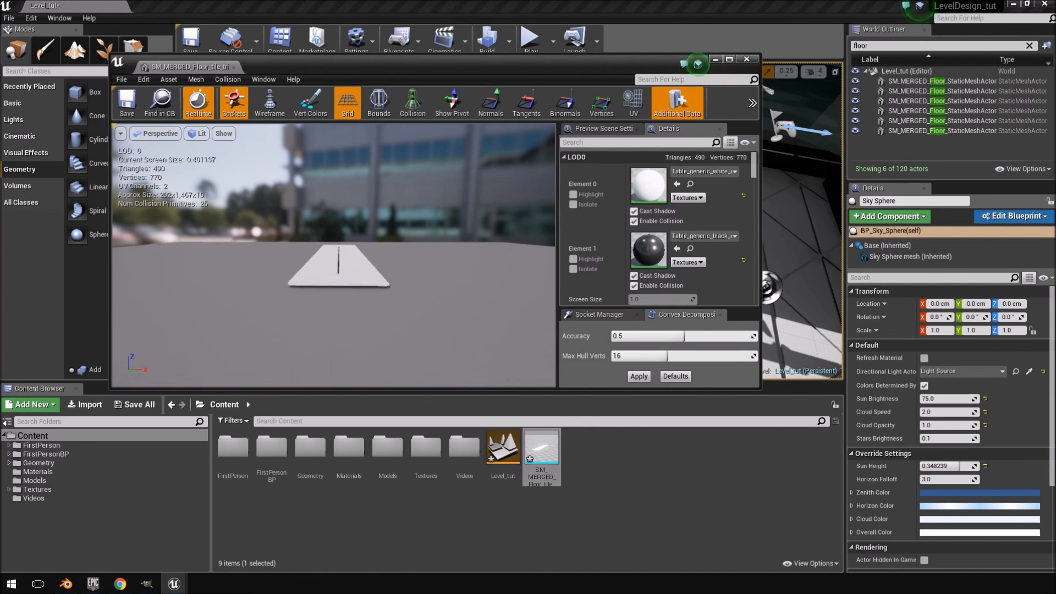
{"action": "left_click", "coordinate": [233, 67]}
Select the merged floor strips one after another, starting at the side wall, and focus on the strip beneath the sofas to examine their extent
{"action": "right_click_drag", "start_coordinate": [608, 280], "coordinate": [570, 251]}
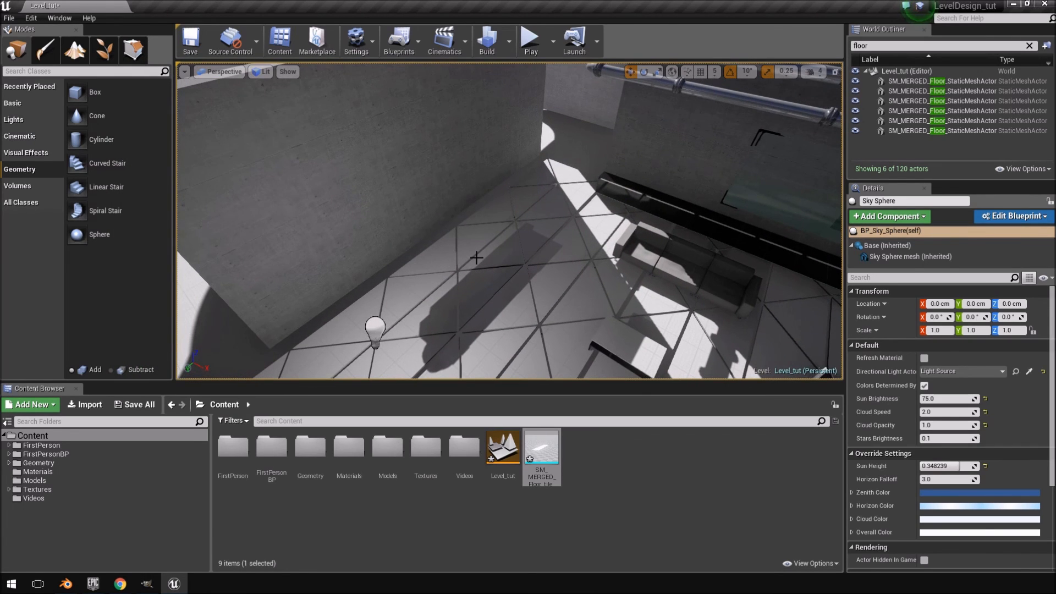
{"action": "left_click", "coordinate": [477, 258]}
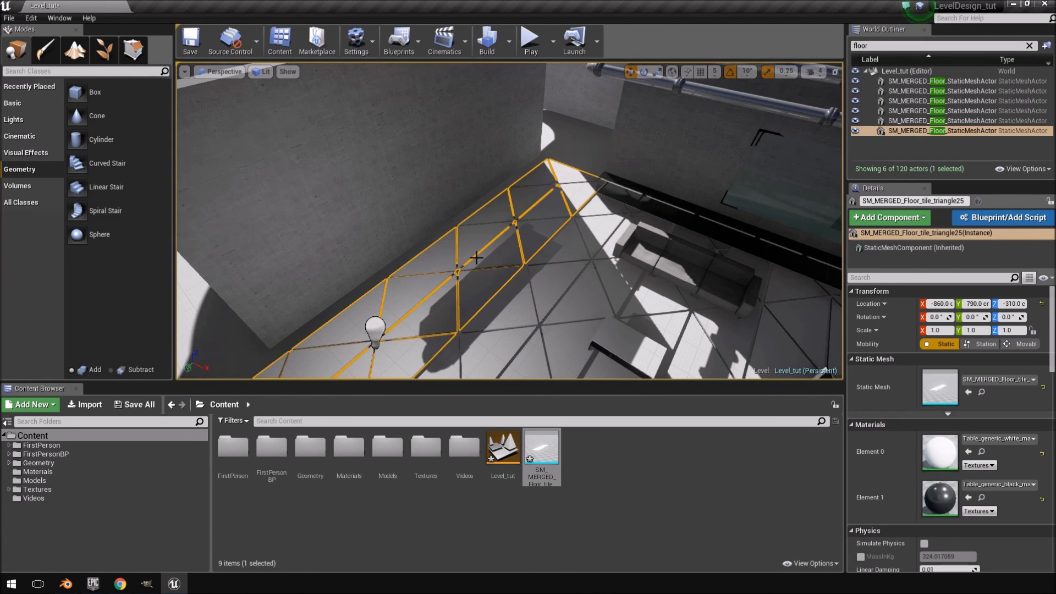
{"action": "left_click", "coordinate": [570, 257]}
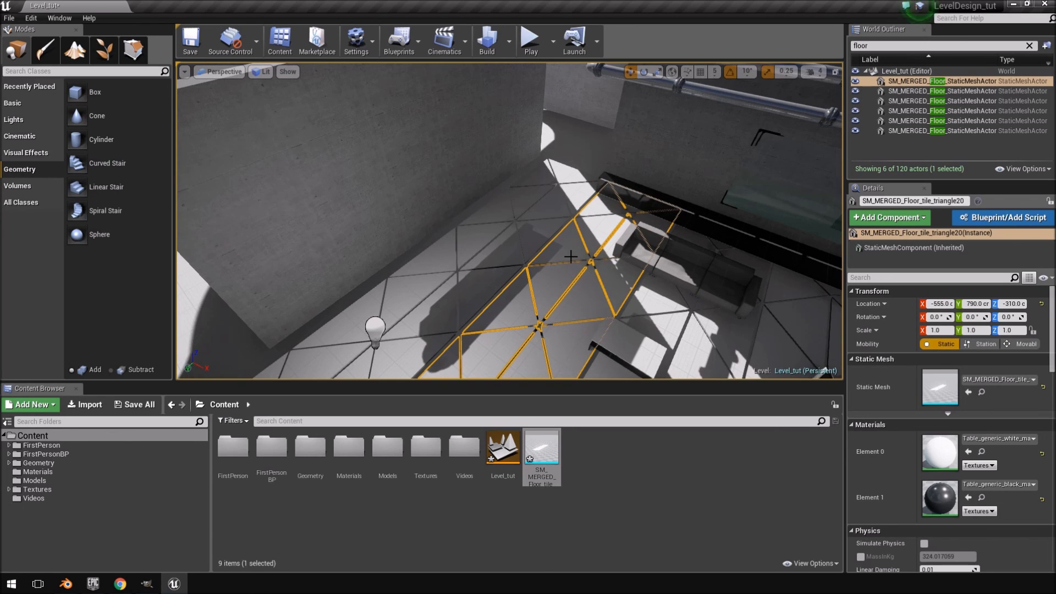
{"action": "left_click", "coordinate": [635, 303]}
{"action": "key", "text": "f"}
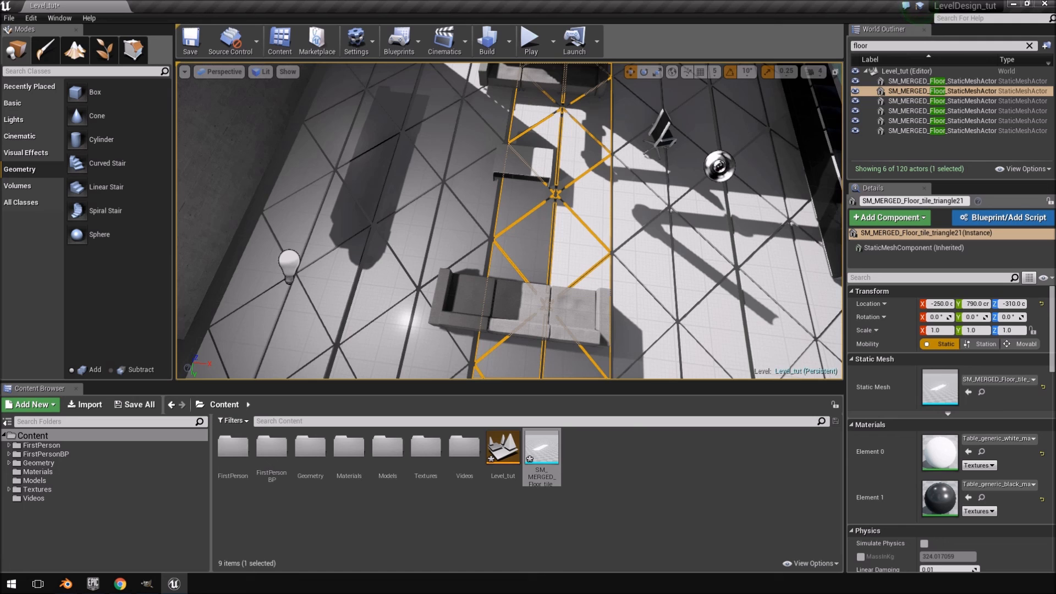
{"action": "right_click_drag", "start_coordinate": [459, 221], "coordinate": [452, 172]}
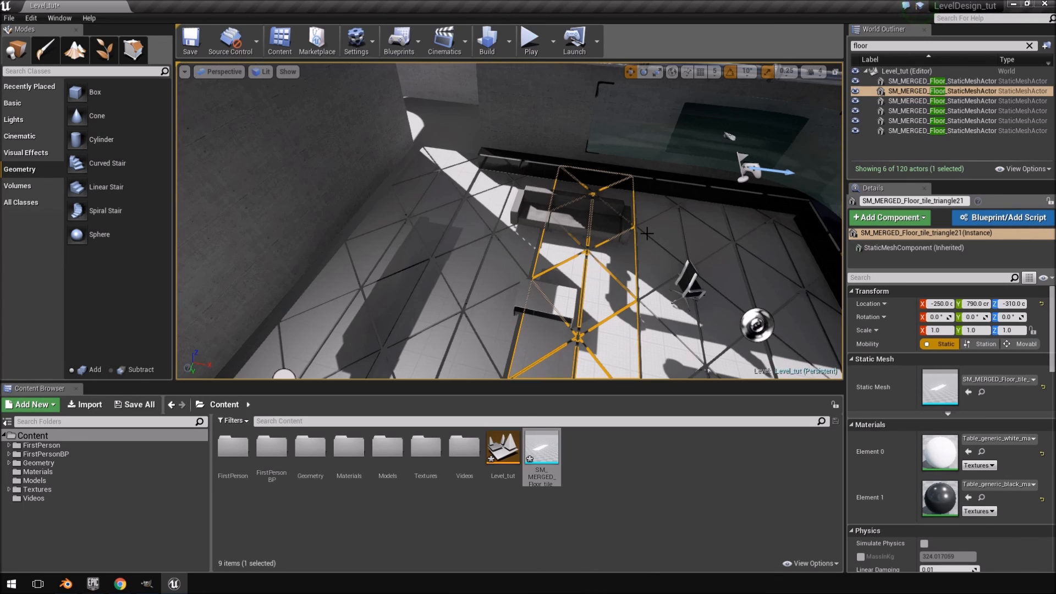
{"action": "right_click_drag", "start_coordinate": [647, 234], "coordinate": [641, 146]}
Select individual segments of the lower horizontal pipe run to examine its separate pieces, and look back over the room
{"action": "left_click", "coordinate": [390, 187]}
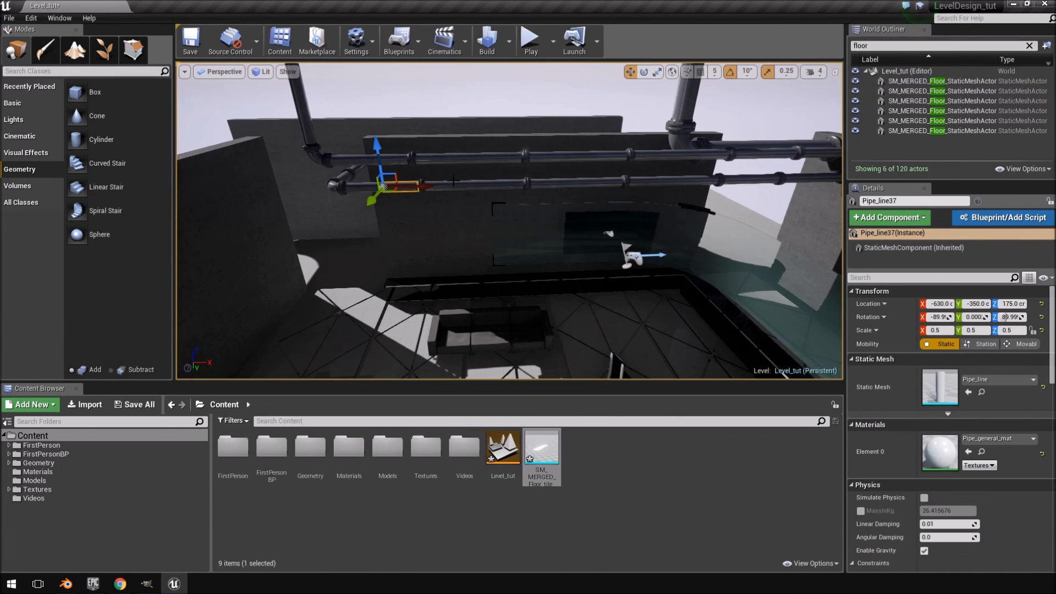
{"action": "left_click", "coordinate": [455, 188]}
{"action": "left_click", "coordinate": [518, 183], "text": "ctrl"}
{"action": "left_click", "coordinate": [544, 182], "text": "ctrl"}
{"action": "left_click", "coordinate": [596, 177], "text": "ctrl"}
{"action": "left_click", "coordinate": [602, 183]}
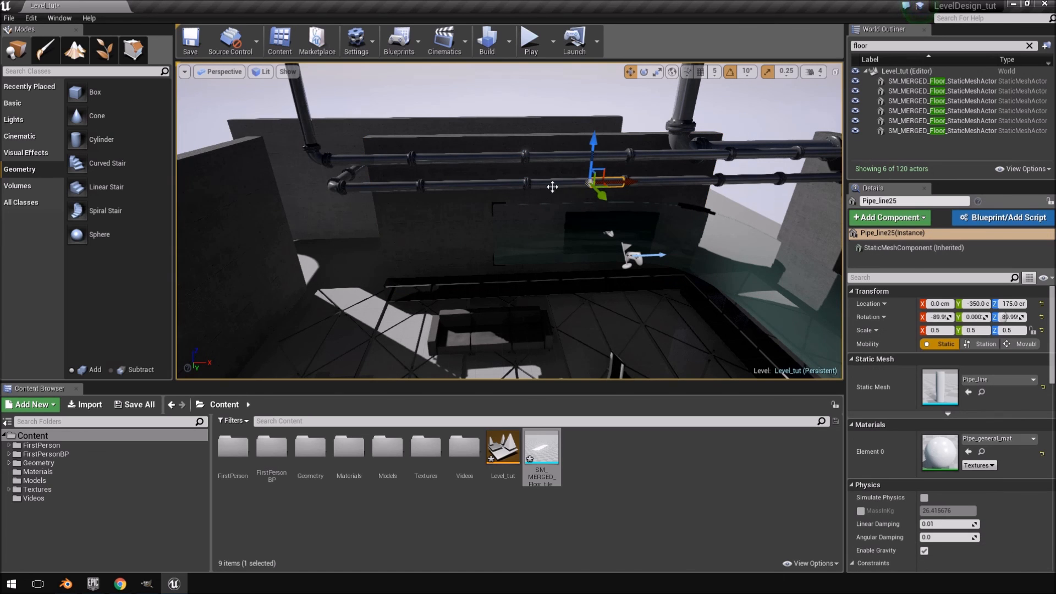
{"action": "left_click", "coordinate": [572, 184]}
{"action": "right_click_drag", "start_coordinate": [452, 206], "coordinate": [435, 221]}
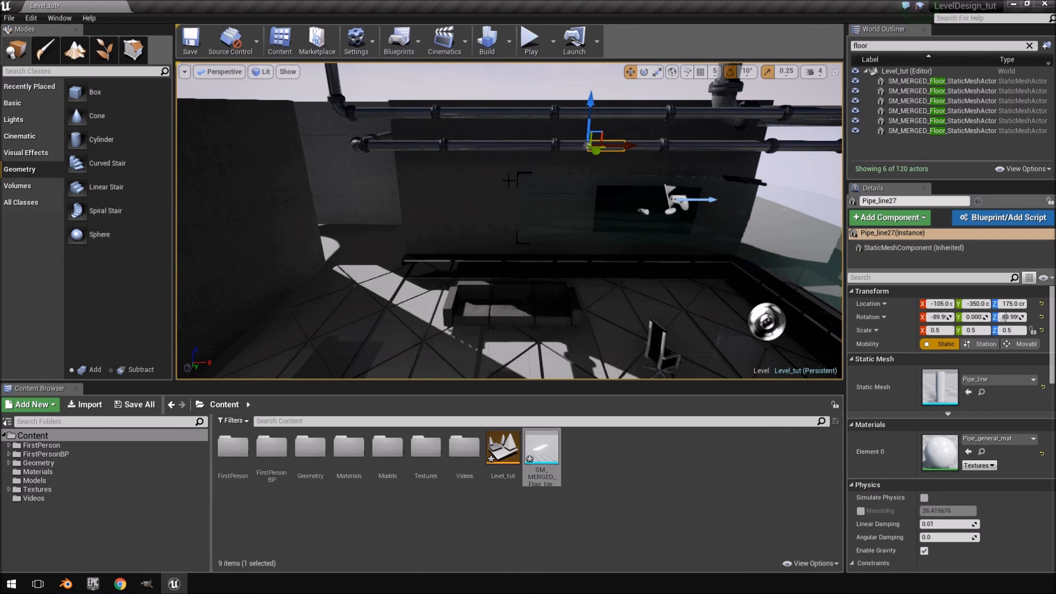
{"action": "right_click_drag", "start_coordinate": [508, 181], "coordinate": [587, 253]}
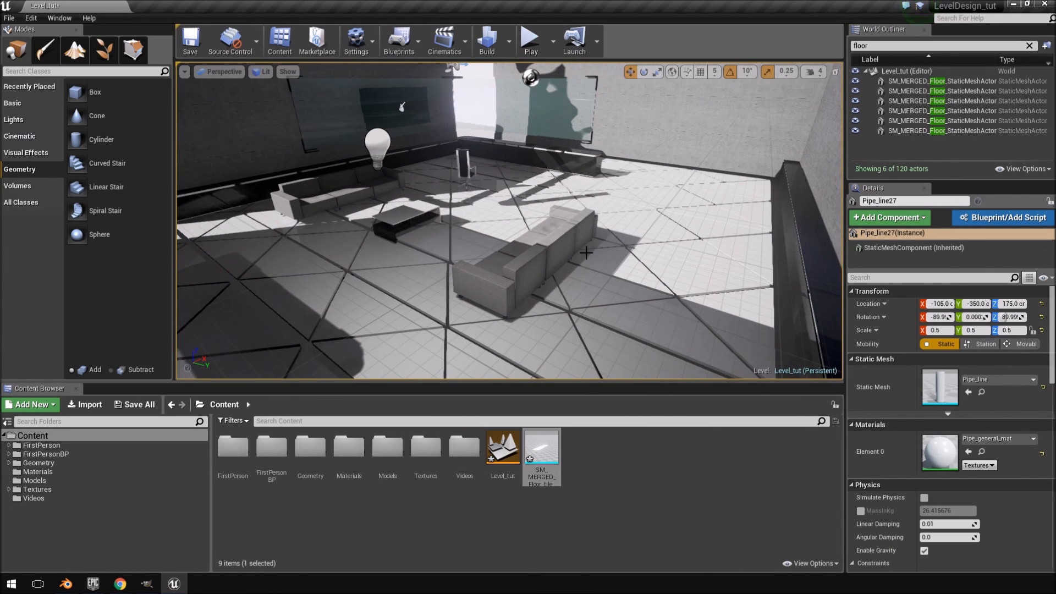